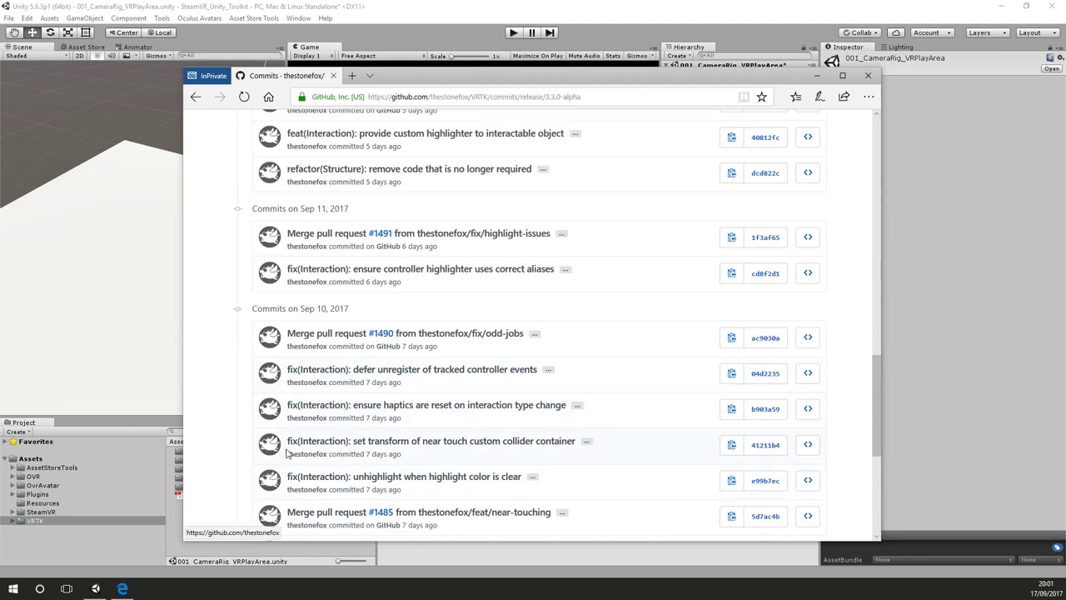
Read the VRTK 3.3.0-alpha commit description for deferring the unregister of tracked controller events
{"action": "scroll", "coordinate": [286, 453], "scroll_direction": "down", "scroll_amount": 1}
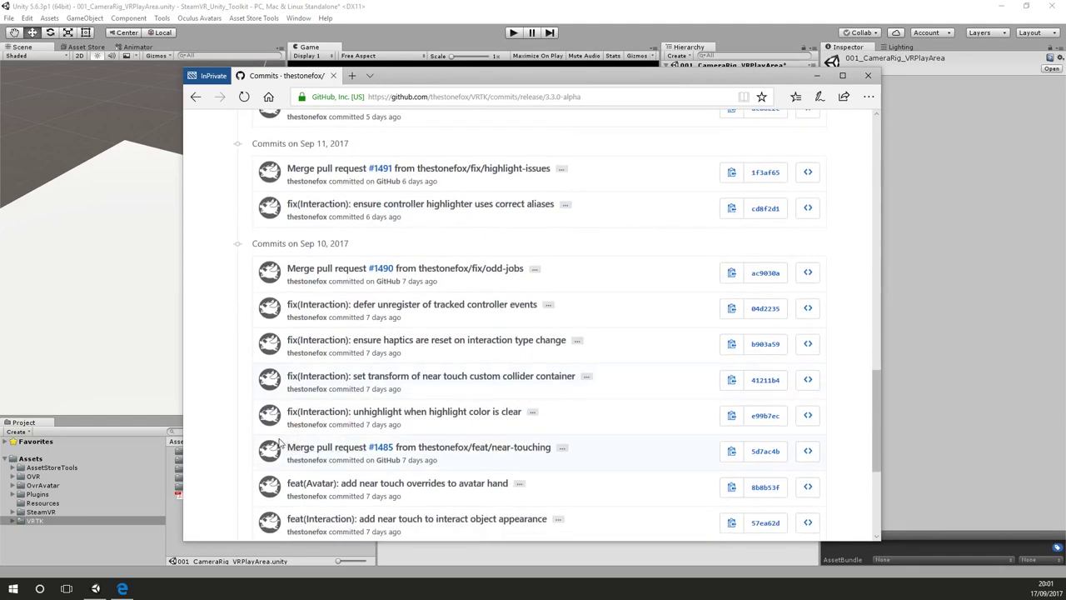
{"action": "scroll", "coordinate": [280, 443], "scroll_direction": "up", "scroll_amount": 1}
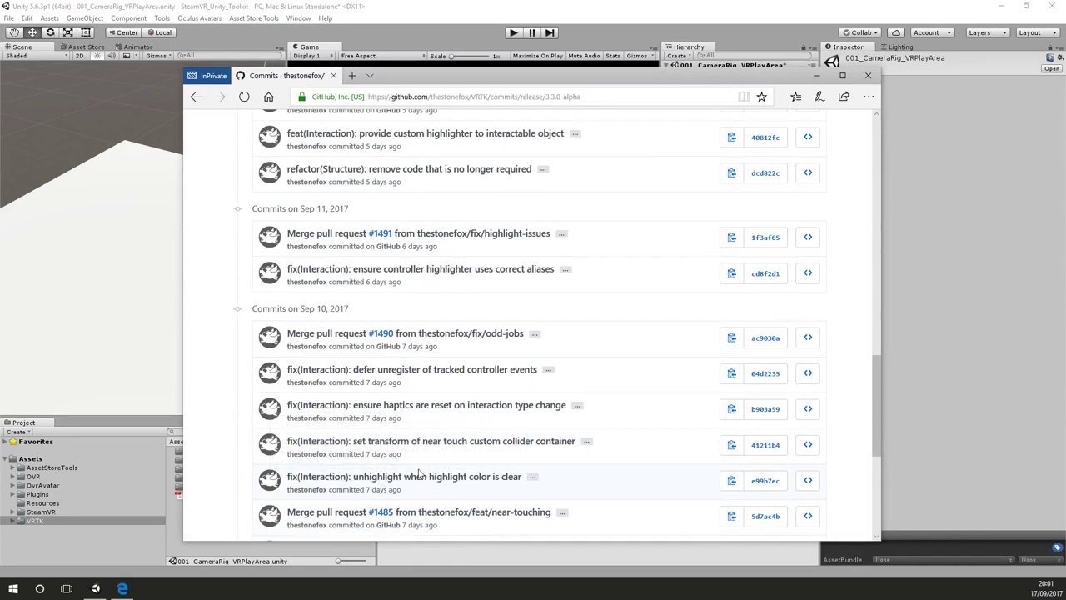
{"action": "mouse_move", "coordinate": [489, 482]}
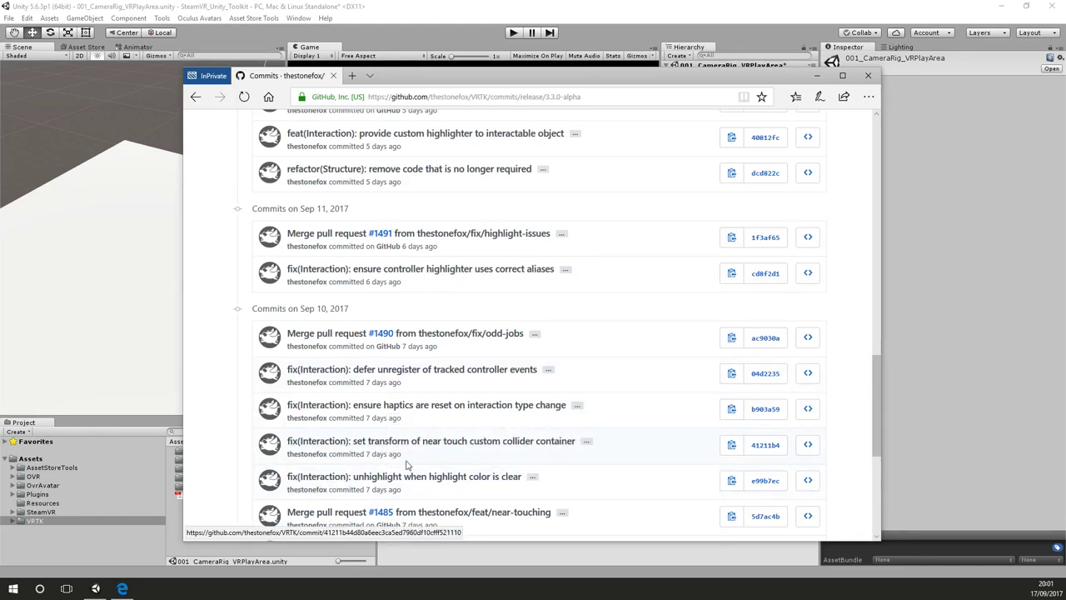
{"action": "mouse_move", "coordinate": [449, 449]}
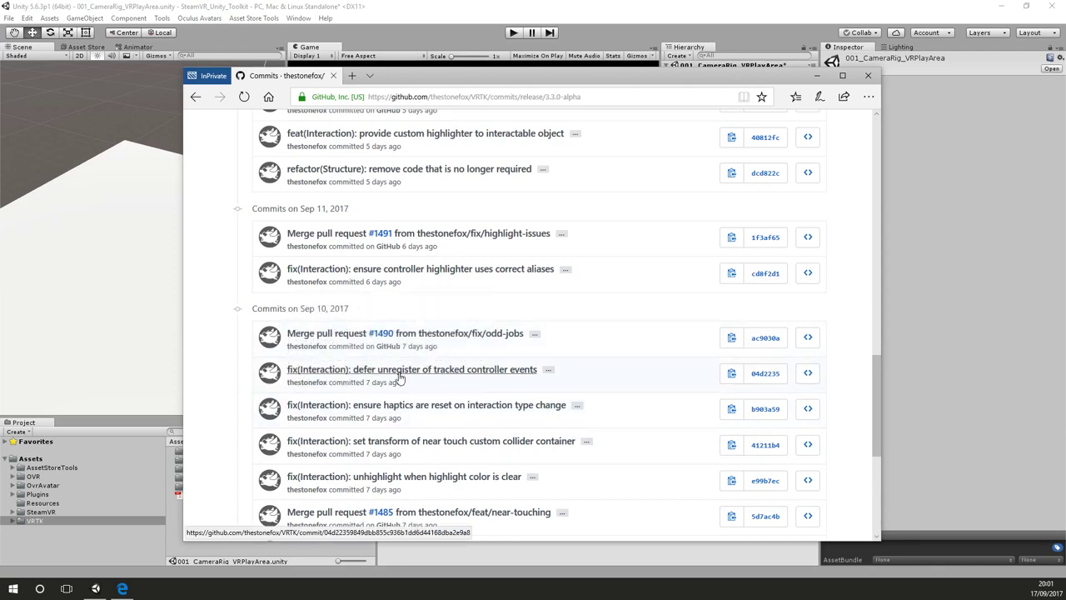
{"action": "mouse_move", "coordinate": [398, 379]}
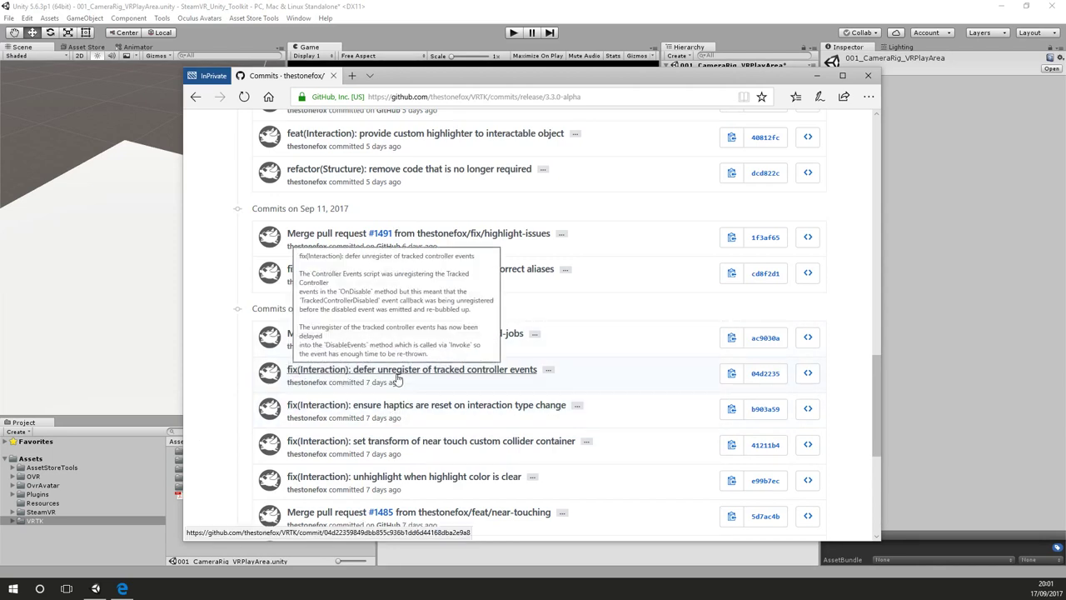
Switch to Unity and open the 002_Controller_Events scene from the VRTK Examples folder, discarding the current scene's unsaved changes
{"action": "key", "text": "alt+Tab"}
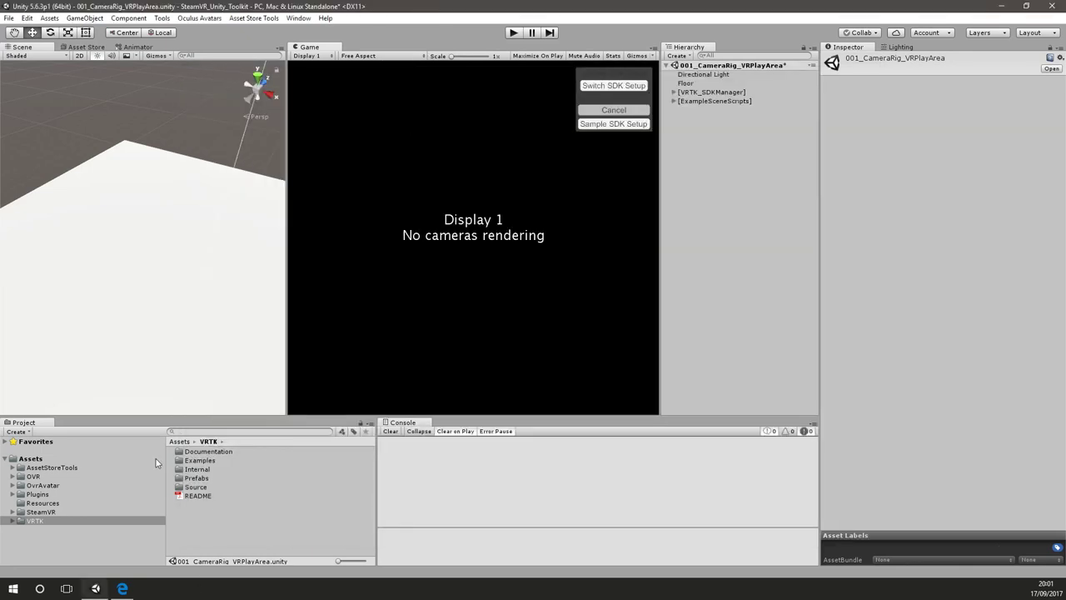
{"action": "left_click", "coordinate": [201, 461]}
{"action": "double_click", "coordinate": [201, 461]}
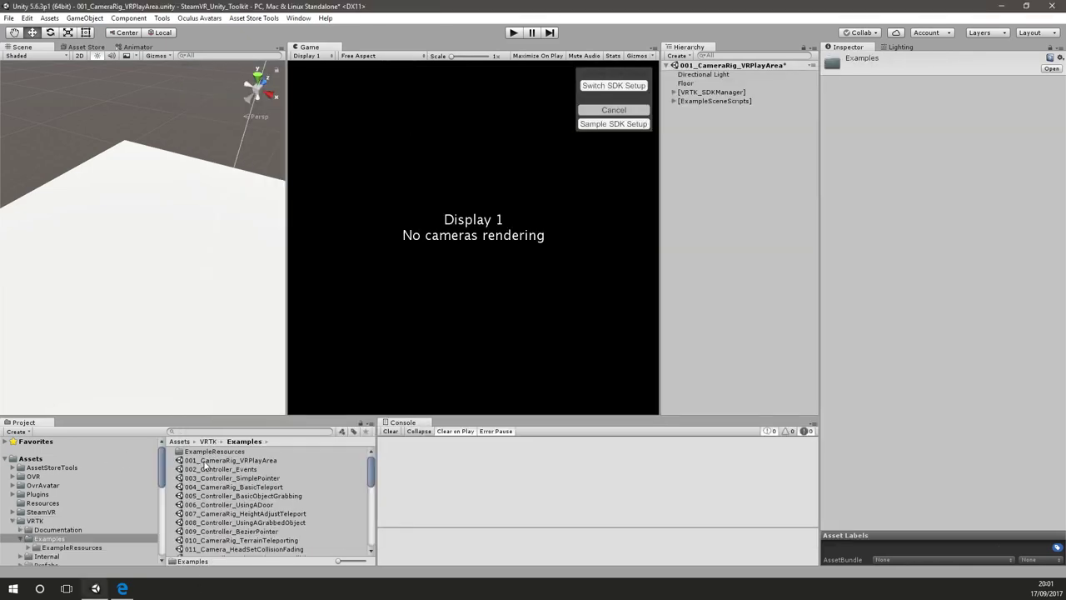
{"action": "double_click", "coordinate": [250, 470]}
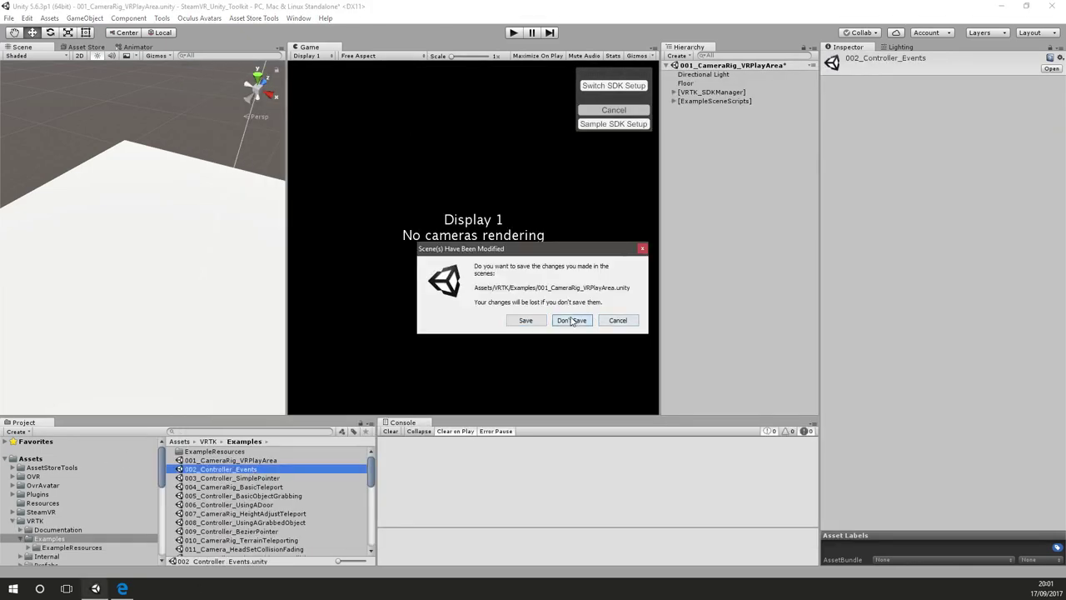
{"action": "left_click", "coordinate": [572, 321]}
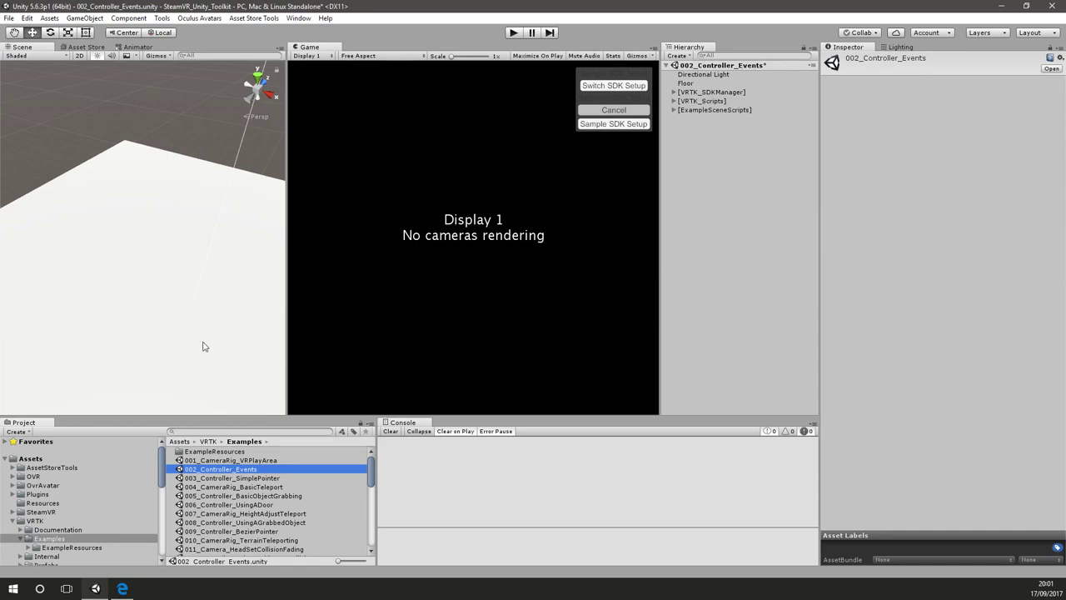
Test-run the scene while inspecting Controller (right) under the SteamVR [CameraRig], ending with play mode stopped and the console cleared
{"action": "left_click", "coordinate": [513, 33]}
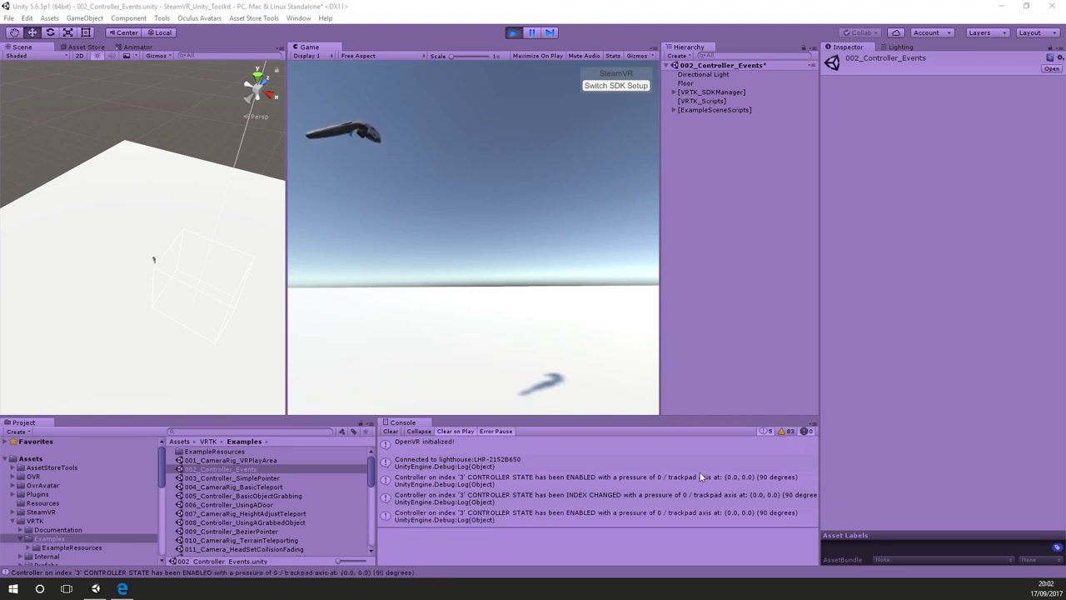
{"action": "left_click", "coordinate": [673, 92]}
{"action": "left_click", "coordinate": [681, 101]}
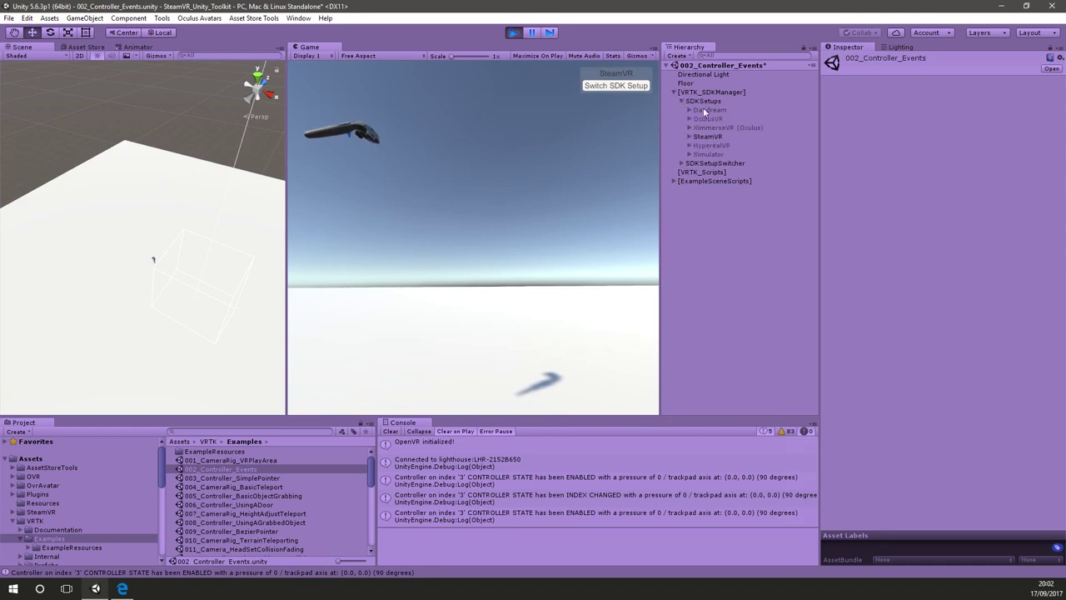
{"action": "left_click", "coordinate": [704, 136]}
{"action": "left_click", "coordinate": [689, 137]}
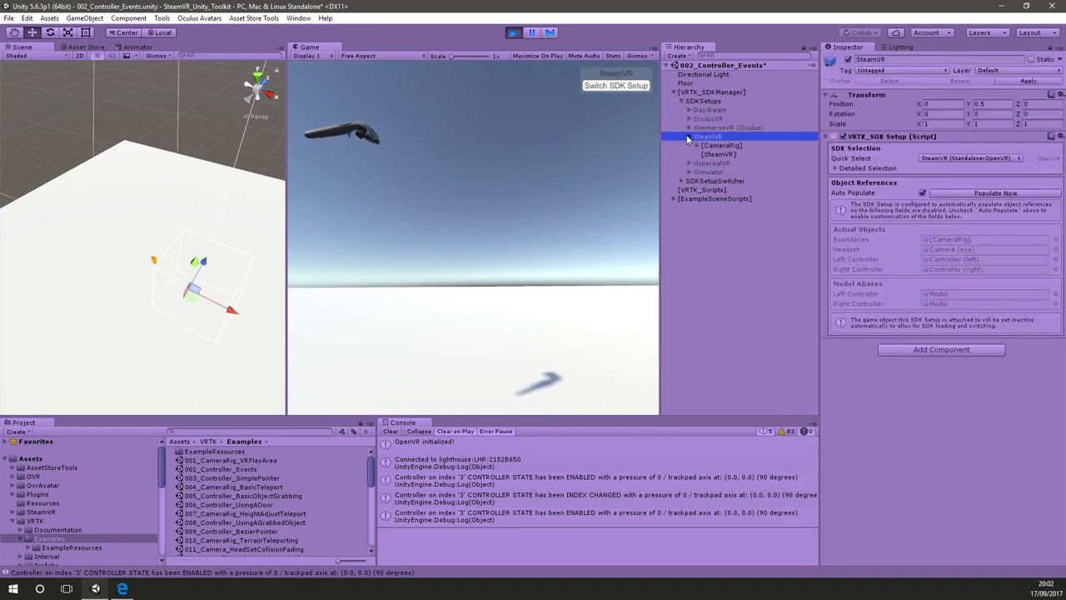
{"action": "left_click", "coordinate": [697, 145]}
{"action": "left_click", "coordinate": [744, 164]}
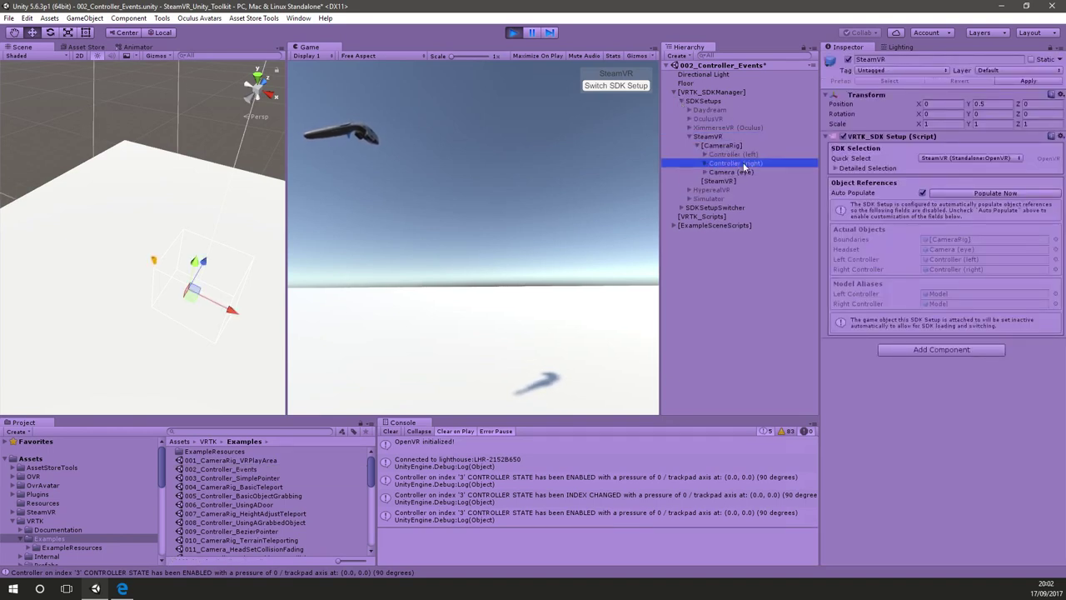
{"action": "left_click", "coordinate": [513, 32]}
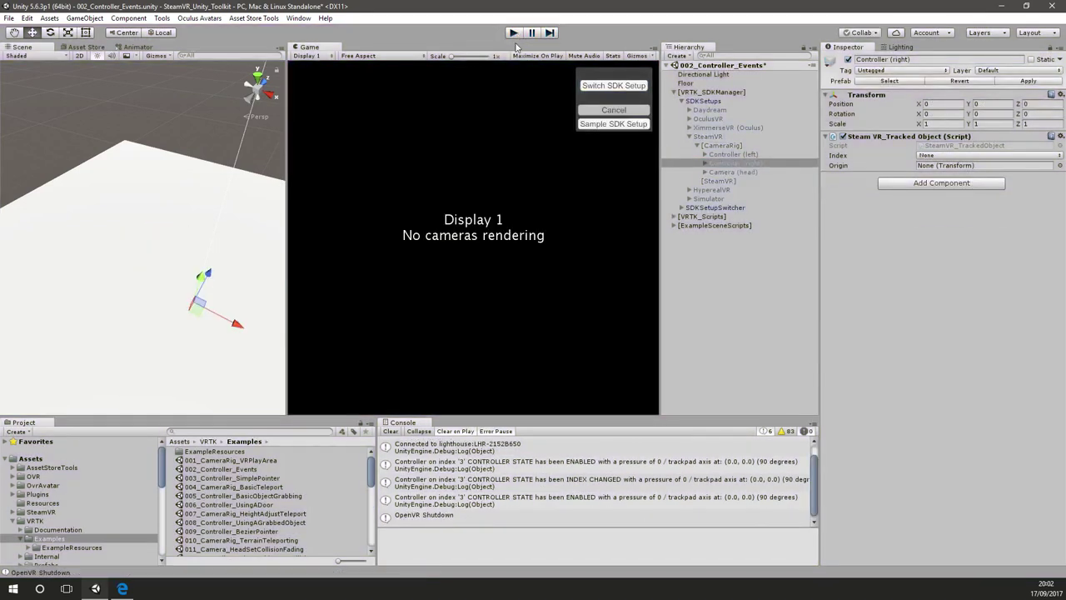
{"action": "left_click", "coordinate": [388, 432]}
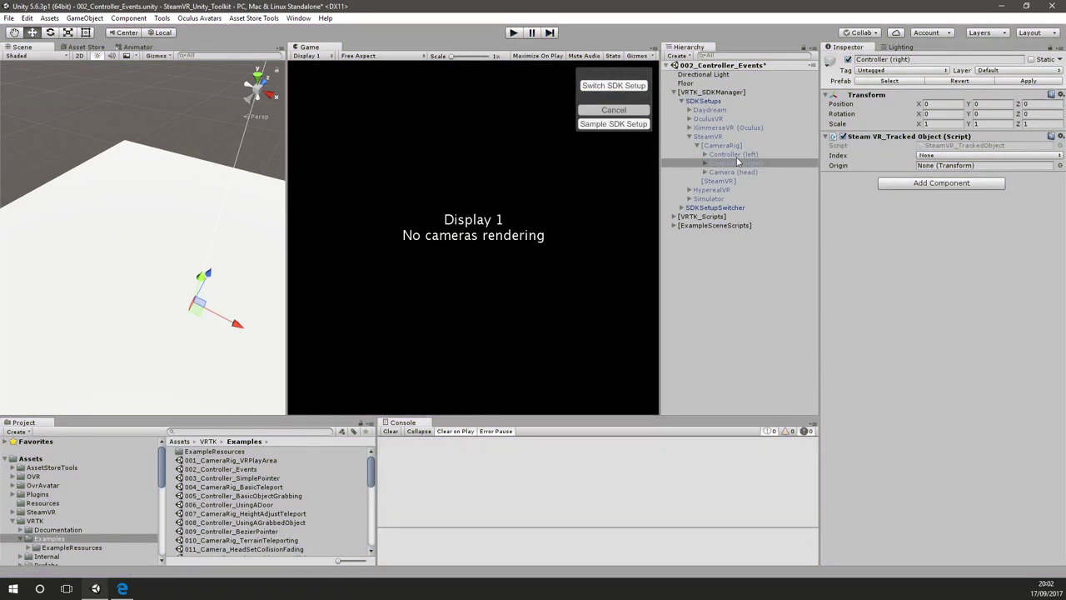
Open RightController's VRTK_ControllerEvents_ListenerExample script in Visual Studio and shrink the editor window to fit within the screen
{"action": "left_click", "coordinate": [674, 217]}
{"action": "left_click", "coordinate": [708, 235]}
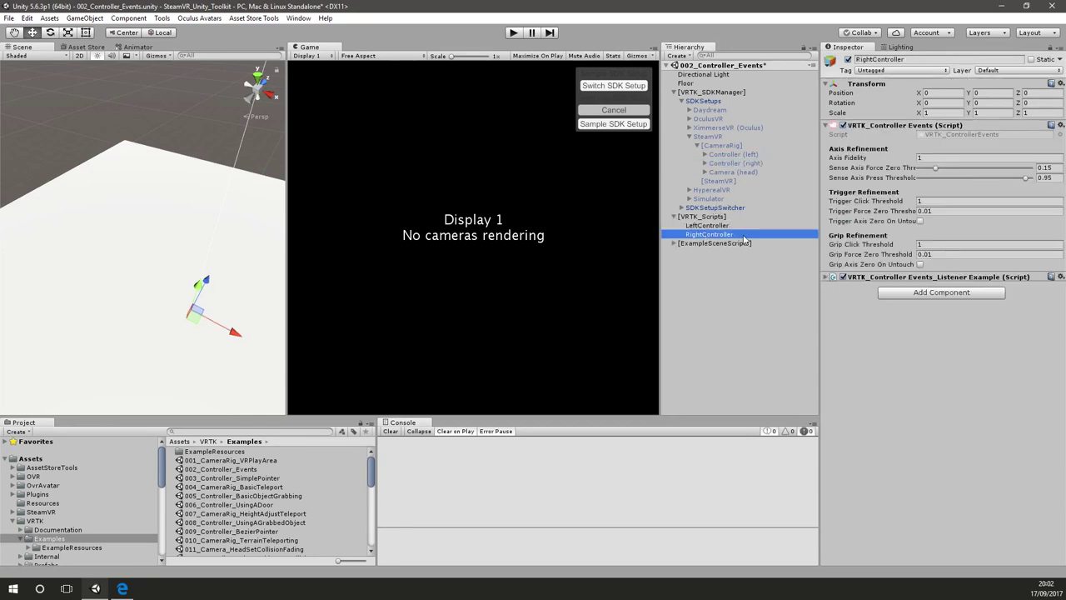
{"action": "left_click", "coordinate": [826, 278]}
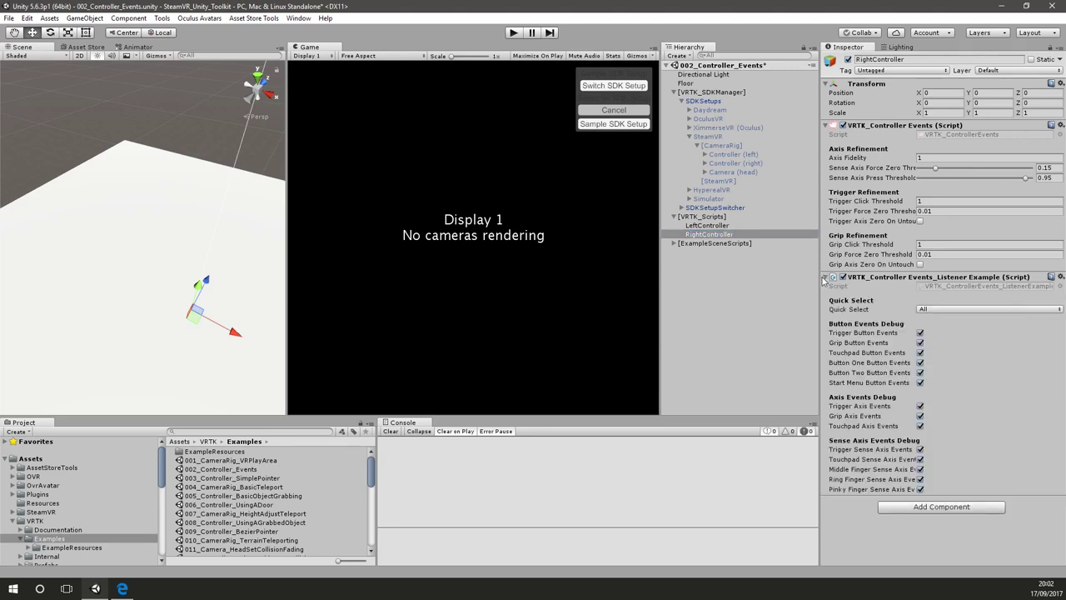
{"action": "double_click", "coordinate": [959, 288]}
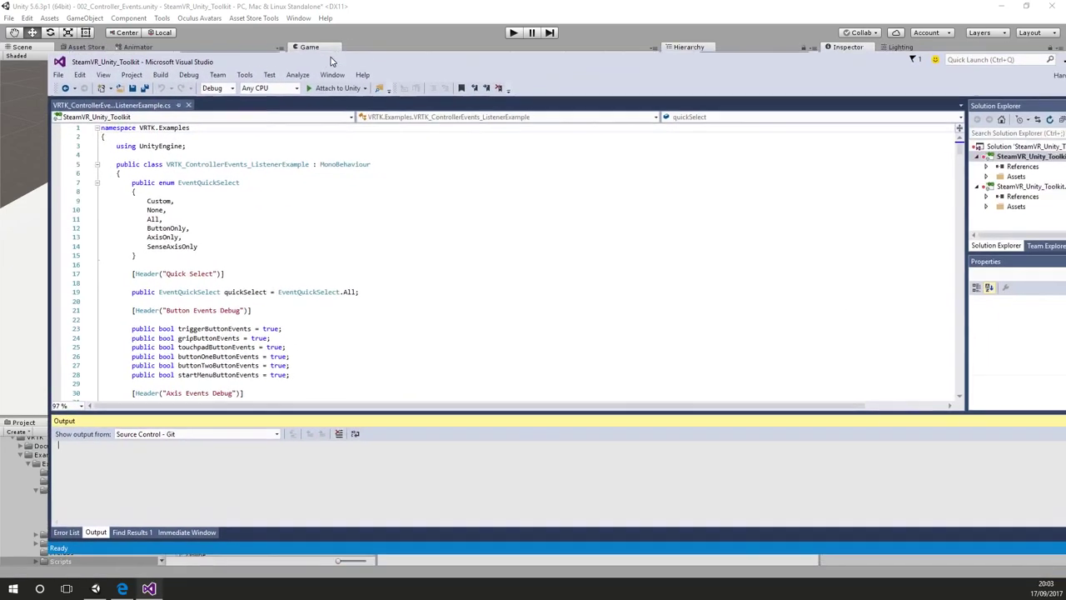
{"action": "left_click_drag", "start_coordinate": [316, 6], "coordinate": [317, 87]}
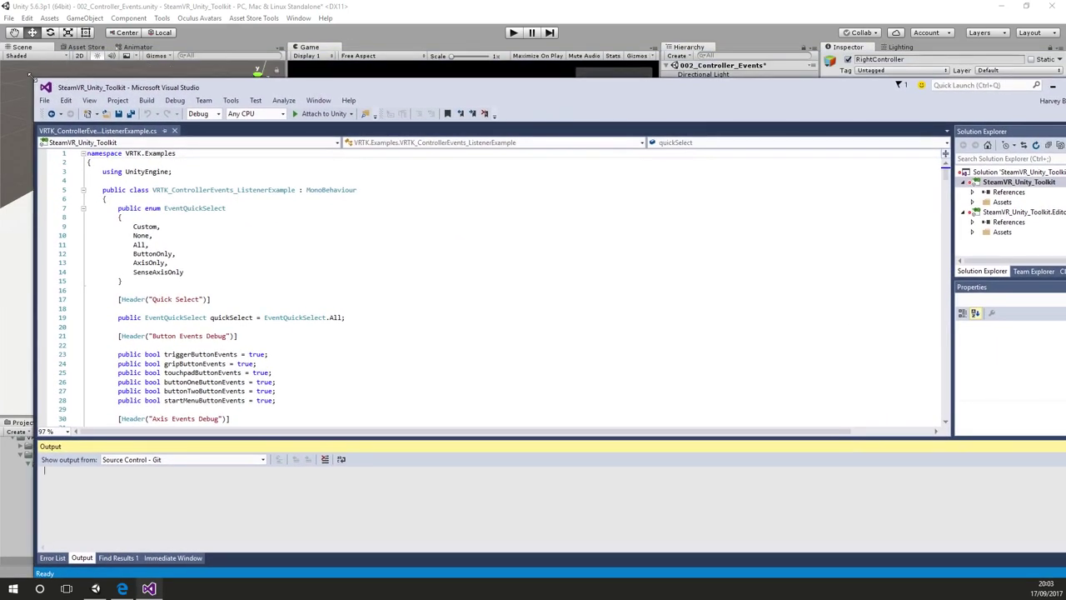
{"action": "left_click_drag", "start_coordinate": [36, 82], "coordinate": [320, 84]}
{"action": "left_click_drag", "start_coordinate": [391, 93], "coordinate": [171, 85]}
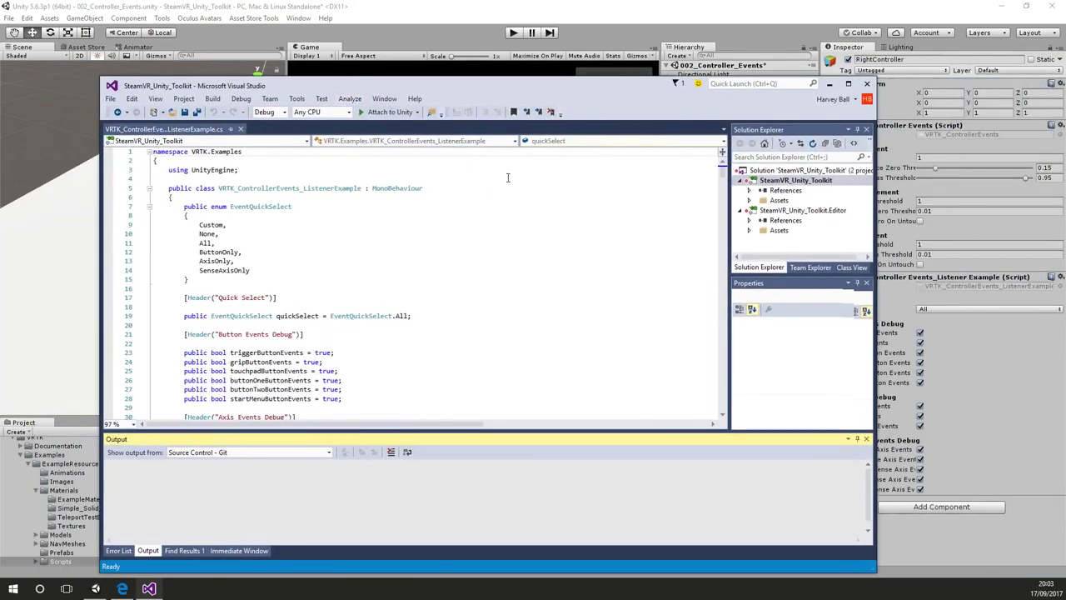
Make the VRTK_ControllerEvents field controllerEvents public in the listener example script and save the file
{"action": "scroll", "coordinate": [688, 187], "scroll_direction": "down", "scroll_amount": 18}
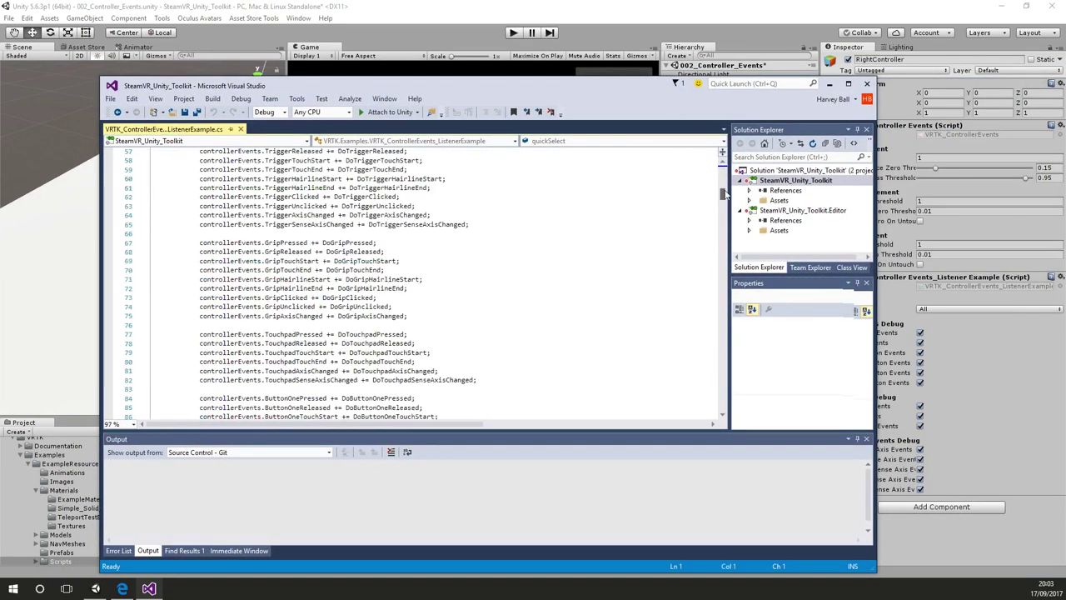
{"action": "scroll", "coordinate": [688, 186], "scroll_direction": "up", "scroll_amount": 10}
{"action": "scroll", "coordinate": [689, 186], "scroll_direction": "down", "scroll_amount": 8}
{"action": "scroll", "coordinate": [304, 249], "scroll_direction": "up", "scroll_amount": 2}
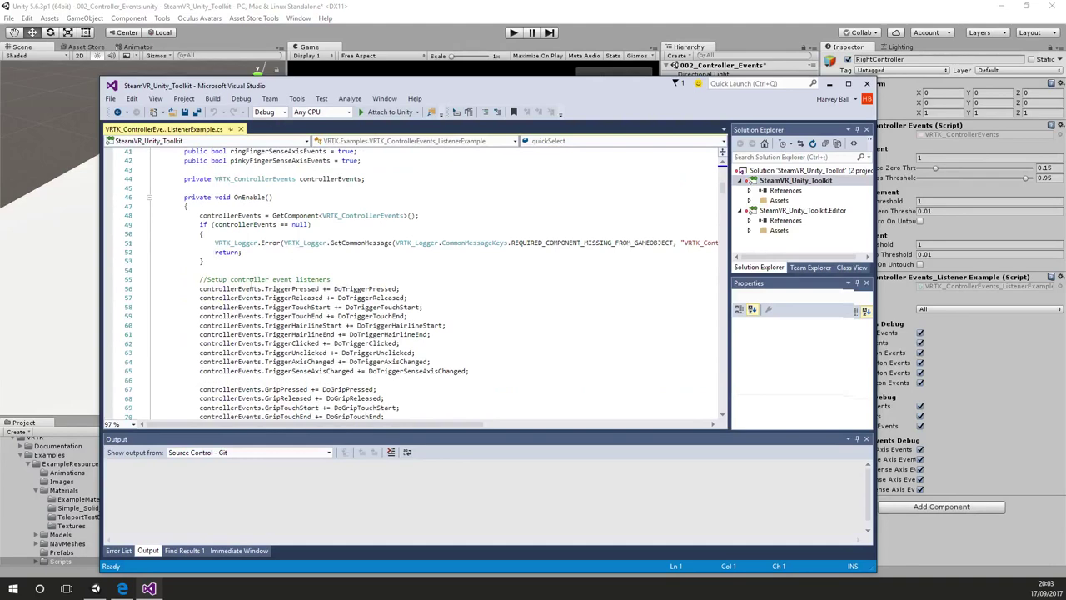
{"action": "scroll", "coordinate": [253, 284], "scroll_direction": "up", "scroll_amount": 1}
{"action": "left_click", "coordinate": [236, 242]}
{"action": "double_click", "coordinate": [210, 206]}
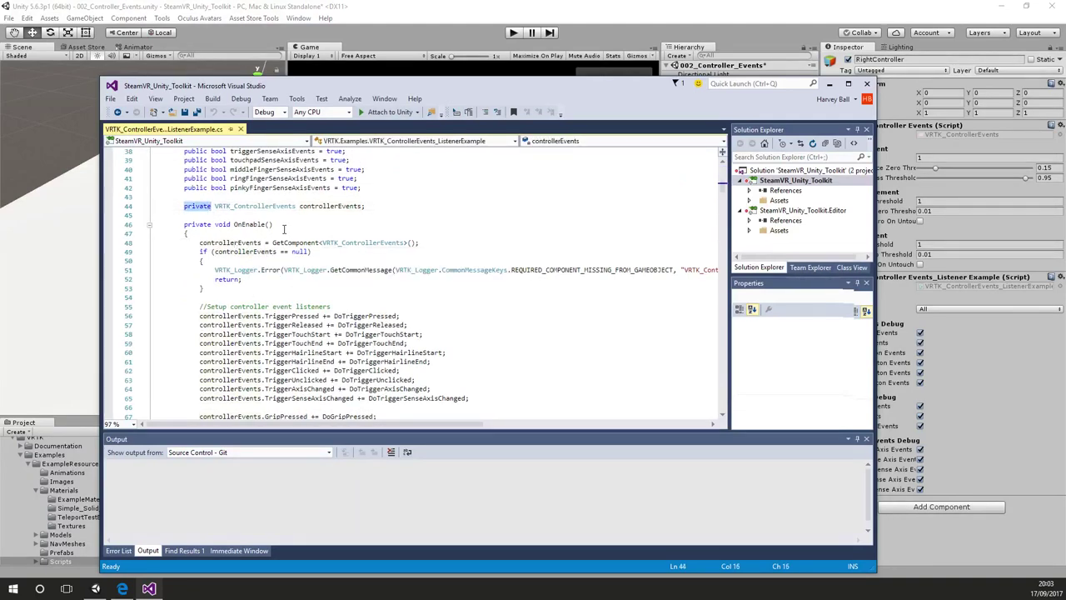
{"action": "type", "text": "public"}
{"action": "key", "text": "ctrl+s"}
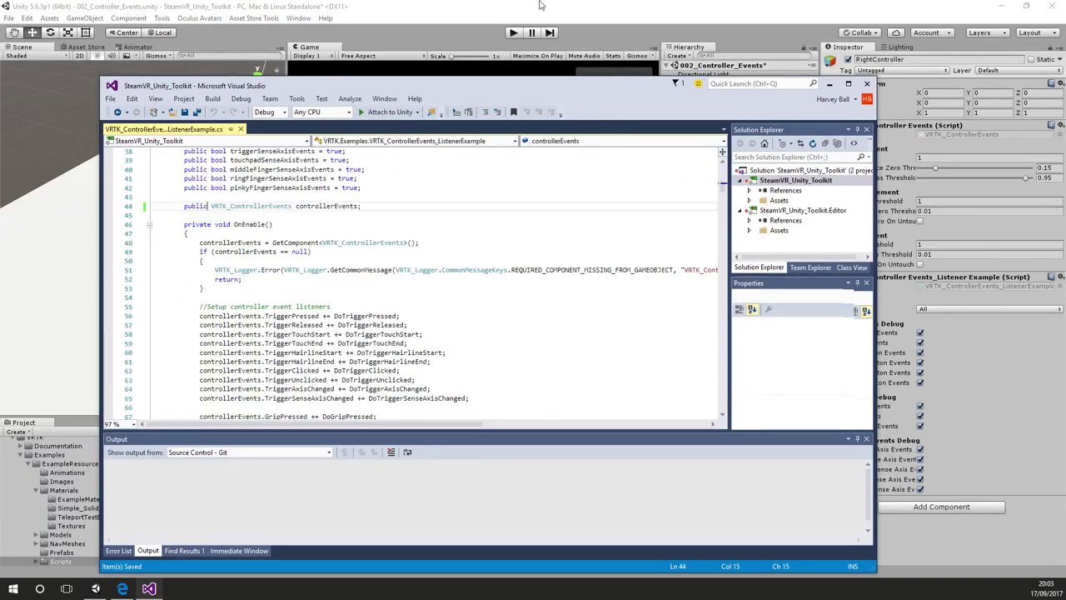
Switch back to Unity and create an empty GameObject at the root of the scene hierarchy
{"action": "key", "text": "alt+Tab"}
{"action": "left_click", "coordinate": [689, 265]}
{"action": "right_click", "coordinate": [691, 266]}
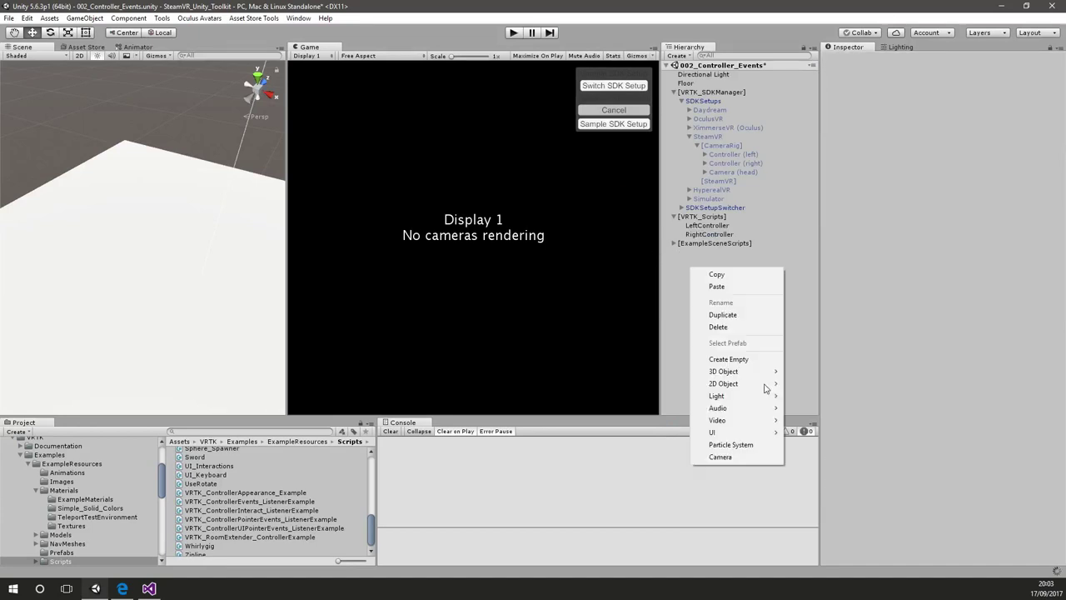
{"action": "left_click", "coordinate": [728, 359]}
Give the empty GameObject the VRTK_ControllerEvents_ListenerExample component with RightController assigned as its Controller Events
{"action": "left_click", "coordinate": [710, 234]}
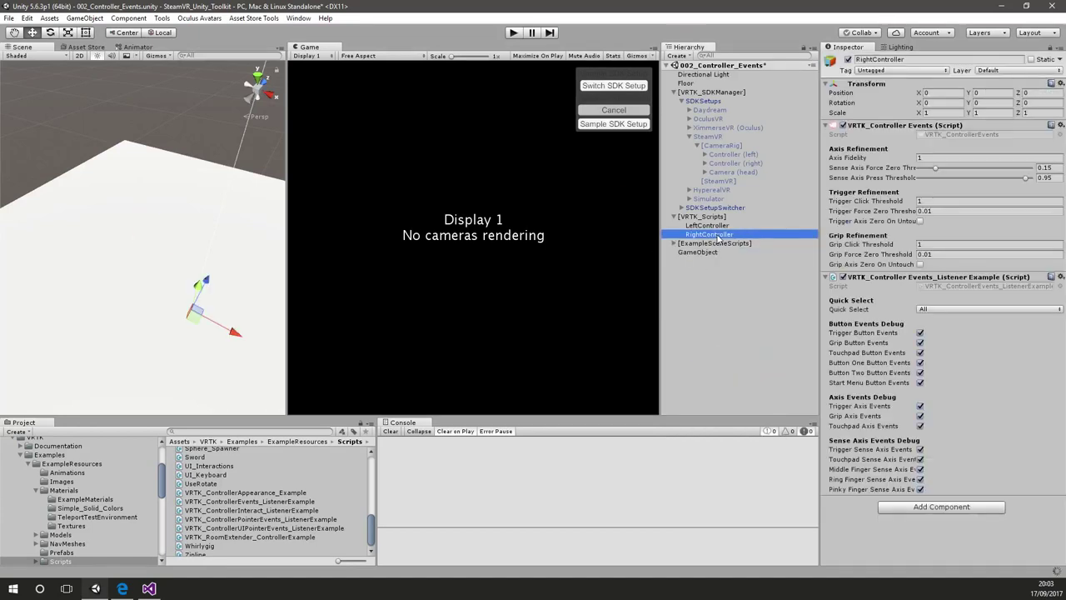
{"action": "mouse_move", "coordinate": [709, 234]}
{"action": "left_mouse_down"}
{"action": "mouse_move", "coordinate": [707, 255]}
{"action": "mouse_move", "coordinate": [708, 240]}
{"action": "left_mouse_up"}
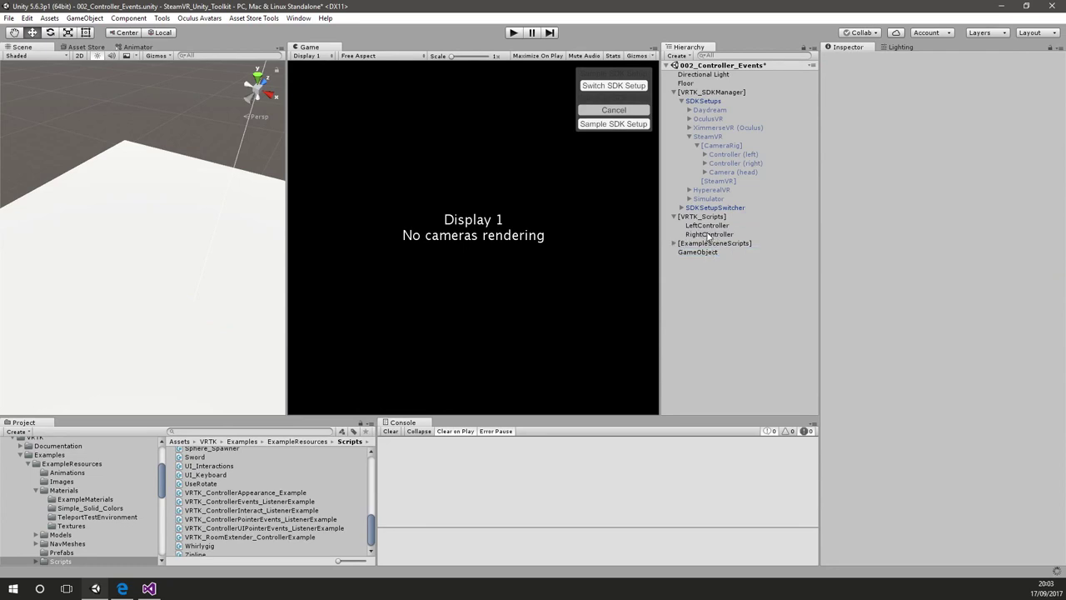
{"action": "left_click", "coordinate": [708, 234]}
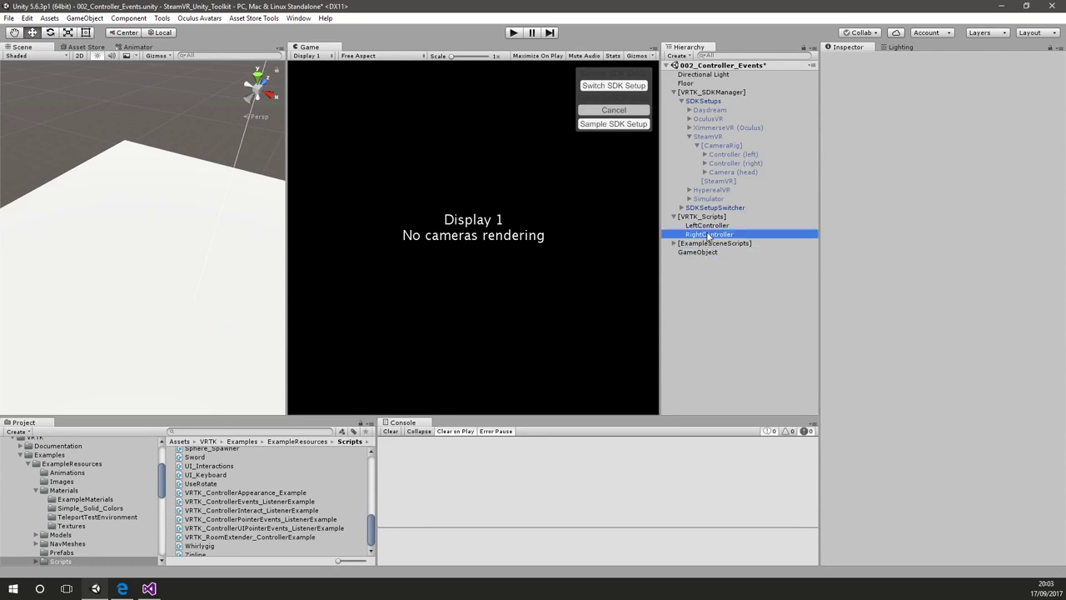
{"action": "left_click_drag", "start_coordinate": [694, 252], "coordinate": [952, 355]}
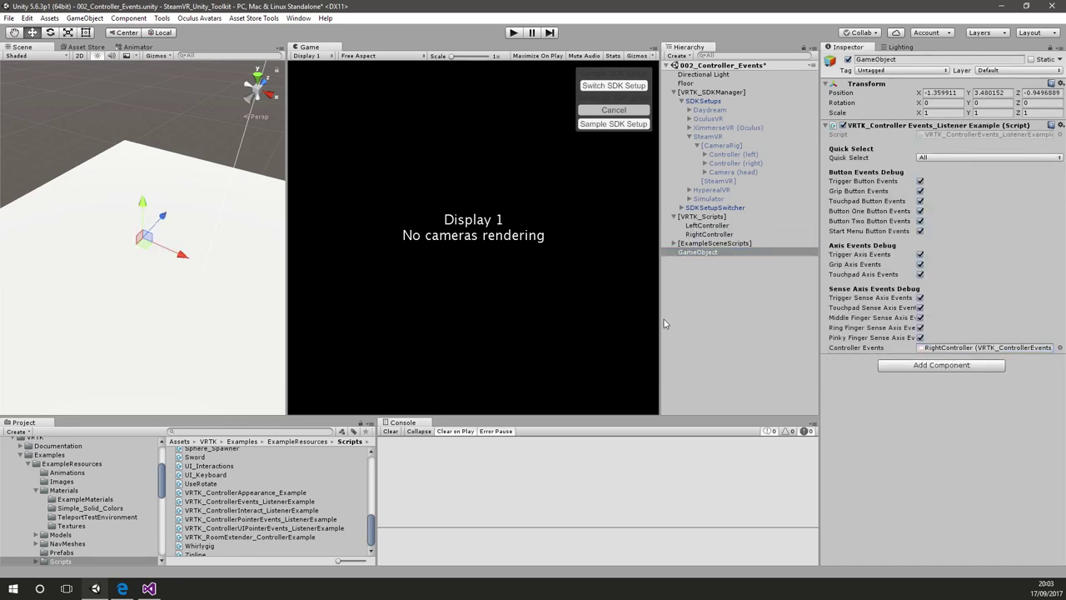
Test-run the scene with the listener on the separate GameObject, and stop play mode
{"action": "left_click", "coordinate": [513, 32]}
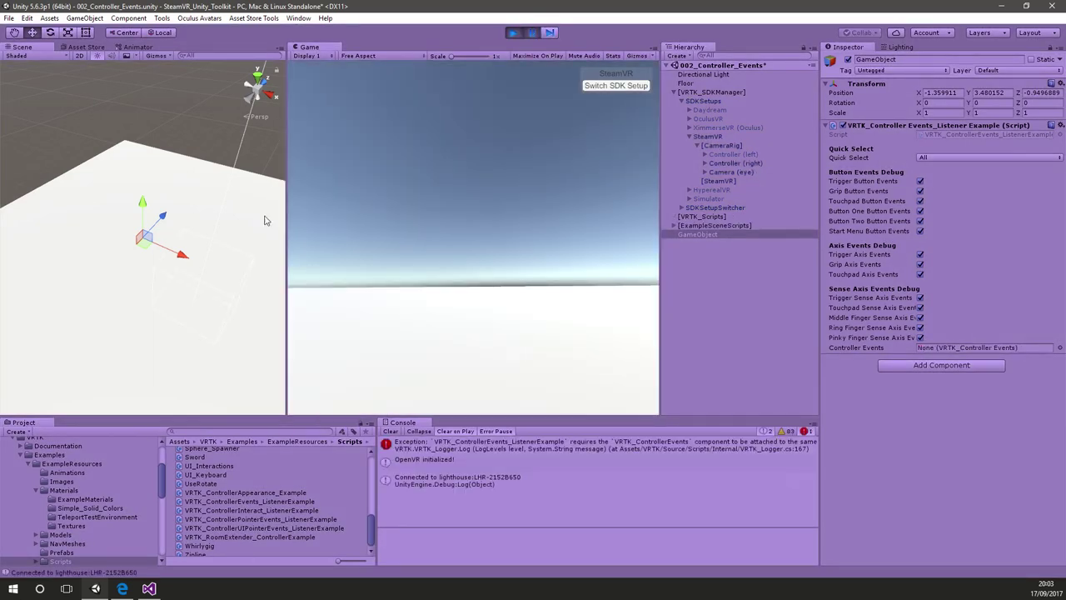
{"action": "left_click", "coordinate": [513, 32]}
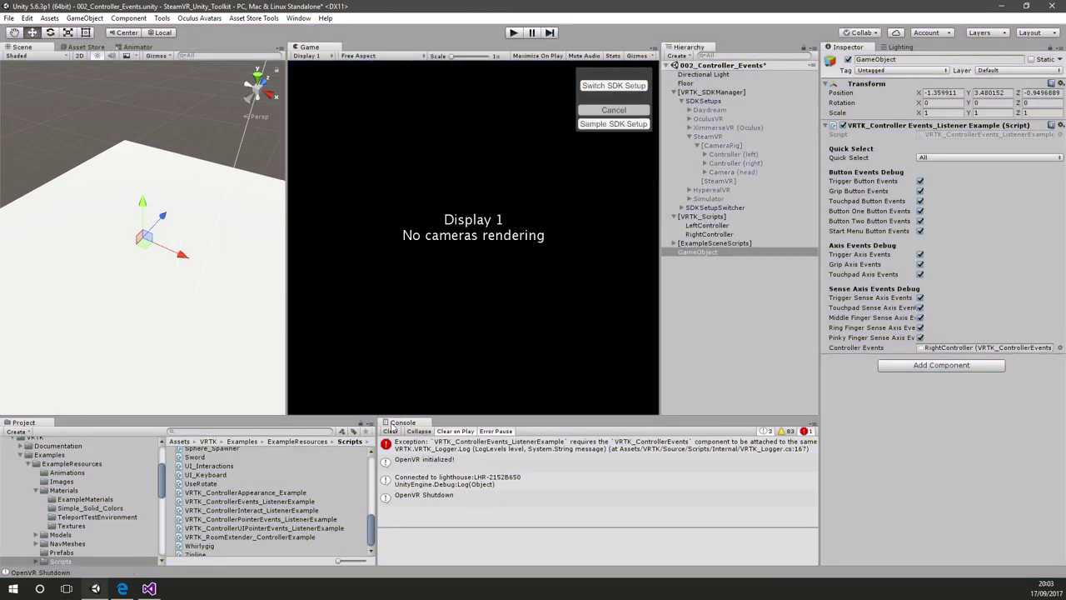
Disable the VRTK_ControllerEvents_ListenerExample component on LeftController and run the scene again
{"action": "left_click", "coordinate": [708, 226]}
{"action": "left_click", "coordinate": [149, 589]}
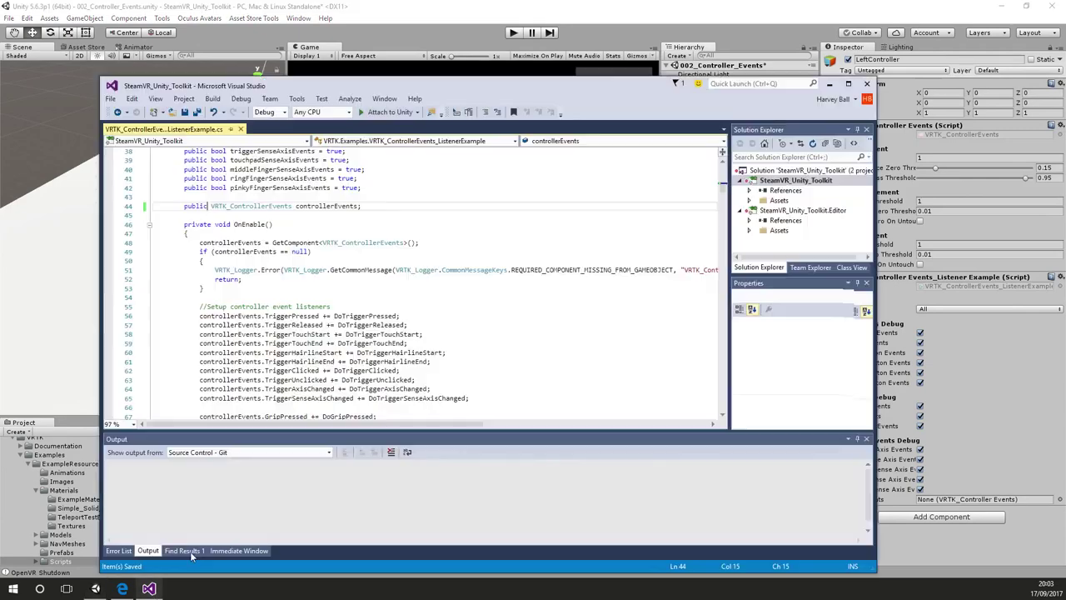
{"action": "key", "text": "alt+Tab"}
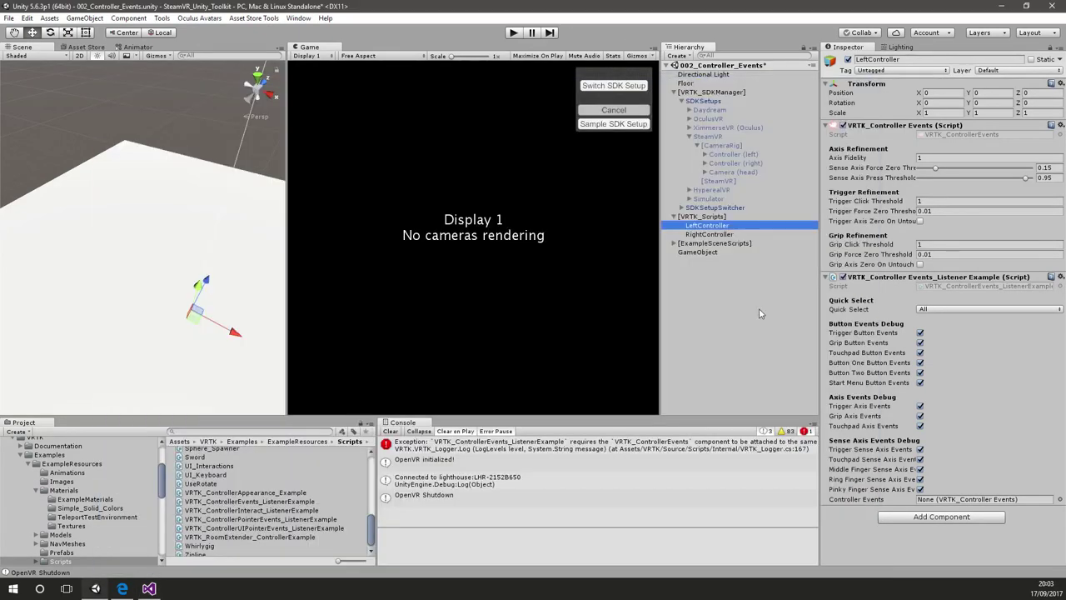
{"action": "left_click", "coordinate": [843, 277]}
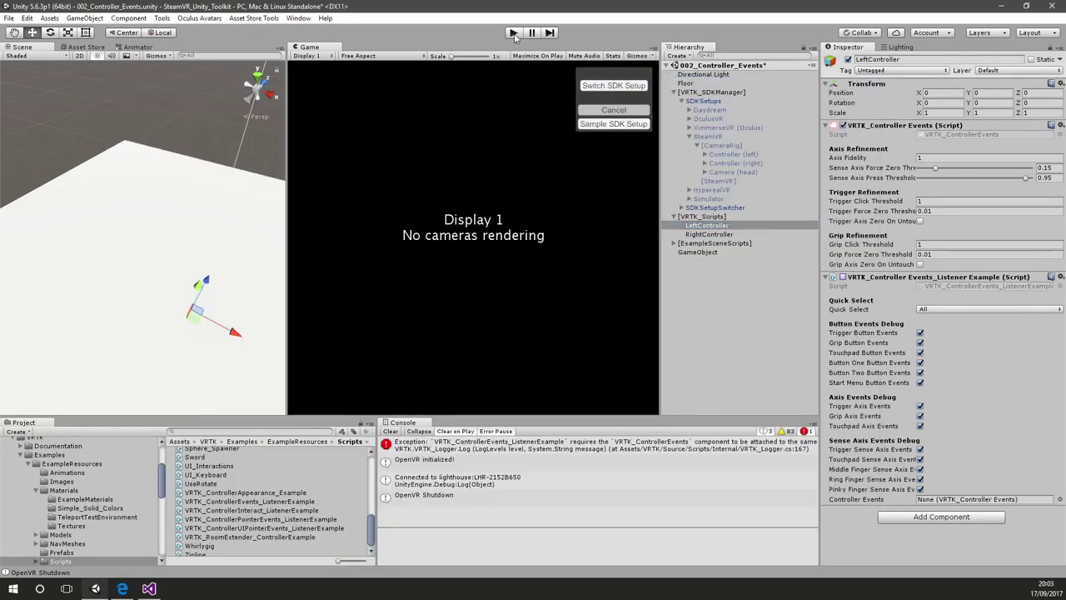
{"action": "left_click", "coordinate": [514, 33]}
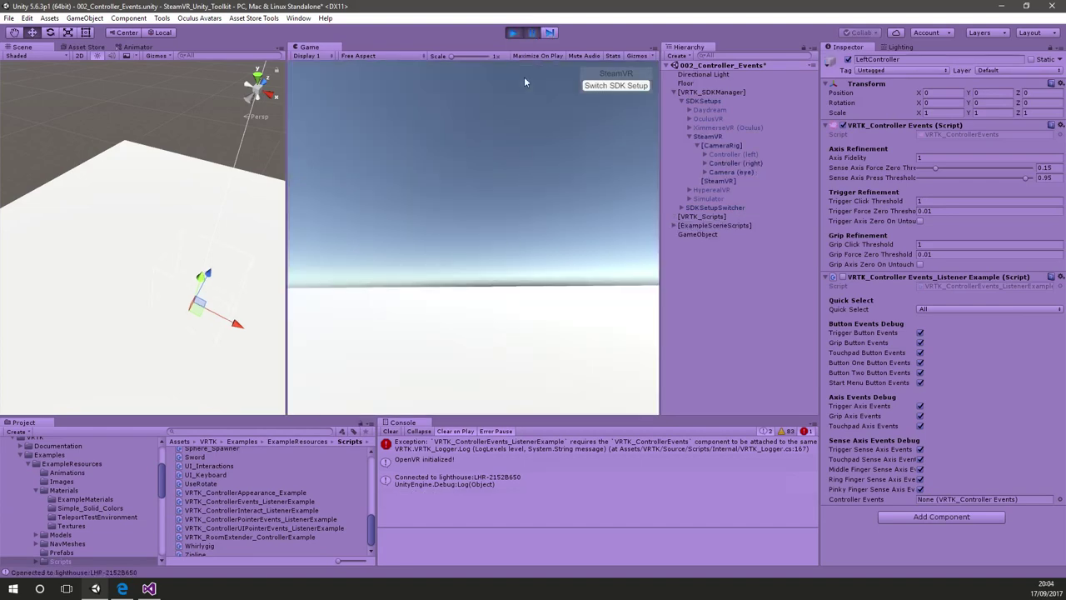
Stop play mode and remove the VRTK_ControllerEvents_ListenerExample component from LeftController
{"action": "left_click", "coordinate": [519, 38]}
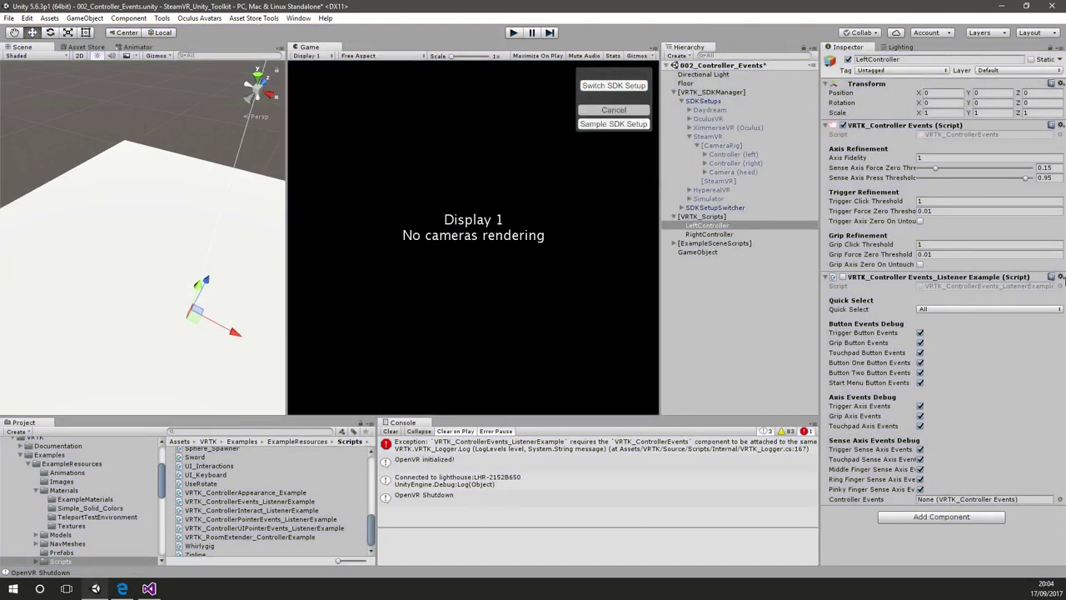
{"action": "left_click", "coordinate": [1060, 276]}
{"action": "left_click", "coordinate": [967, 305]}
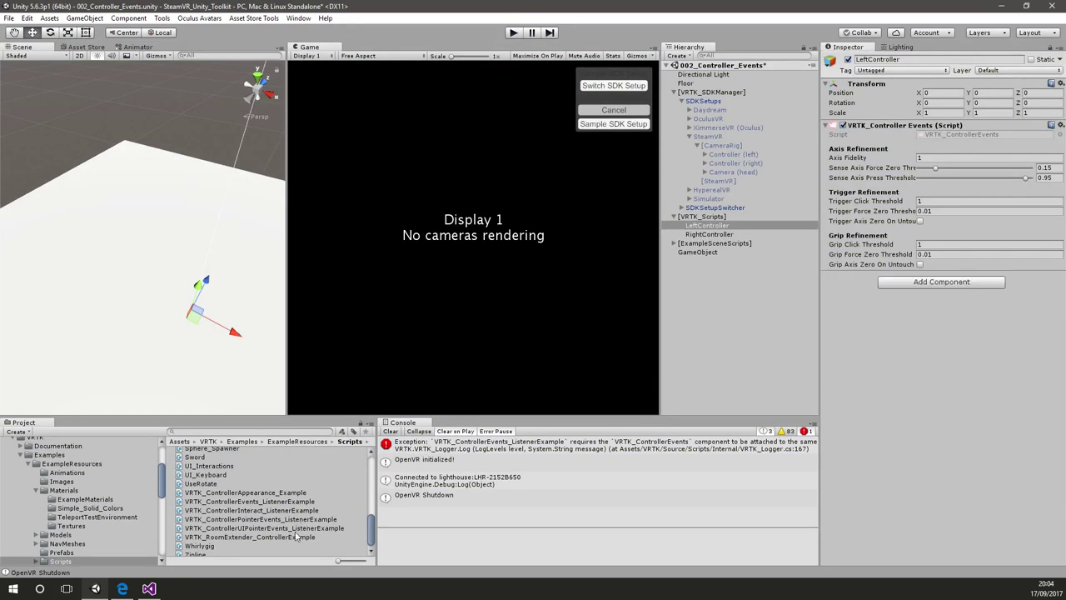
Look through the VRTK_ControllerEvents_ListenerExample script in Visual Studio, and test-run the scene in Unity without LeftController's listener
{"action": "left_click", "coordinate": [148, 589]}
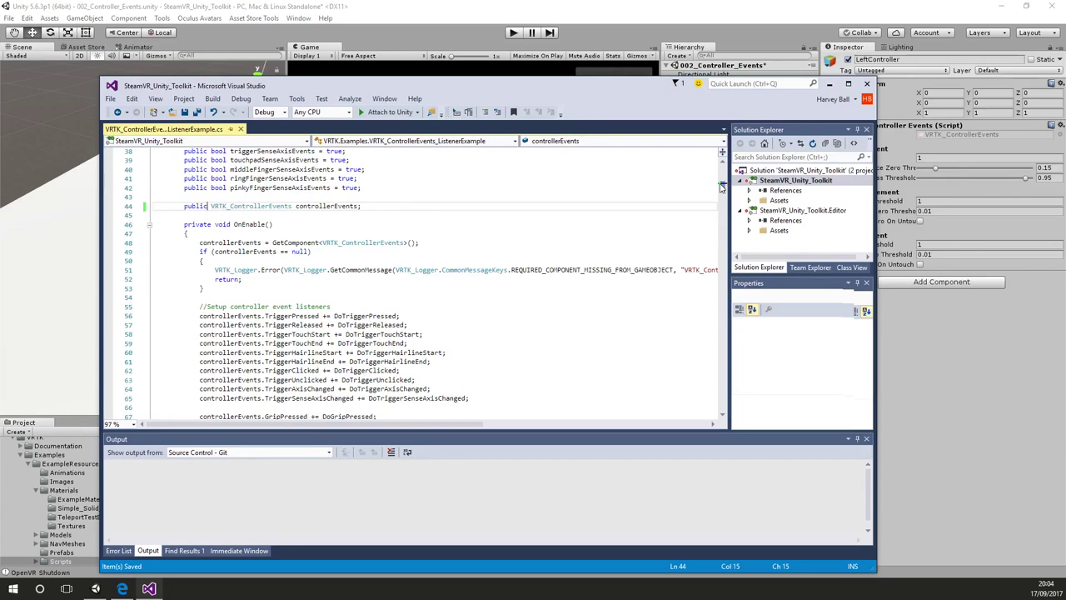
{"action": "left_click_drag", "start_coordinate": [723, 190], "coordinate": [736, 232]}
{"action": "left_click", "coordinate": [649, 6]}
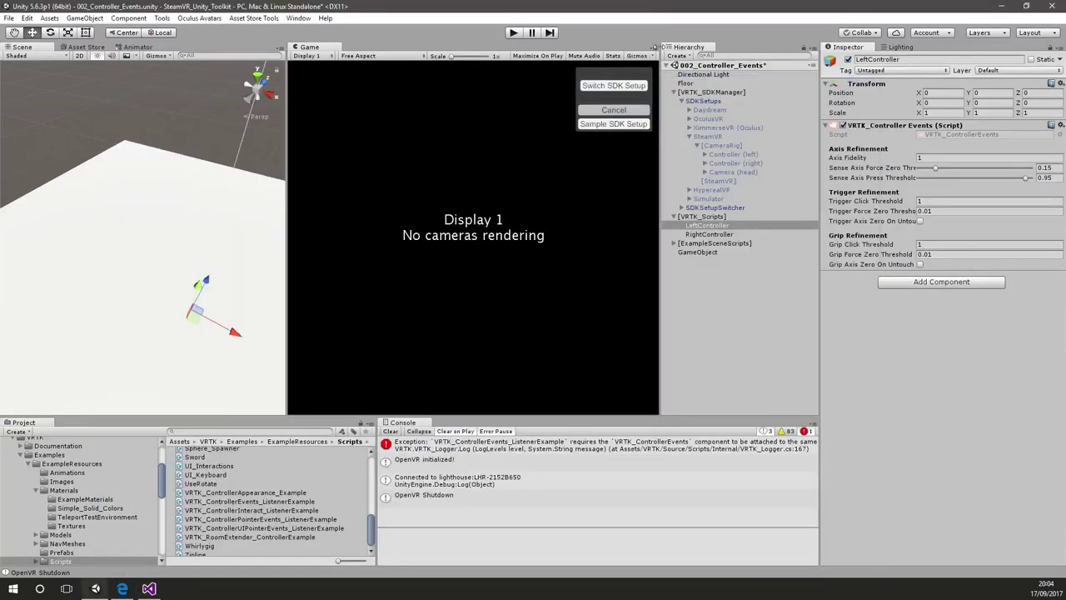
{"action": "left_click", "coordinate": [514, 32]}
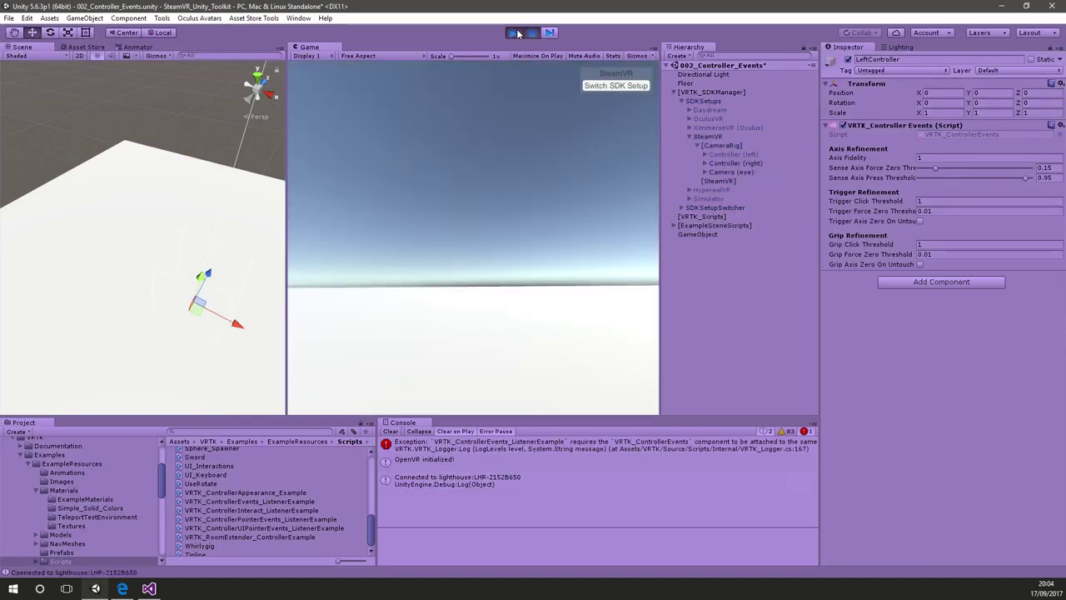
{"action": "left_click", "coordinate": [514, 32]}
In Visual Studio, change the OnEnable assignment to controllerEvents = (controllerEvents != null ? controllerEvents : GetComponent<VRTK_ControllerEvents>()); and save the script
{"action": "left_click", "coordinate": [148, 588]}
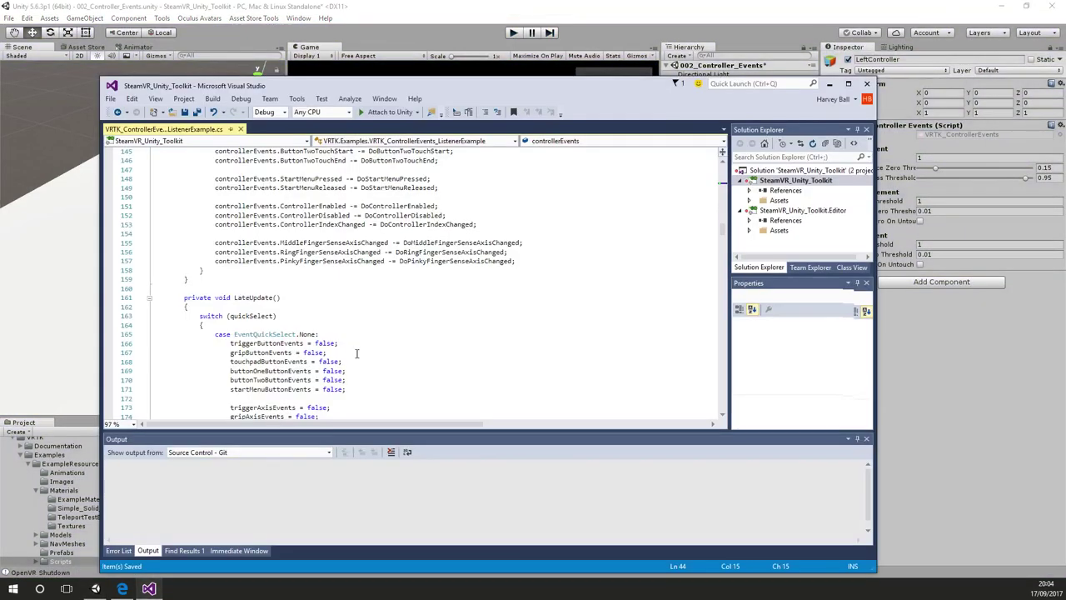
{"action": "scroll", "coordinate": [357, 350], "scroll_direction": "down", "scroll_amount": 10}
{"action": "scroll", "coordinate": [358, 348], "scroll_direction": "up", "scroll_amount": 20}
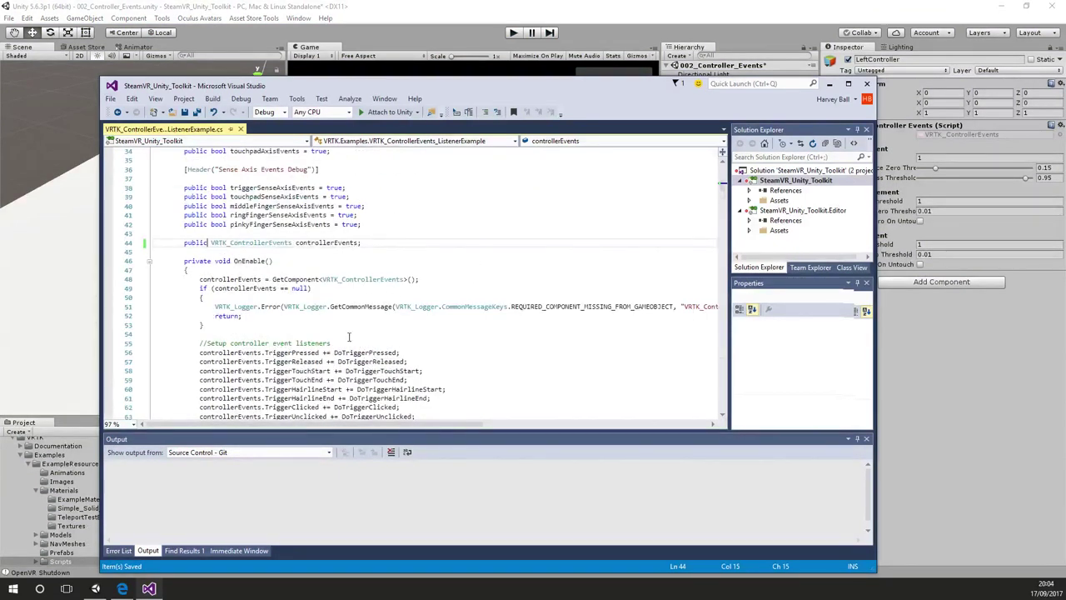
{"action": "left_click", "coordinate": [274, 280]}
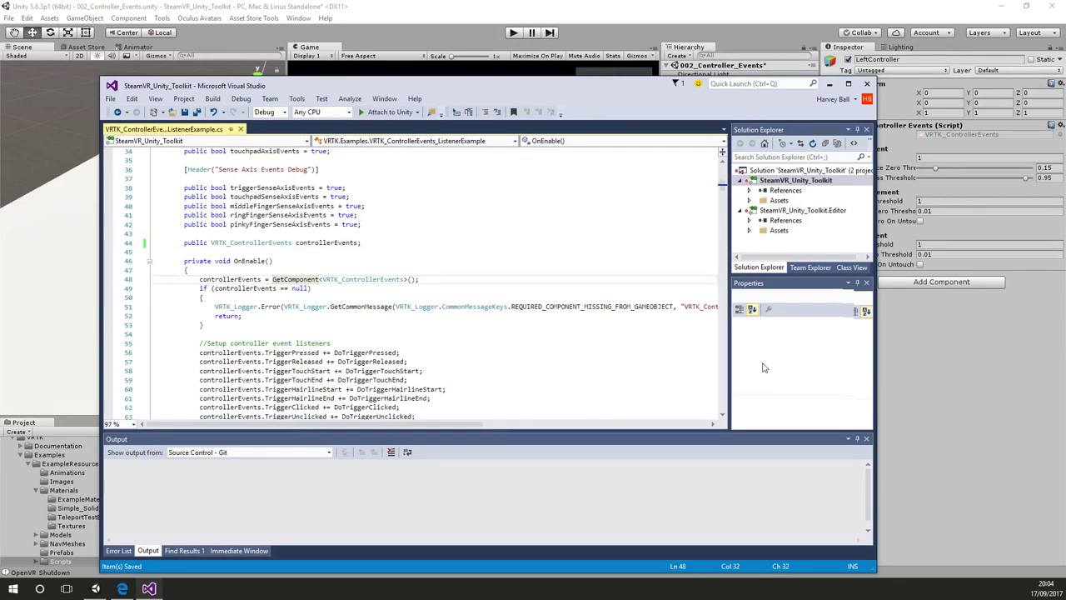
{"action": "type", "text": "("}
{"action": "type", "text": "controllerEvents."}
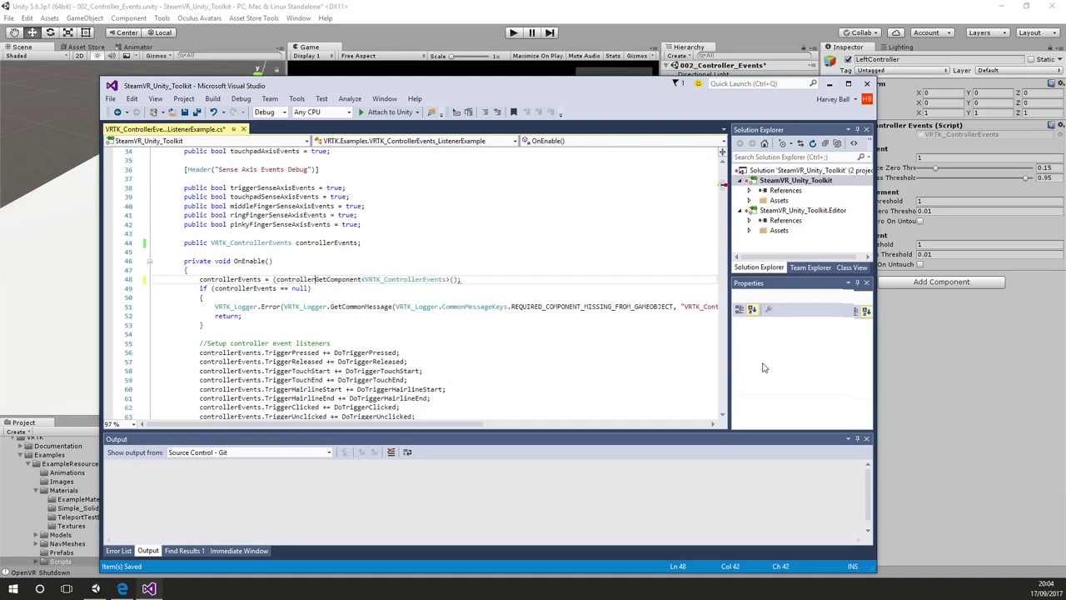
{"action": "key", "text": "BackSpace"}
{"action": "type", "text": "!= null ? c"}
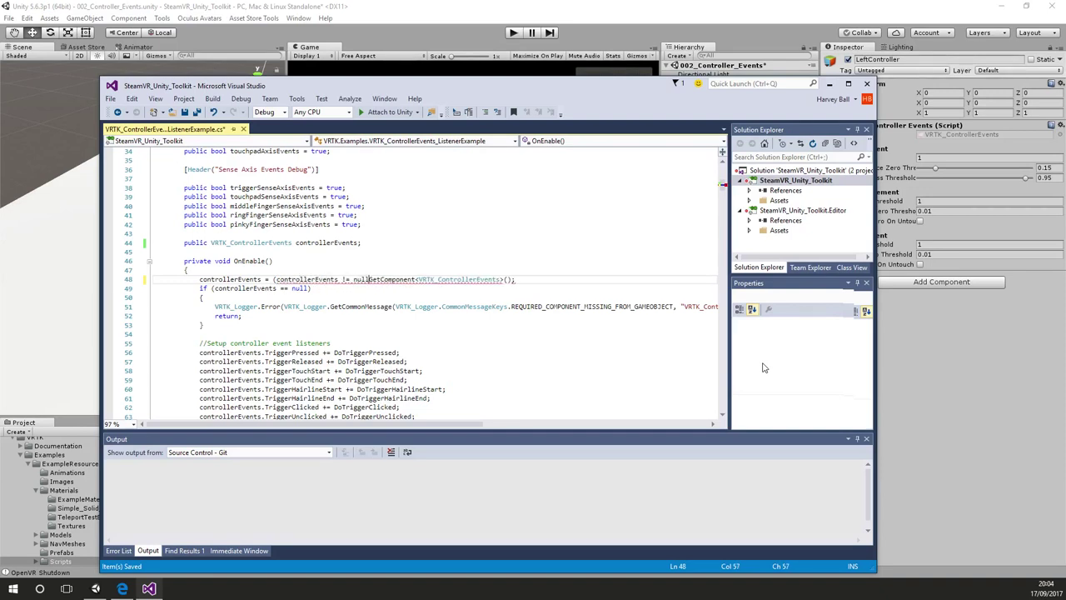
{"action": "type", "text": "ontrollerEvent"}
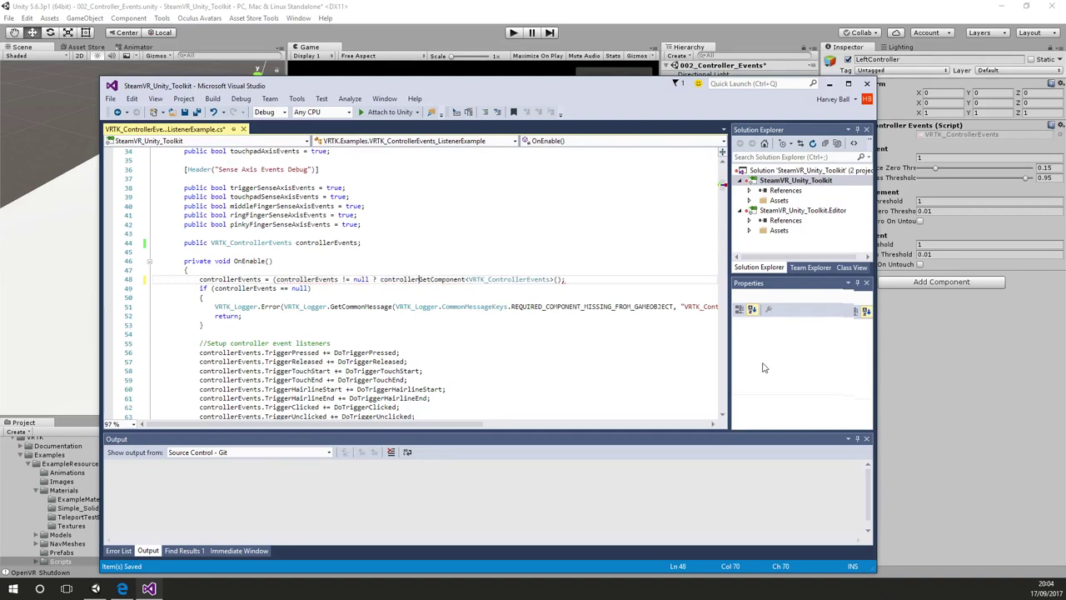
{"action": "type", "text": "s :"}
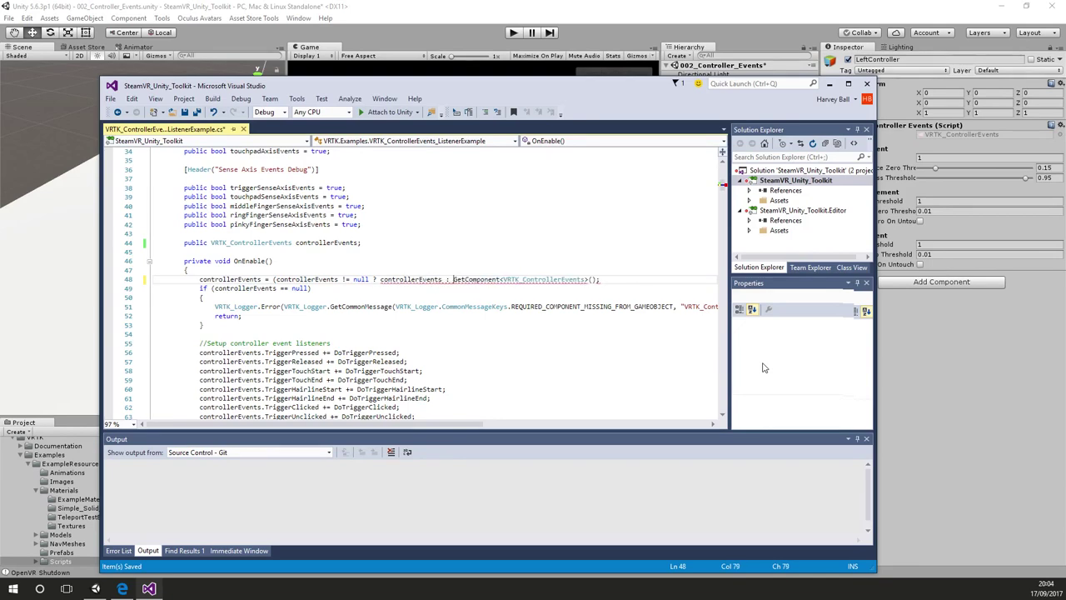
{"action": "key", "text": "End"}
{"action": "key", "text": "Left"}
{"action": "type", "text": ")"}
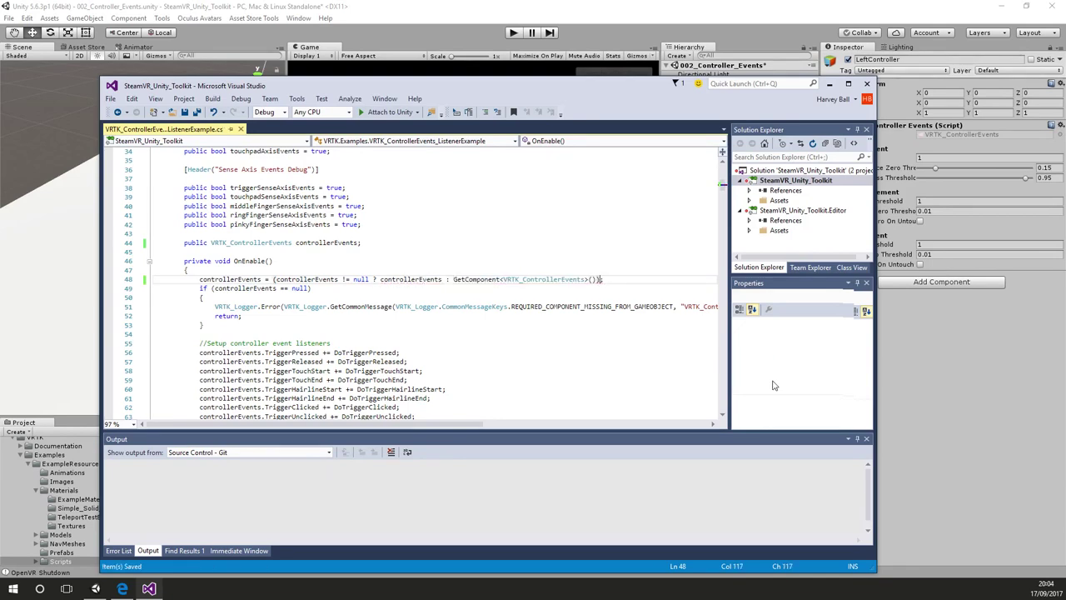
Switch back to Unity, run the scene with a cleared console, check GameObject's Controller Events reference, and stop play mode
{"action": "left_click", "coordinate": [737, 34]}
{"action": "left_click", "coordinate": [512, 34]}
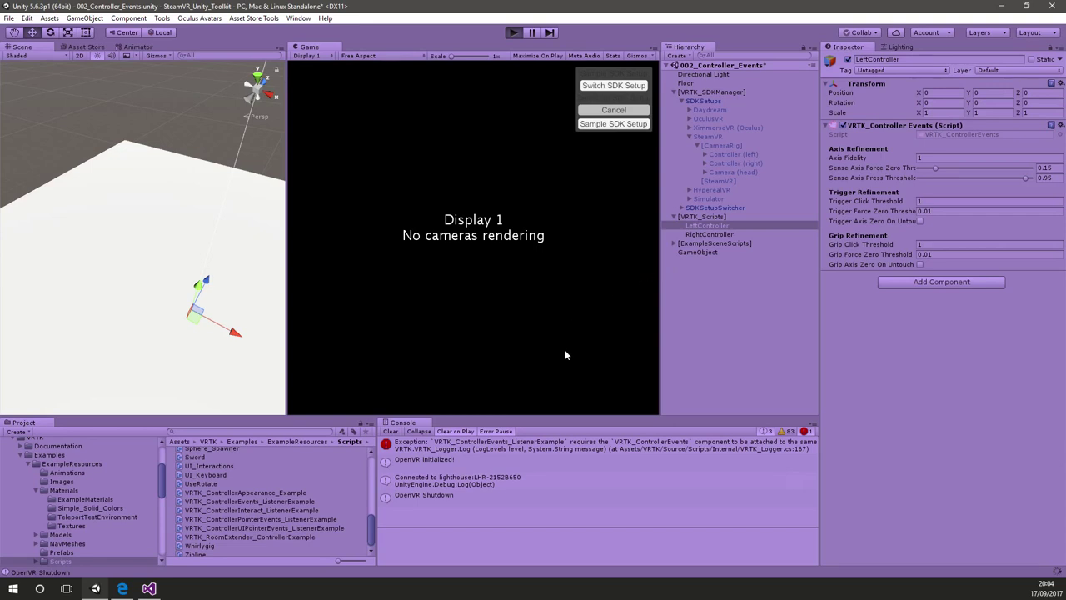
{"action": "left_click", "coordinate": [391, 431]}
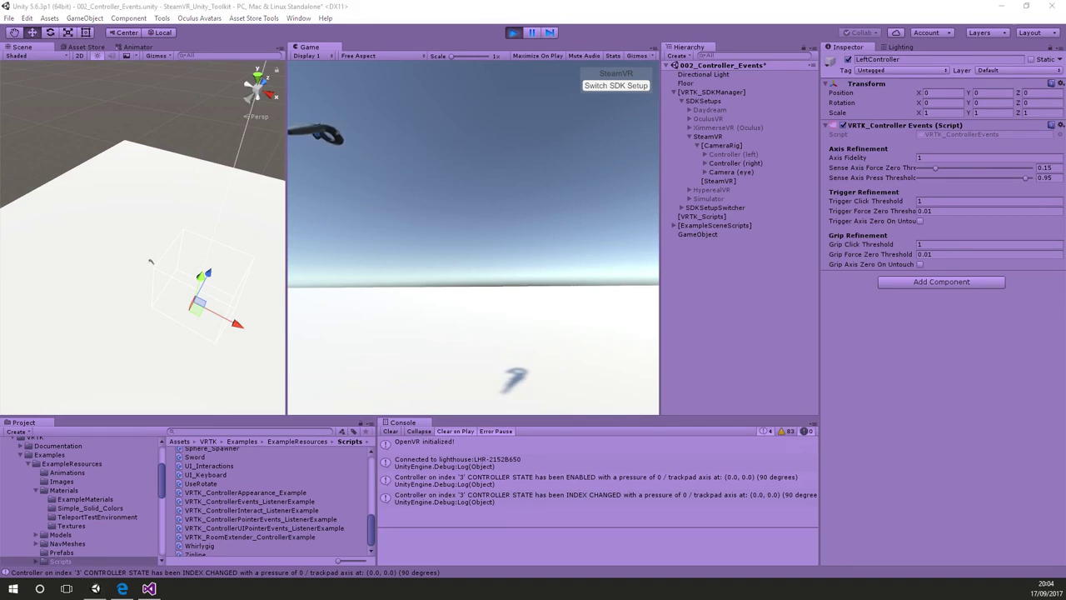
{"action": "left_click", "coordinate": [716, 233]}
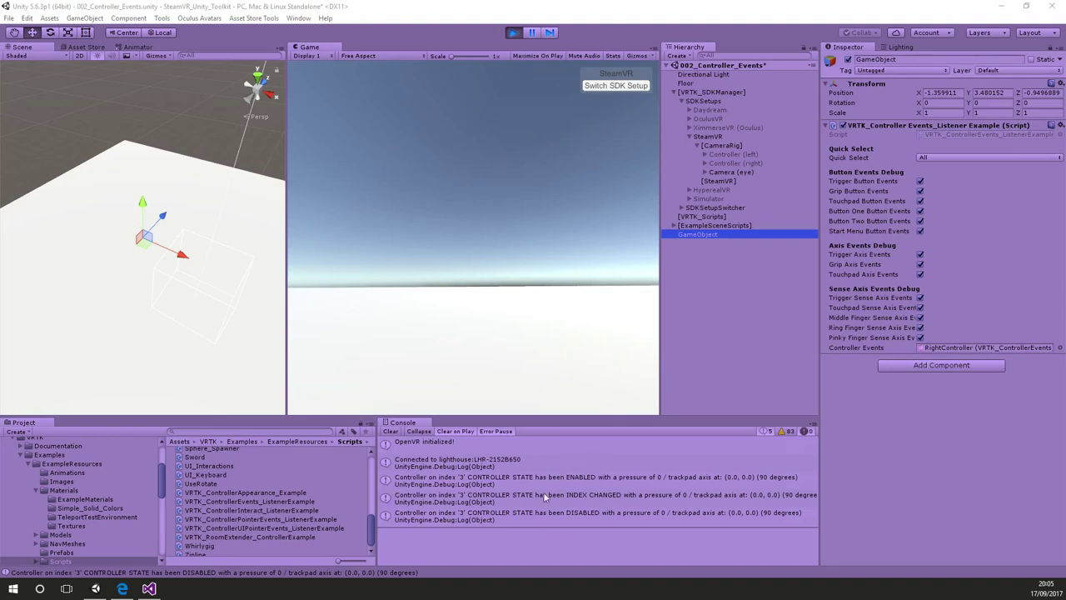
{"action": "left_click", "coordinate": [513, 33]}
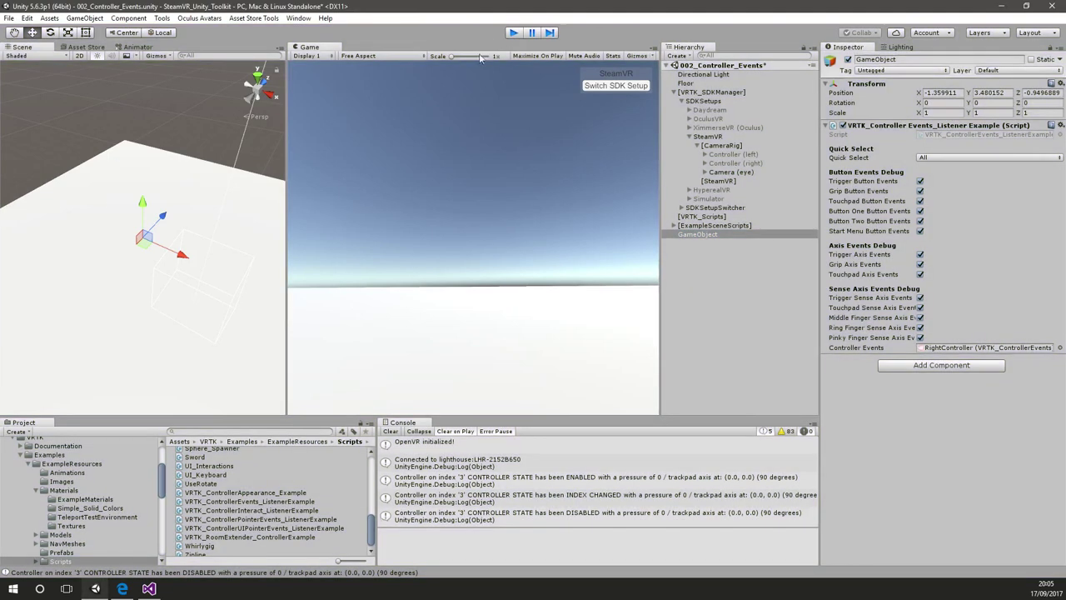
Switch to the browser and examine the VRTK 3.3.0-alpha commits around the custom highlighter feature for interactable objects
{"action": "left_click", "coordinate": [122, 588]}
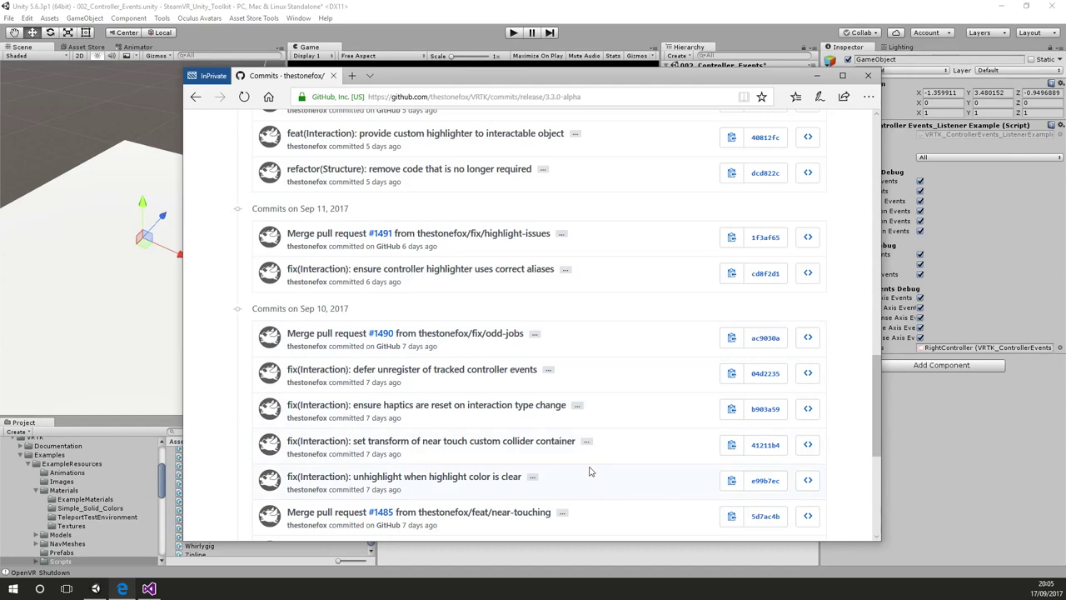
{"action": "scroll", "coordinate": [267, 401], "scroll_direction": "up", "scroll_amount": 1}
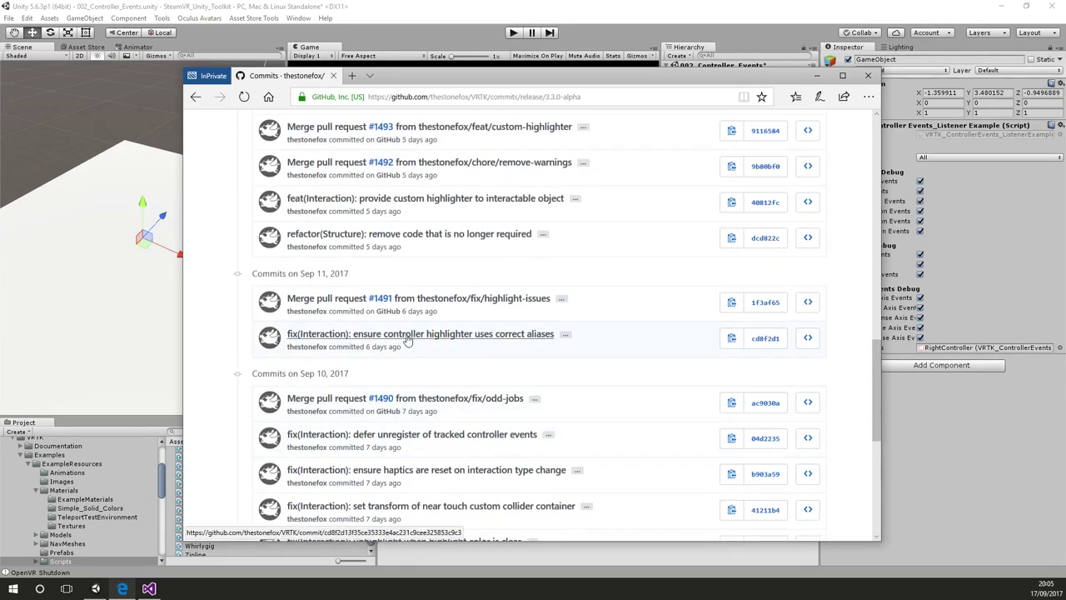
{"action": "mouse_move", "coordinate": [408, 340]}
{"action": "scroll", "coordinate": [430, 346], "scroll_direction": "up", "scroll_amount": 2}
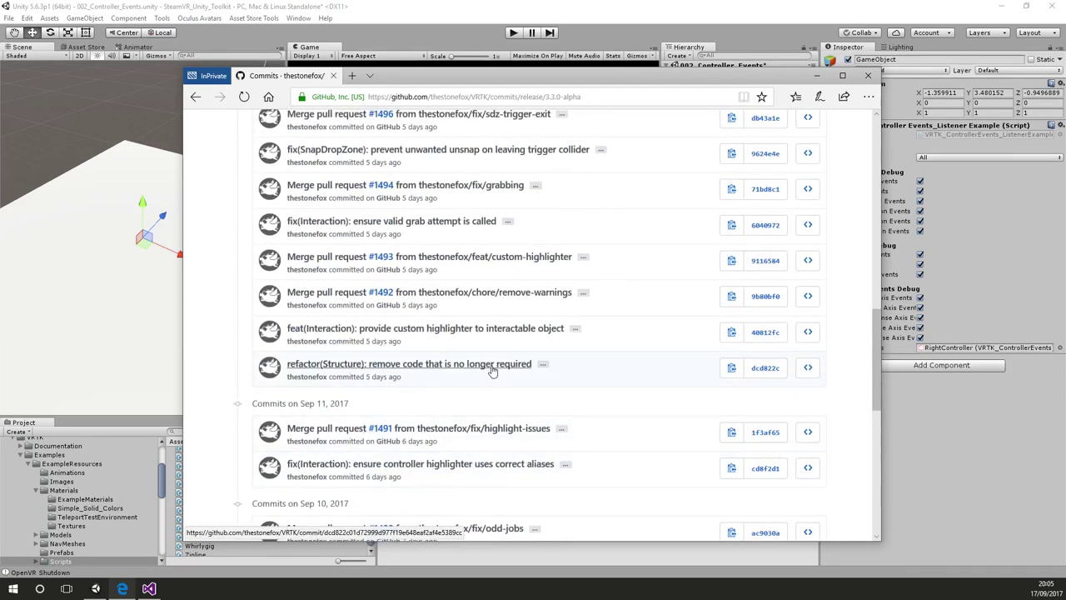
{"action": "mouse_move", "coordinate": [492, 371]}
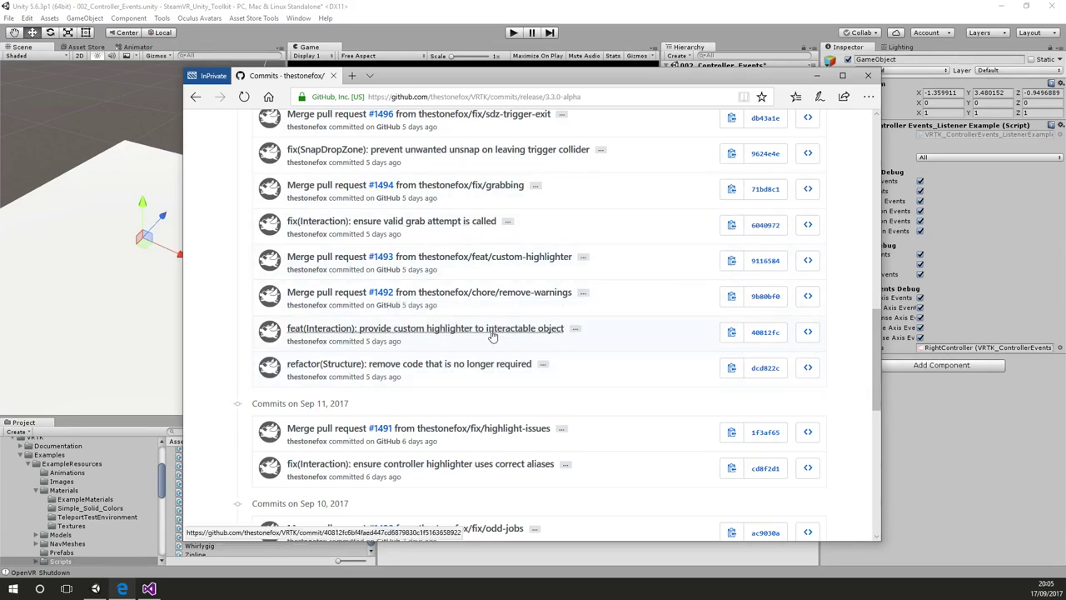
Return to Unity and open the 005_Controller_BasicObjectGrabbing scene from the VRTK Examples folder
{"action": "left_click", "coordinate": [465, 5]}
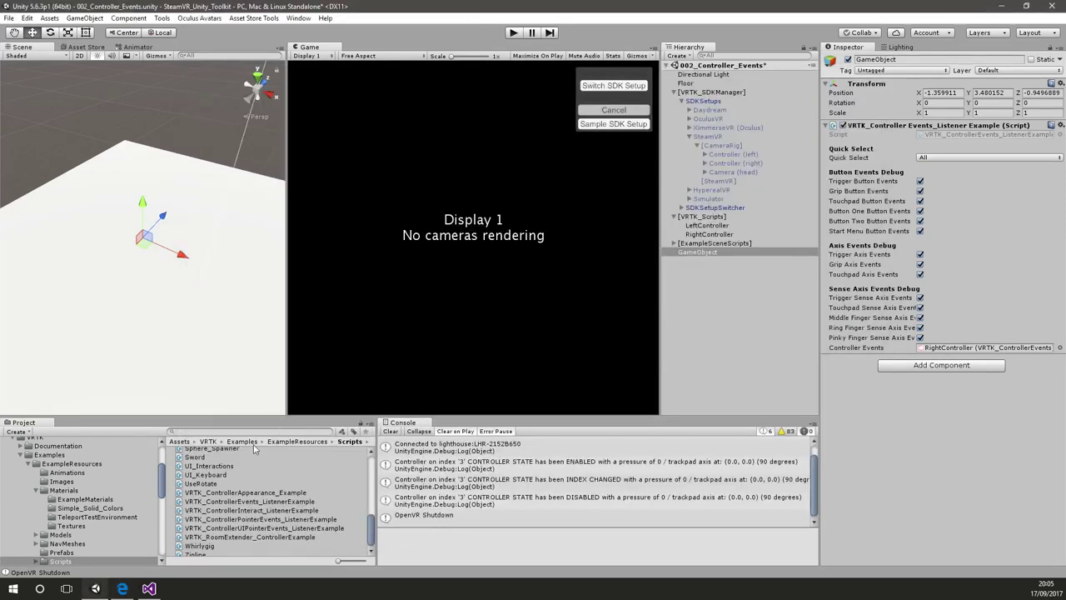
{"action": "left_click", "coordinate": [163, 490]}
{"action": "scroll", "coordinate": [162, 490], "scroll_direction": "up", "scroll_amount": 1}
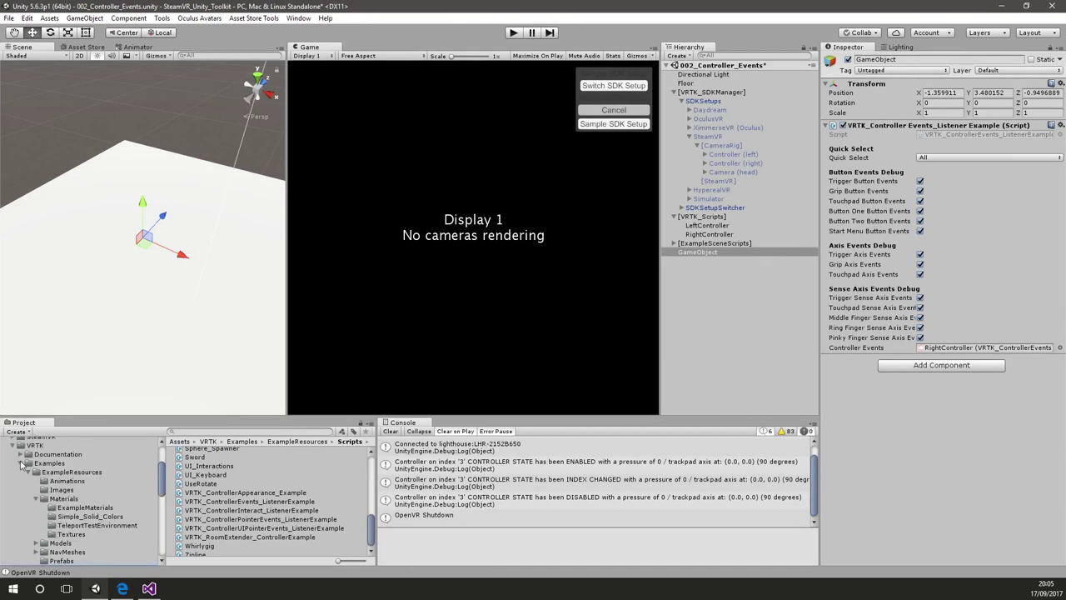
{"action": "left_click", "coordinate": [45, 465]}
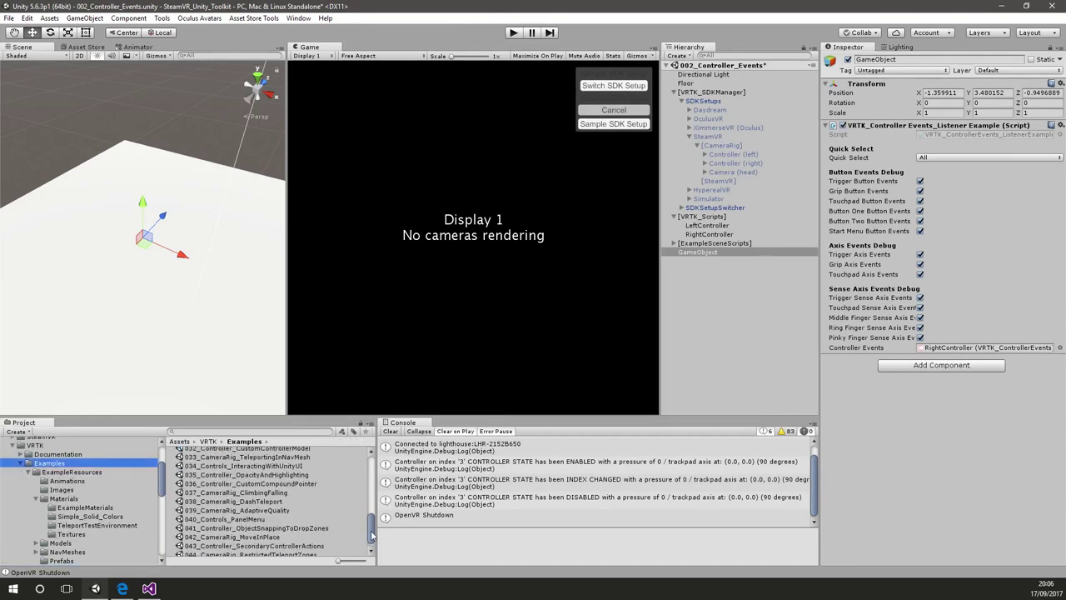
{"action": "left_click_drag", "start_coordinate": [374, 535], "coordinate": [381, 464]}
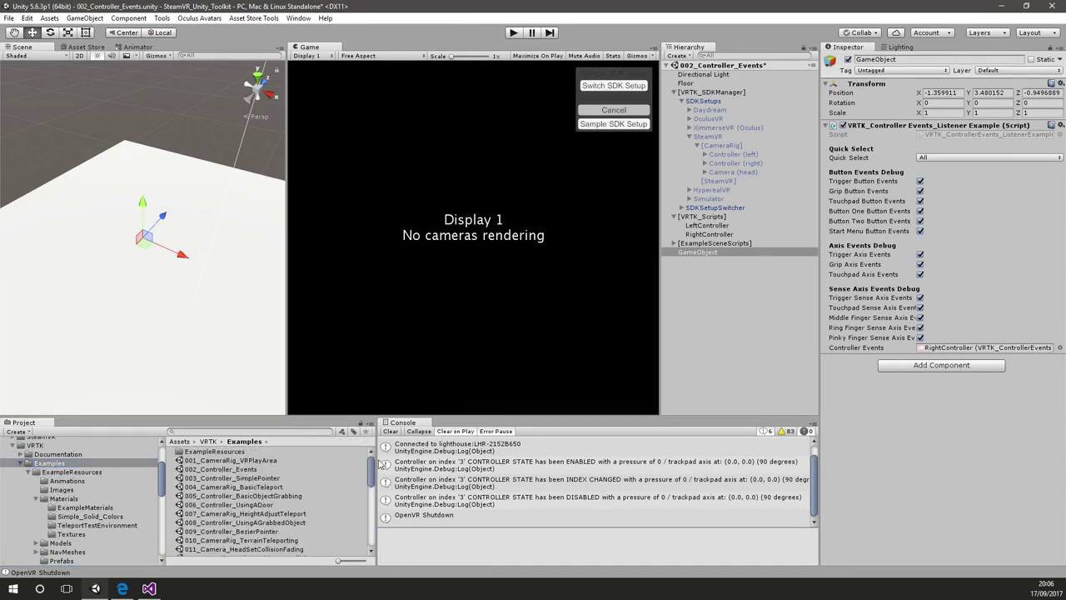
{"action": "double_click", "coordinate": [257, 497]}
{"action": "left_click", "coordinate": [529, 319]}
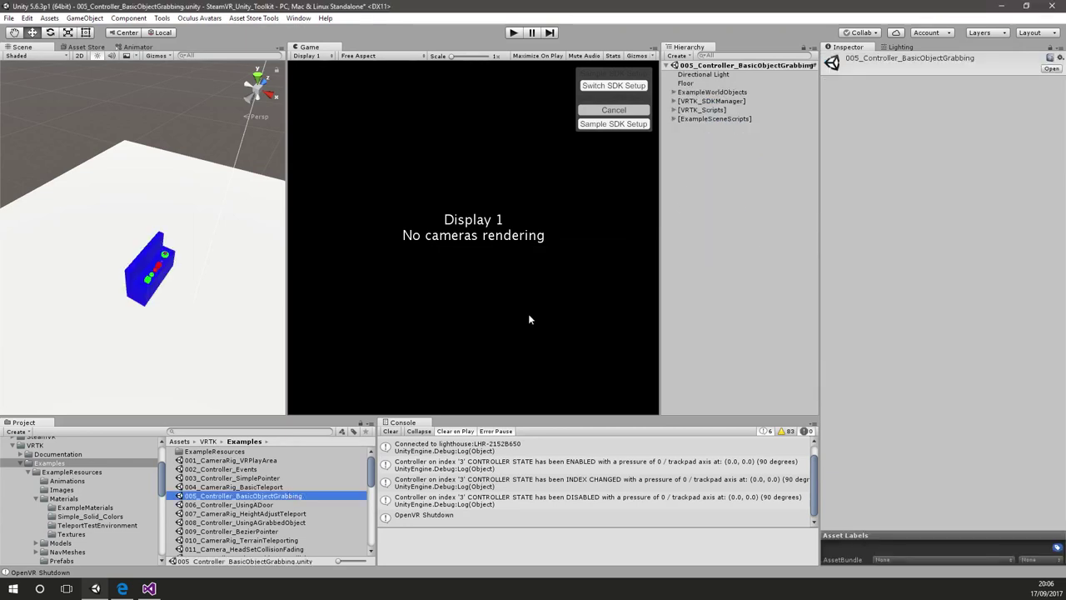
Examine the red cube and green sphere on the table for interactable object and highlighter components
{"action": "right_click_drag", "start_coordinate": [229, 311], "coordinate": [95, 224]}
{"action": "left_click", "coordinate": [178, 270]}
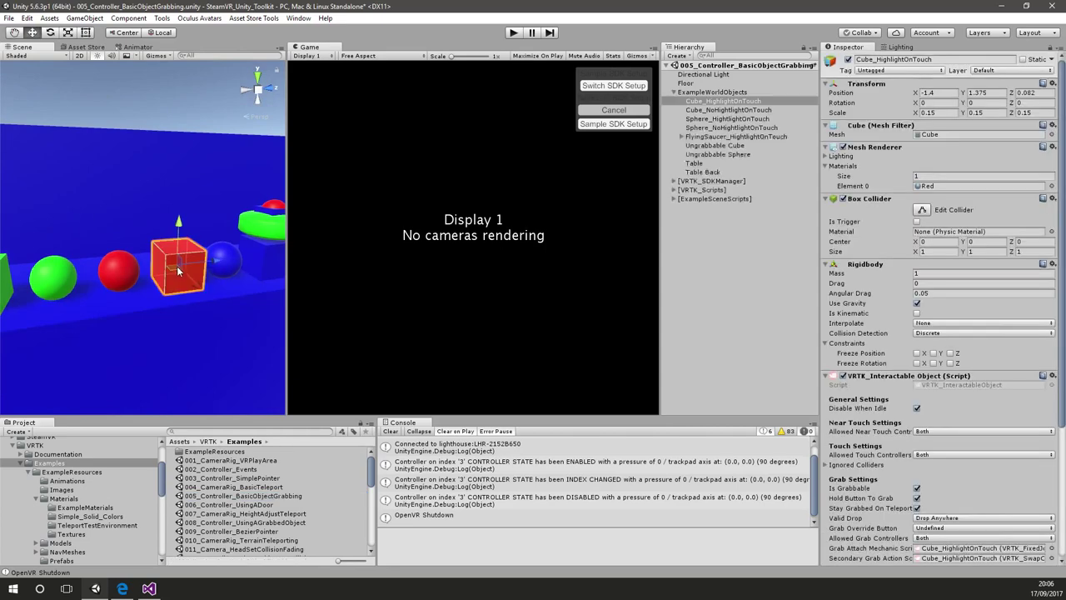
{"action": "left_click", "coordinate": [58, 281]}
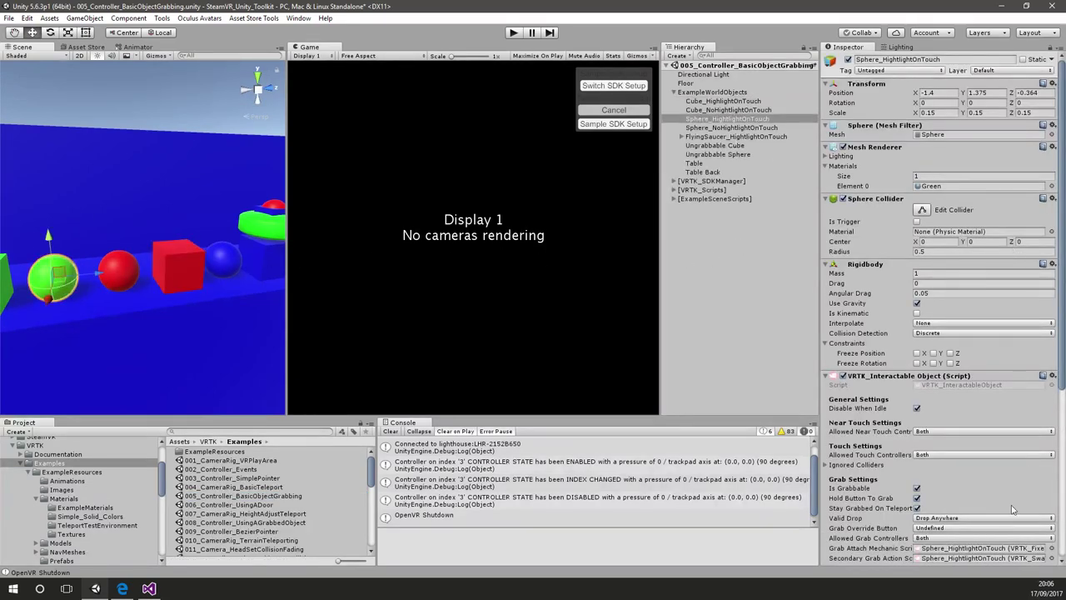
{"action": "scroll", "coordinate": [950, 460], "scroll_direction": "down", "scroll_amount": 6}
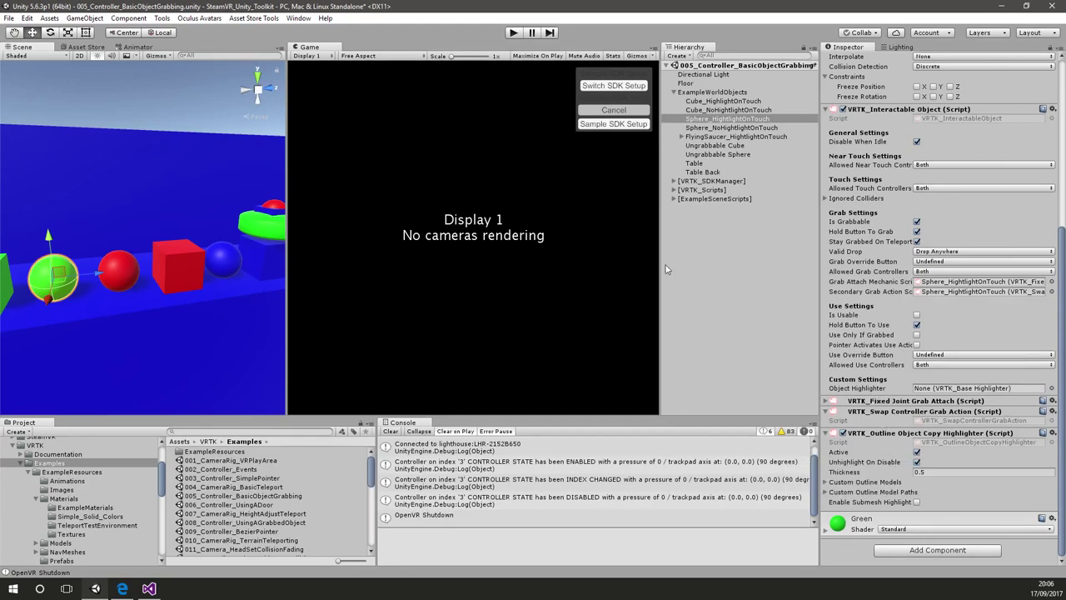
Create an empty GameObject in the scene and move the green sphere's VRTK_Outline Object Copy Highlighter component onto it
{"action": "right_click", "coordinate": [738, 309]}
{"action": "left_click", "coordinate": [778, 402]}
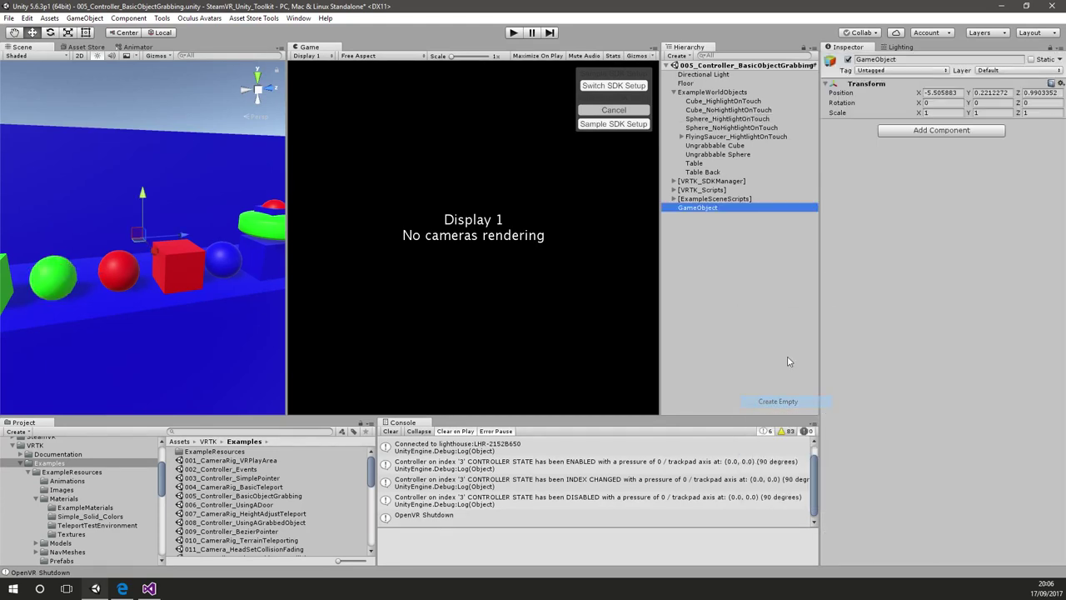
{"action": "left_click", "coordinate": [106, 272]}
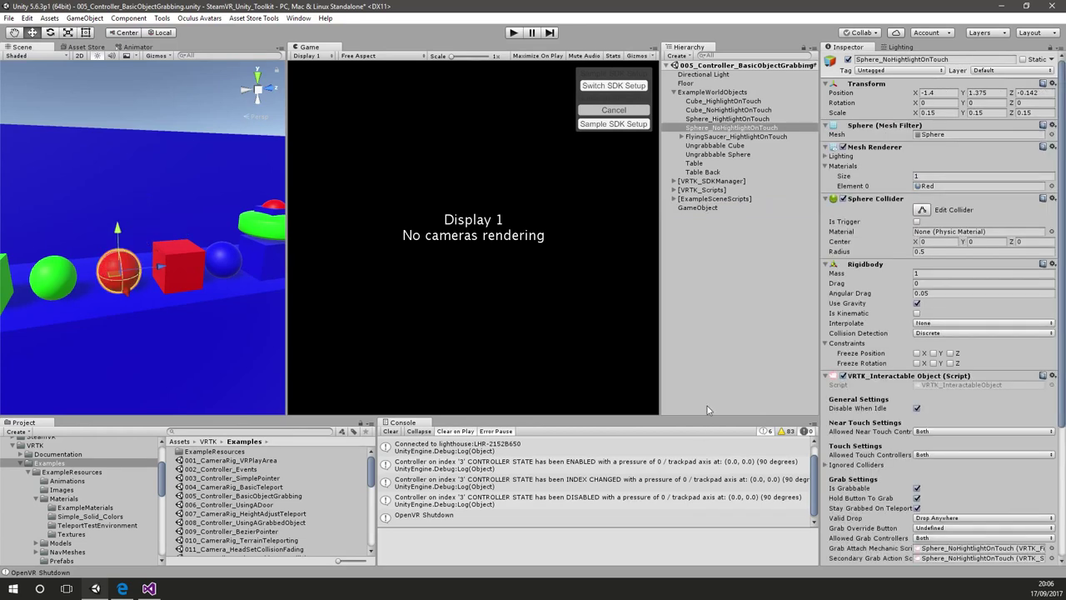
{"action": "scroll", "coordinate": [900, 465], "scroll_direction": "down", "scroll_amount": 5}
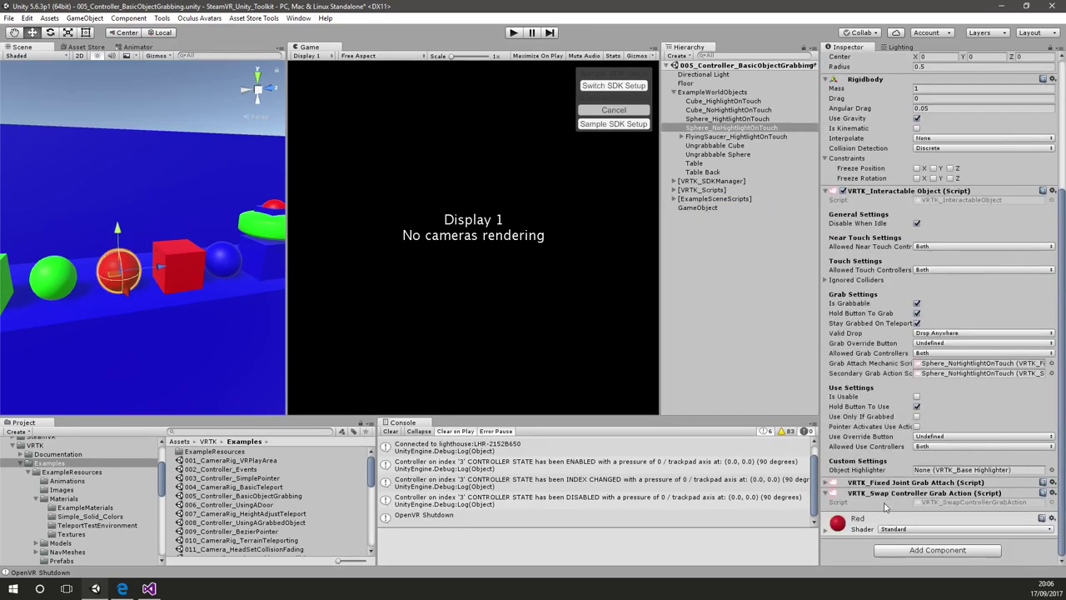
{"action": "left_click", "coordinate": [185, 269]}
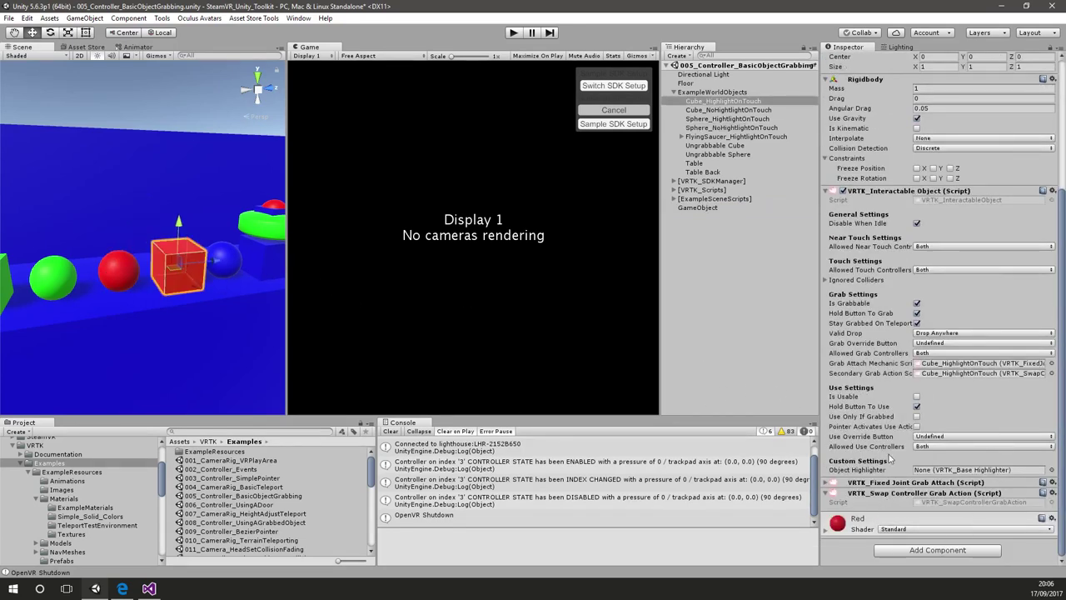
{"action": "left_click", "coordinate": [66, 284]}
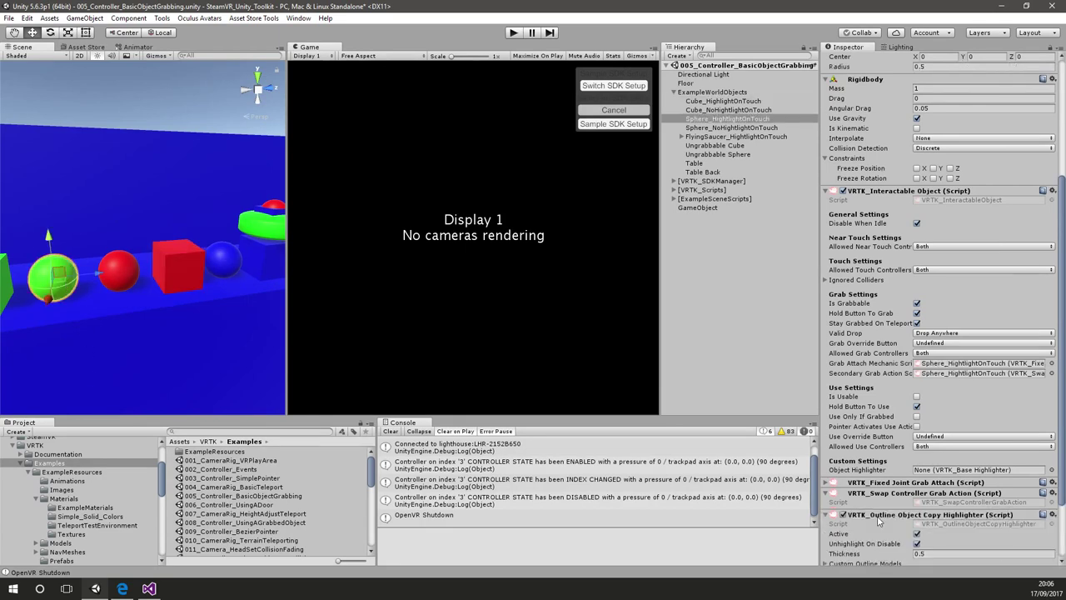
{"action": "mouse_move", "coordinate": [879, 520]}
{"action": "left_mouse_down"}
{"action": "mouse_move", "coordinate": [735, 320]}
{"action": "mouse_move", "coordinate": [708, 213]}
{"action": "left_mouse_up"}
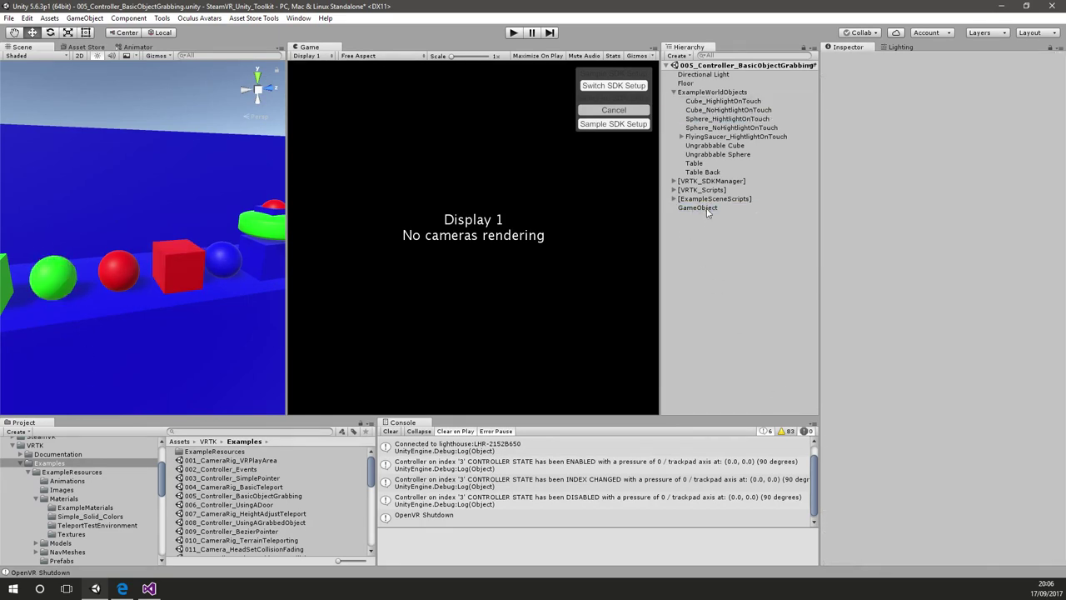
Assign the separate GameObject as the Object Highlighter in the green sphere's interactable object custom settings
{"action": "left_click", "coordinate": [62, 286]}
{"action": "scroll", "coordinate": [933, 483], "scroll_direction": "down", "scroll_amount": 5}
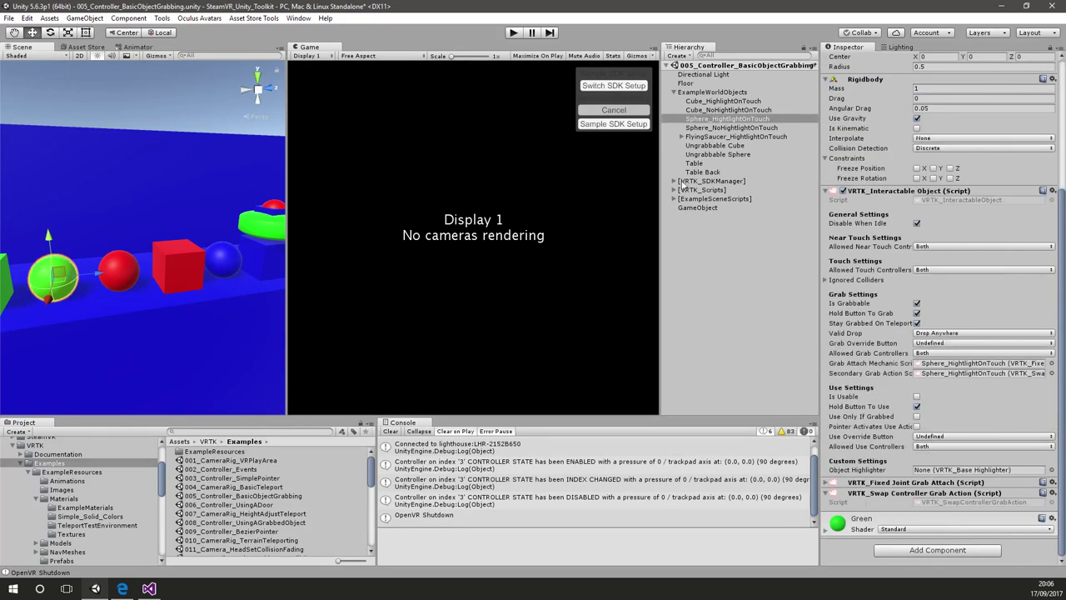
{"action": "left_click", "coordinate": [701, 209]}
{"action": "left_click_drag", "start_coordinate": [717, 221], "coordinate": [944, 476]}
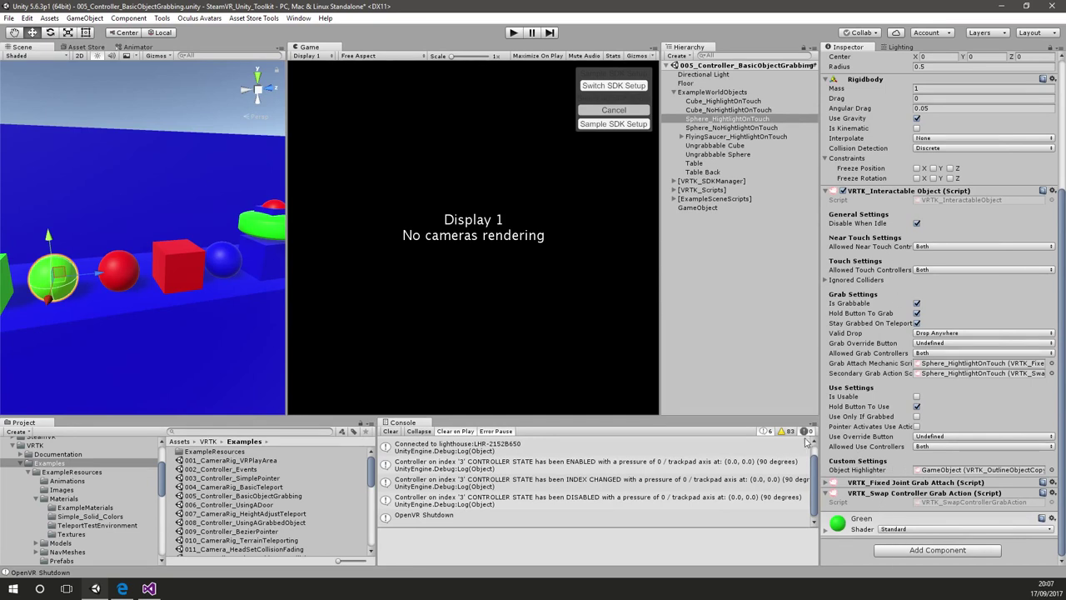
Switch to the browser, review the "ensure valid grab attempt is called" commit and its code change, and return to the commit list
{"action": "left_click", "coordinate": [123, 588]}
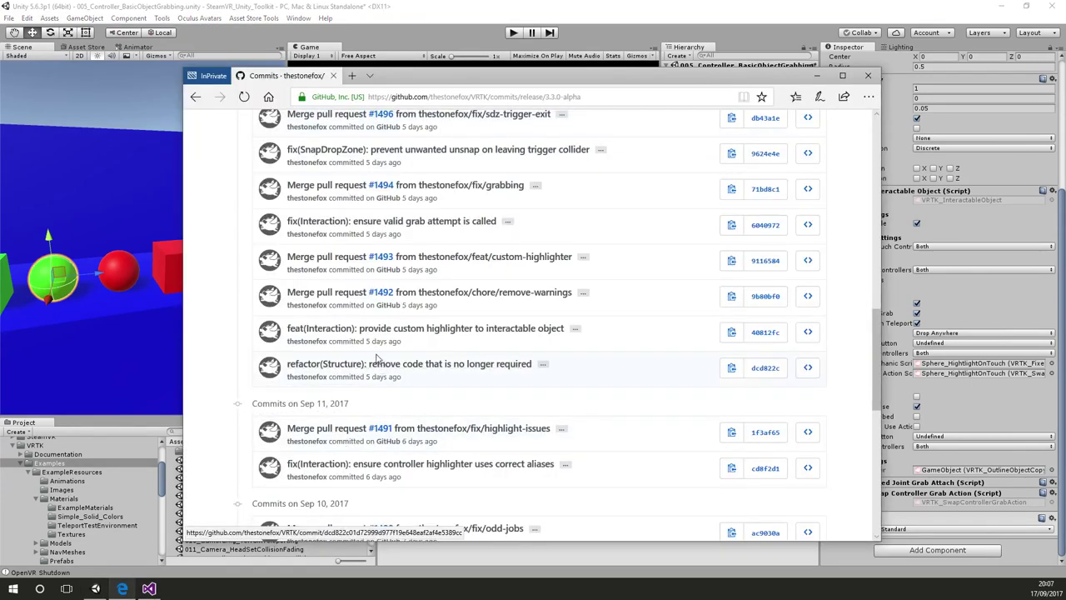
{"action": "scroll", "coordinate": [380, 358], "scroll_direction": "up", "scroll_amount": 1}
{"action": "mouse_move", "coordinate": [399, 297]}
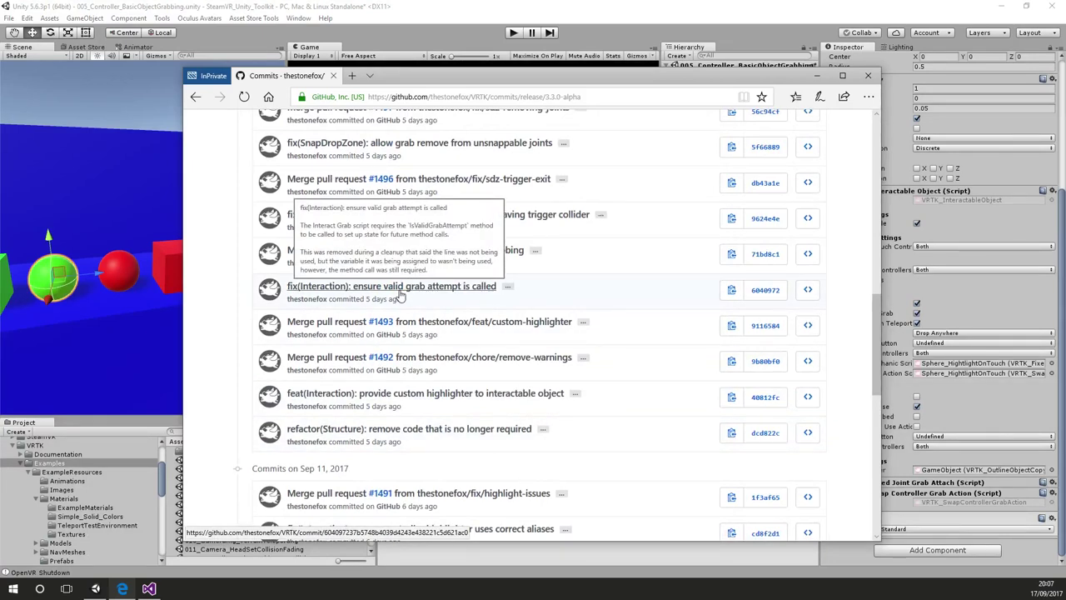
{"action": "left_click", "coordinate": [400, 297]}
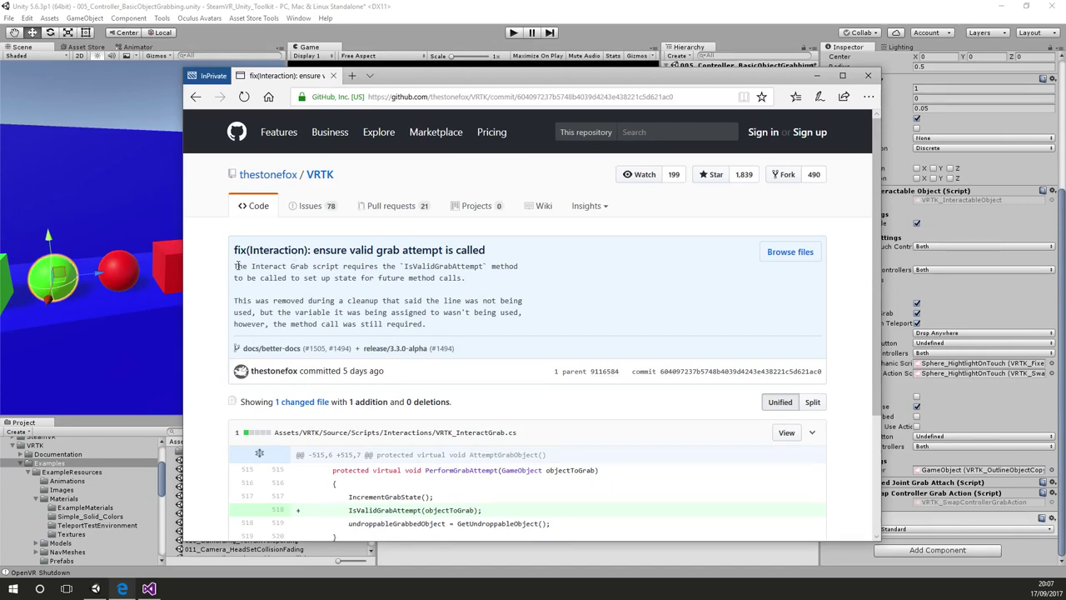
{"action": "scroll", "coordinate": [237, 266], "scroll_direction": "down", "scroll_amount": 3}
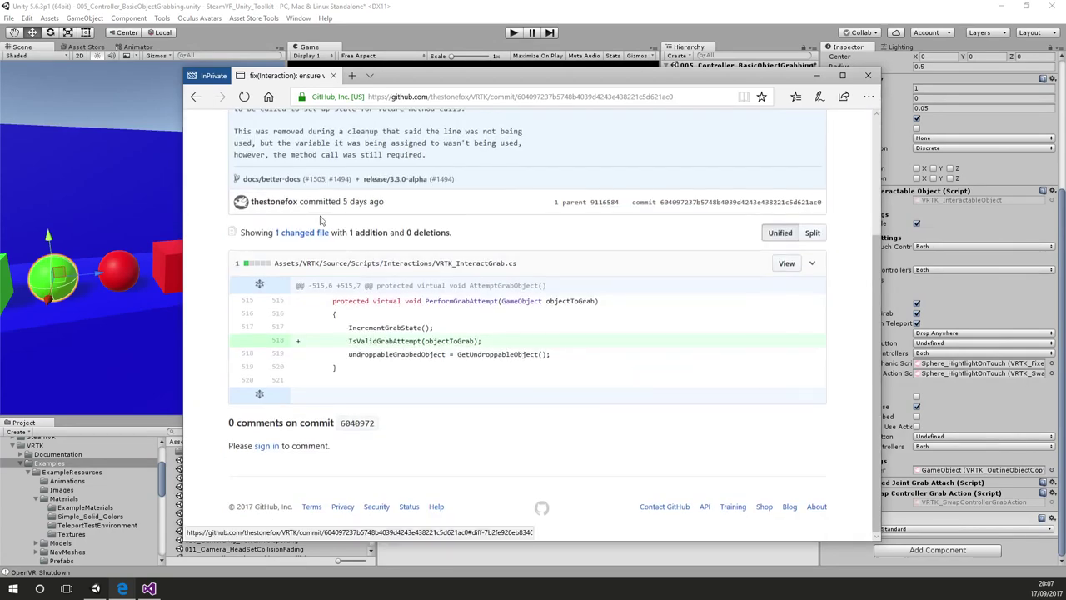
{"action": "left_click", "coordinate": [201, 97]}
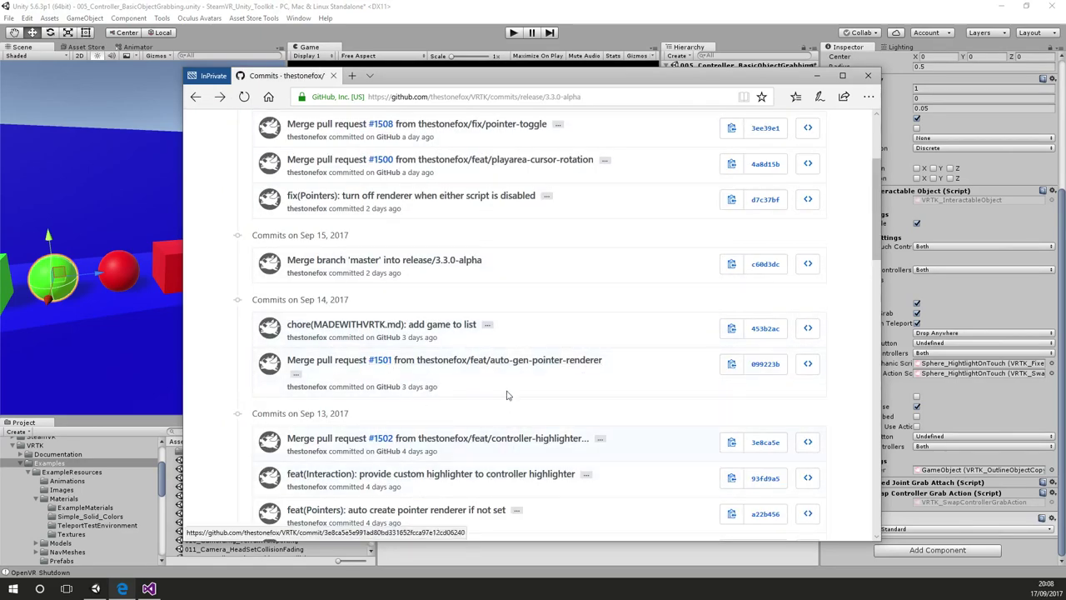
Examine the September 12 and 13 commits in the 3.3.0-alpha list, especially the SnapDropZone fixes and the pointer features
{"action": "scroll", "coordinate": [533, 509], "scroll_direction": "down", "scroll_amount": 1}
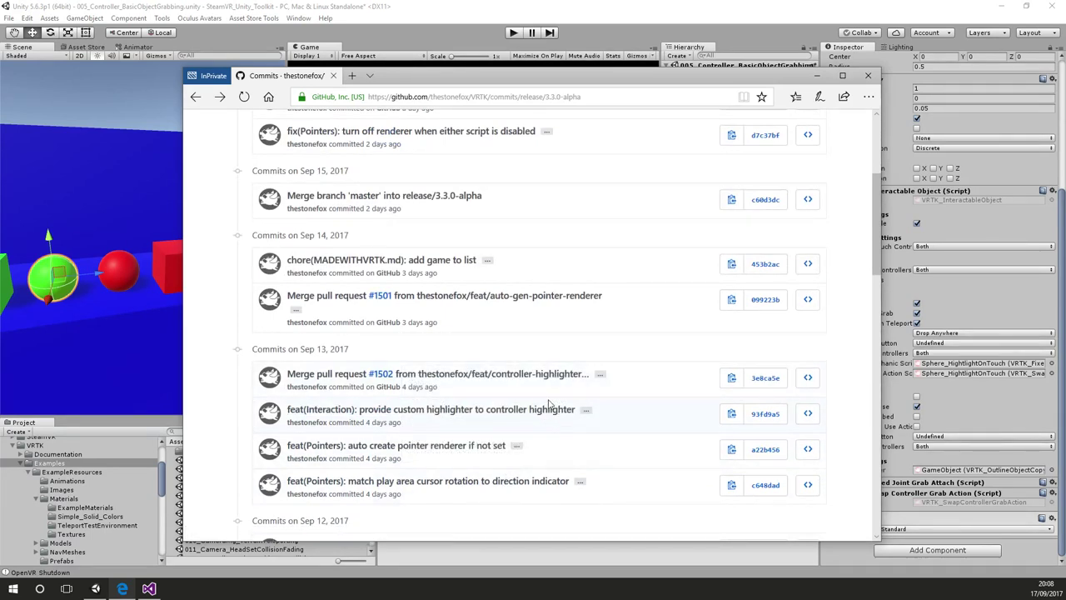
{"action": "scroll", "coordinate": [549, 403], "scroll_direction": "up", "scroll_amount": 1}
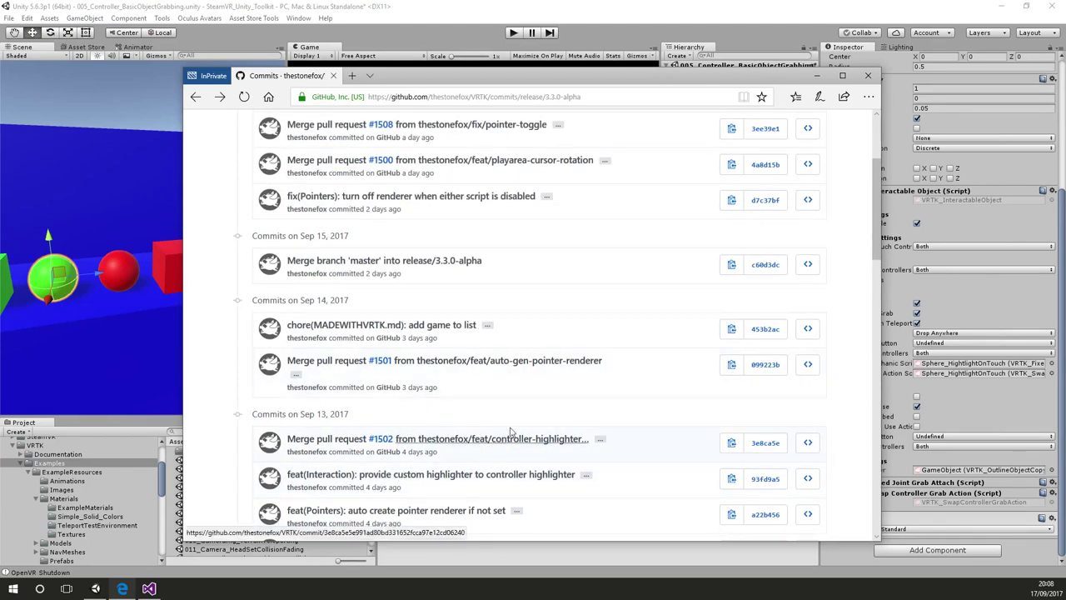
{"action": "scroll", "coordinate": [512, 434], "scroll_direction": "down", "scroll_amount": 1}
{"action": "scroll", "coordinate": [498, 495], "scroll_direction": "down", "scroll_amount": 2}
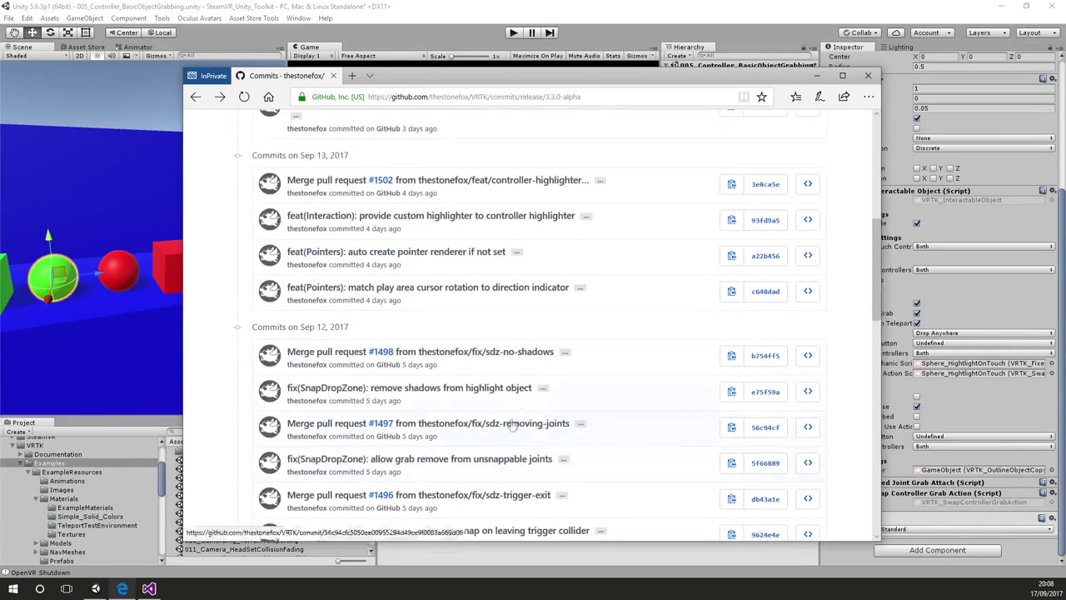
{"action": "scroll", "coordinate": [537, 385], "scroll_direction": "down", "scroll_amount": 3}
{"action": "scroll", "coordinate": [537, 385], "scroll_direction": "down", "scroll_amount": 3}
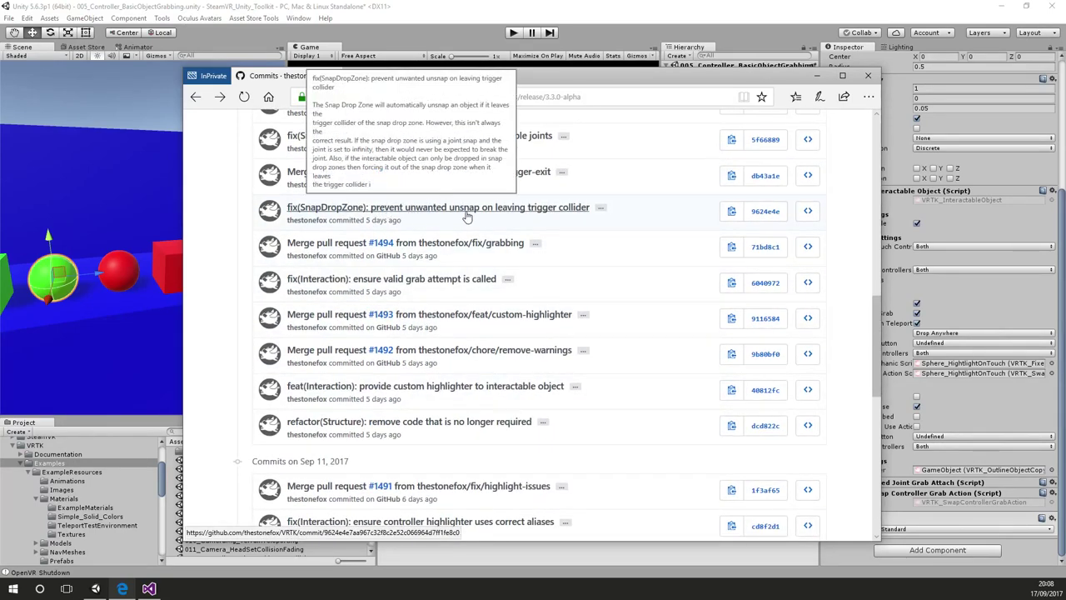
{"action": "scroll", "coordinate": [382, 265], "scroll_direction": "up", "scroll_amount": 1}
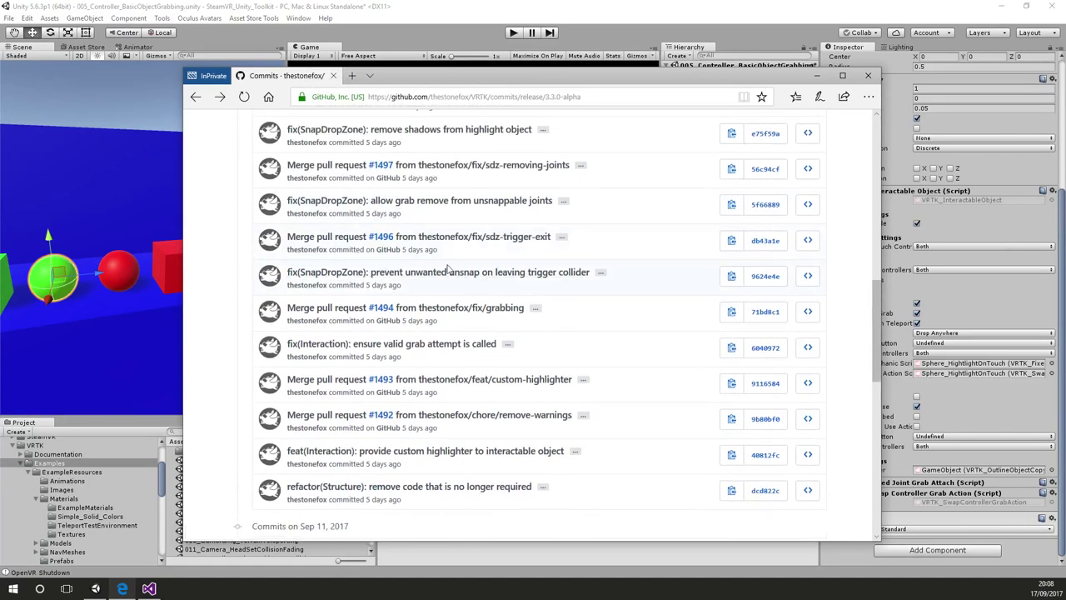
{"action": "scroll", "coordinate": [330, 263], "scroll_direction": "up", "scroll_amount": 1}
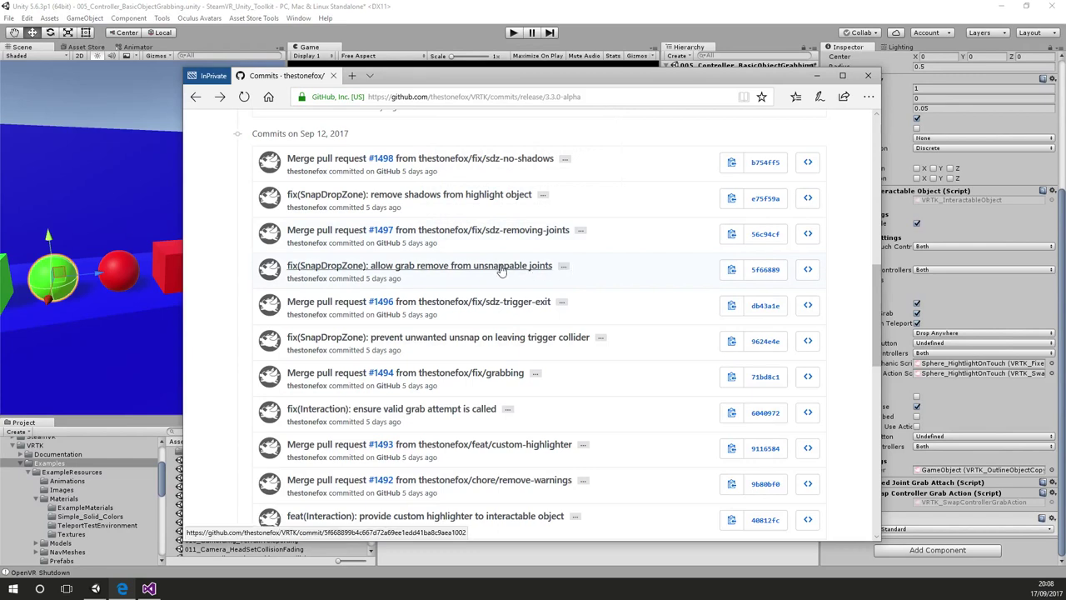
{"action": "mouse_move", "coordinate": [502, 271]}
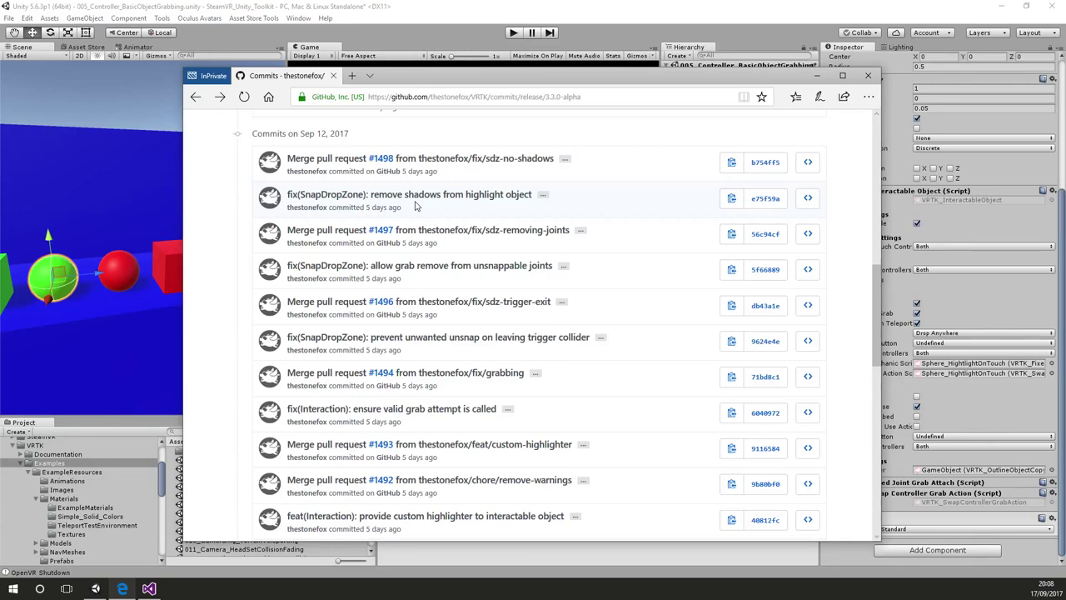
{"action": "scroll", "coordinate": [416, 205], "scroll_direction": "up", "scroll_amount": 3}
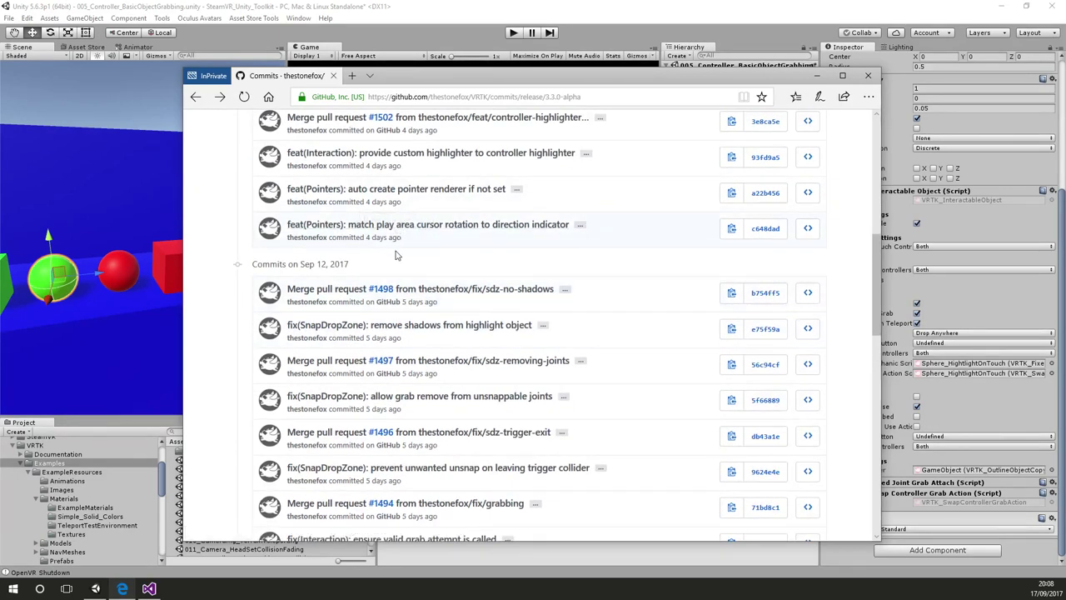
Switch back to Unity and open the 011_Camera_HeadSetCollisionFading example scene to check its layout
{"action": "left_click", "coordinate": [458, 6]}
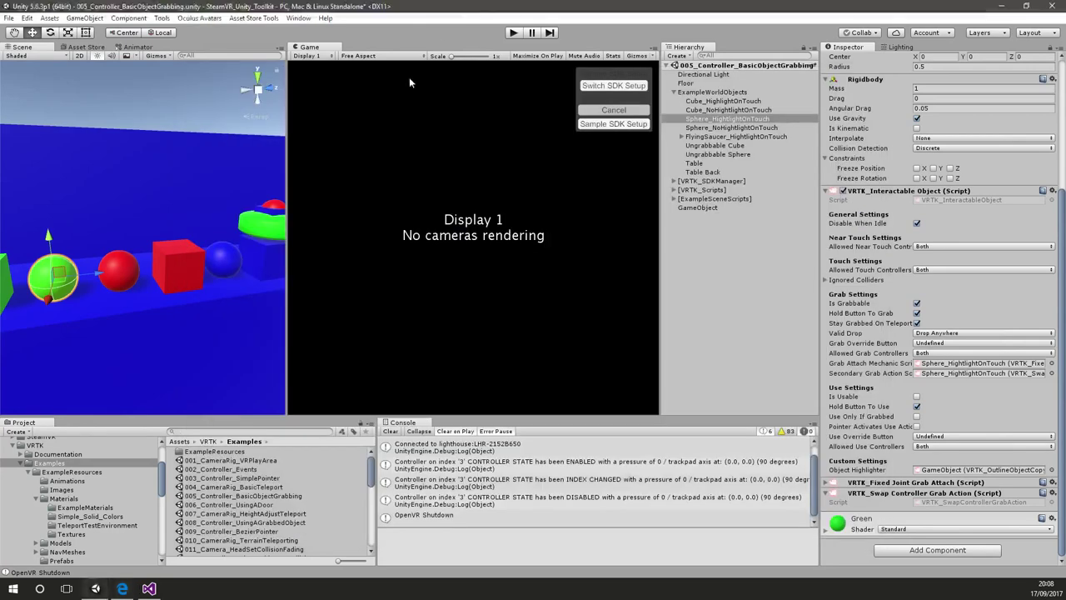
{"action": "scroll", "coordinate": [304, 525], "scroll_direction": "down", "scroll_amount": 2}
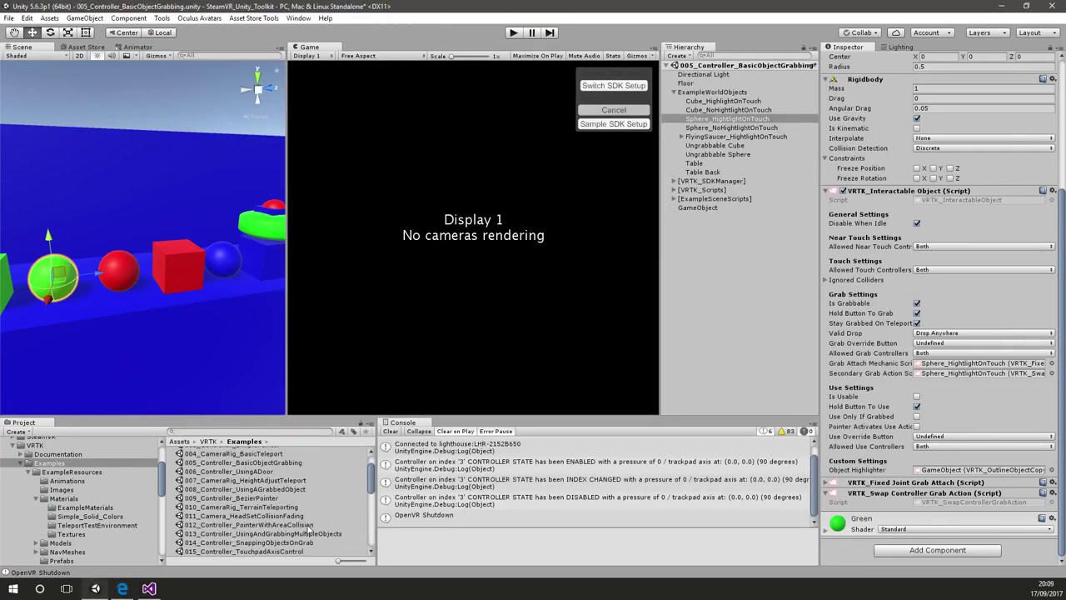
{"action": "double_click", "coordinate": [275, 516]}
{"action": "left_click", "coordinate": [583, 317]}
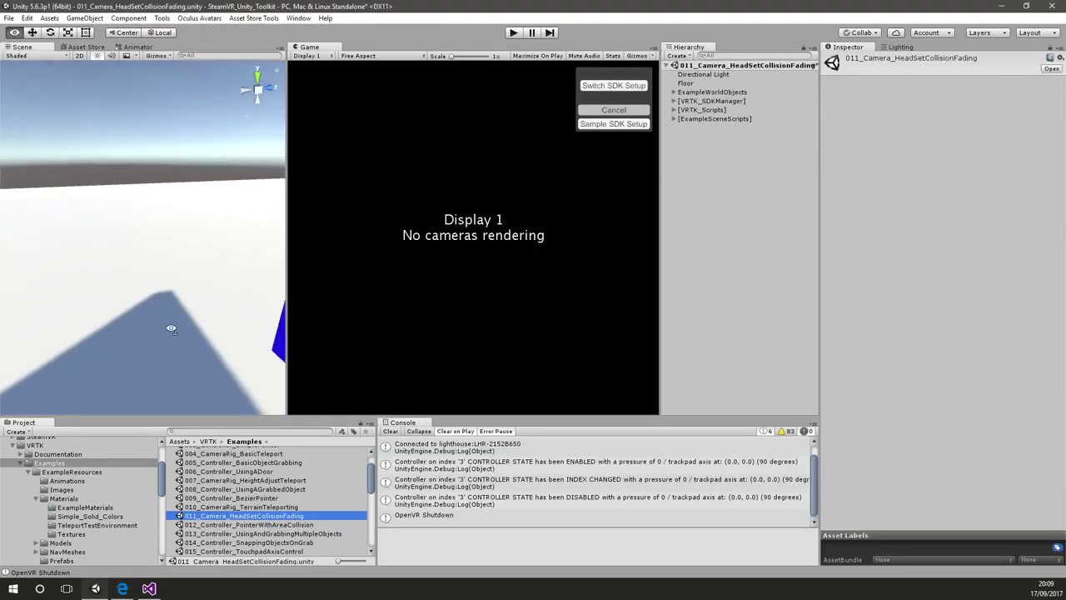
{"action": "left_click_drag", "start_coordinate": [171, 328], "coordinate": [126, 364], "text": "alt"}
Open the 012_Controller_PointerWithAreaCollision example scene and look around its objects
{"action": "left_click", "coordinate": [275, 525]}
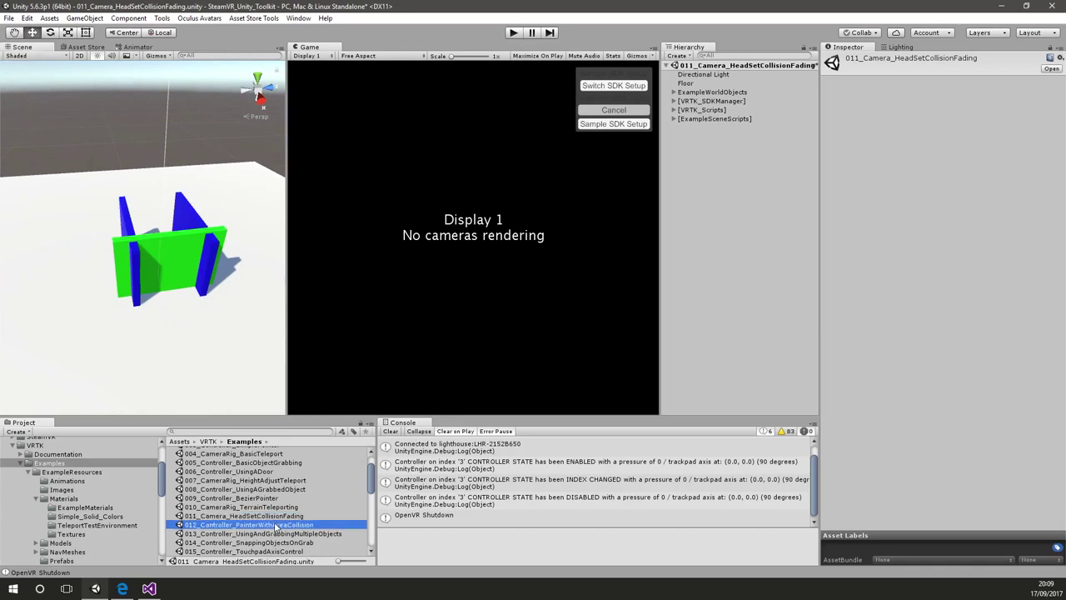
{"action": "double_click", "coordinate": [275, 525]}
{"action": "left_click", "coordinate": [583, 317]}
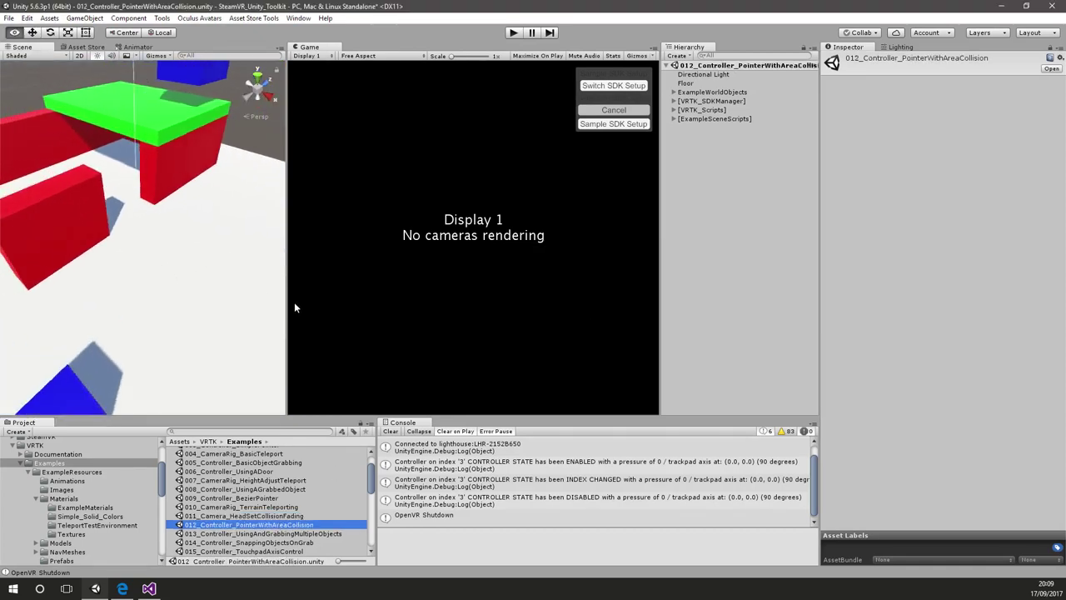
{"action": "left_click_drag", "start_coordinate": [192, 166], "coordinate": [167, 175], "text": "alt"}
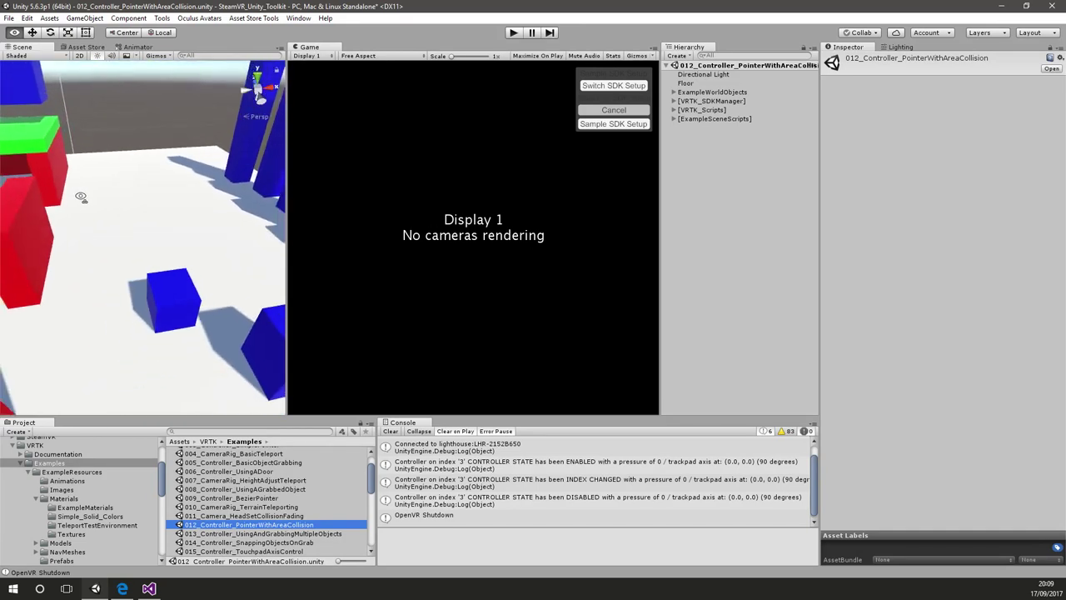
Expand [VRTK_Scripts] and add the PointerDirectionIndicator prefab from the VRTK Prefabs folder to the scene
{"action": "left_click", "coordinate": [674, 110]}
{"action": "scroll", "coordinate": [52, 500], "scroll_direction": "down", "scroll_amount": 4}
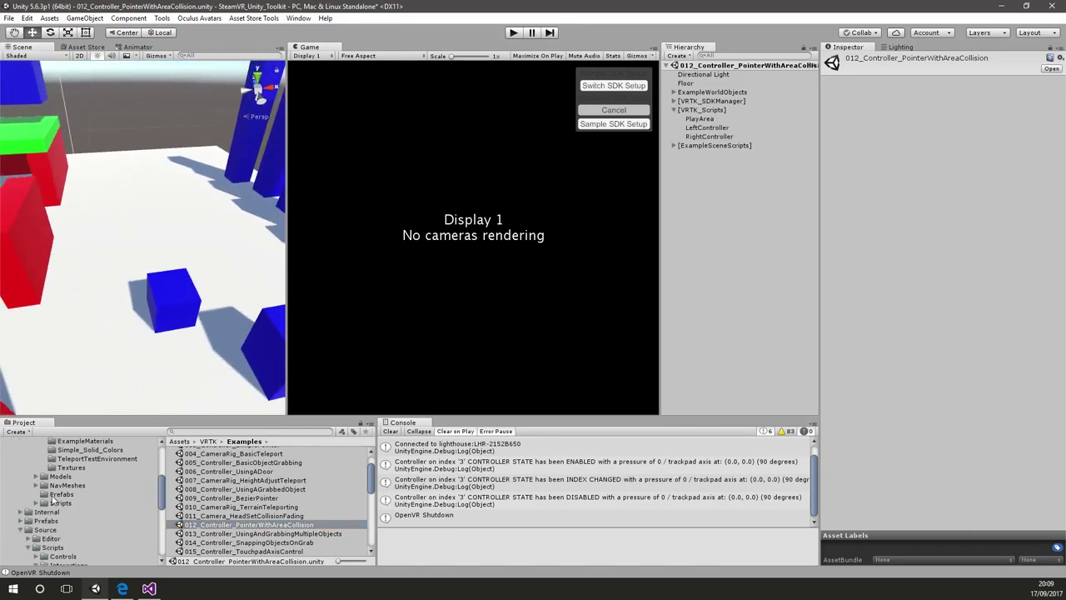
{"action": "left_click", "coordinate": [62, 494]}
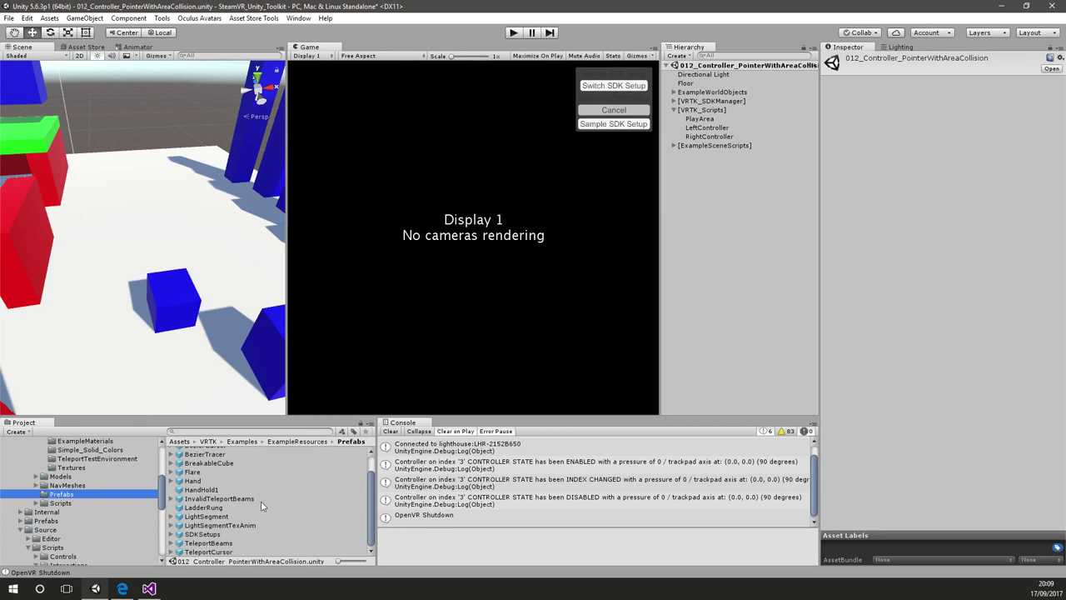
{"action": "scroll", "coordinate": [80, 496], "scroll_direction": "down", "scroll_amount": 2}
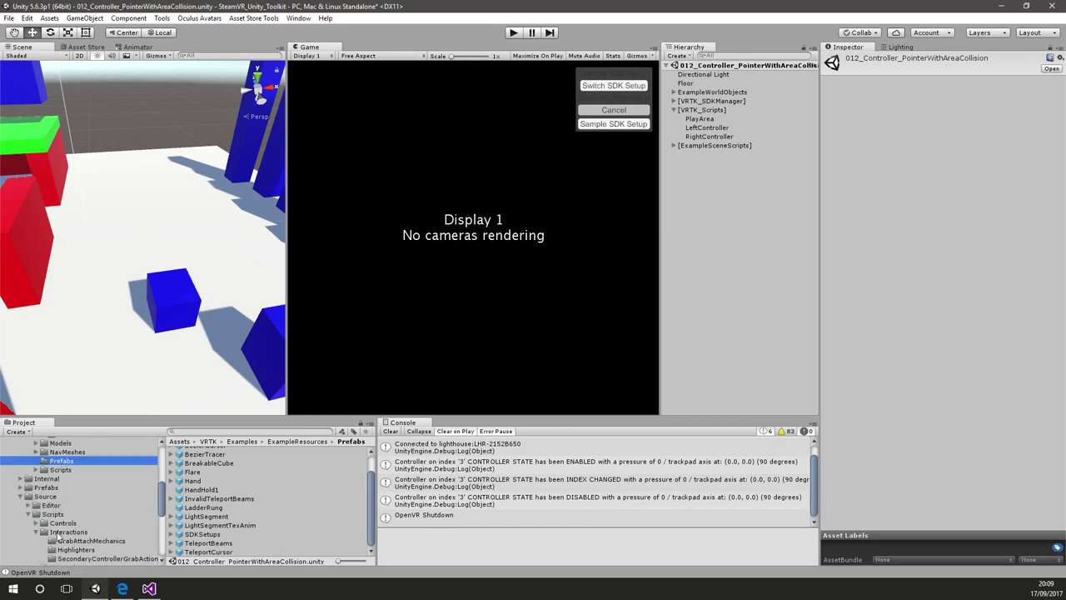
{"action": "left_click", "coordinate": [24, 496]}
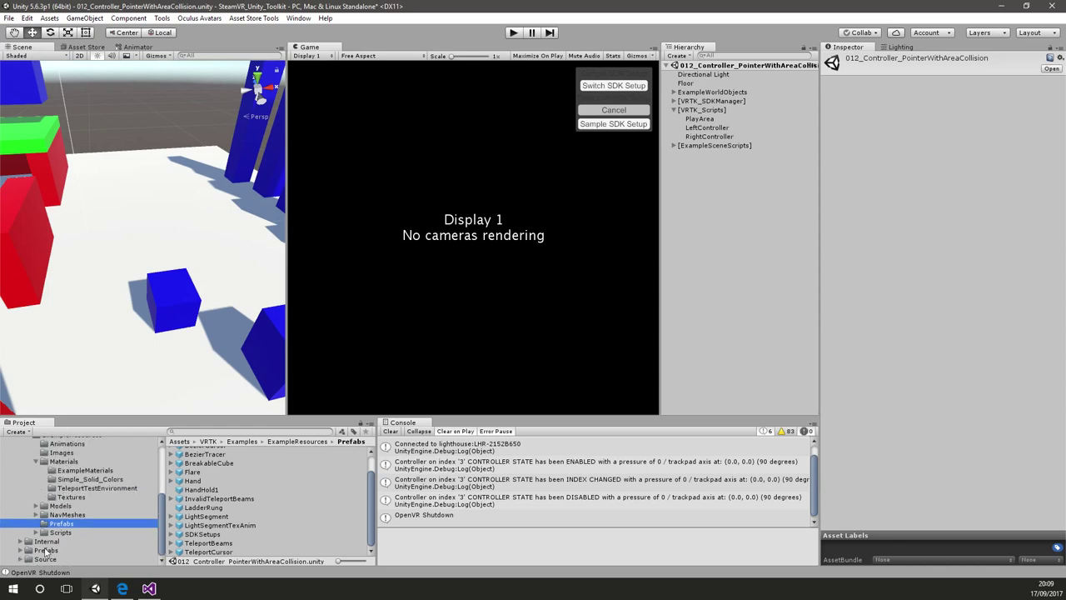
{"action": "left_click", "coordinate": [46, 551]}
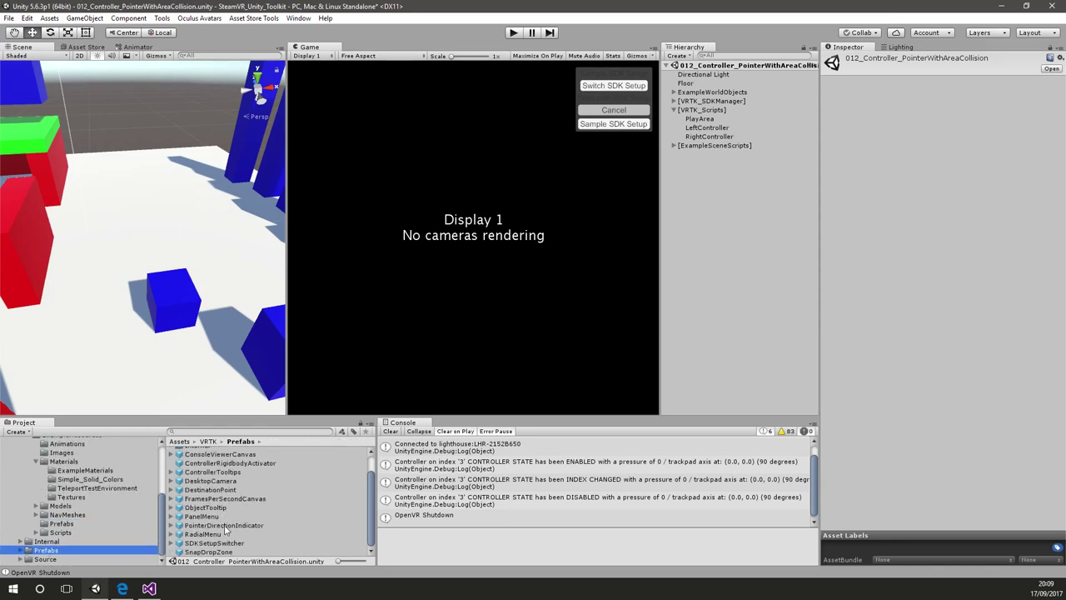
{"action": "left_click_drag", "start_coordinate": [225, 528], "coordinate": [737, 238]}
Assign PointerDirectionIndicator as the Direction Indicator of RightController's Bezier Pointer Renderer and run the scene
{"action": "left_click", "coordinate": [723, 136]}
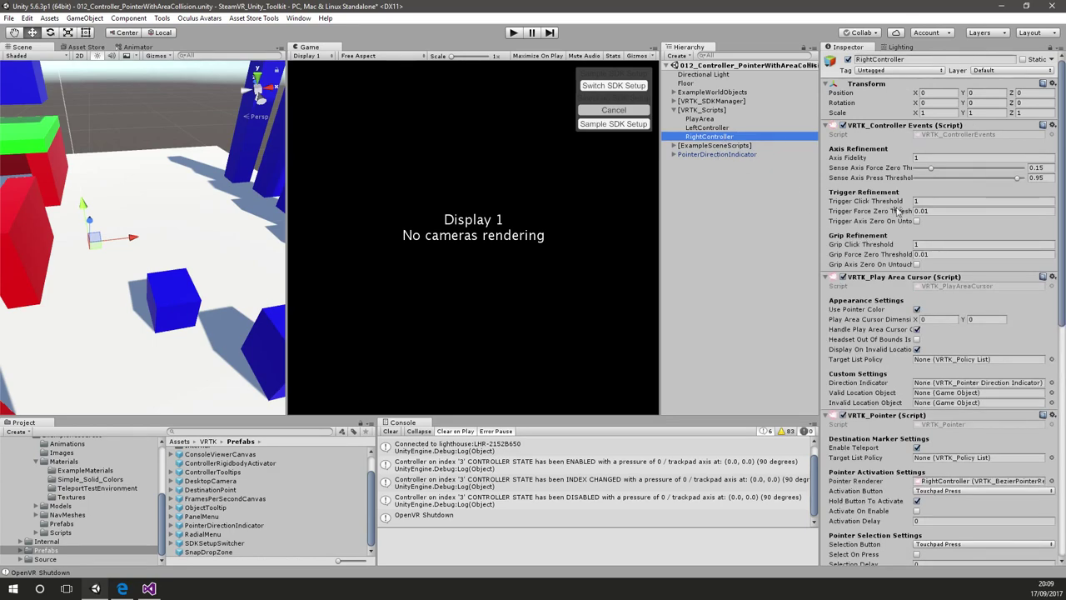
{"action": "scroll", "coordinate": [833, 213], "scroll_direction": "down", "scroll_amount": 6}
{"action": "left_click_drag", "start_coordinate": [703, 164], "coordinate": [939, 506]}
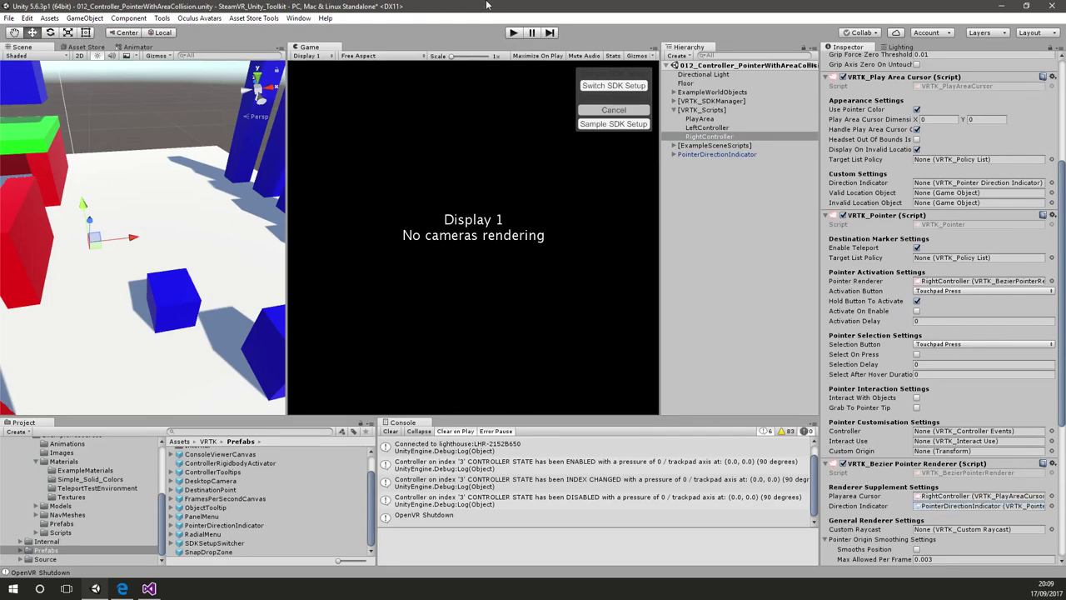
{"action": "left_click", "coordinate": [514, 32]}
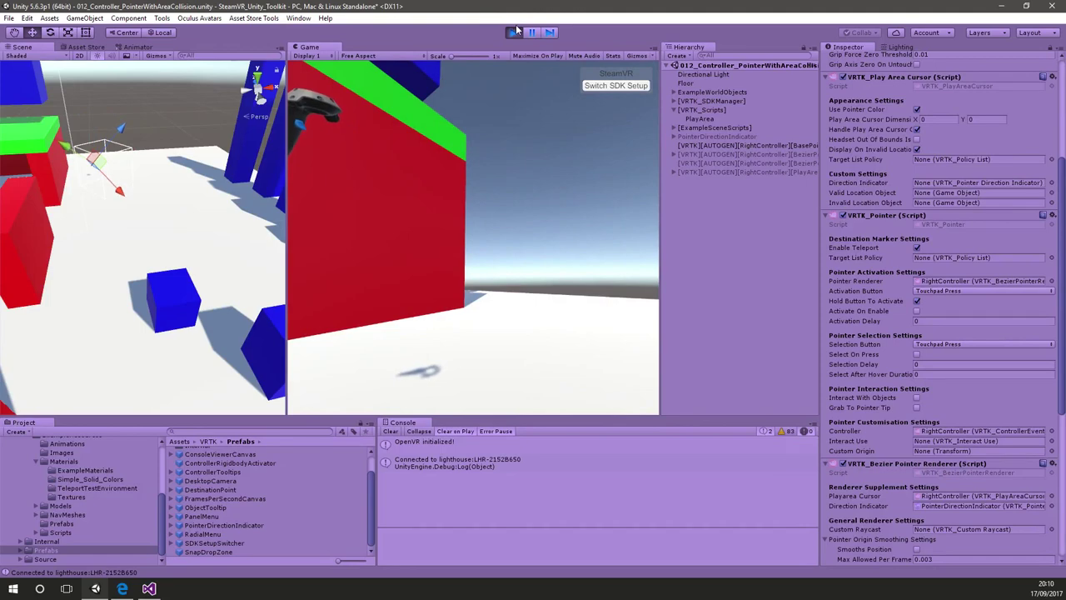
Assign PointerDirectionIndicator as the Direction Indicator of RightController's Play Area Cursor and test-run the scene
{"action": "left_click", "coordinate": [513, 32]}
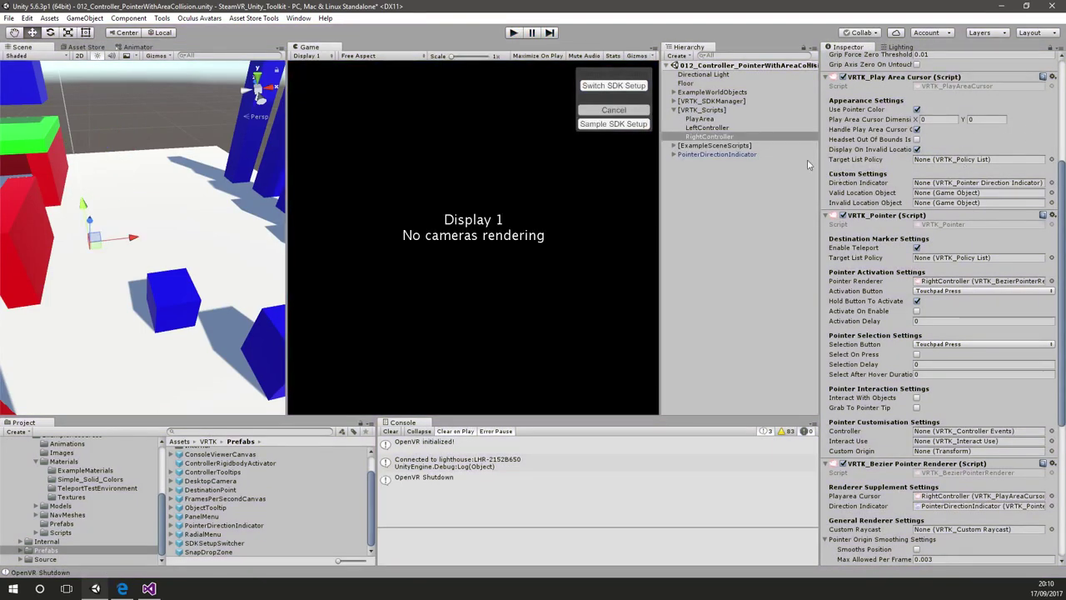
{"action": "left_click_drag", "start_coordinate": [733, 155], "coordinate": [945, 188]}
{"action": "left_click", "coordinate": [513, 33]}
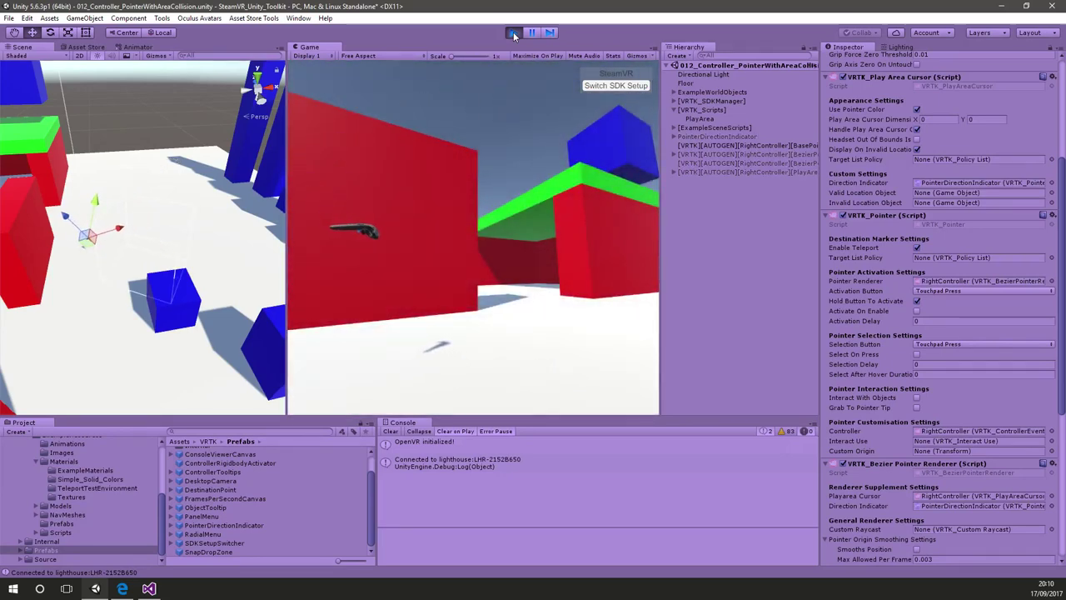
{"action": "left_click", "coordinate": [514, 33]}
Check the pointer renderer commit on GitHub, then return to Unity and open the 003_Controller_SimplePointer example scene
{"action": "left_click", "coordinate": [122, 588]}
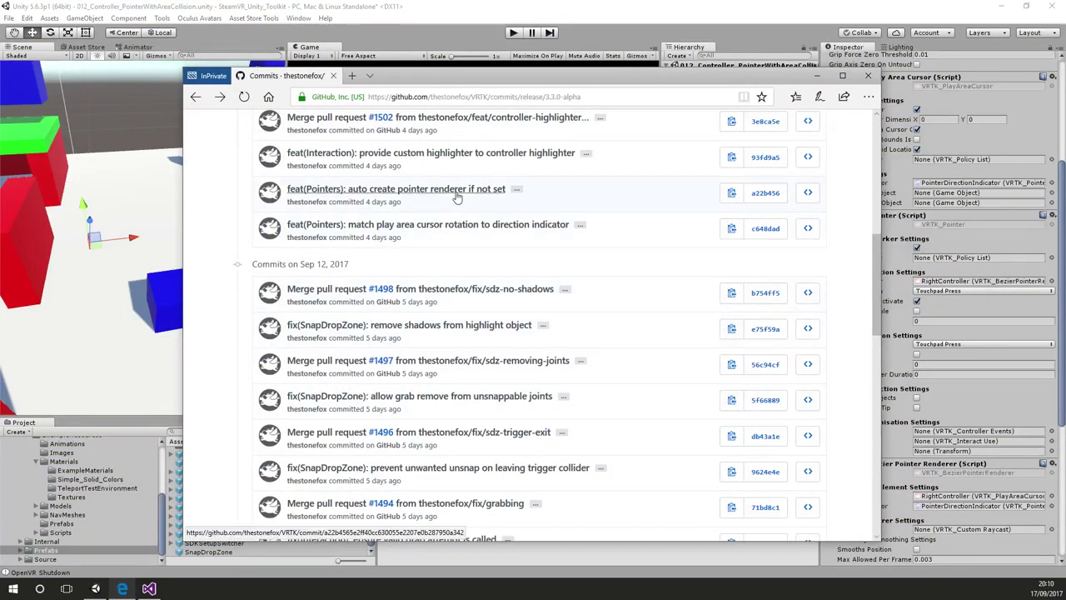
{"action": "key", "text": "alt+Tab"}
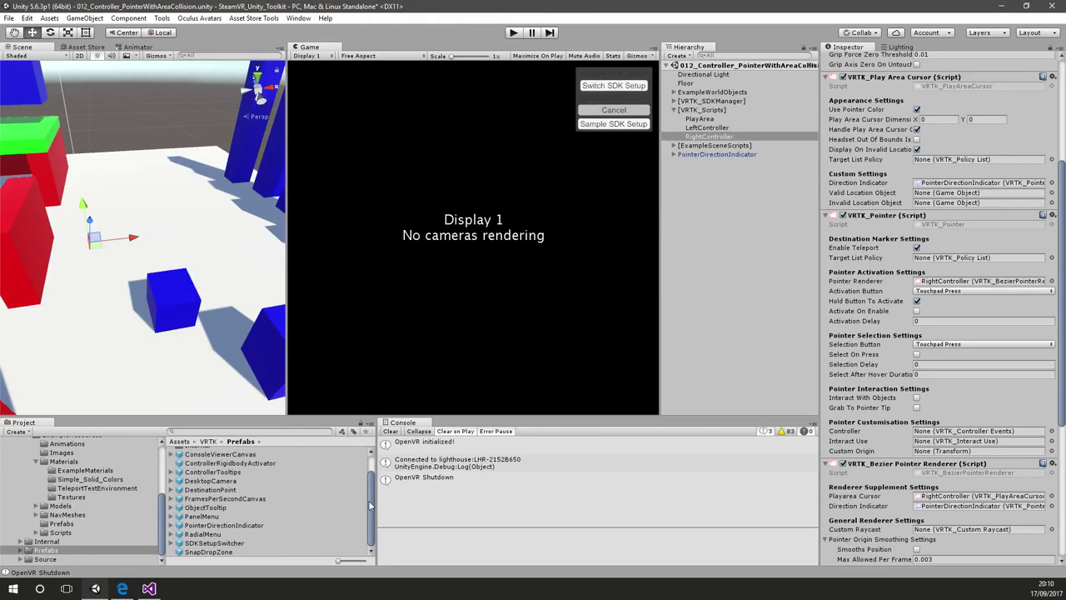
{"action": "left_click_drag", "start_coordinate": [371, 505], "coordinate": [369, 472]}
{"action": "scroll", "coordinate": [75, 483], "scroll_direction": "up", "scroll_amount": 5}
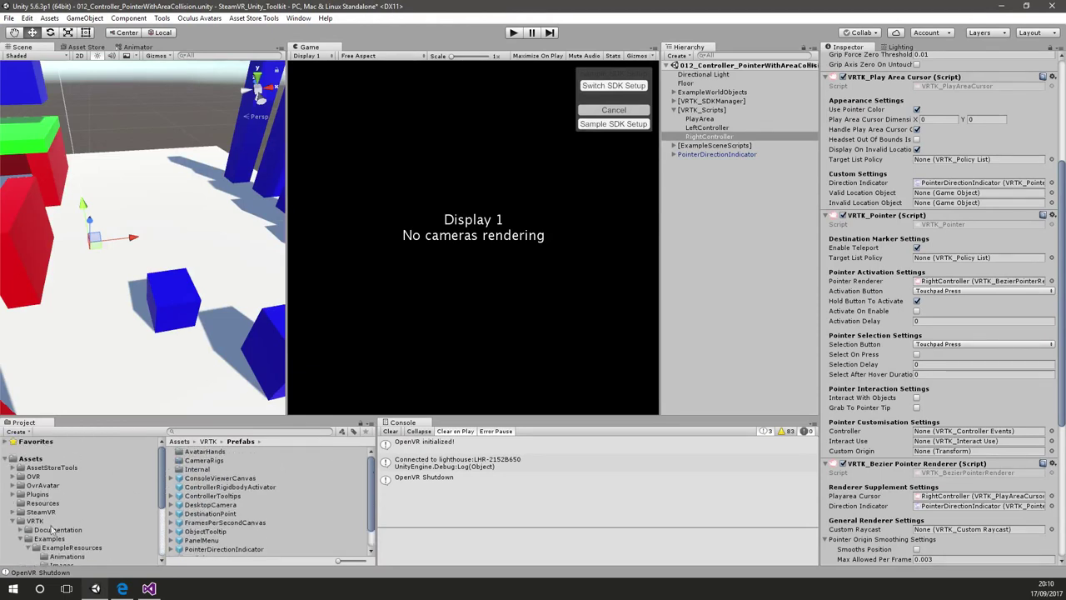
{"action": "left_click", "coordinate": [50, 539]}
{"action": "double_click", "coordinate": [234, 478]}
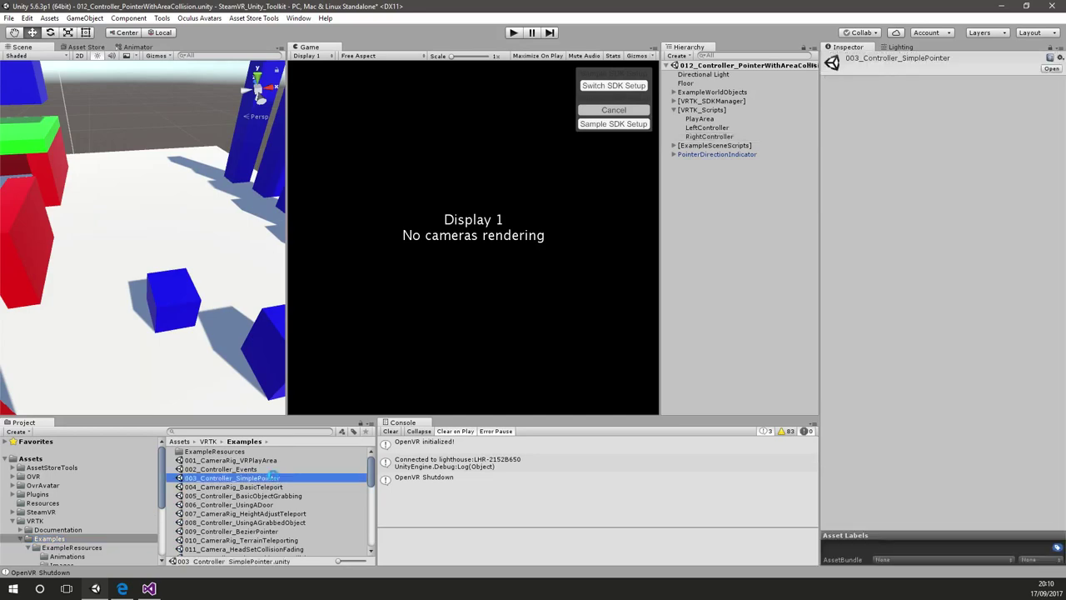
{"action": "left_click", "coordinate": [592, 318]}
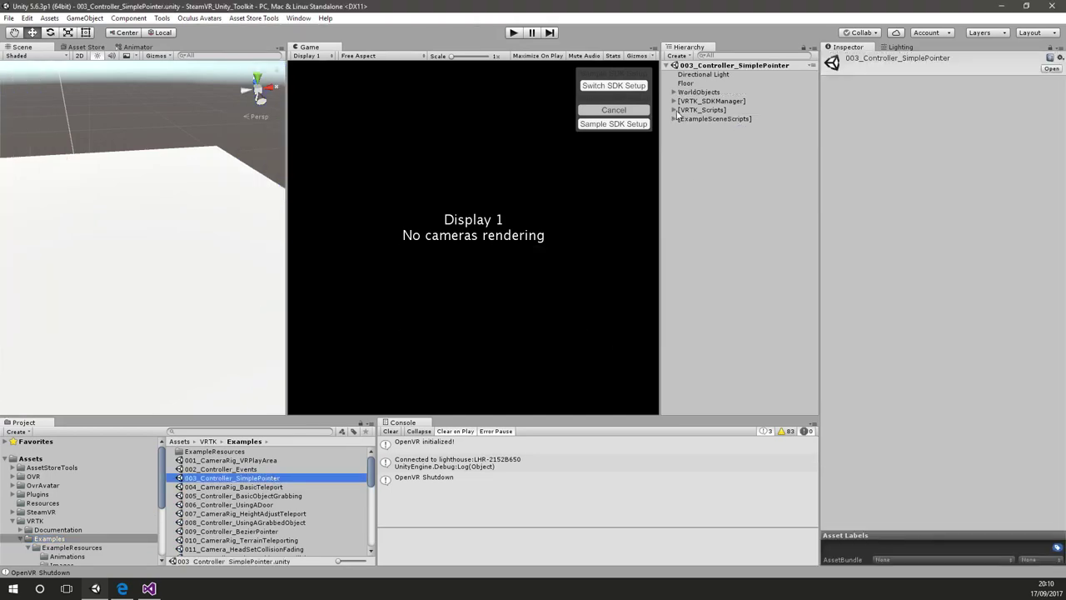
Set the Pointer Renderer of RightController's VRTK_Pointer to None and test-run the scene
{"action": "left_click", "coordinate": [674, 110]}
{"action": "left_click", "coordinate": [702, 128]}
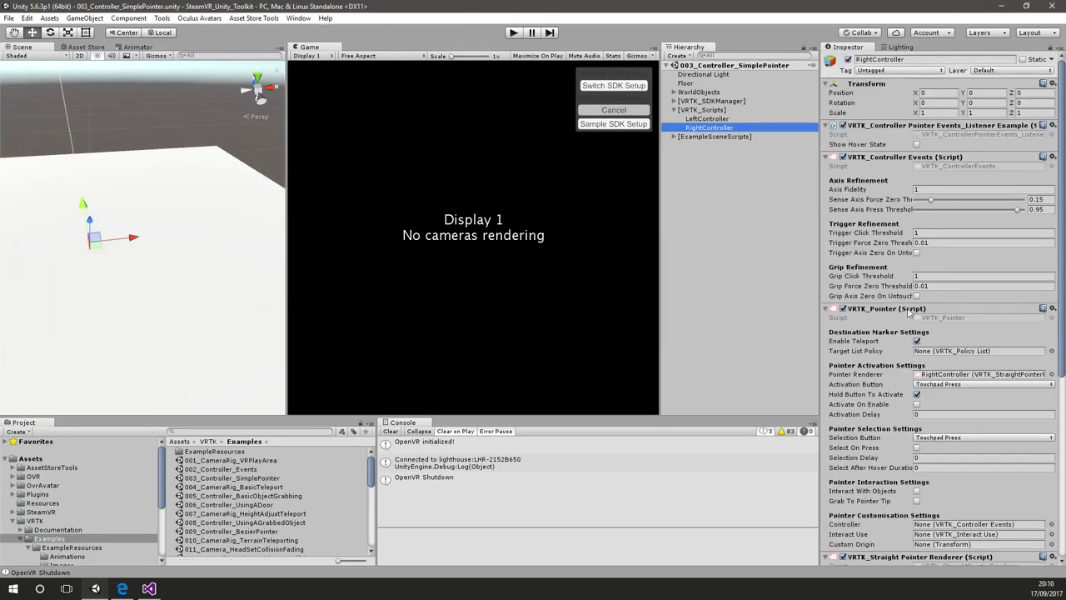
{"action": "scroll", "coordinate": [873, 342], "scroll_direction": "down", "scroll_amount": 6}
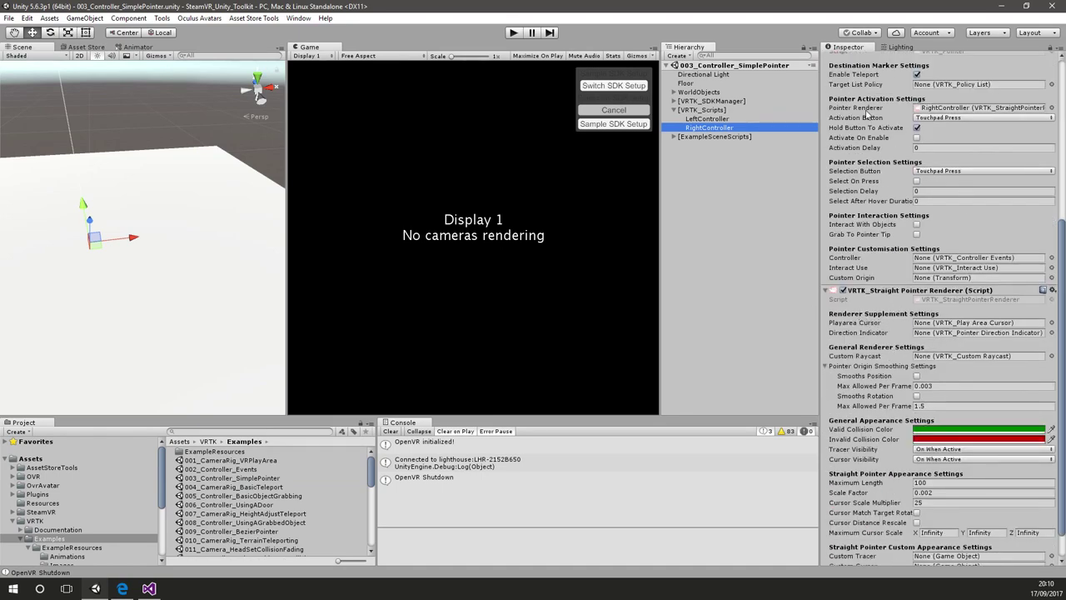
{"action": "left_click", "coordinate": [1052, 107]}
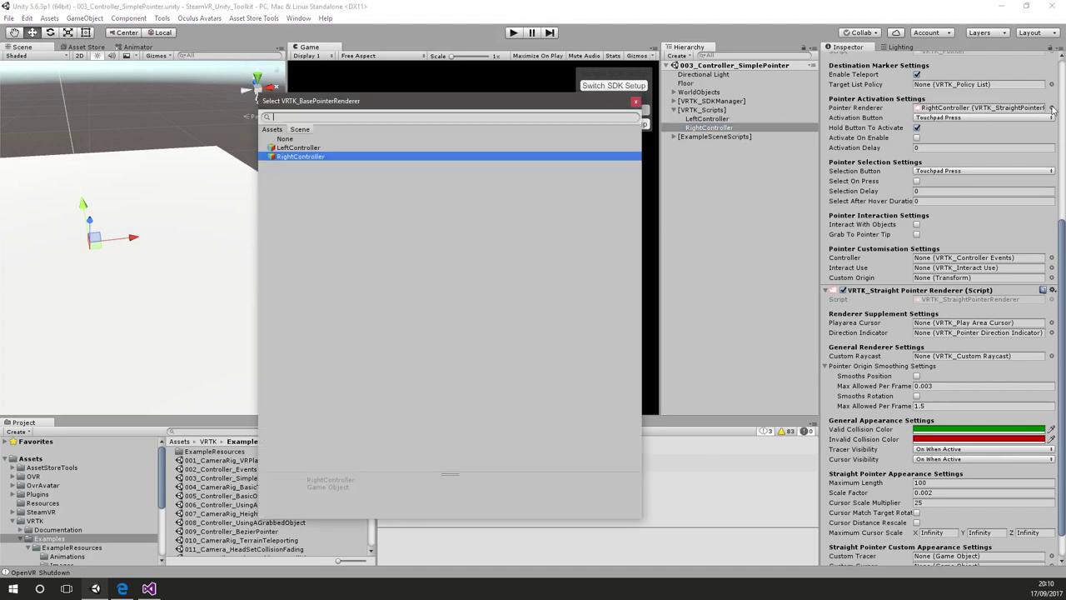
{"action": "double_click", "coordinate": [337, 138]}
{"action": "scroll", "coordinate": [906, 155], "scroll_direction": "up", "scroll_amount": 2}
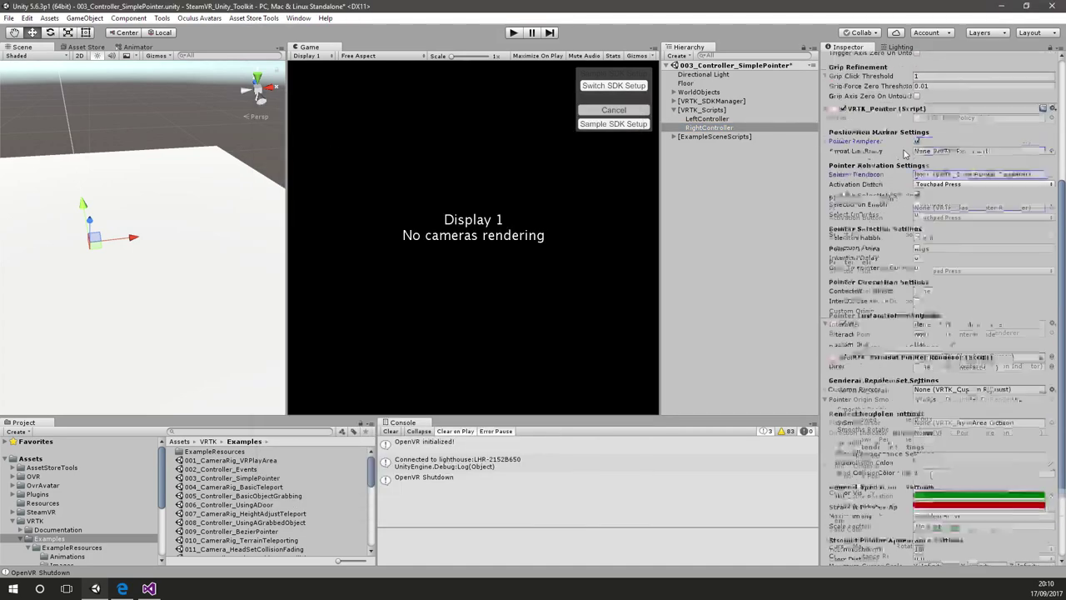
{"action": "scroll", "coordinate": [905, 154], "scroll_direction": "up", "scroll_amount": 1}
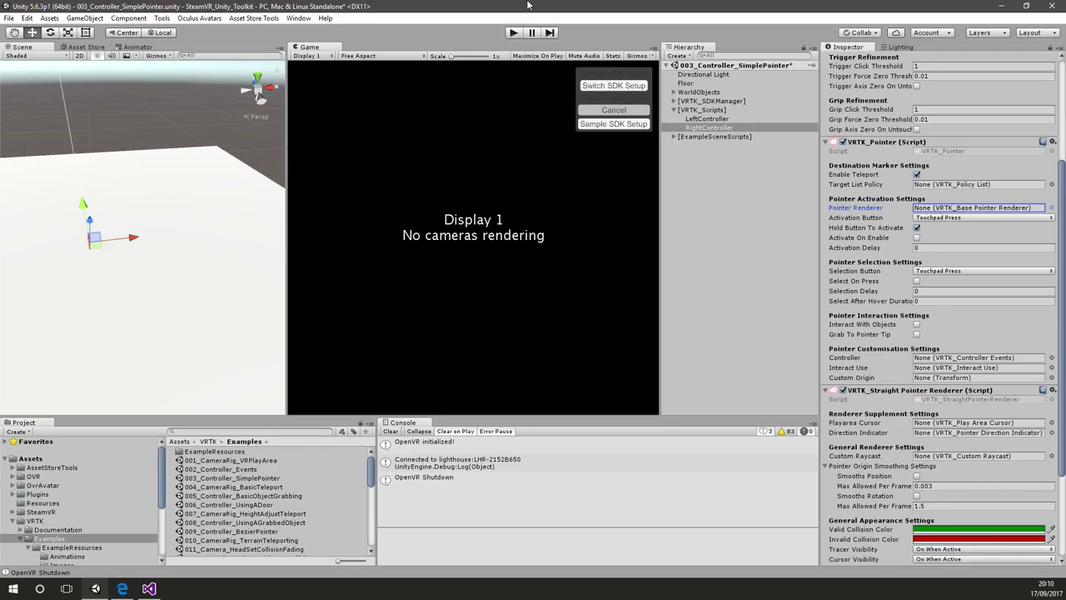
{"action": "left_click", "coordinate": [512, 34]}
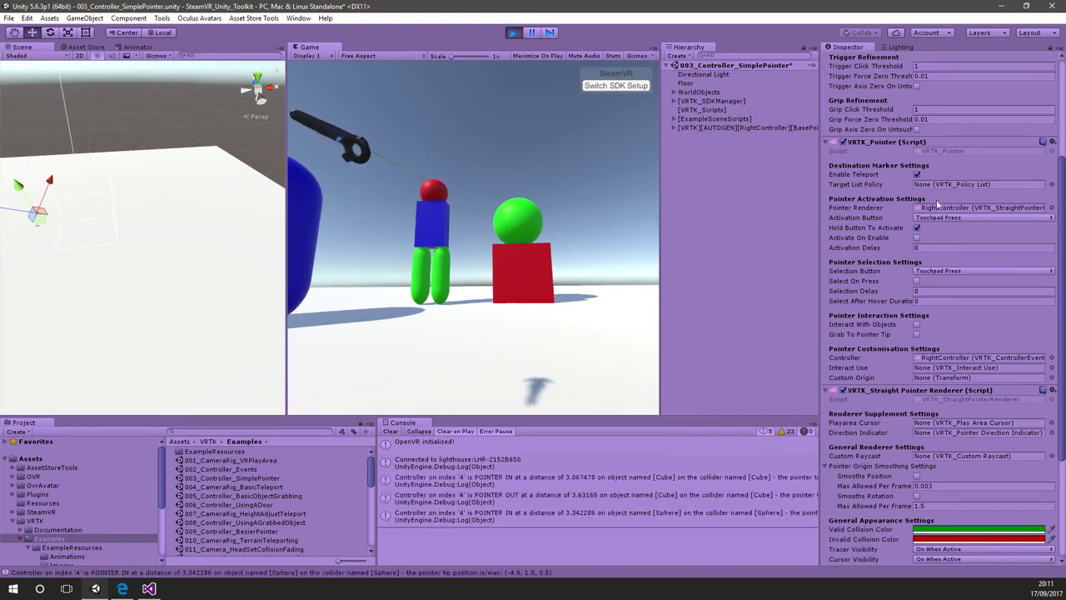
{"action": "left_click", "coordinate": [513, 33]}
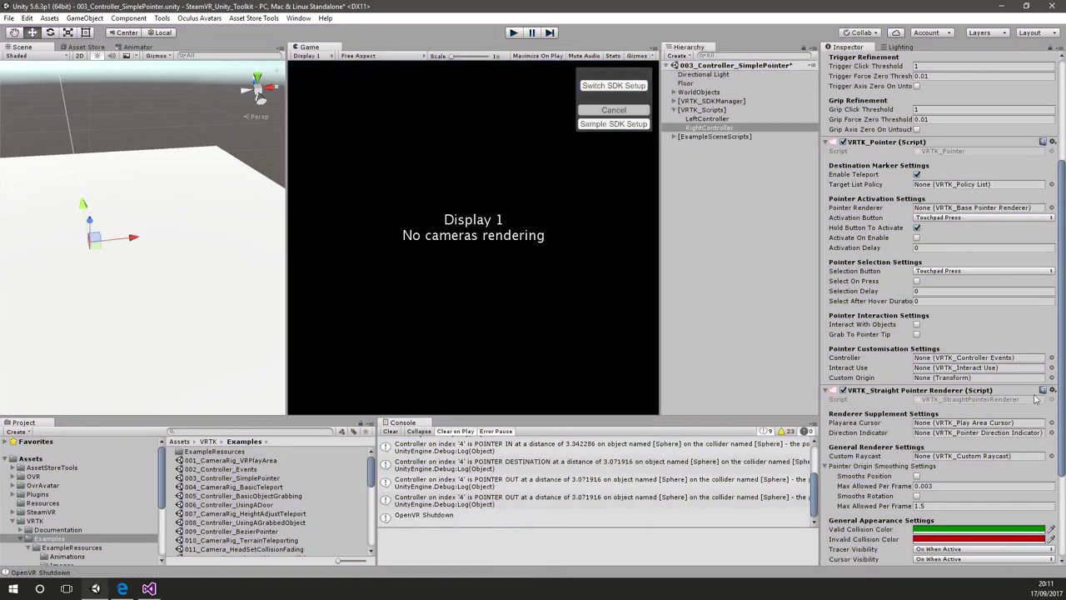
Remove the VRTK_Straight Pointer Renderer component from RightController and test-run the scene, checking the pointer's components in play mode
{"action": "left_click", "coordinate": [1052, 390]}
{"action": "left_click", "coordinate": [999, 419]}
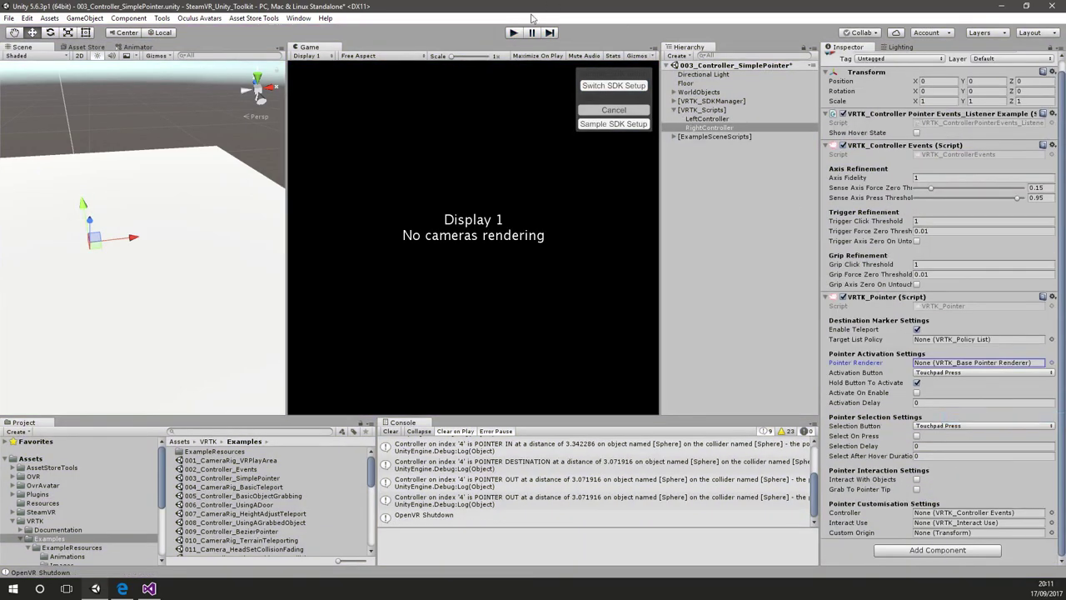
{"action": "left_click", "coordinate": [513, 34]}
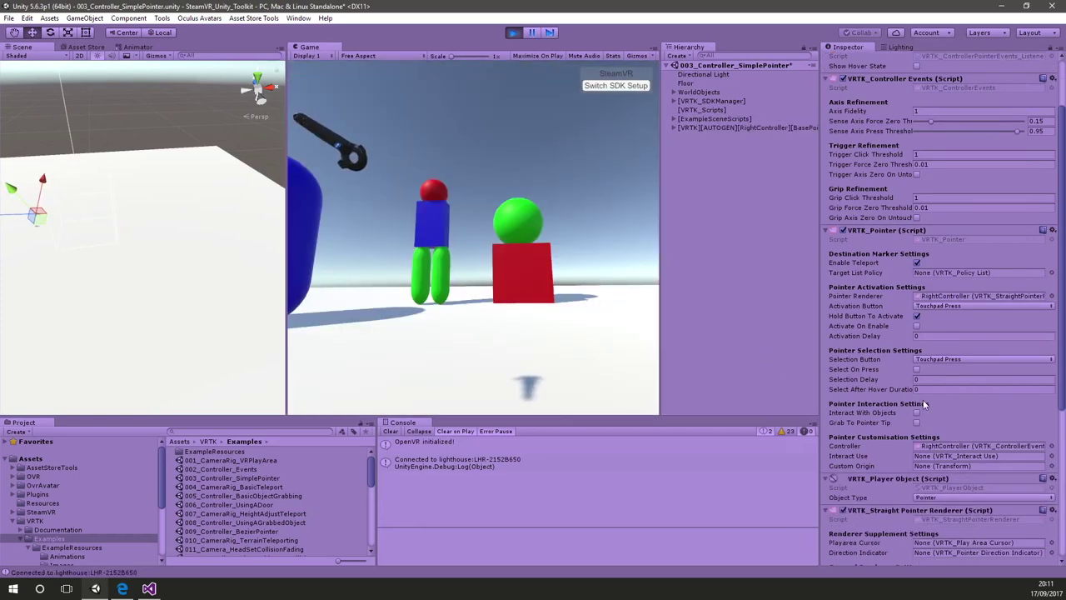
{"action": "scroll", "coordinate": [923, 404], "scroll_direction": "down", "scroll_amount": 5}
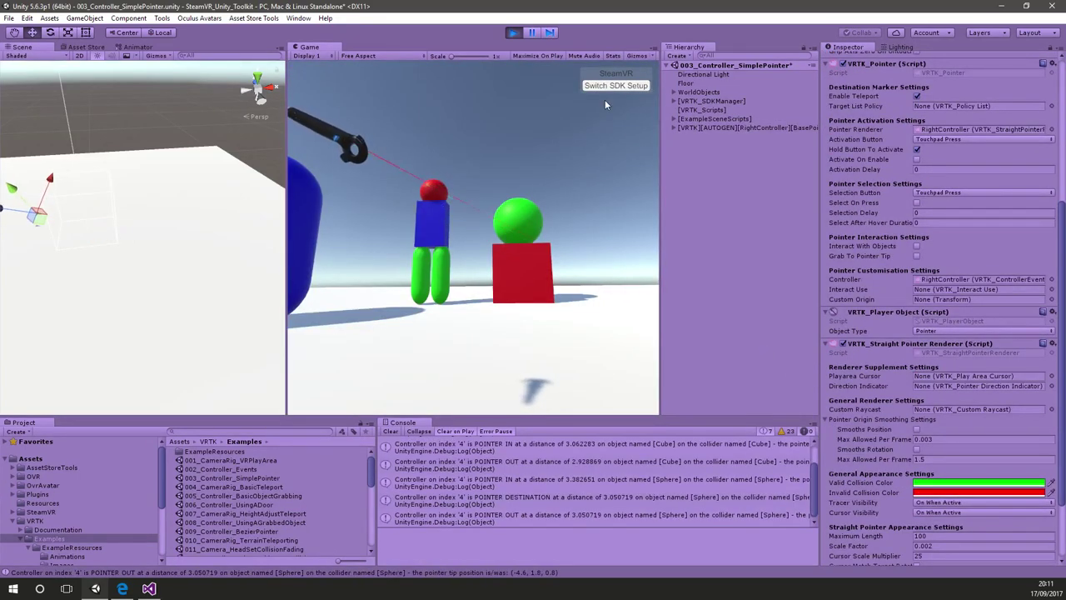
{"action": "scroll", "coordinate": [883, 167], "scroll_direction": "up", "scroll_amount": 2}
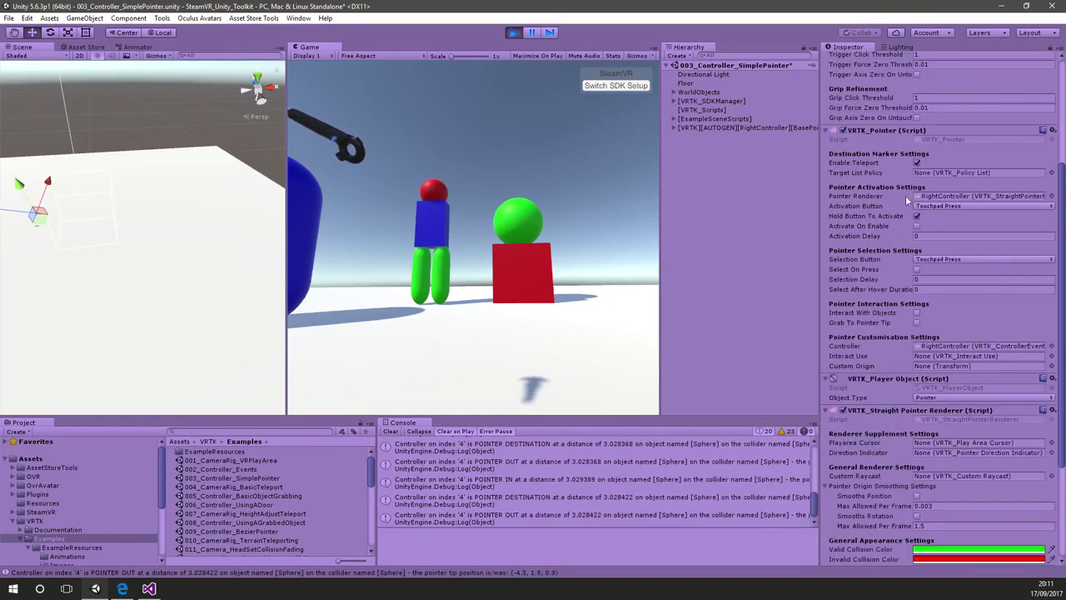
{"action": "scroll", "coordinate": [905, 195], "scroll_direction": "down", "scroll_amount": 4}
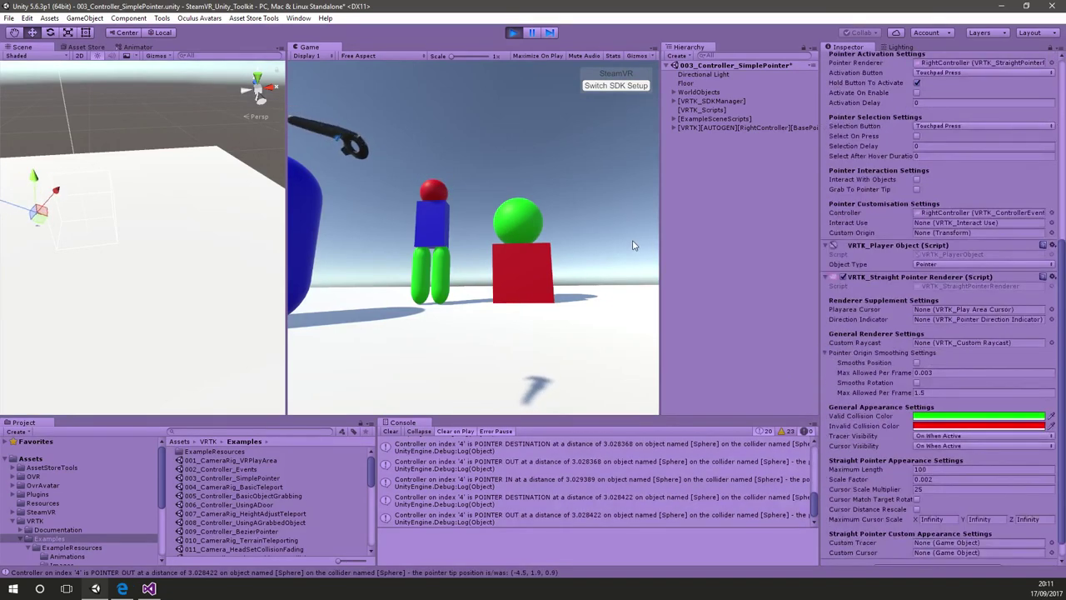
{"action": "left_click", "coordinate": [512, 34]}
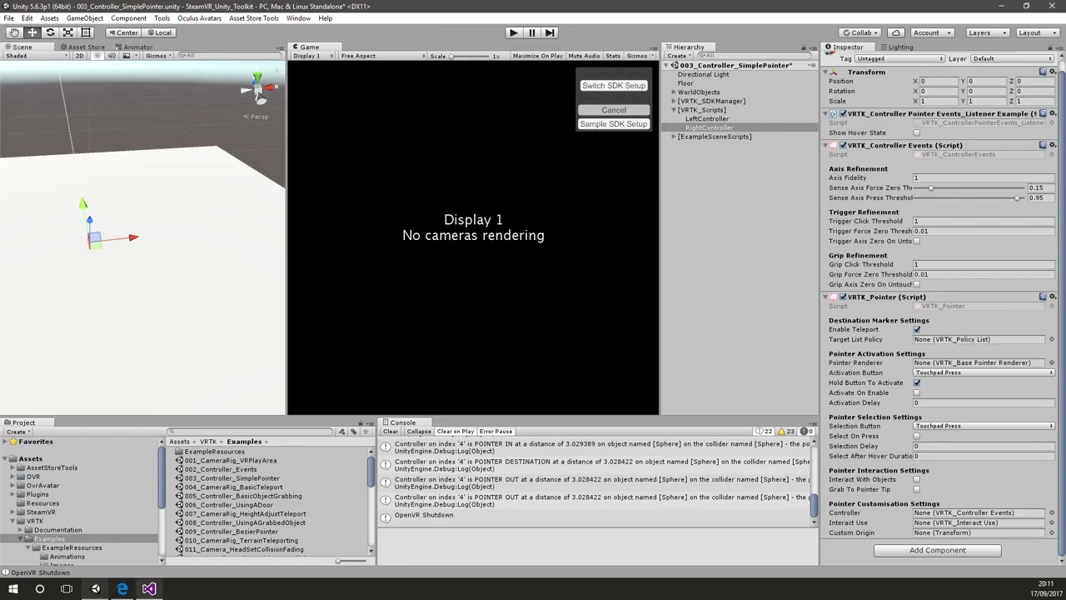
Switch to the browser and review the newest commits on the release/3.3.0-alpha branch of VRTK
{"action": "left_click", "coordinate": [122, 588]}
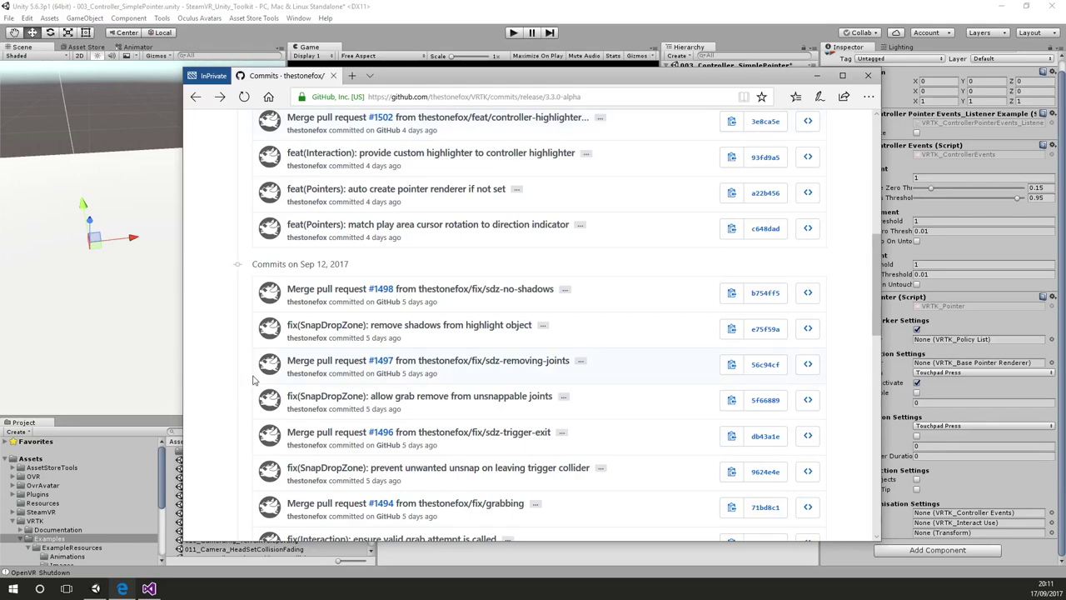
{"action": "scroll", "coordinate": [255, 380], "scroll_direction": "up", "scroll_amount": 1}
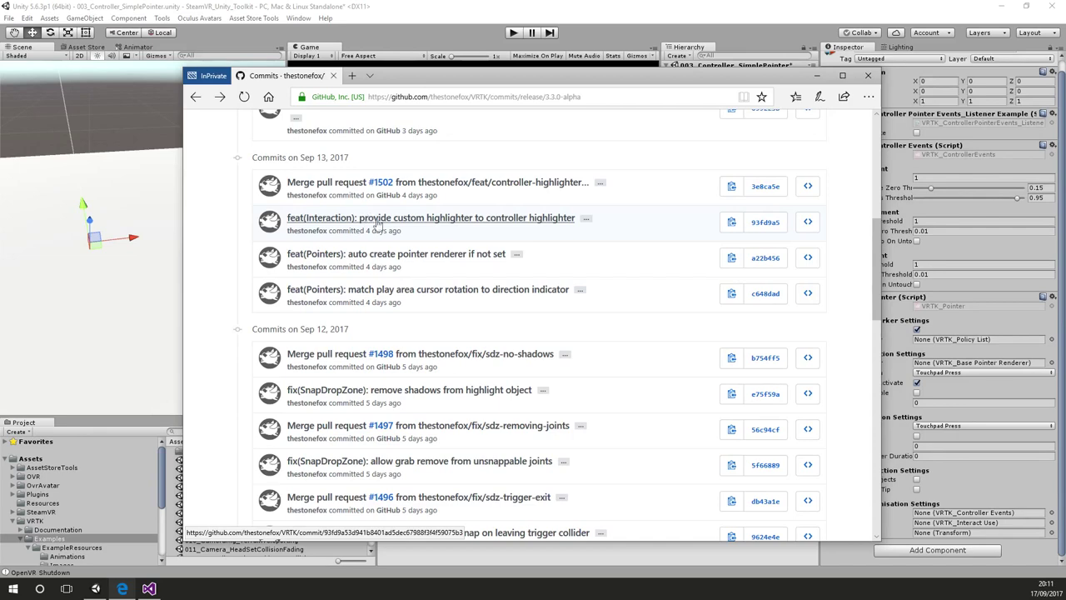
{"action": "scroll", "coordinate": [369, 217], "scroll_direction": "up", "scroll_amount": 2}
{"action": "scroll", "coordinate": [411, 344], "scroll_direction": "up", "scroll_amount": 3}
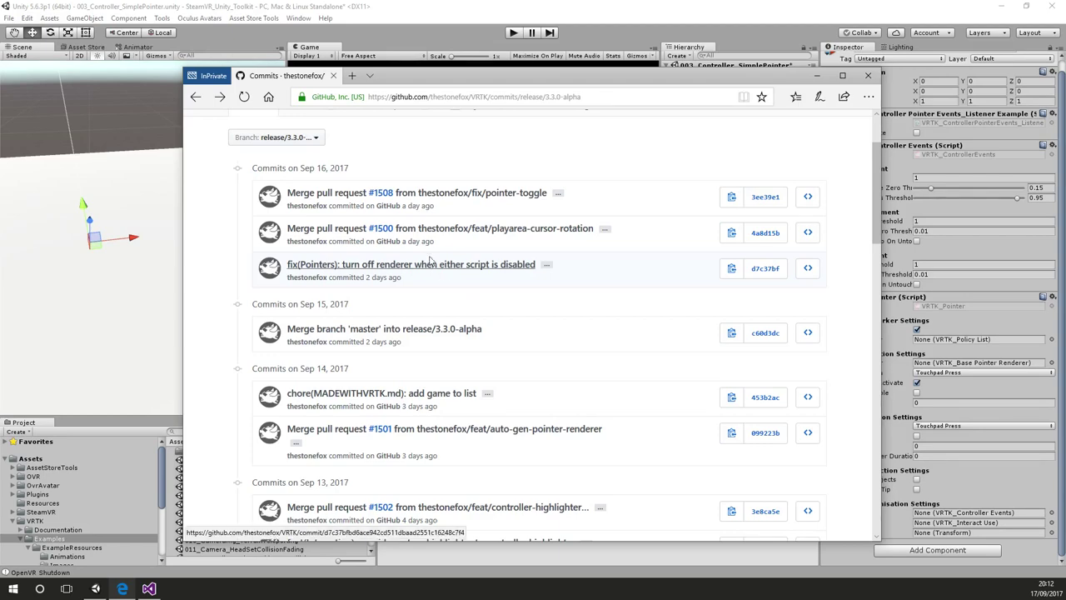
{"action": "scroll", "coordinate": [402, 254], "scroll_direction": "up", "scroll_amount": 2}
{"action": "middle_click", "coordinate": [226, 439]}
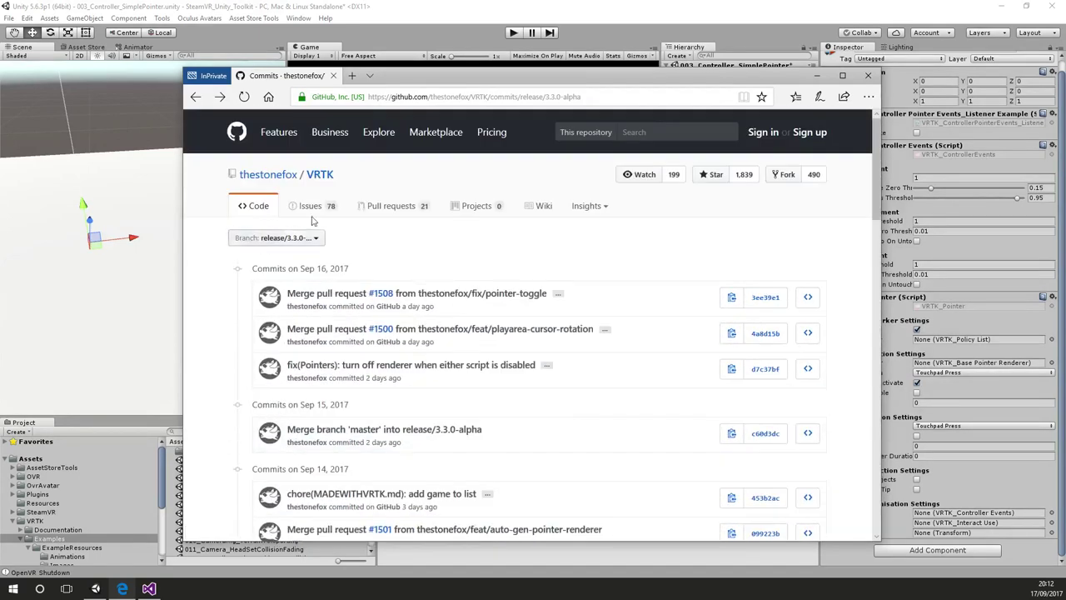
Show the docs/better-docs branch commits and open the commit "docs(structure): apply consistent docs with usage guides."
{"action": "left_click", "coordinate": [275, 238]}
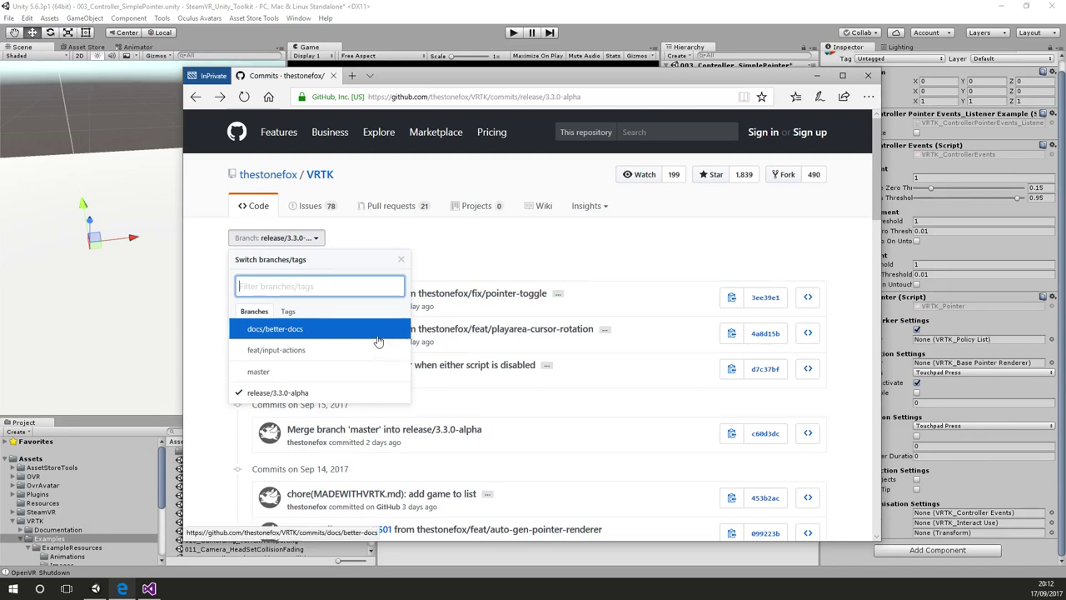
{"action": "left_click", "coordinate": [290, 333]}
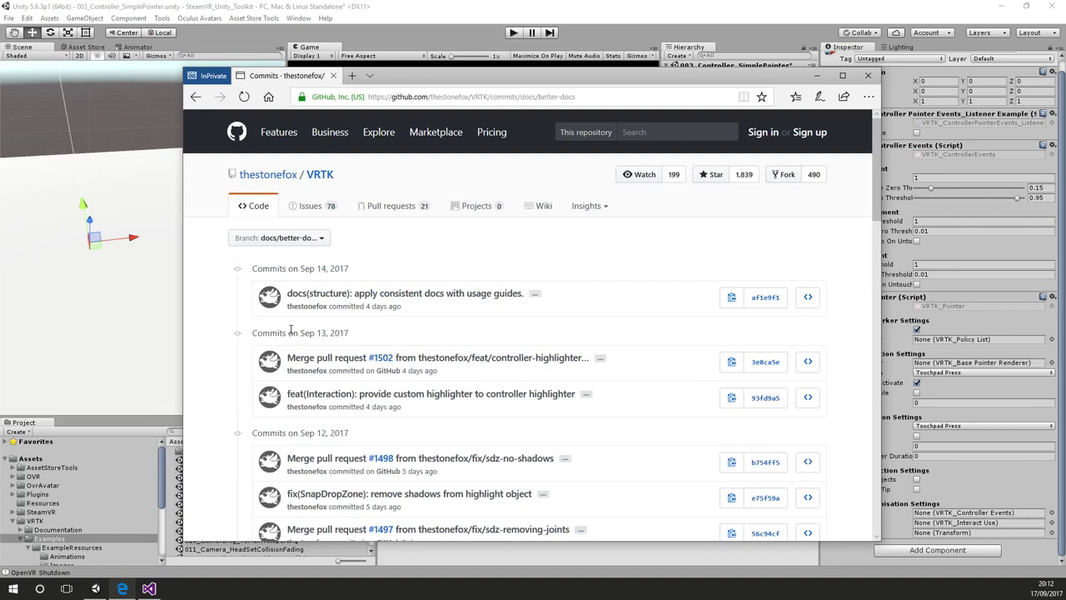
{"action": "left_click", "coordinate": [400, 298]}
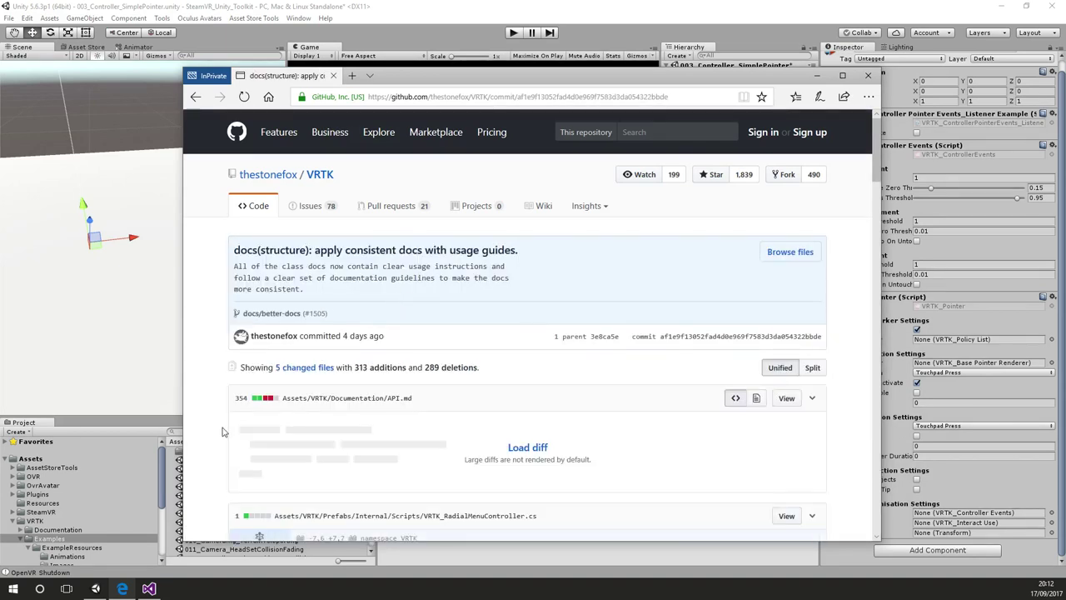
Examine the commit's diffs for the documentation comments changed in the VRTK scripts
{"action": "scroll", "coordinate": [222, 431], "scroll_direction": "down", "scroll_amount": 6}
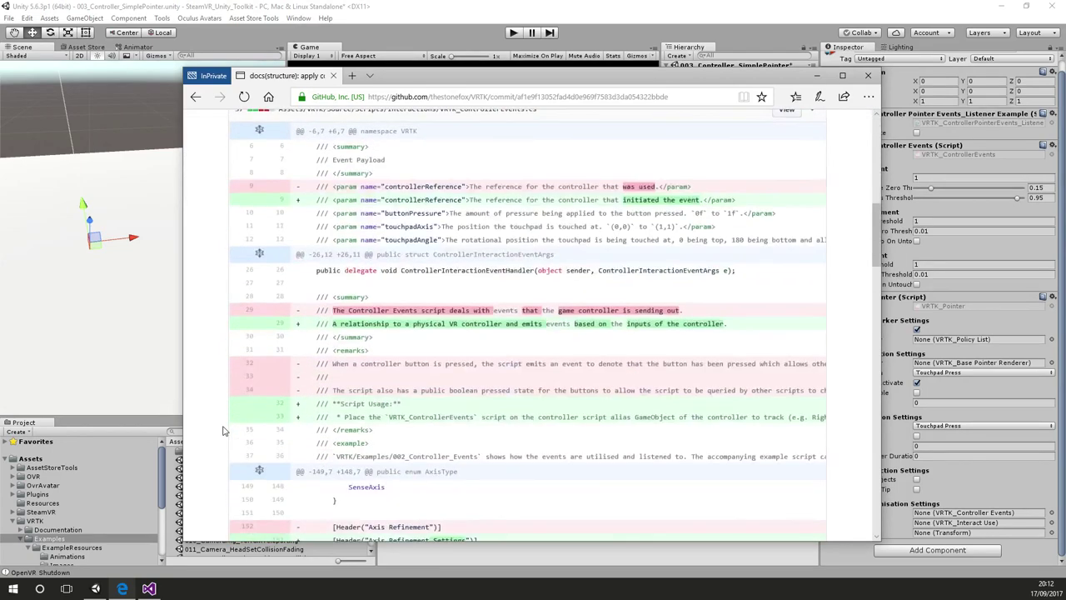
{"action": "scroll", "coordinate": [223, 432], "scroll_direction": "up", "scroll_amount": 8}
{"action": "scroll", "coordinate": [223, 432], "scroll_direction": "down", "scroll_amount": 3}
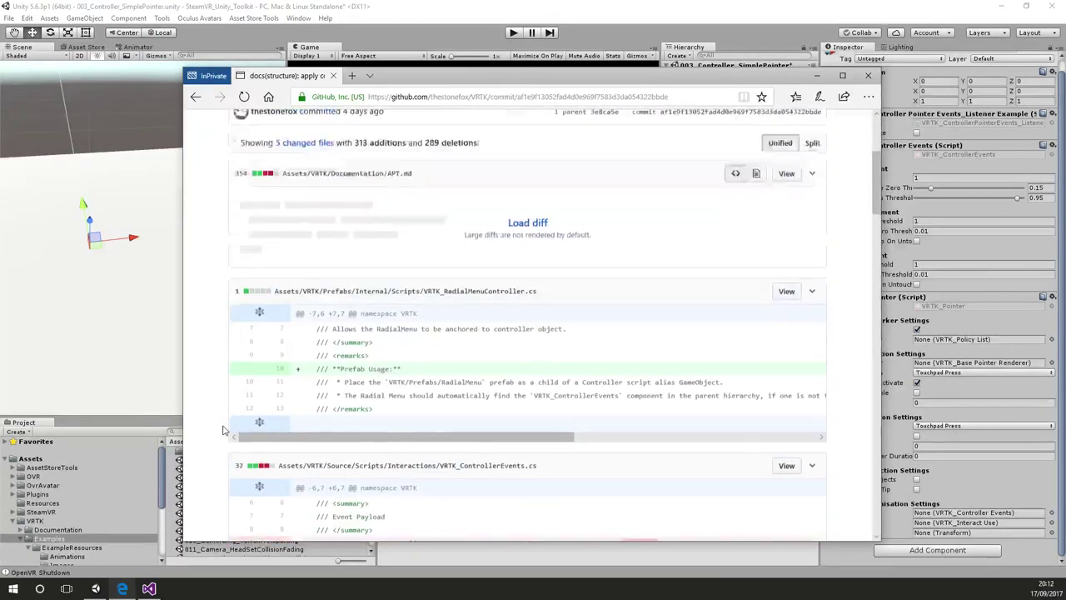
{"action": "scroll", "coordinate": [222, 432], "scroll_direction": "up", "scroll_amount": 3}
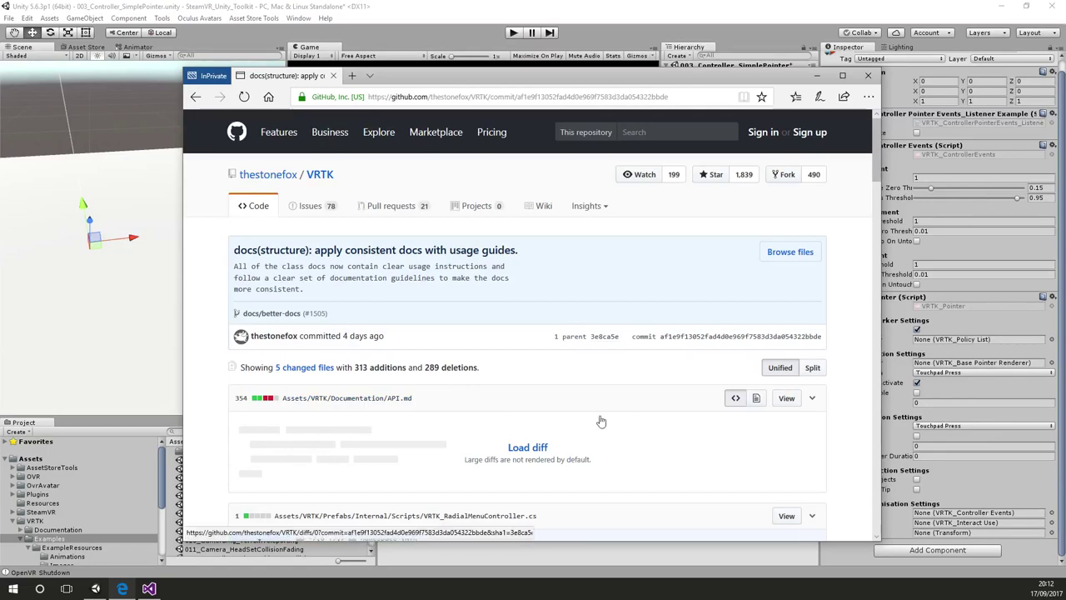
{"action": "scroll", "coordinate": [533, 421], "scroll_direction": "down", "scroll_amount": 5}
{"action": "scroll", "coordinate": [558, 414], "scroll_direction": "up", "scroll_amount": 3}
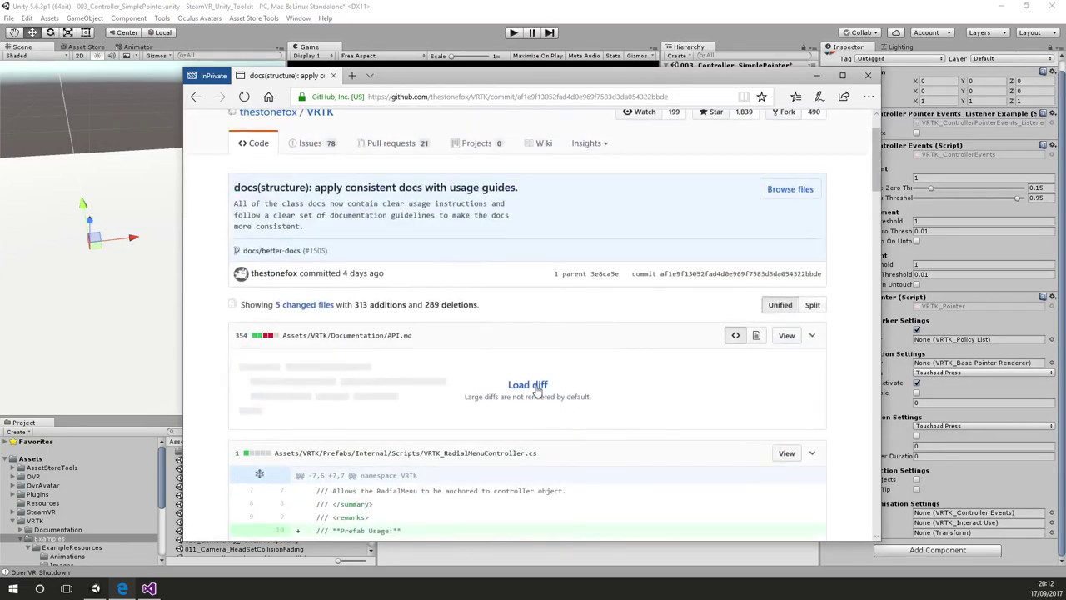
{"action": "scroll", "coordinate": [537, 390], "scroll_direction": "down", "scroll_amount": 20}
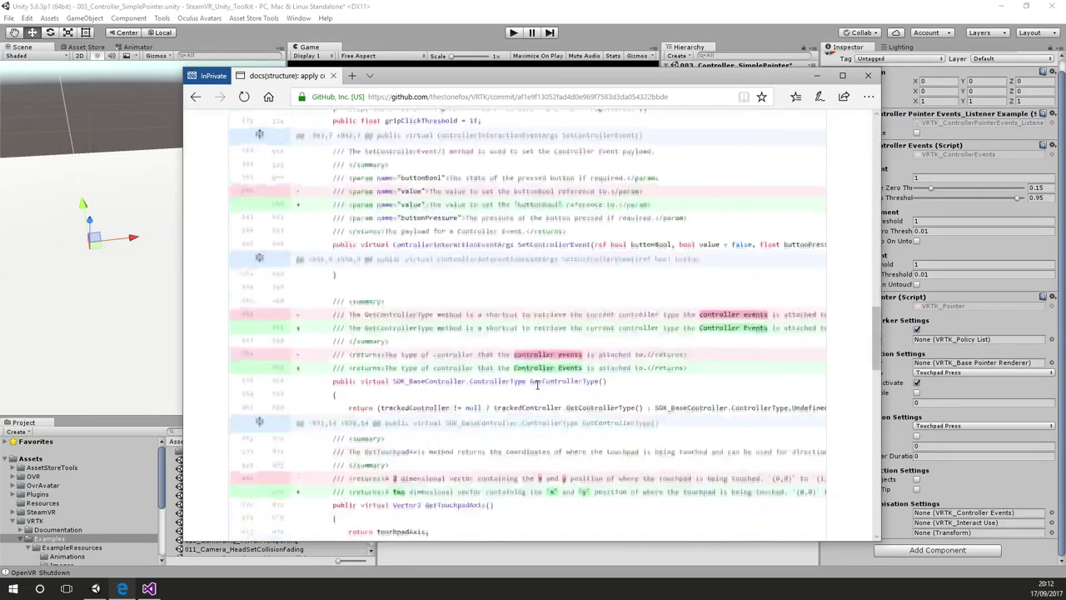
{"action": "scroll", "coordinate": [537, 384], "scroll_direction": "down", "scroll_amount": 10}
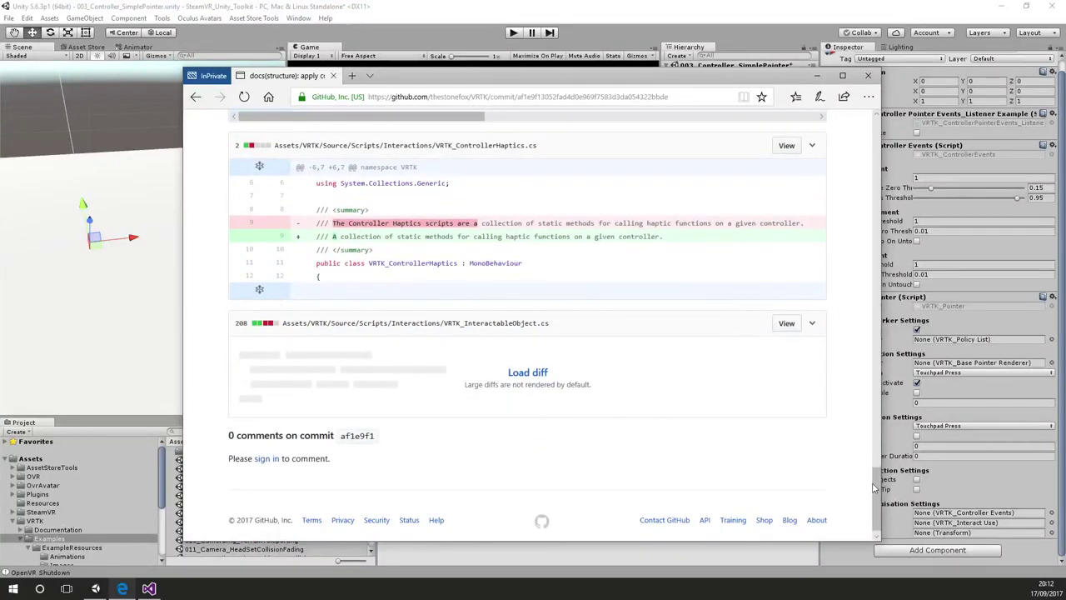
Open the whole Assets/VRTK/Documentation/API.md file at this commit's version
{"action": "left_click_drag", "start_coordinate": [875, 488], "coordinate": [875, 121]}
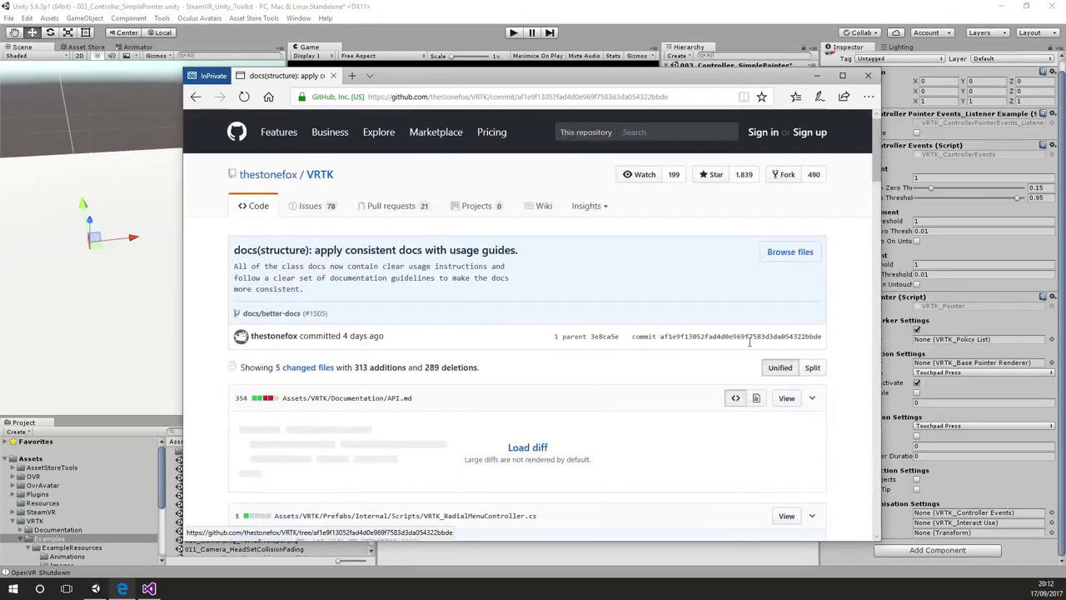
{"action": "left_click", "coordinate": [270, 337]}
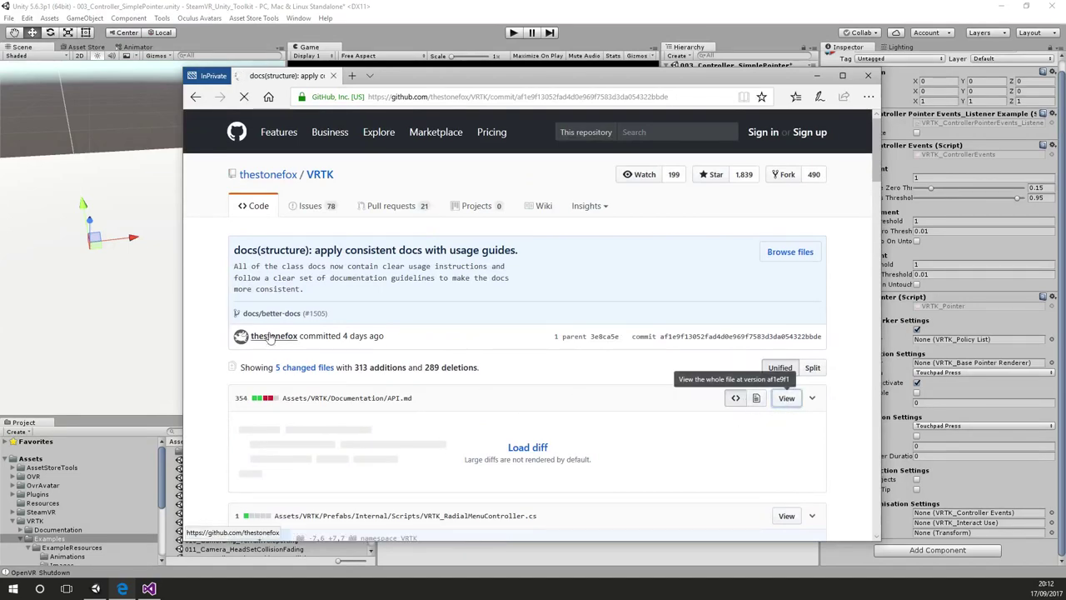
Open the Prefabs section of the API documentation and read the Prefab Usage notes for Object Tooltip (VRTK_ObjectTooltip)
{"action": "scroll", "coordinate": [379, 316], "scroll_direction": "down", "scroll_amount": 2}
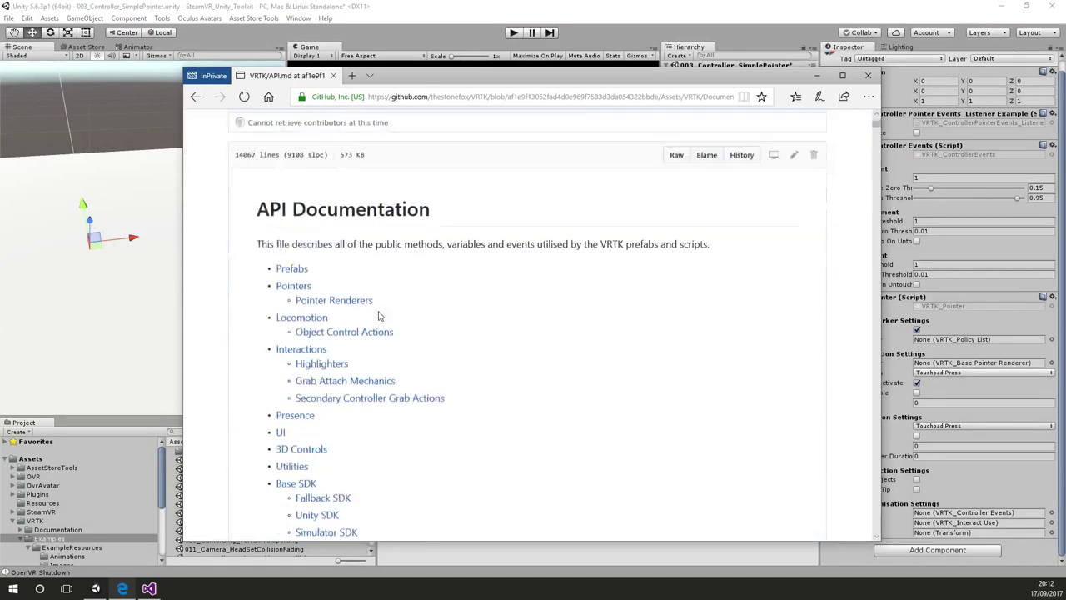
{"action": "scroll", "coordinate": [380, 316], "scroll_direction": "down", "scroll_amount": 2}
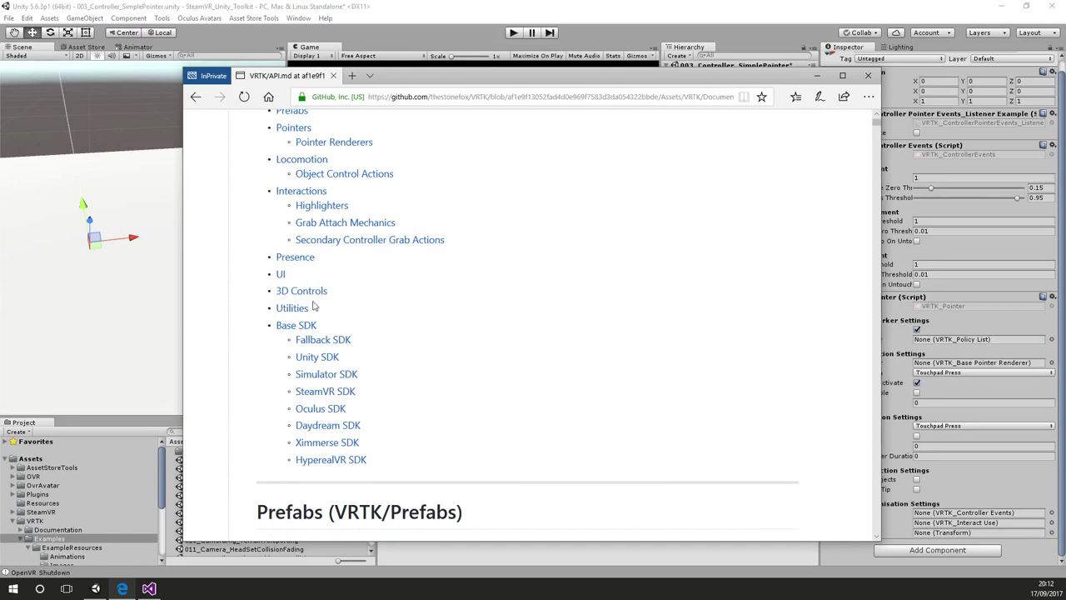
{"action": "scroll", "coordinate": [315, 307], "scroll_direction": "up", "scroll_amount": 2}
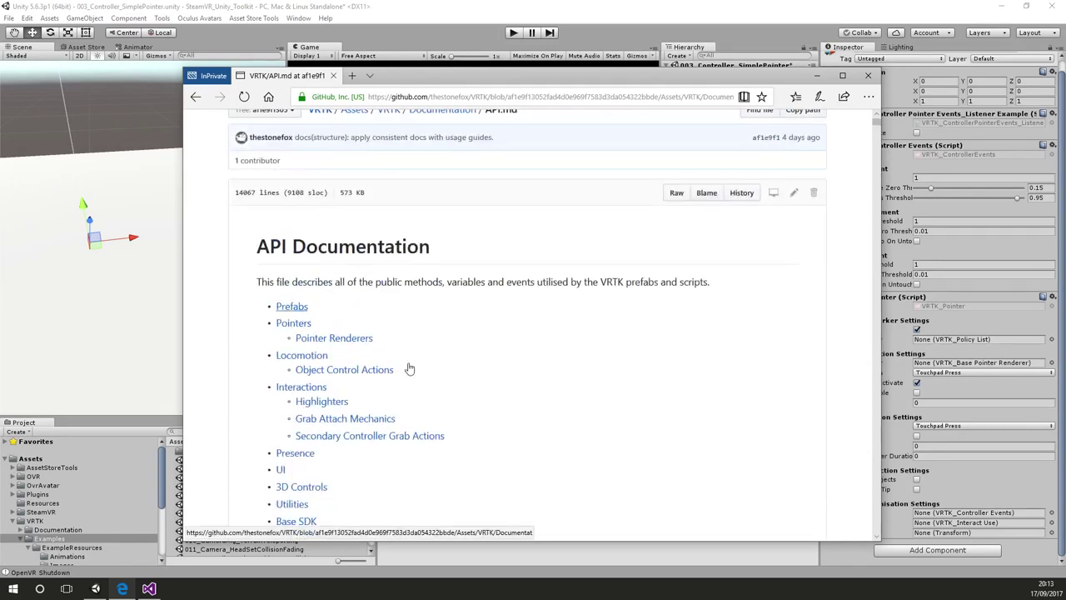
{"action": "left_click", "coordinate": [292, 305]}
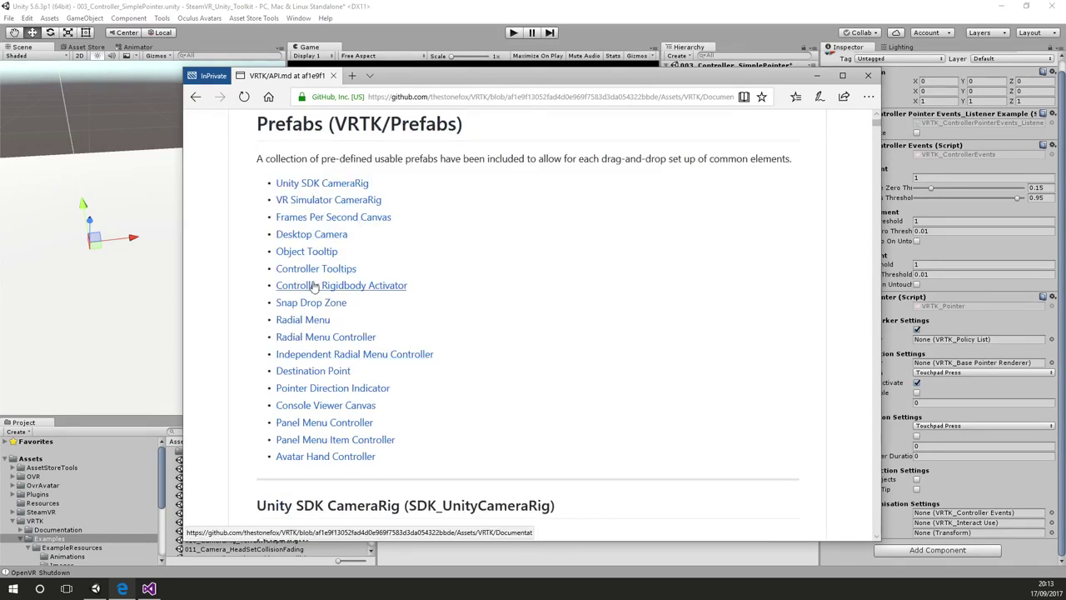
{"action": "scroll", "coordinate": [340, 307], "scroll_direction": "down", "scroll_amount": 15}
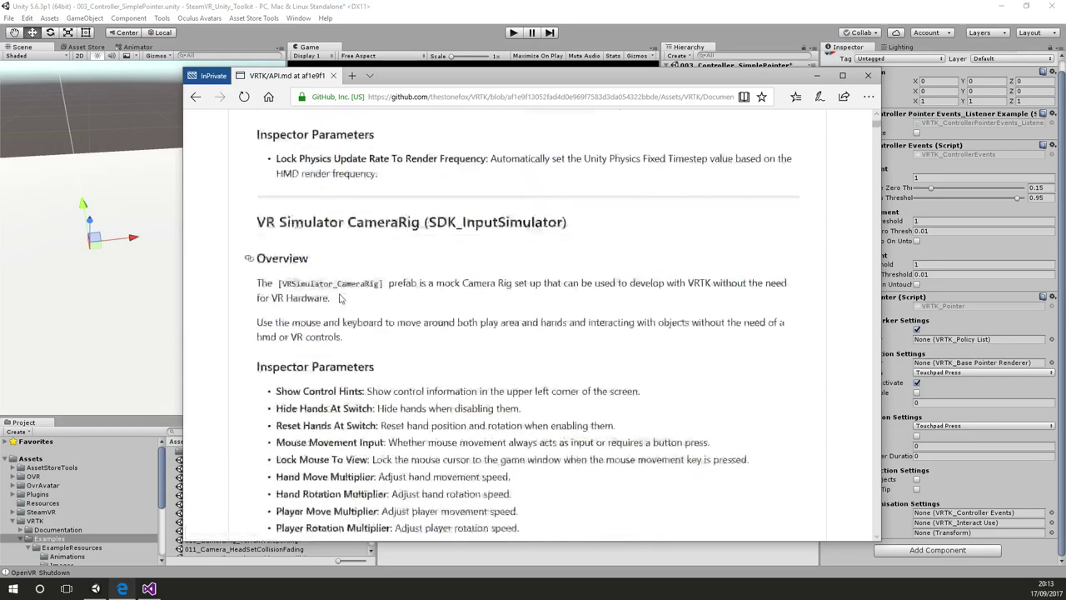
{"action": "scroll", "coordinate": [340, 297], "scroll_direction": "down", "scroll_amount": 15}
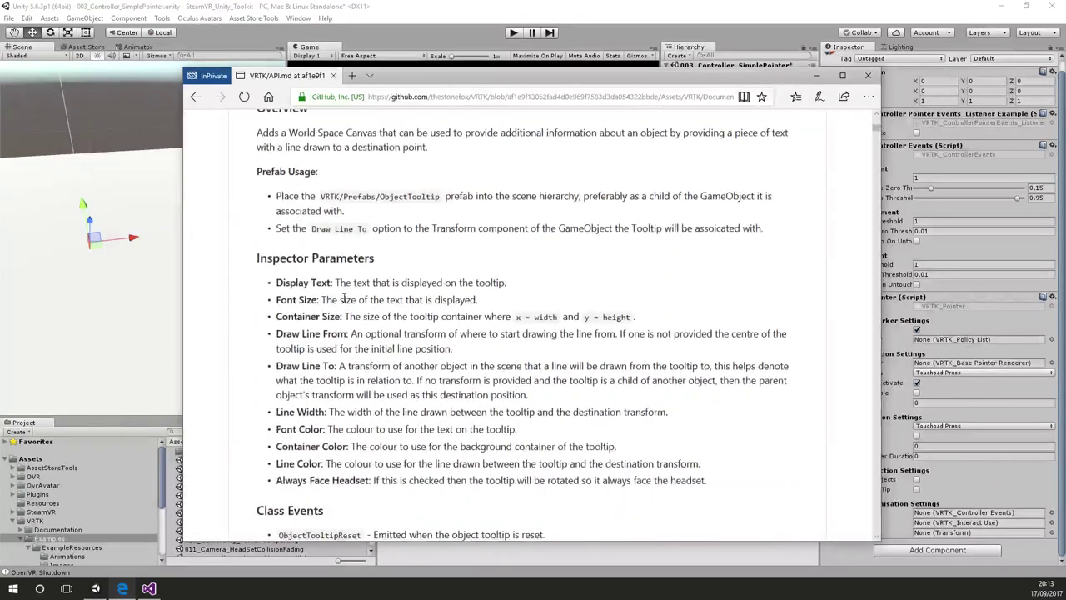
{"action": "left_click_drag", "start_coordinate": [259, 366], "coordinate": [362, 401]}
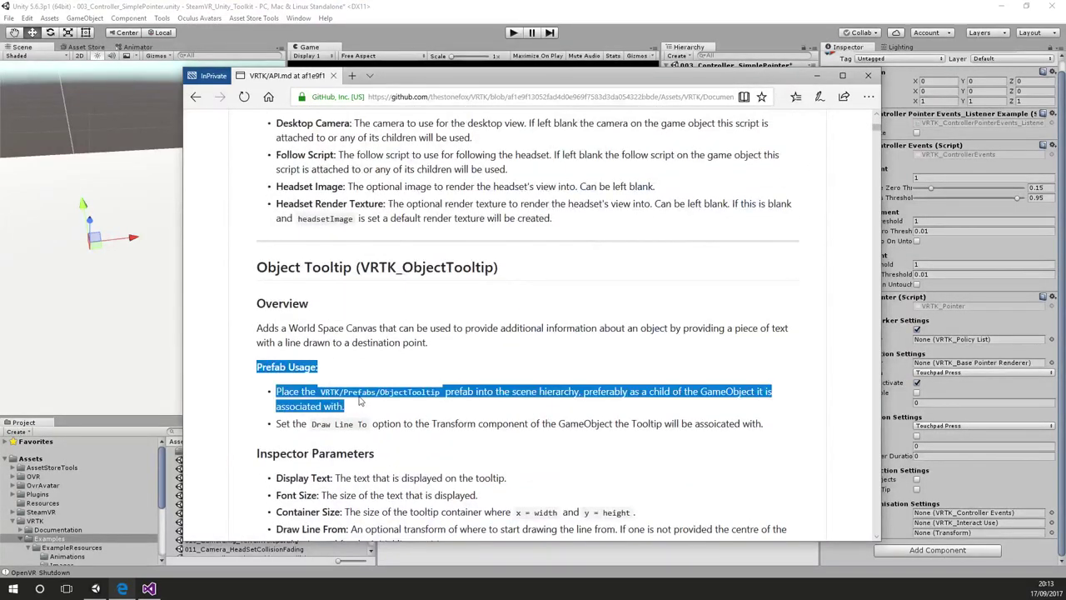
{"action": "left_click", "coordinate": [289, 389]}
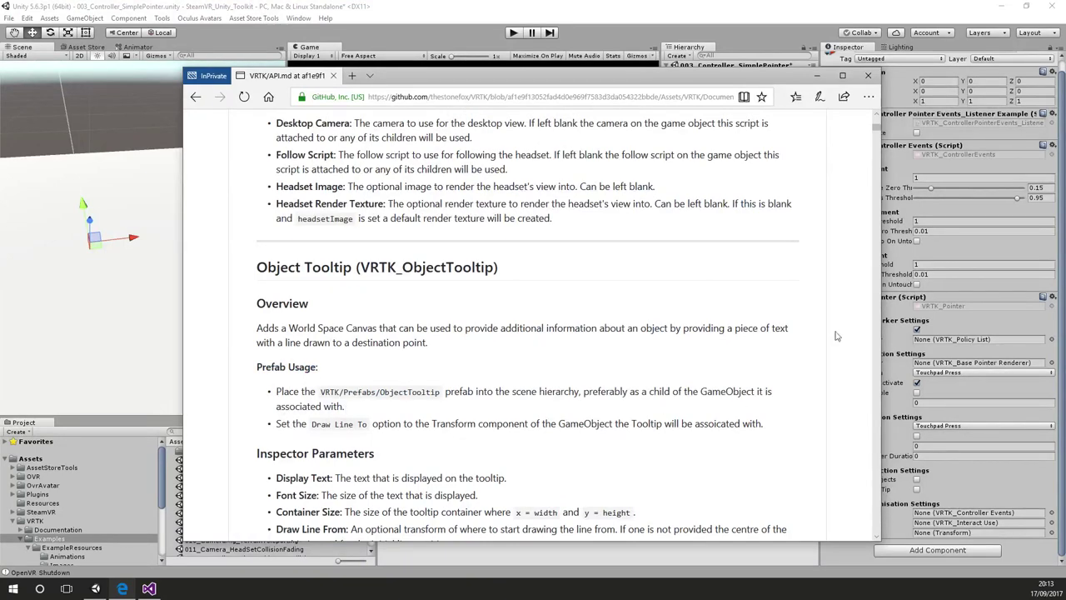
Return to the API.md table of contents and open the Interactable Object (VRTK_InteractableObject) entry under Interactions
{"action": "left_click_drag", "start_coordinate": [878, 138], "coordinate": [877, 122]}
{"action": "scroll", "coordinate": [333, 333], "scroll_direction": "down", "scroll_amount": 3}
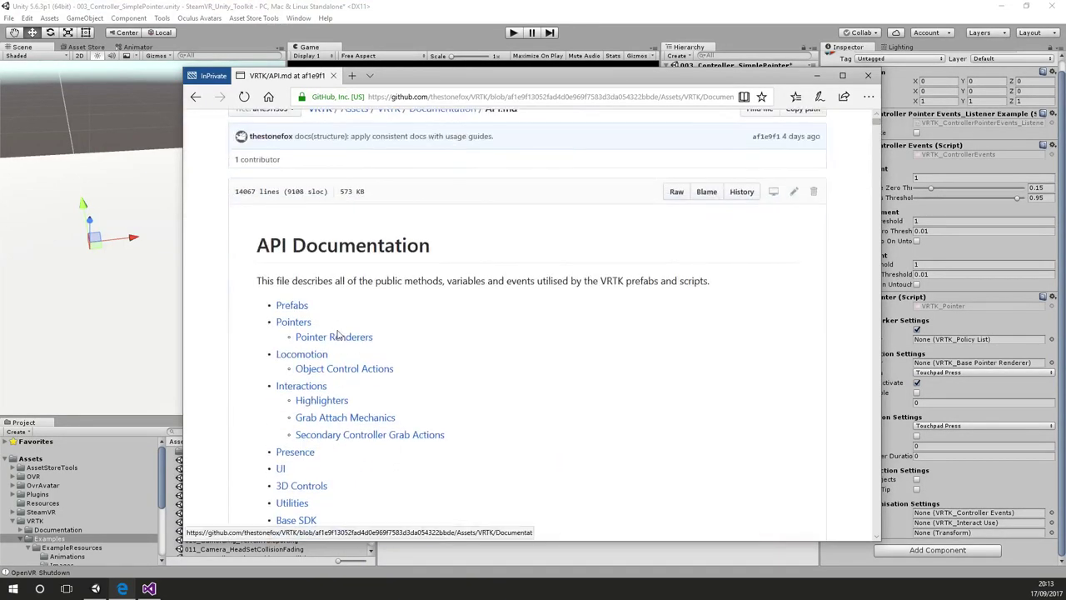
{"action": "left_click", "coordinate": [317, 323]}
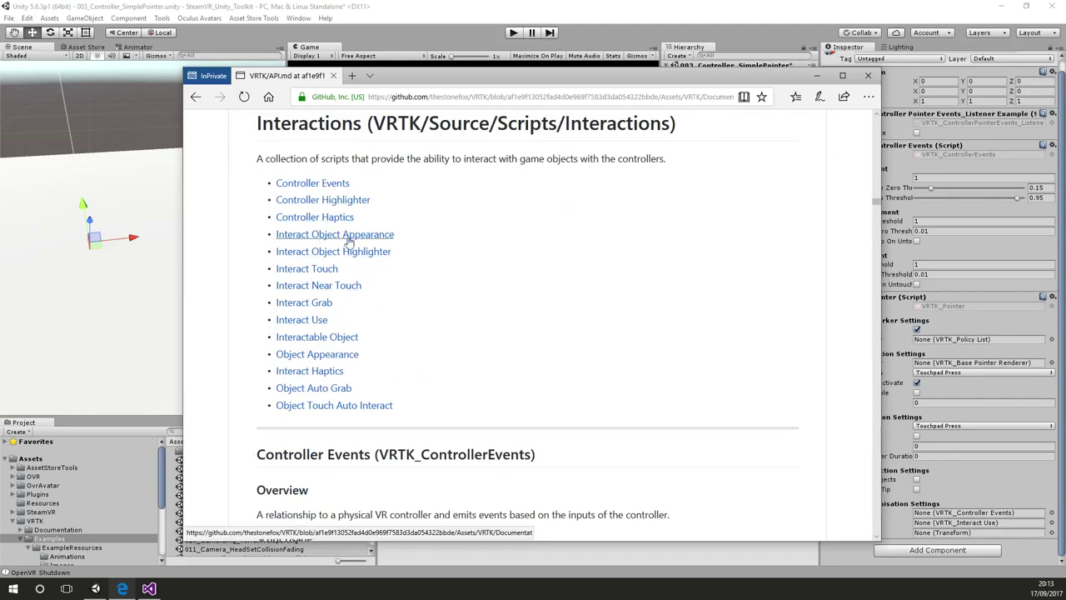
{"action": "left_click", "coordinate": [340, 337]}
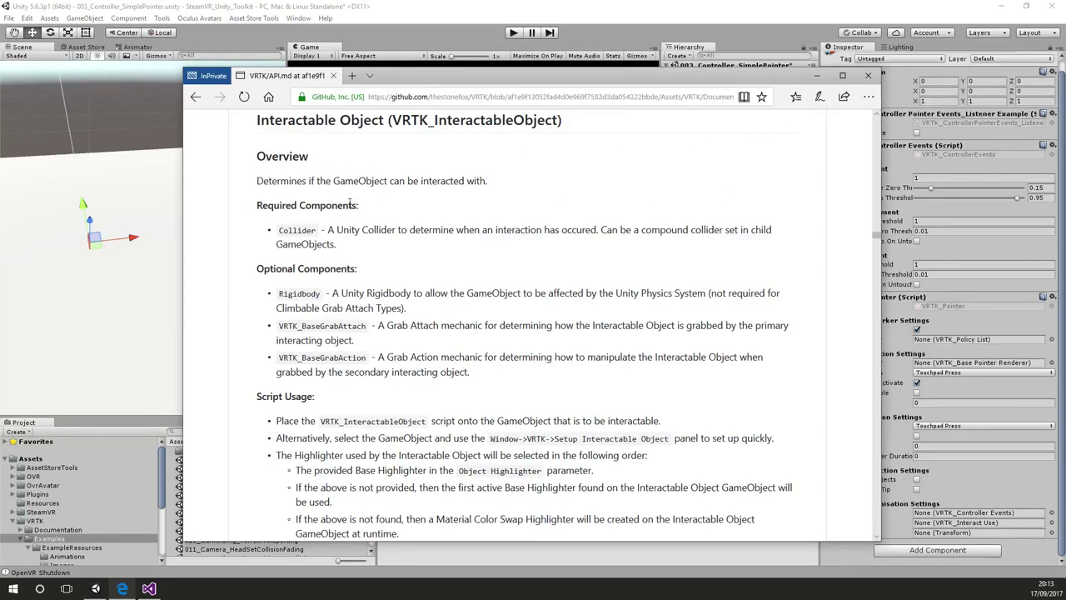
Examine the Required Components and Optional Components descriptions of the Interactable Object script
{"action": "triple_click", "coordinate": [383, 207]}
{"action": "left_click_drag", "start_coordinate": [278, 230], "coordinate": [786, 237]}
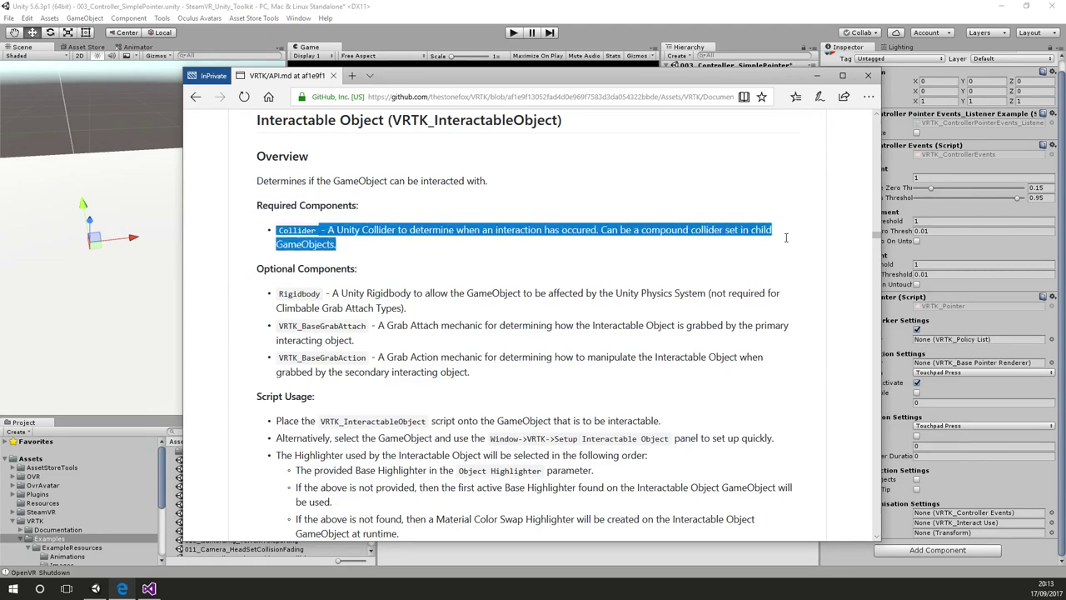
{"action": "left_click", "coordinate": [467, 257]}
{"action": "left_click_drag", "start_coordinate": [258, 269], "coordinate": [784, 369]}
{"action": "left_click", "coordinate": [519, 327]}
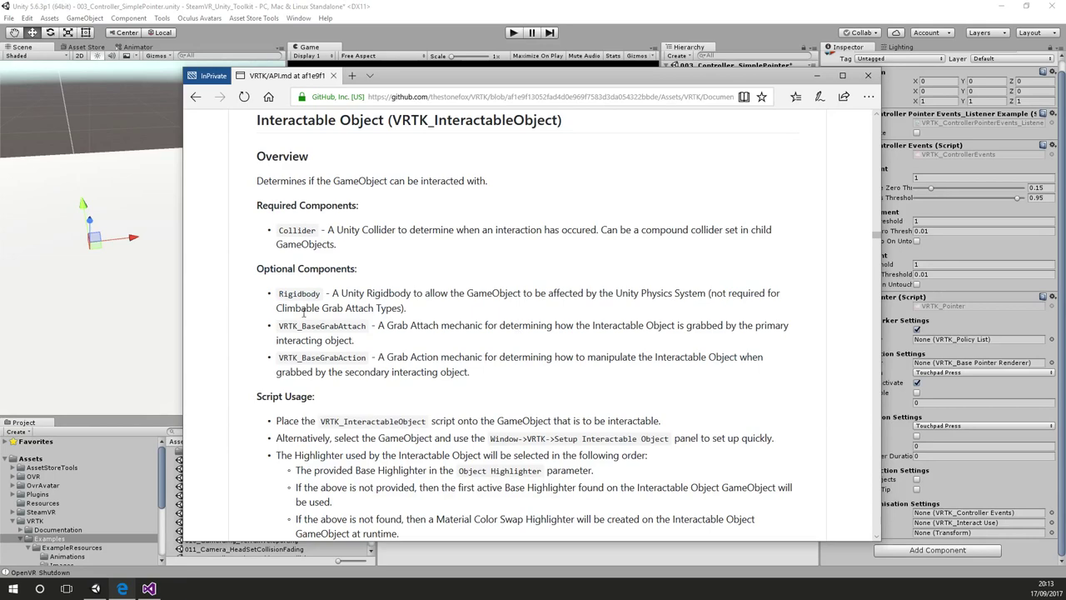
{"action": "left_click_drag", "start_coordinate": [278, 340], "coordinate": [697, 340]}
{"action": "left_click", "coordinate": [389, 351]}
{"action": "left_click_drag", "start_coordinate": [542, 357], "coordinate": [459, 356]}
{"action": "left_click", "coordinate": [346, 312]}
Examine the Script Usage instructions of the Interactable Object script, including how its highlighter is selected
{"action": "scroll", "coordinate": [417, 223], "scroll_direction": "down", "scroll_amount": 2}
{"action": "left_click_drag", "start_coordinate": [279, 266], "coordinate": [521, 423]}
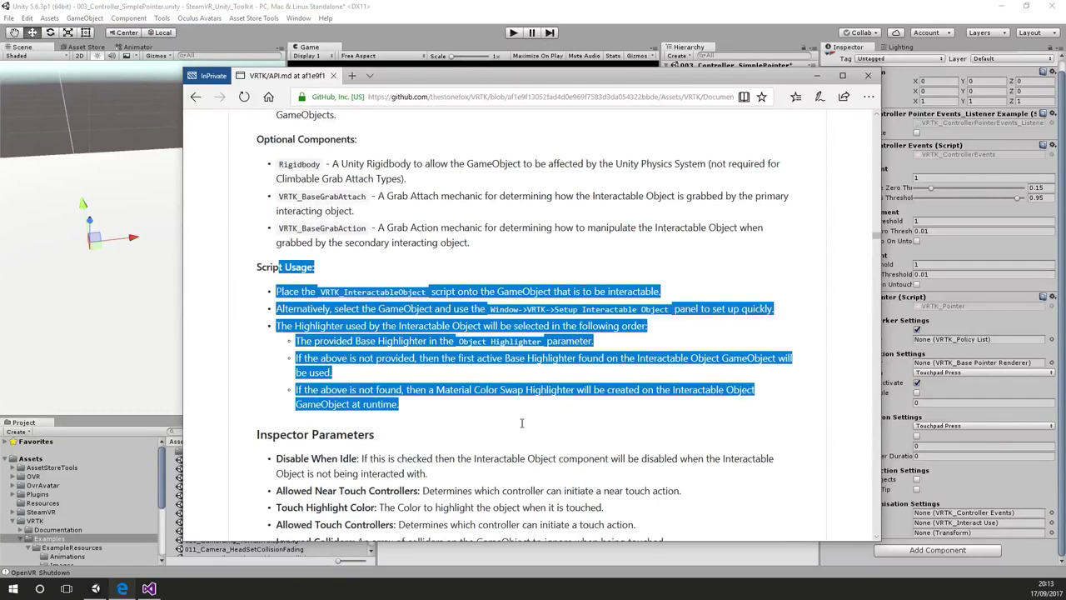
{"action": "left_click", "coordinate": [270, 265]}
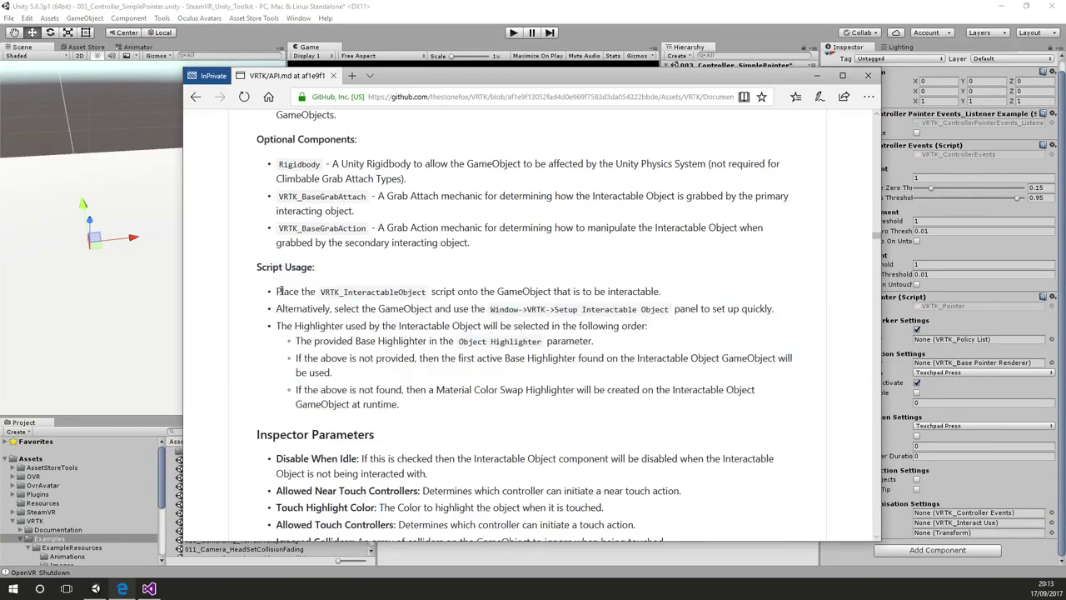
{"action": "left_click_drag", "start_coordinate": [280, 291], "coordinate": [655, 289]}
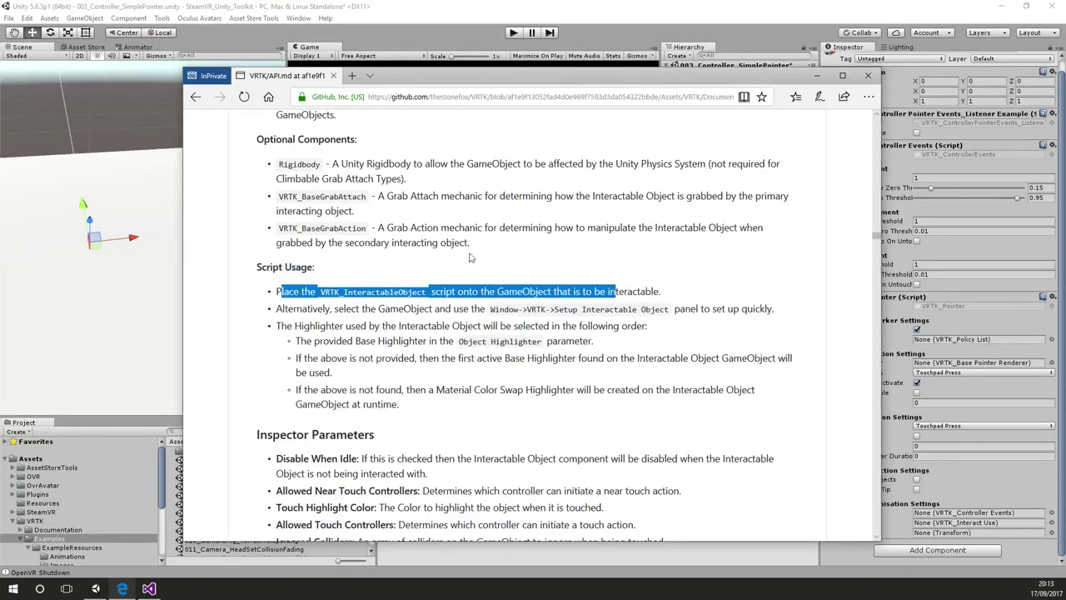
{"action": "left_click", "coordinate": [577, 305]}
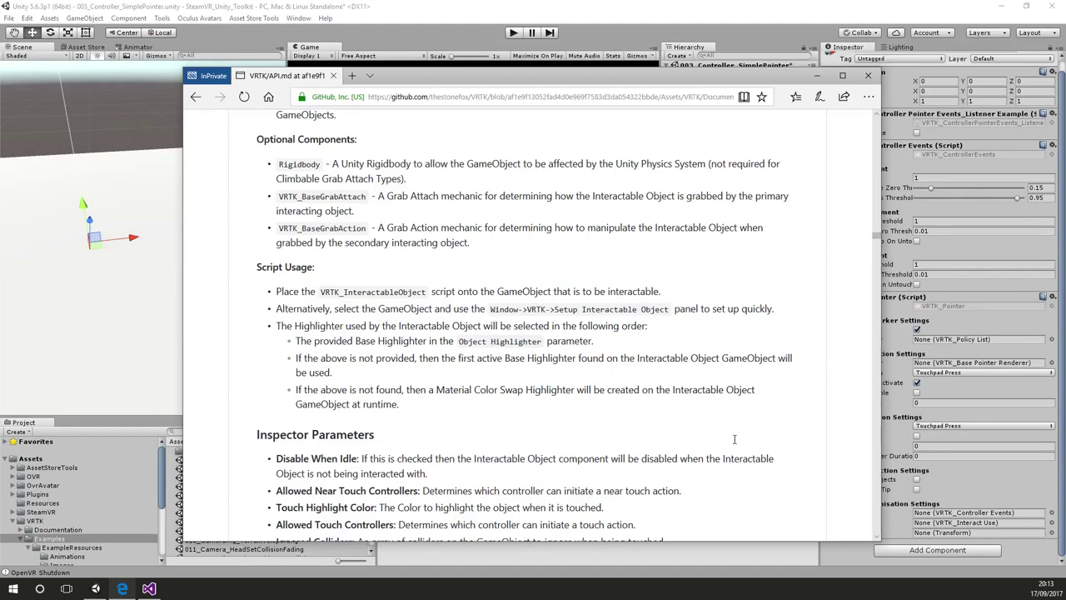
Go back to the VRTK repository's main page and open DOCUMENTATION.md from the master branch
{"action": "left_click_drag", "start_coordinate": [877, 238], "coordinate": [877, 118]}
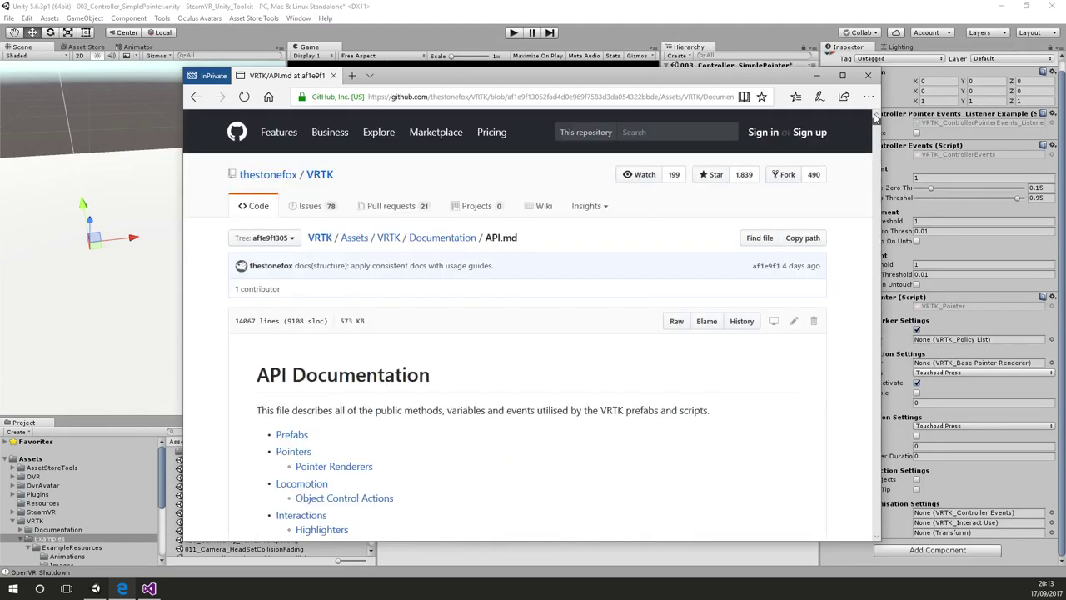
{"action": "left_click", "coordinate": [310, 175]}
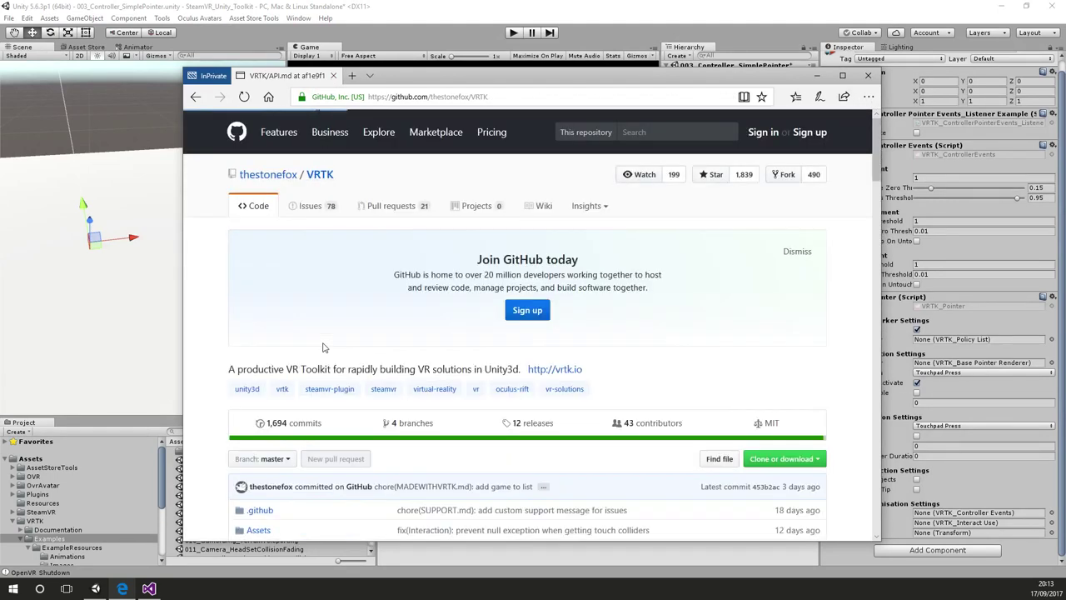
{"action": "scroll", "coordinate": [324, 348], "scroll_direction": "down", "scroll_amount": 3}
{"action": "left_click", "coordinate": [329, 414]}
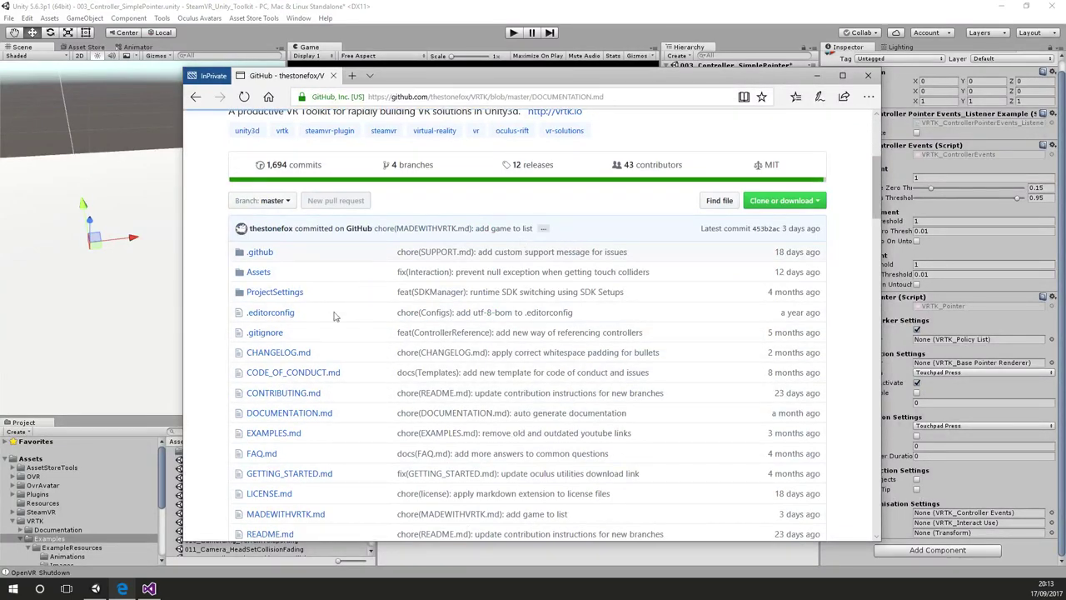
Open the Interactable Object entry under Interactions in the master branch documentation
{"action": "scroll", "coordinate": [389, 319], "scroll_direction": "down", "scroll_amount": 2}
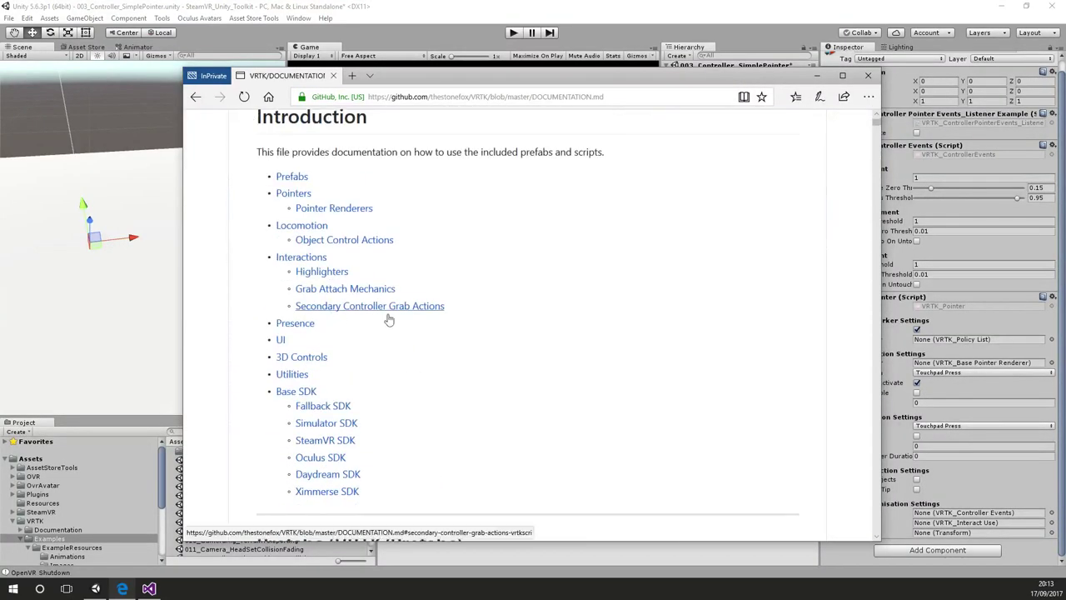
{"action": "left_click", "coordinate": [317, 259]}
{"action": "left_click", "coordinate": [330, 307]}
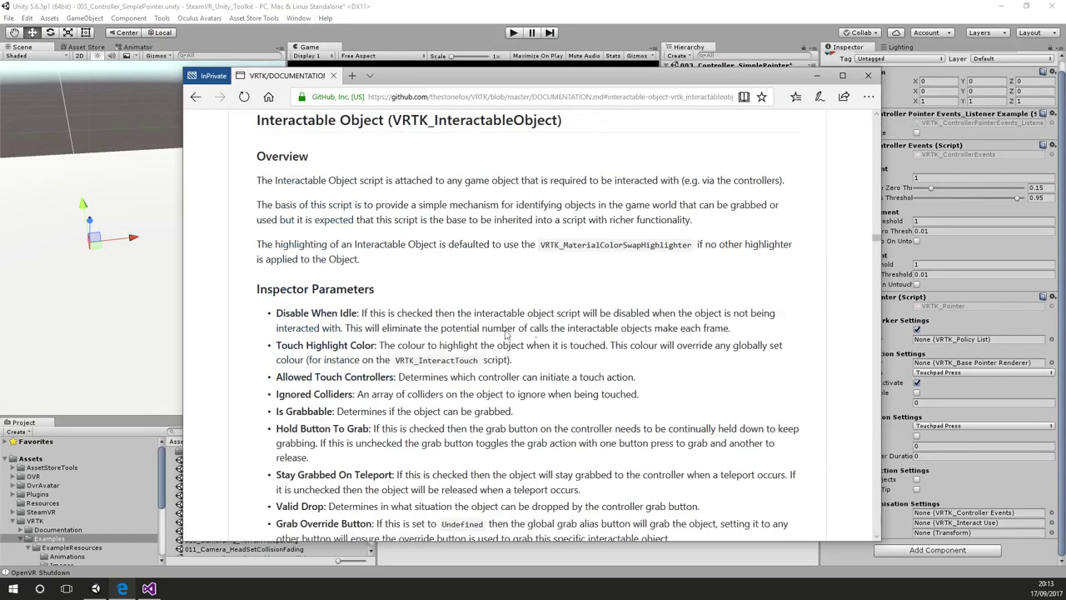
Examine the old Overview paragraphs of Interactable Object for comparison with the new structured documentation
{"action": "left_click_drag", "start_coordinate": [255, 184], "coordinate": [357, 244]}
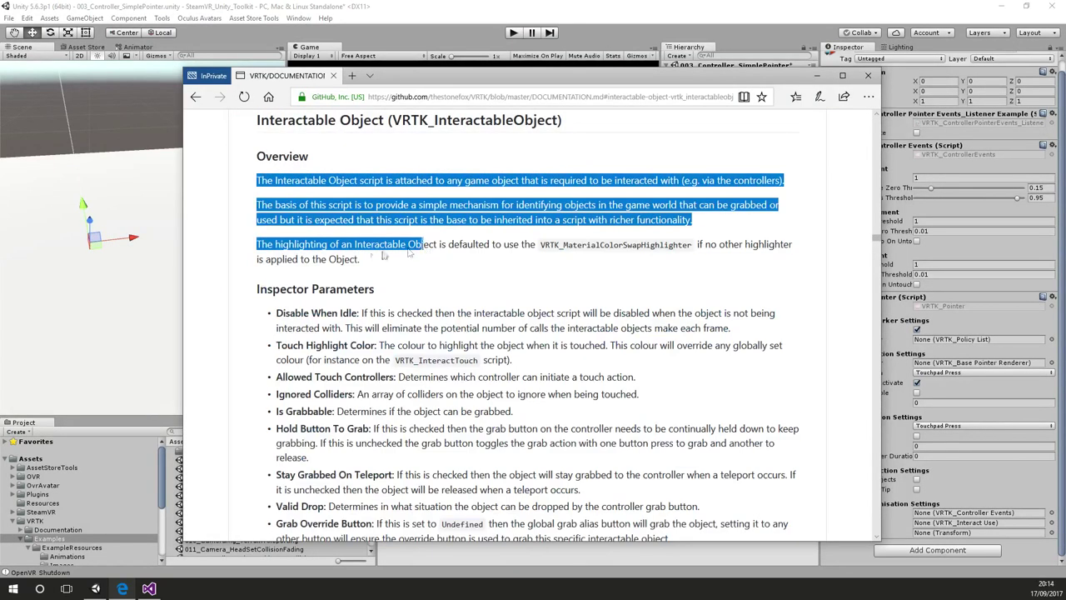
{"action": "left_click", "coordinate": [259, 198]}
{"action": "double_click", "coordinate": [264, 180]}
{"action": "left_click", "coordinate": [421, 256]}
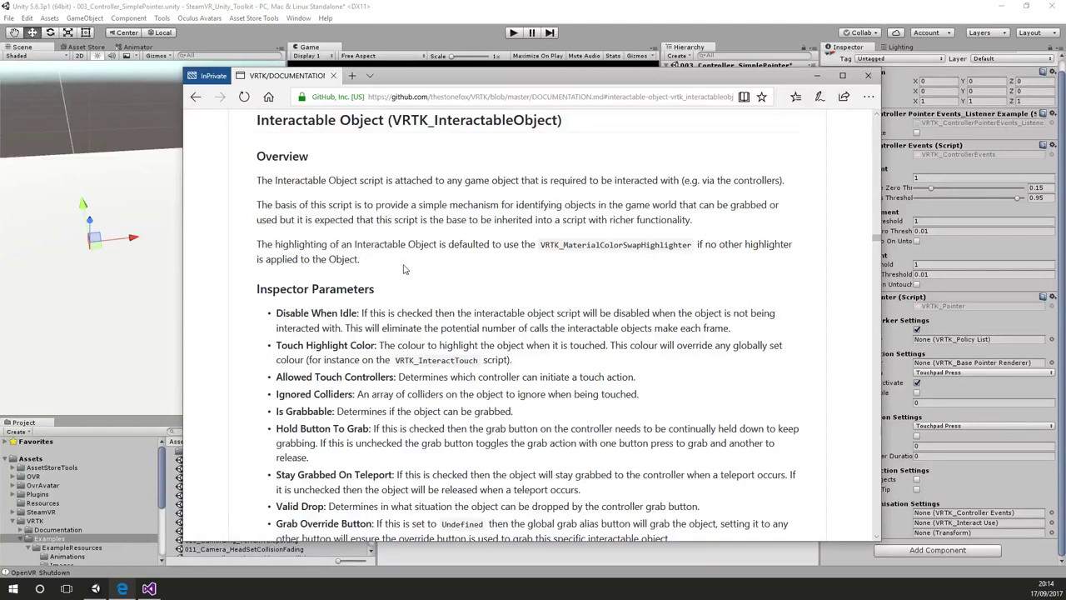
{"action": "mouse_move", "coordinate": [404, 265]}
{"action": "left_mouse_down"}
{"action": "mouse_move", "coordinate": [275, 182]}
{"action": "mouse_move", "coordinate": [263, 157]}
{"action": "mouse_move", "coordinate": [260, 181]}
{"action": "mouse_move", "coordinate": [350, 220]}
{"action": "mouse_move", "coordinate": [409, 264]}
{"action": "left_mouse_up"}
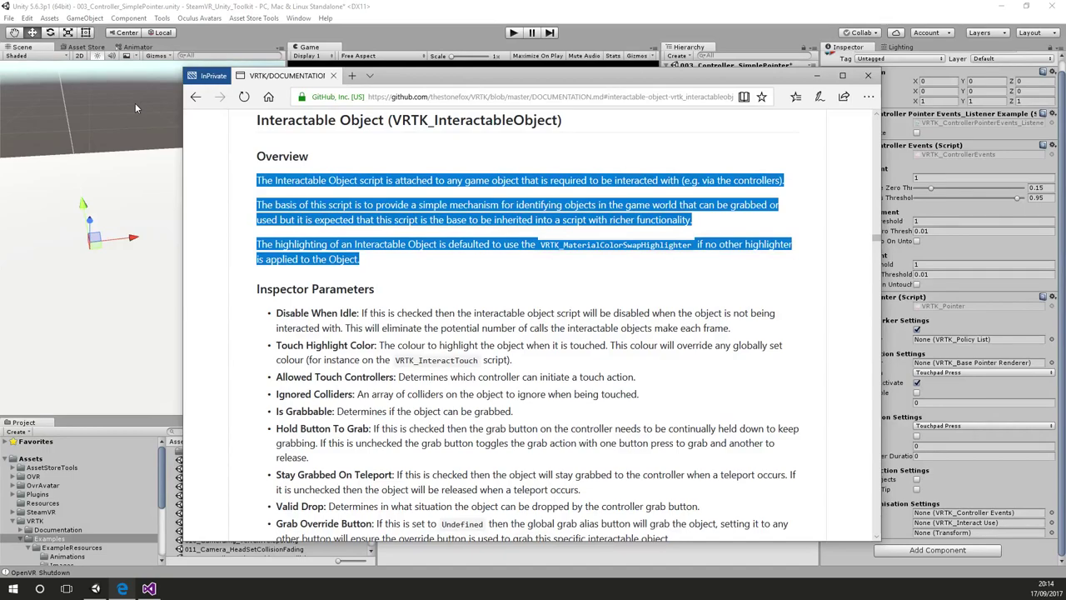
Go back through the Interactions list to the table of contents of DOCUMENTATION.md
{"action": "middle_click", "coordinate": [413, 441]}
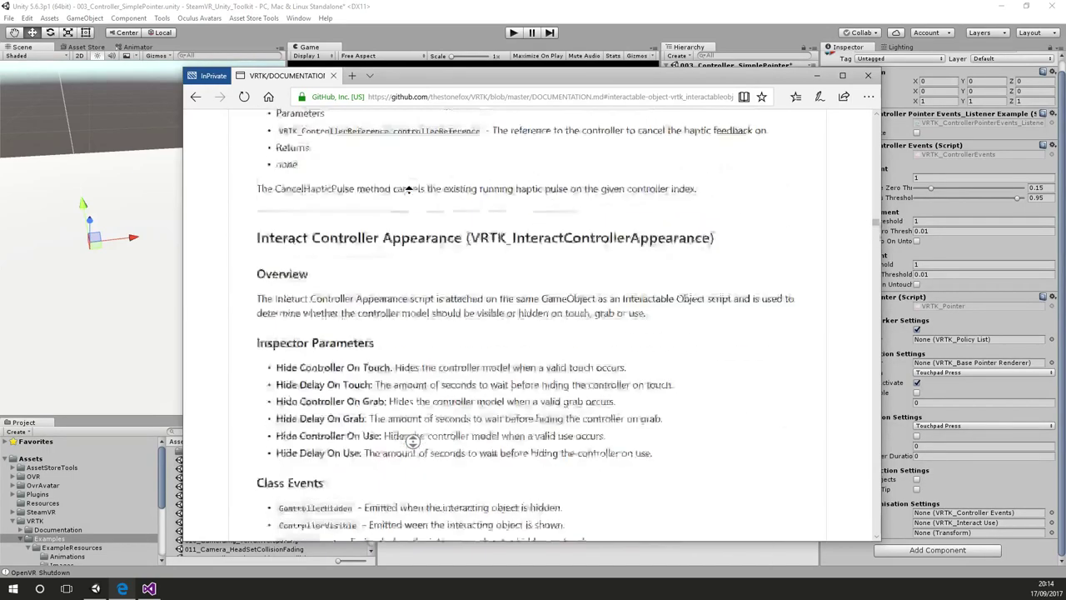
{"action": "left_click", "coordinate": [196, 97]}
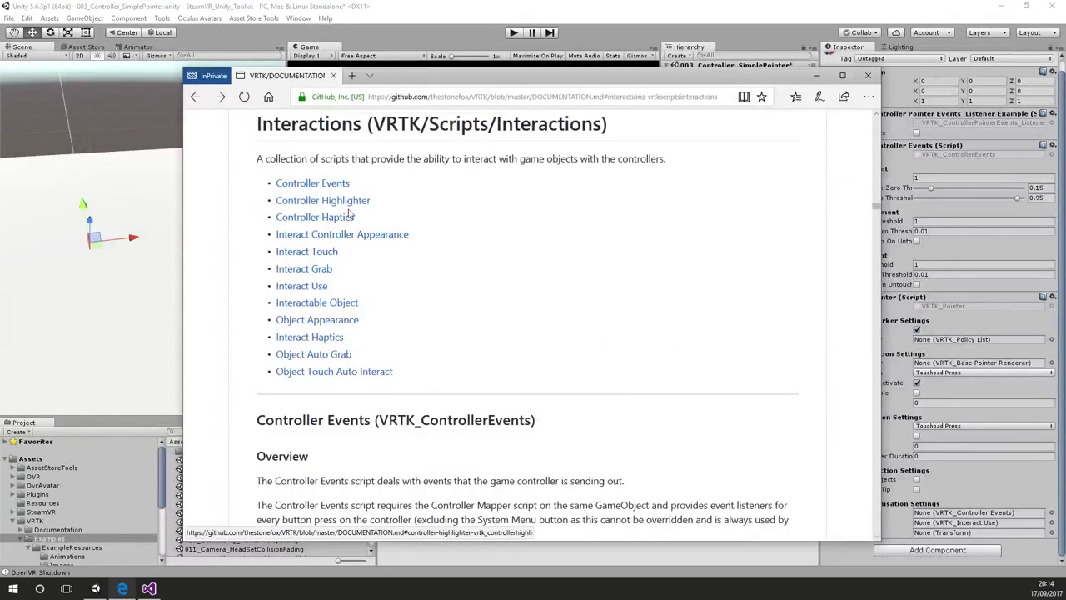
{"action": "left_click", "coordinate": [196, 99]}
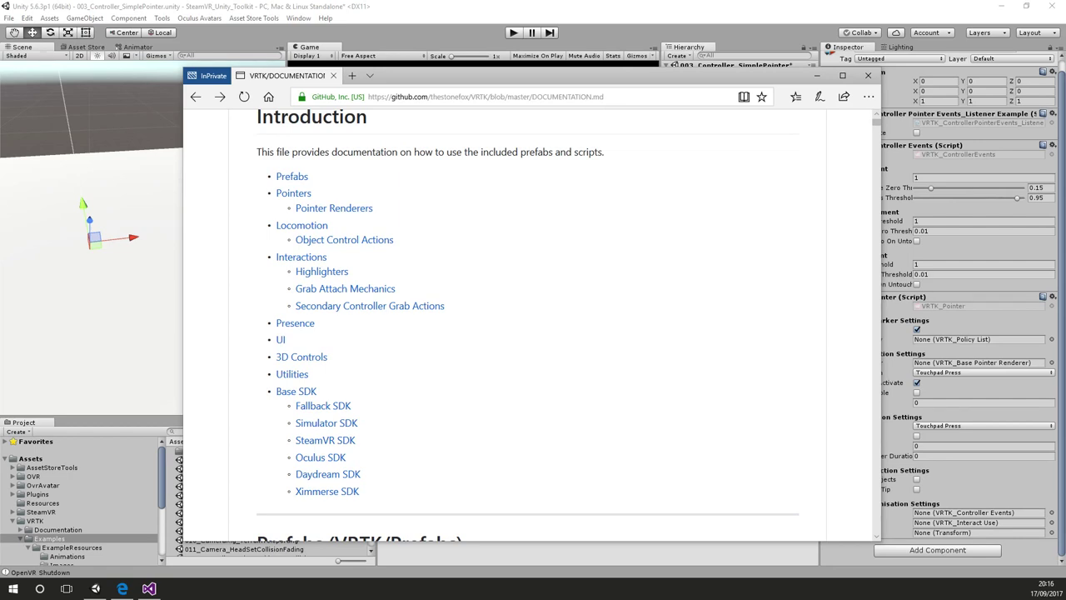
Switch to Unity and open the 006_Controller_UsingADoor scene, discarding the changes made to 003_Controller_SimplePointer
{"action": "left_click", "coordinate": [480, 5]}
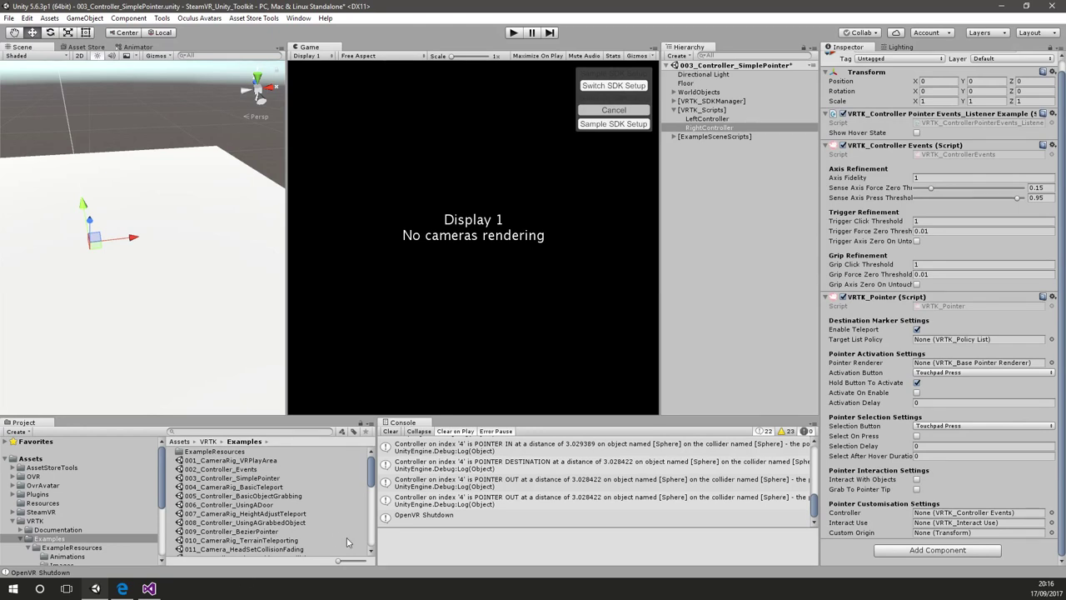
{"action": "double_click", "coordinate": [256, 506]}
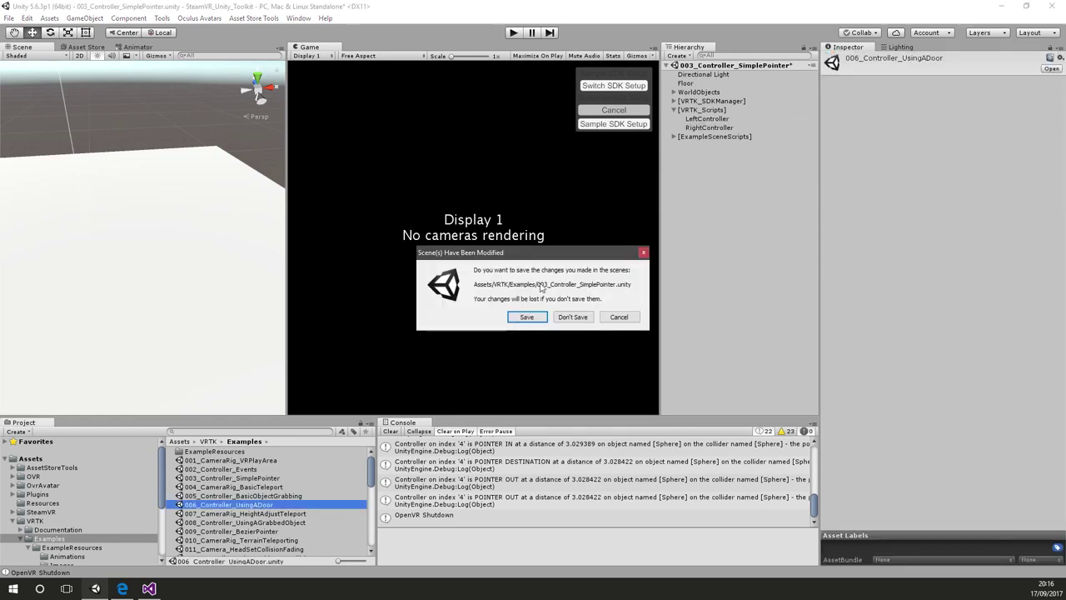
{"action": "left_click", "coordinate": [572, 317]}
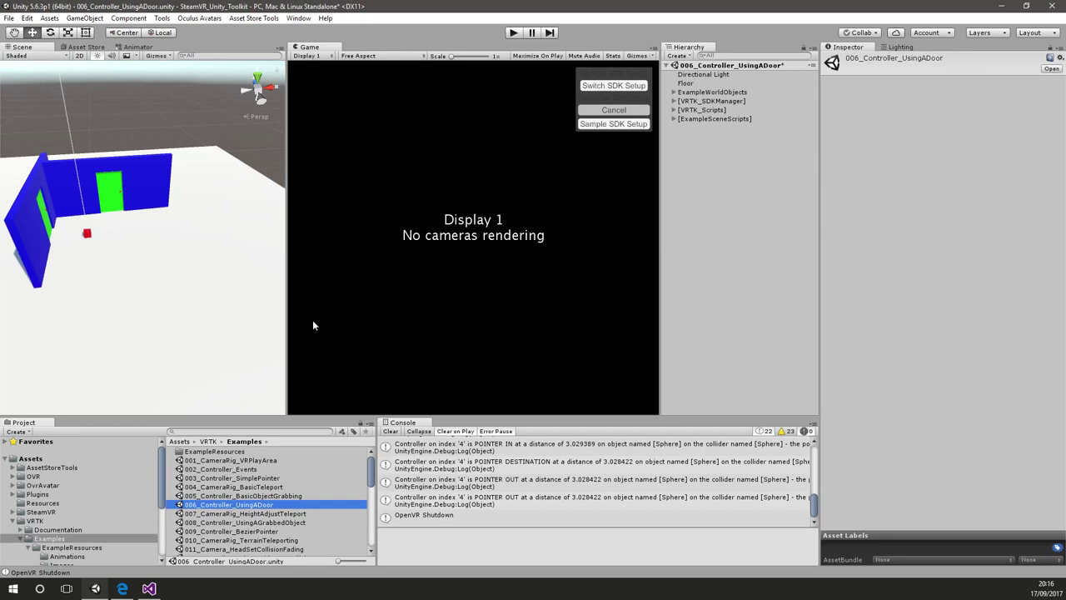
Widen the Scene view and select the green door Panel of Doorway 1 up close
{"action": "left_click_drag", "start_coordinate": [289, 192], "coordinate": [434, 195]}
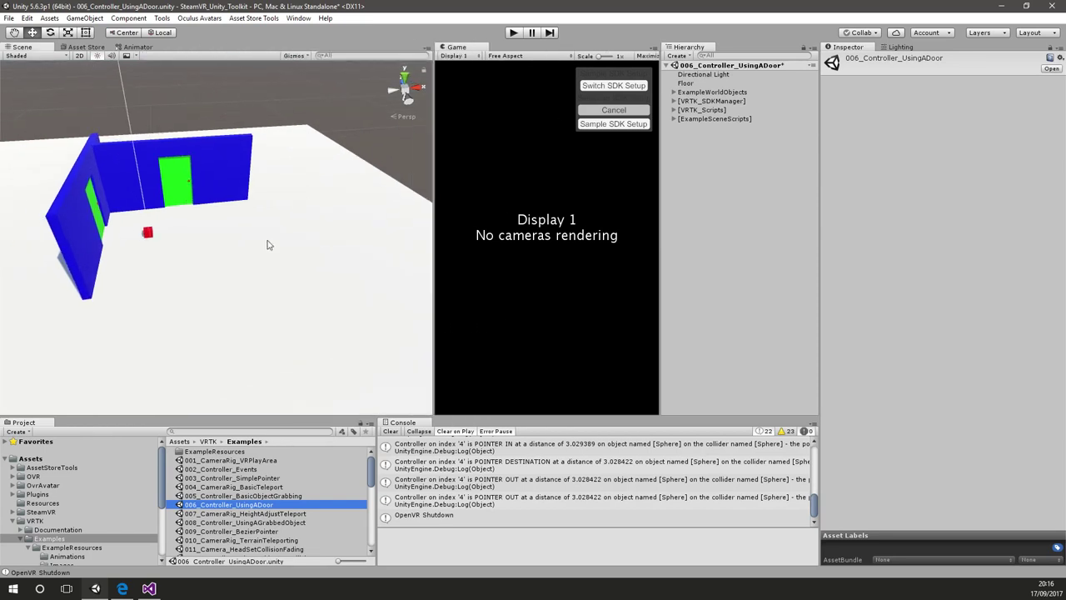
{"action": "key", "text": "w"}
{"action": "right_click_drag", "start_coordinate": [267, 245], "coordinate": [1065, 223]}
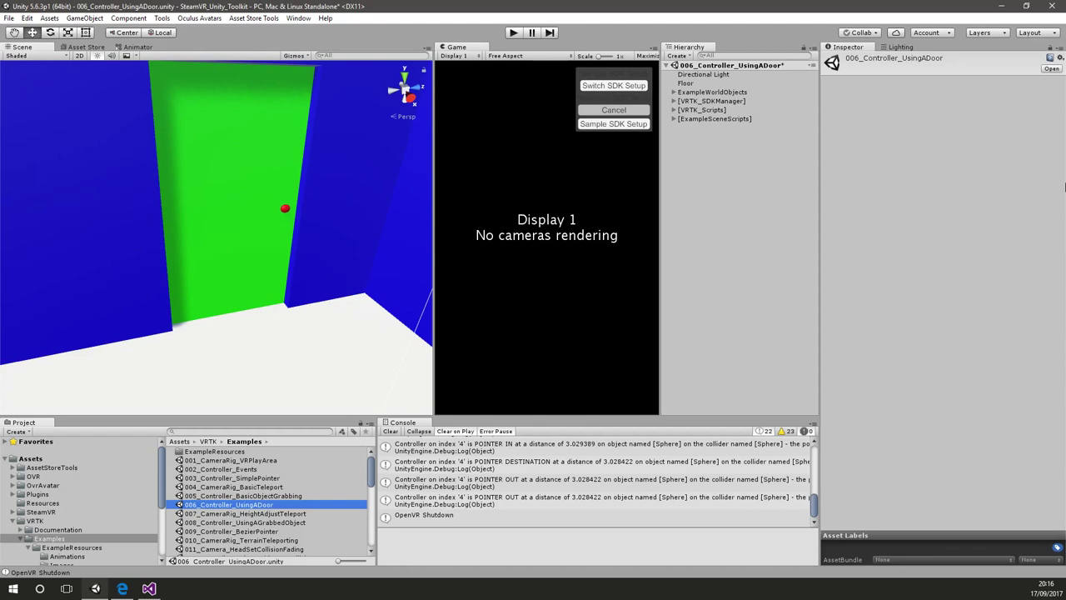
{"action": "left_click", "coordinate": [243, 135]}
{"action": "right_click_drag", "start_coordinate": [298, 279], "coordinate": [296, 265]}
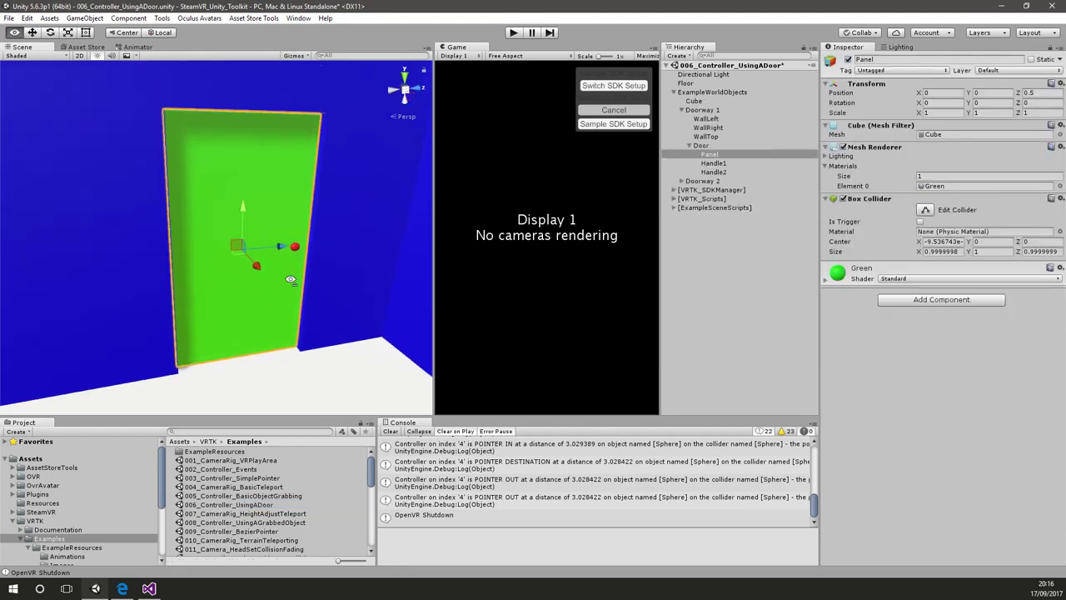
{"action": "scroll", "coordinate": [290, 282], "scroll_direction": "down", "scroll_amount": 2}
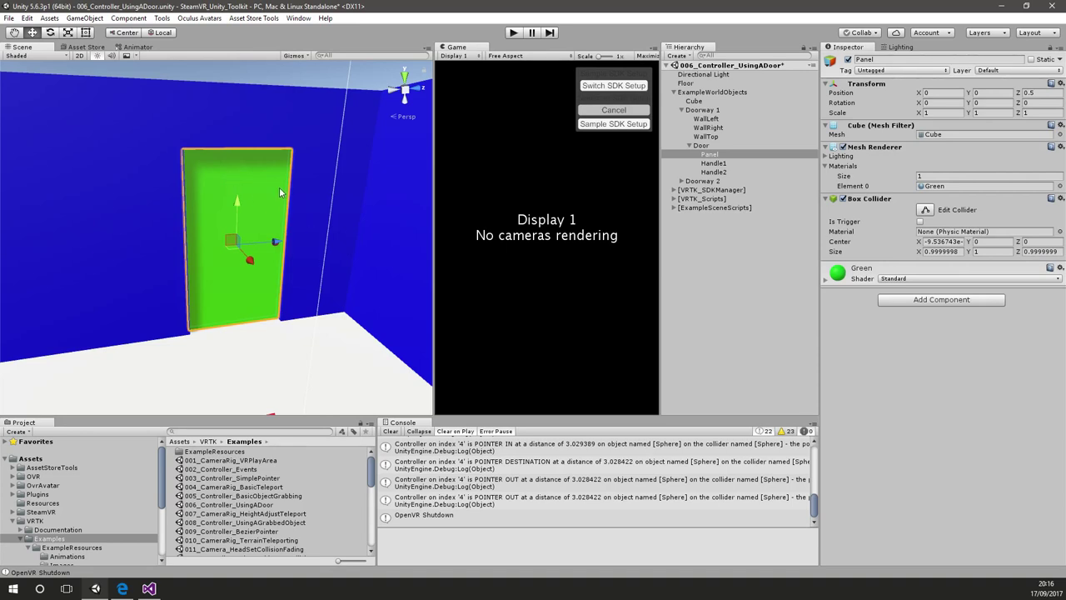
Add a VRTK_Pointer component to RightController under [VRTK_Scripts]
{"action": "left_click_drag", "start_coordinate": [266, 284], "coordinate": [237, 274], "text": "alt"}
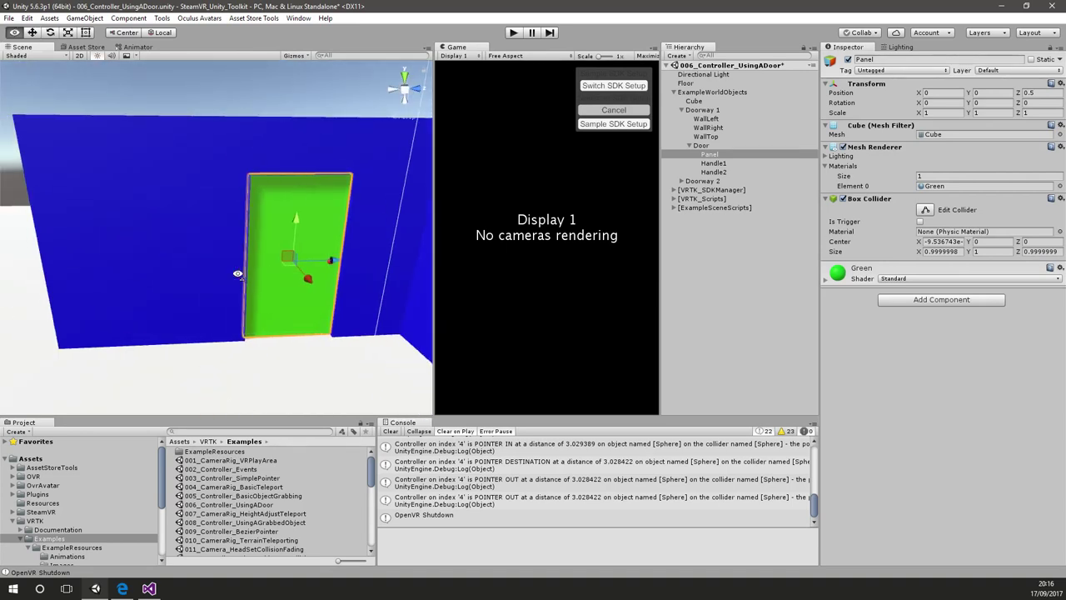
{"action": "left_click", "coordinate": [675, 199]}
{"action": "left_click", "coordinate": [710, 217]}
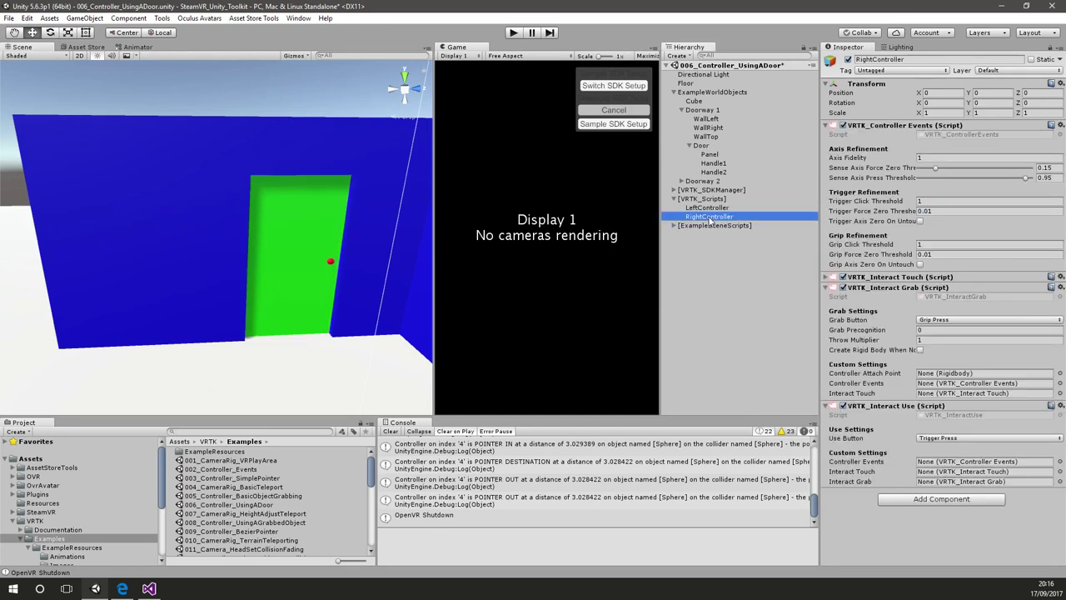
{"action": "left_click", "coordinate": [946, 503]}
{"action": "type", "text": "pointer"}
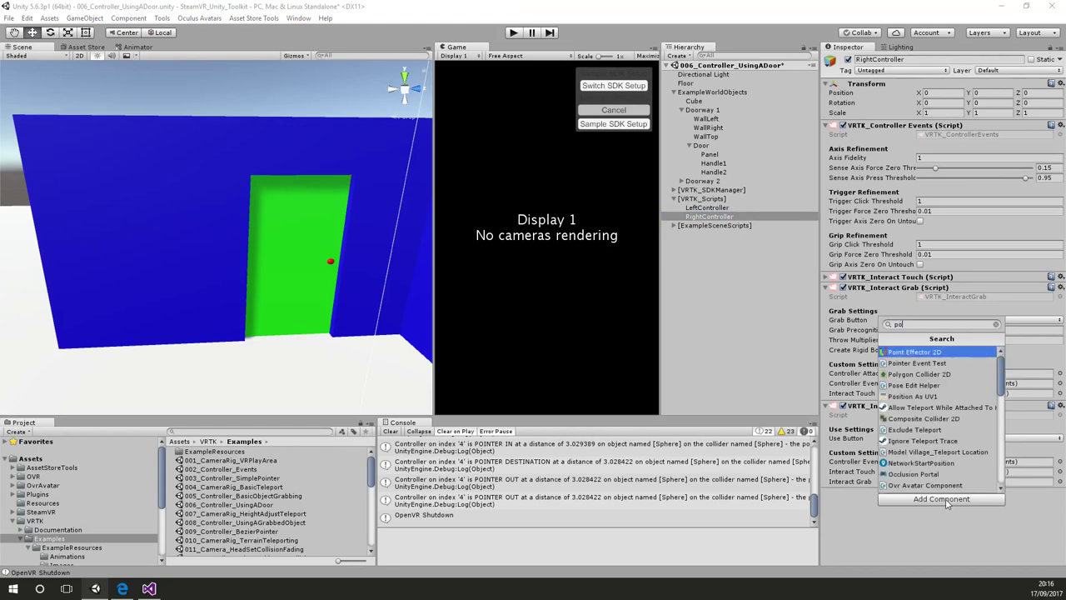
{"action": "key", "text": "Down"}
{"action": "key", "text": "Down"}
{"action": "key", "text": "Down"}
{"action": "key", "text": "Down"}
{"action": "key", "text": "Down"}
{"action": "key", "text": "Return"}
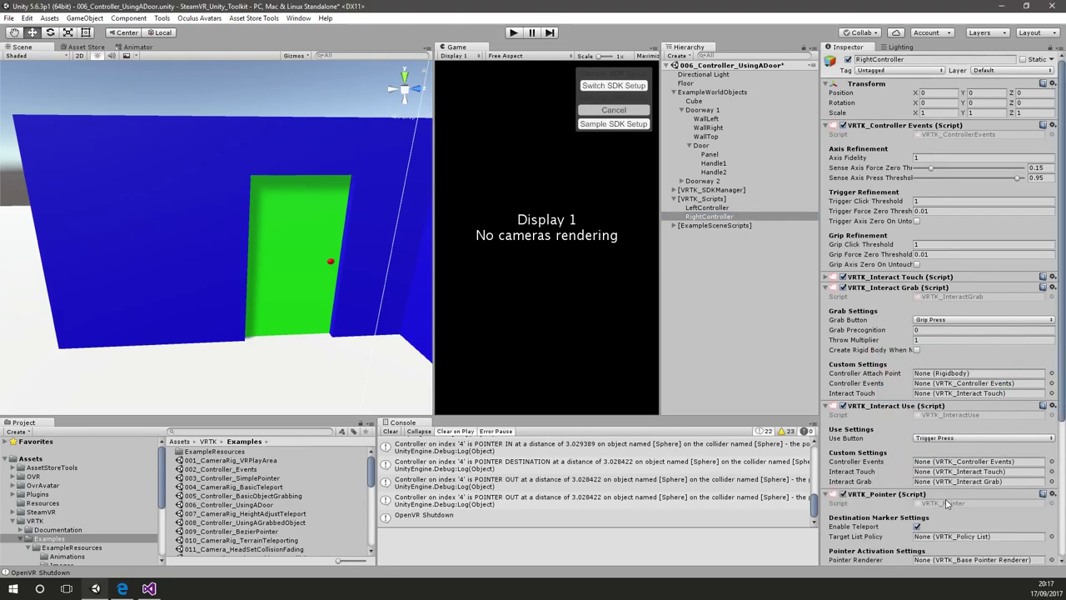
Add a VRTK_StraightPointerRenderer component to RightController below its VRTK_Pointer
{"action": "scroll", "coordinate": [941, 466], "scroll_direction": "down", "scroll_amount": 5}
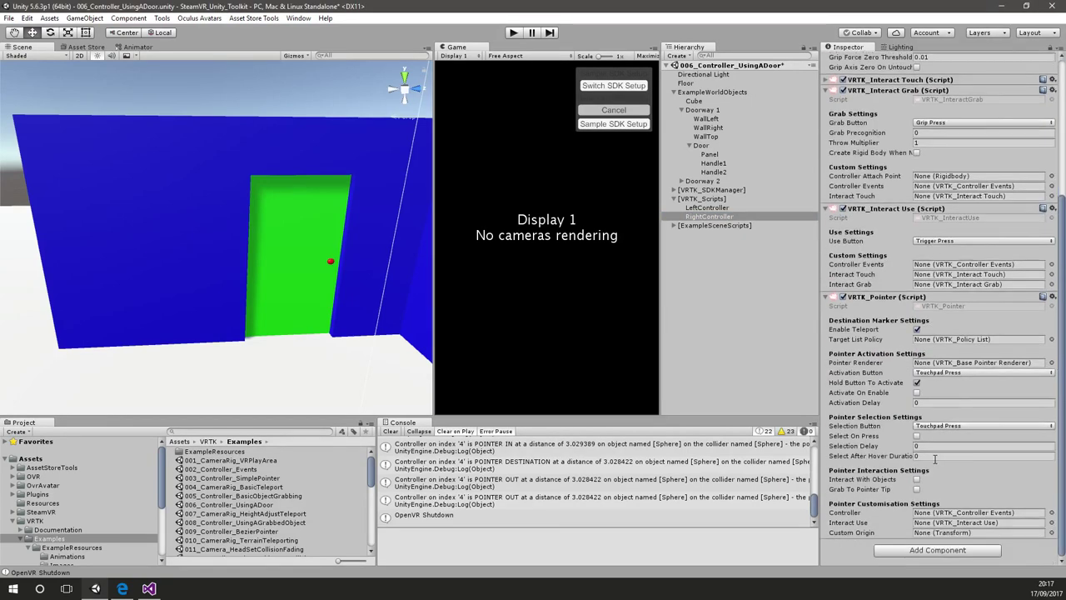
{"action": "left_click", "coordinate": [921, 551]}
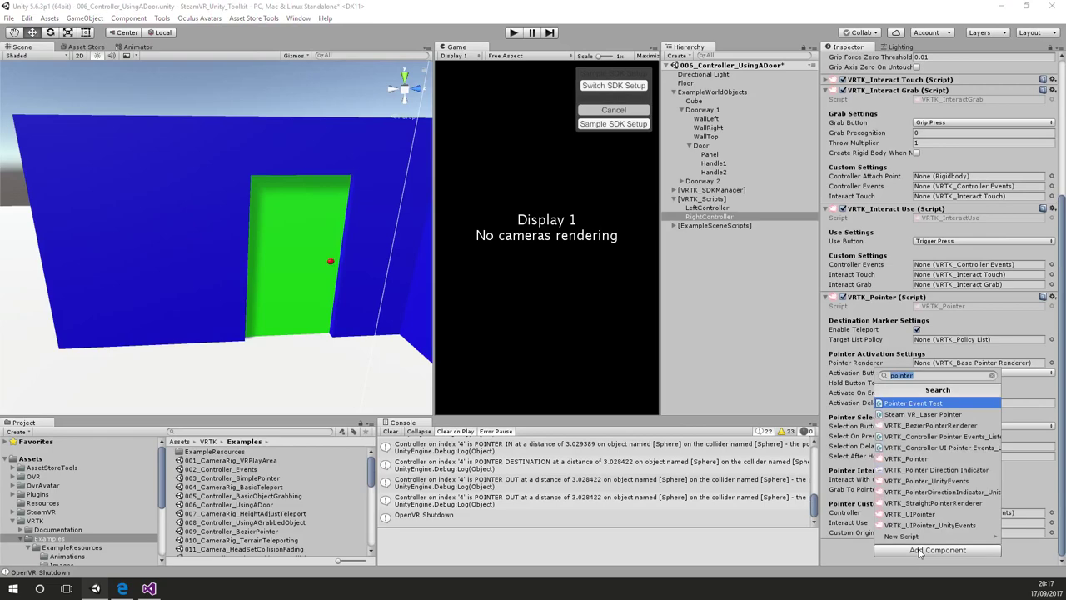
{"action": "left_click", "coordinate": [941, 503]}
Enable Pointer Activates Use Action in the Openable_Door script of Doorway 1's Door
{"action": "left_click", "coordinate": [275, 226]}
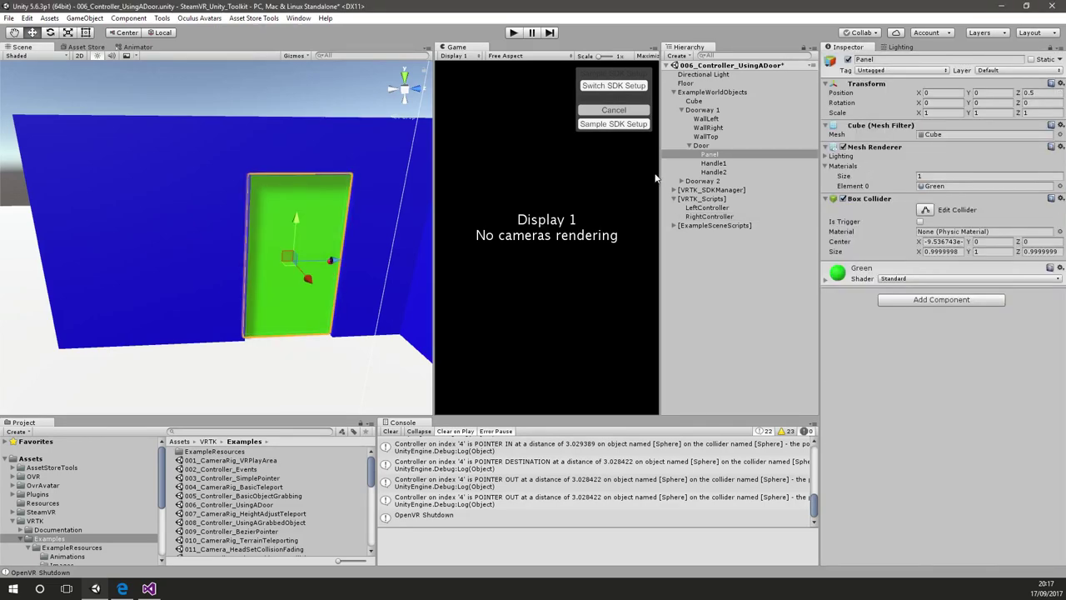
{"action": "left_click", "coordinate": [704, 146]}
{"action": "scroll", "coordinate": [899, 374], "scroll_direction": "down", "scroll_amount": 2}
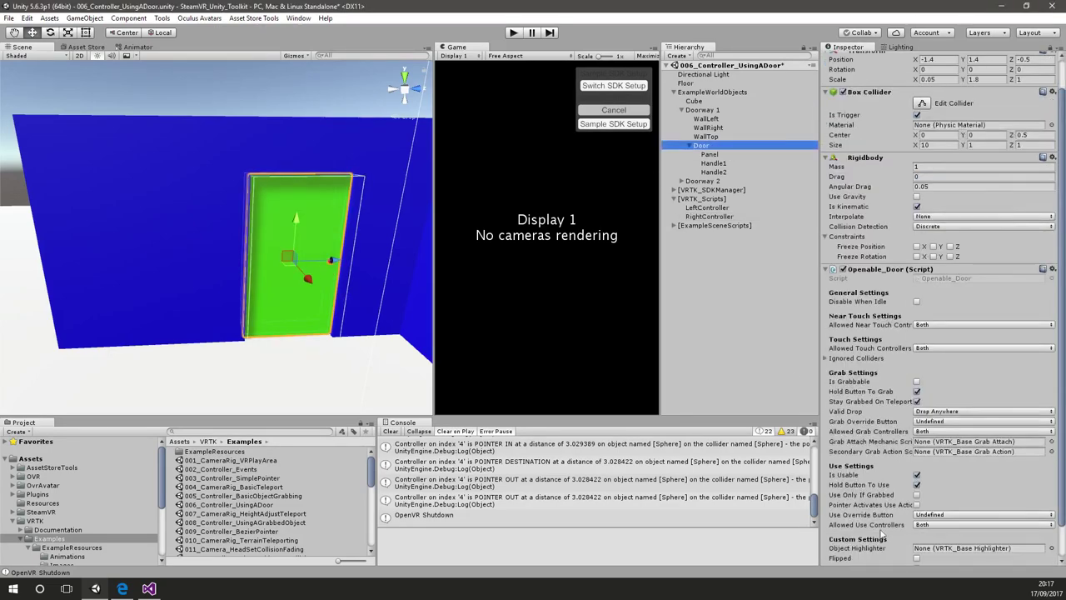
{"action": "left_click", "coordinate": [917, 505]}
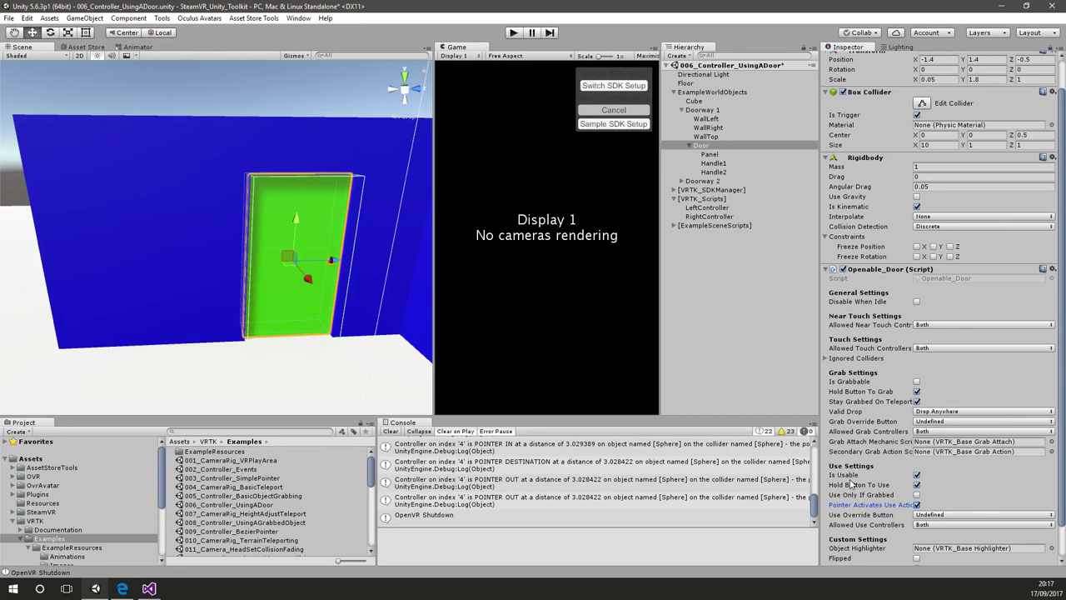
{"action": "left_click", "coordinate": [918, 484]}
{"action": "left_click", "coordinate": [917, 485]}
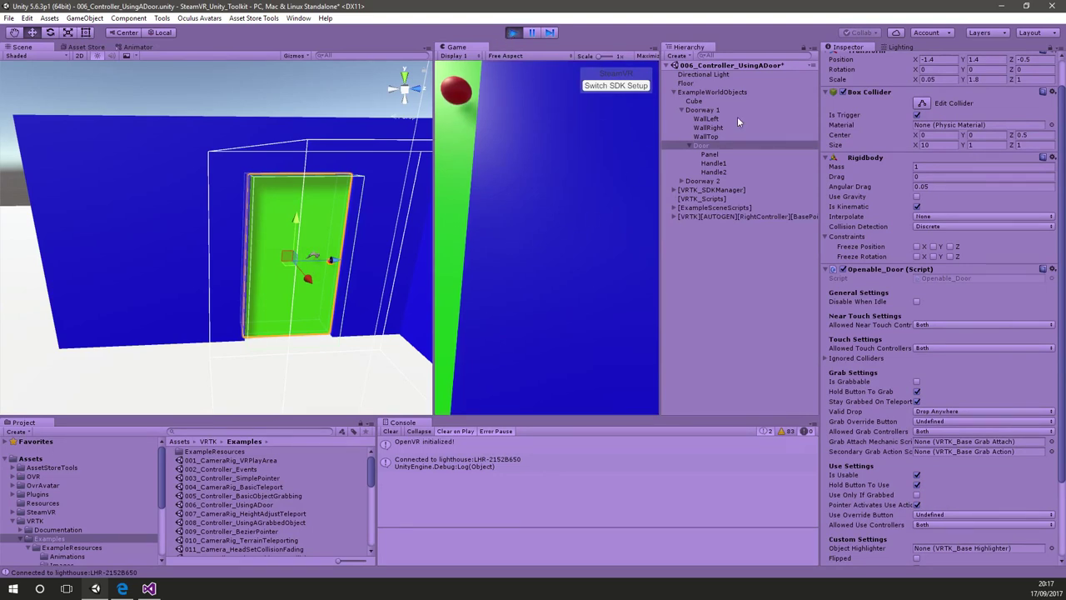
While the scene is running, move the SteamVR setup under SDKSetups back to X 1.396, and exit play mode
{"action": "left_click", "coordinate": [675, 190]}
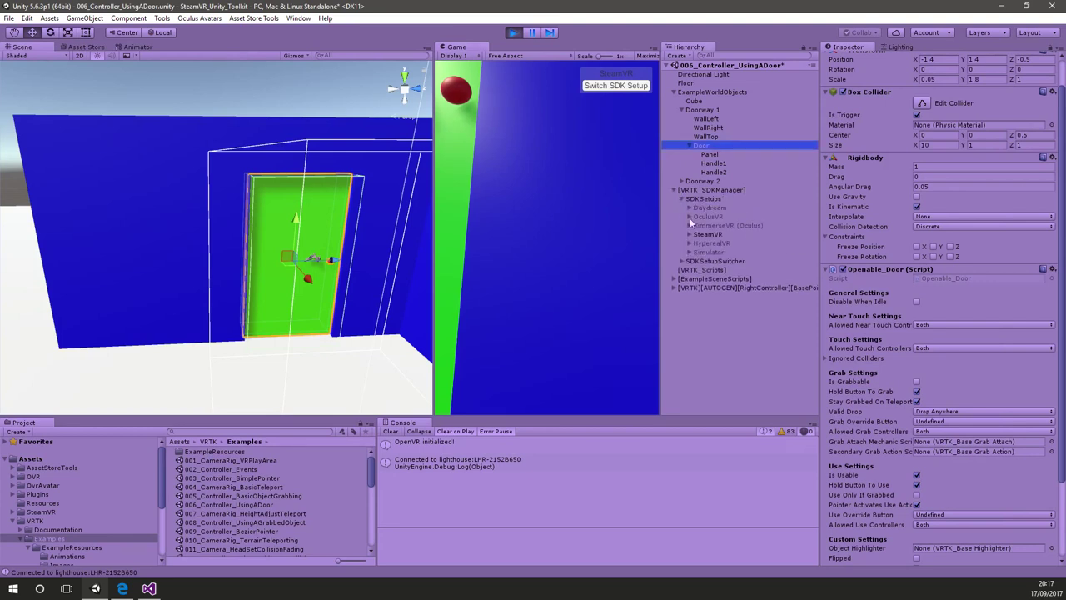
{"action": "left_click", "coordinate": [691, 234]}
{"action": "scroll", "coordinate": [369, 315], "scroll_direction": "down", "scroll_amount": 1}
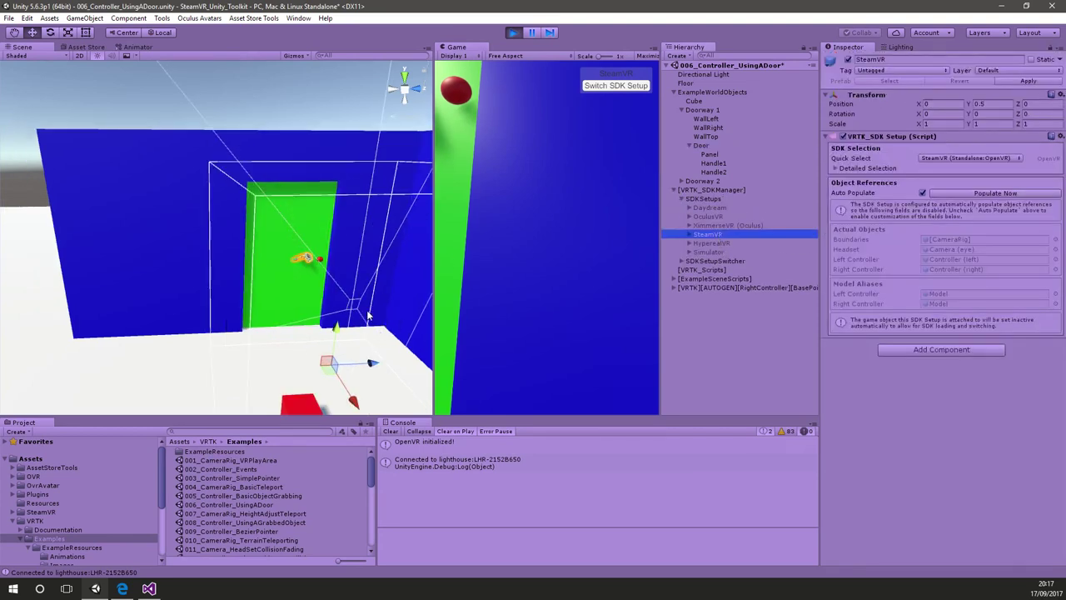
{"action": "scroll", "coordinate": [370, 315], "scroll_direction": "down", "scroll_amount": 2}
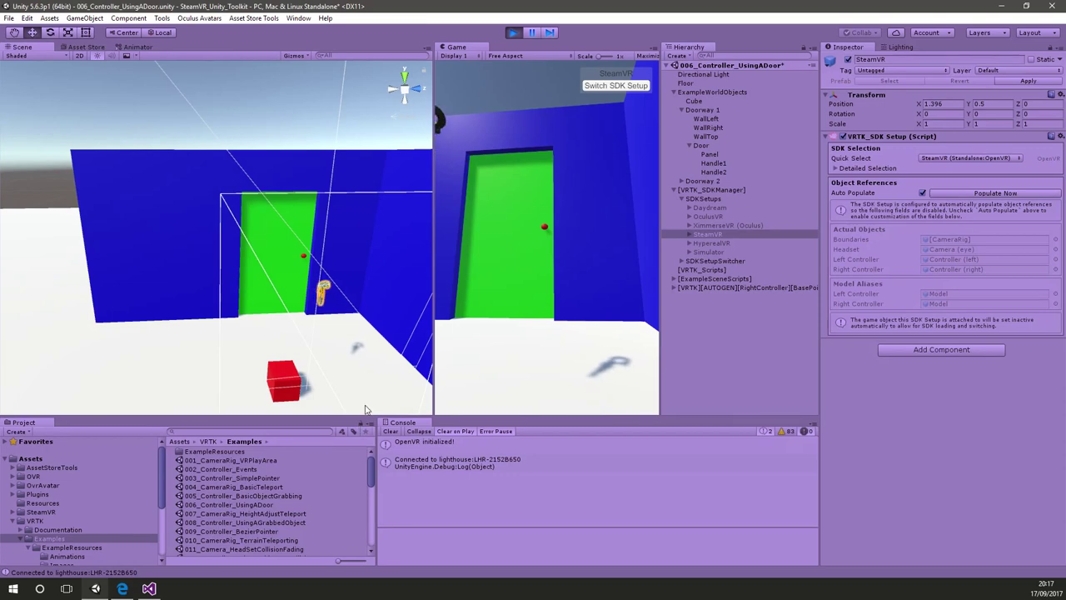
{"action": "left_click", "coordinate": [935, 103]}
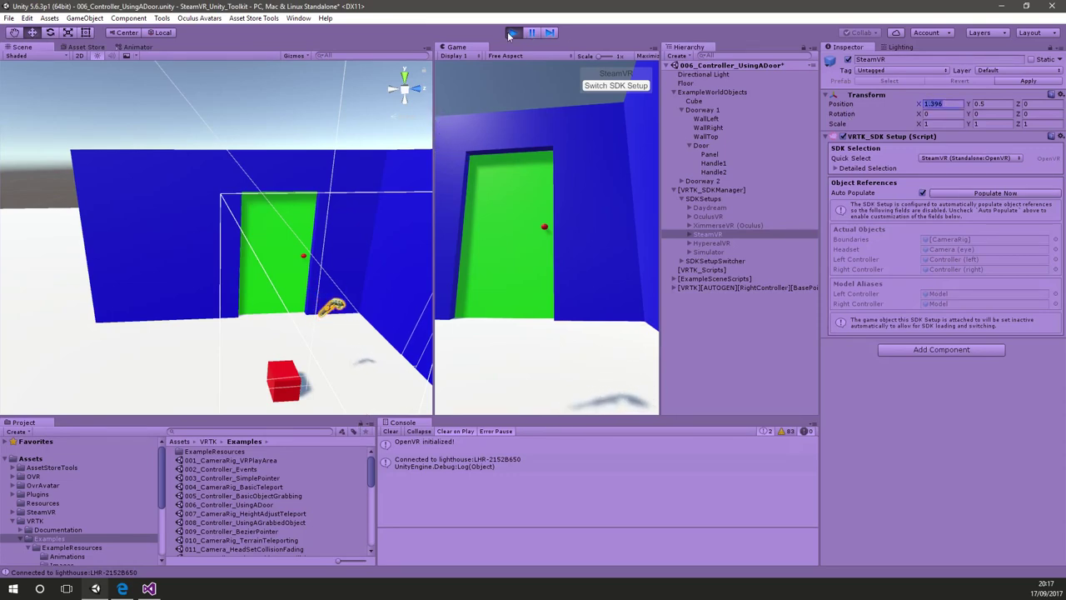
{"action": "left_click", "coordinate": [511, 33]}
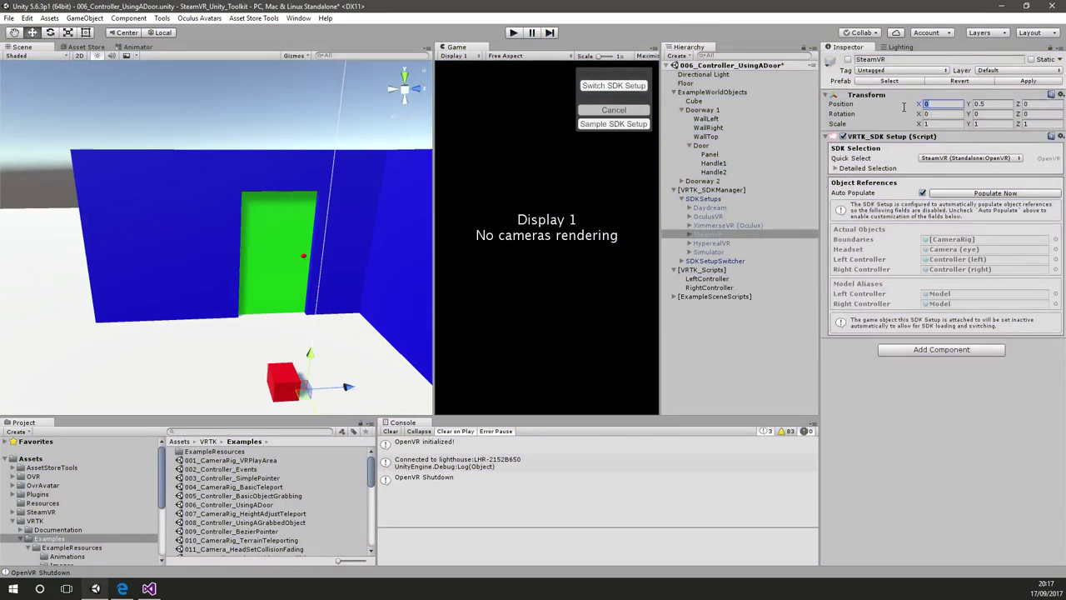
Reopen the 006_Controller_UsingADoor scene by way of 005_Controller_BasicObjectGrabbing, discarding the unsaved changes
{"action": "key", "text": "ctrl+b"}
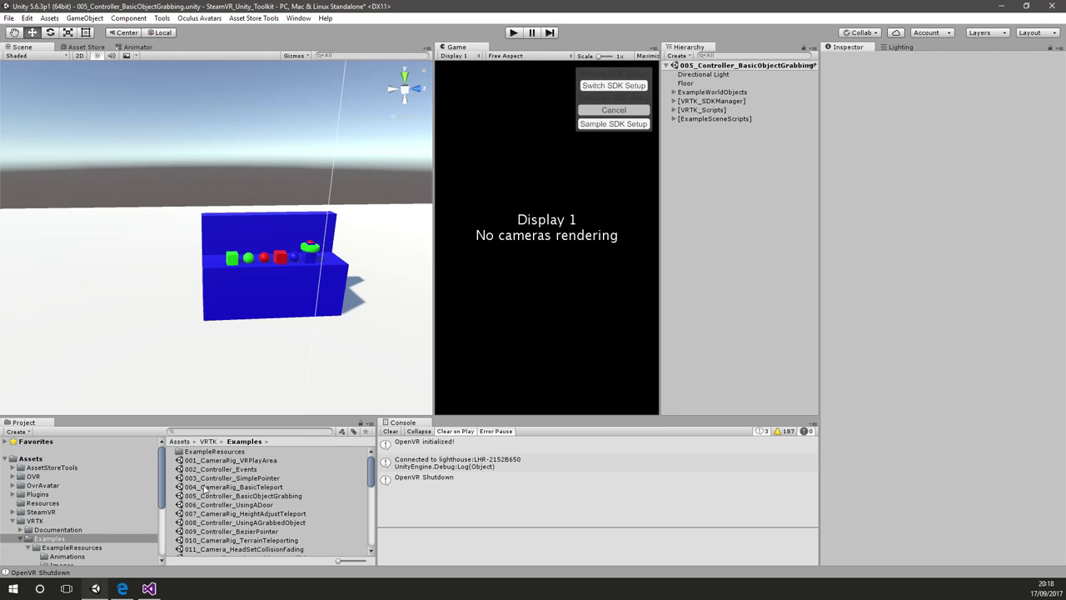
{"action": "double_click", "coordinate": [261, 506]}
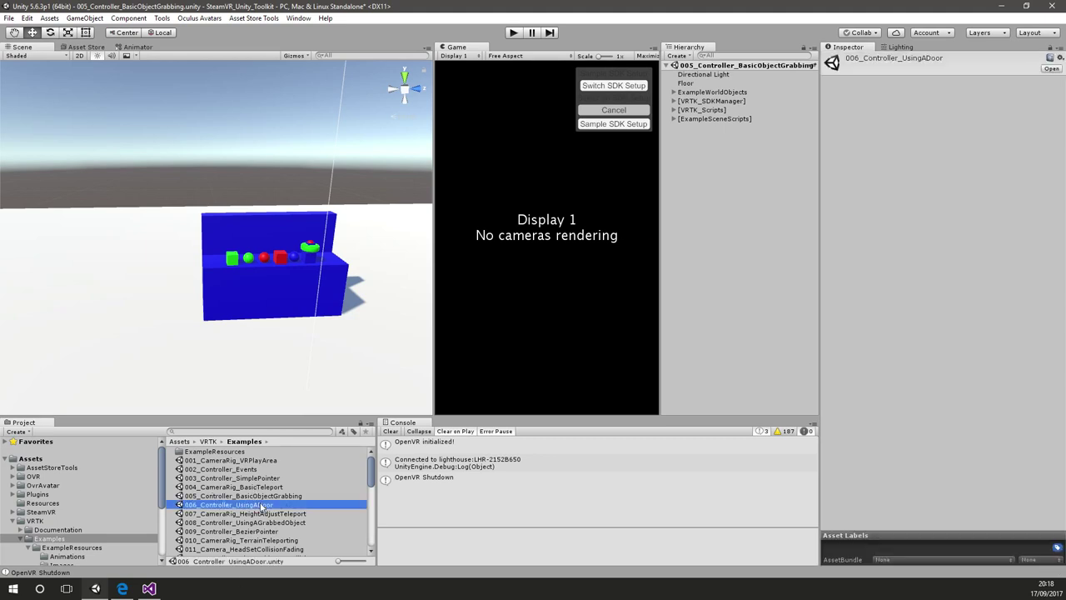
{"action": "left_click", "coordinate": [584, 318]}
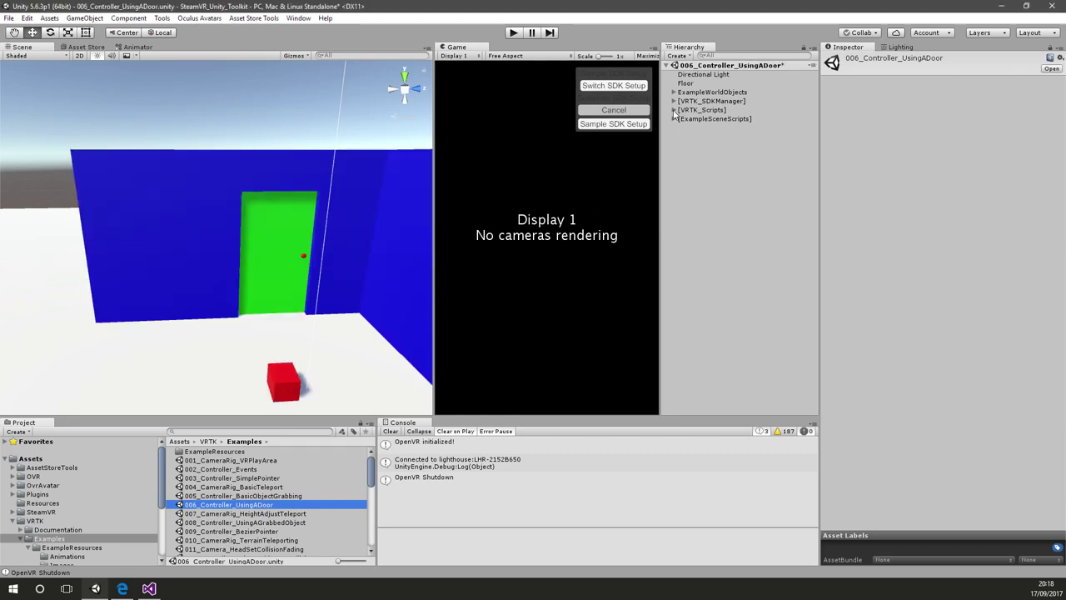
Set the X position of the SteamVR object under [VRTK_SDKManager] SDKSetups to 1.36
{"action": "left_click", "coordinate": [674, 110]}
{"action": "left_click", "coordinate": [674, 101]}
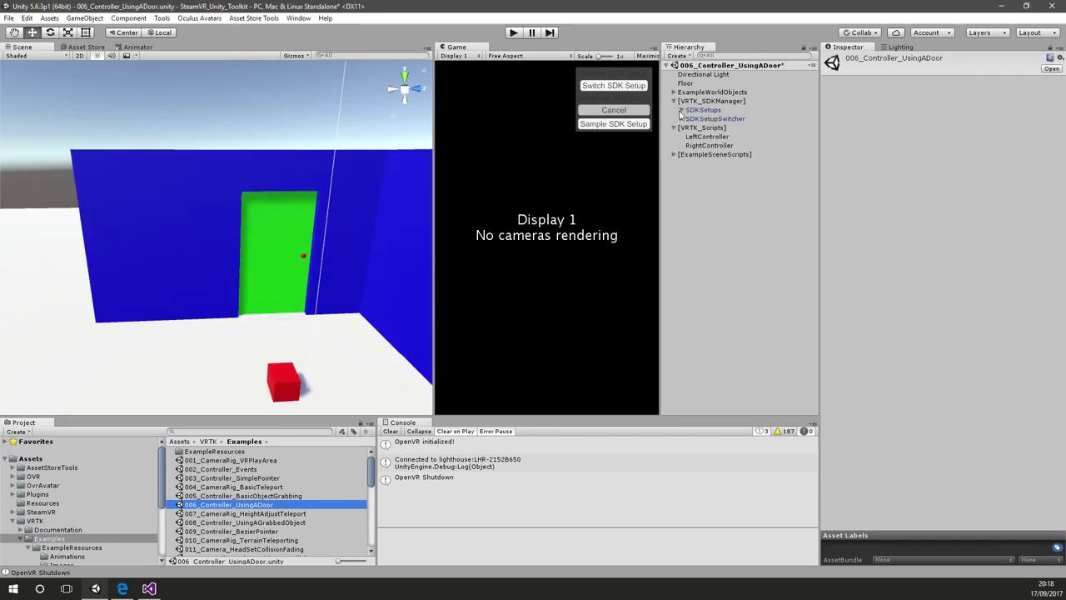
{"action": "left_click", "coordinate": [682, 110]}
{"action": "left_click", "coordinate": [713, 145]}
{"action": "left_click", "coordinate": [940, 103]}
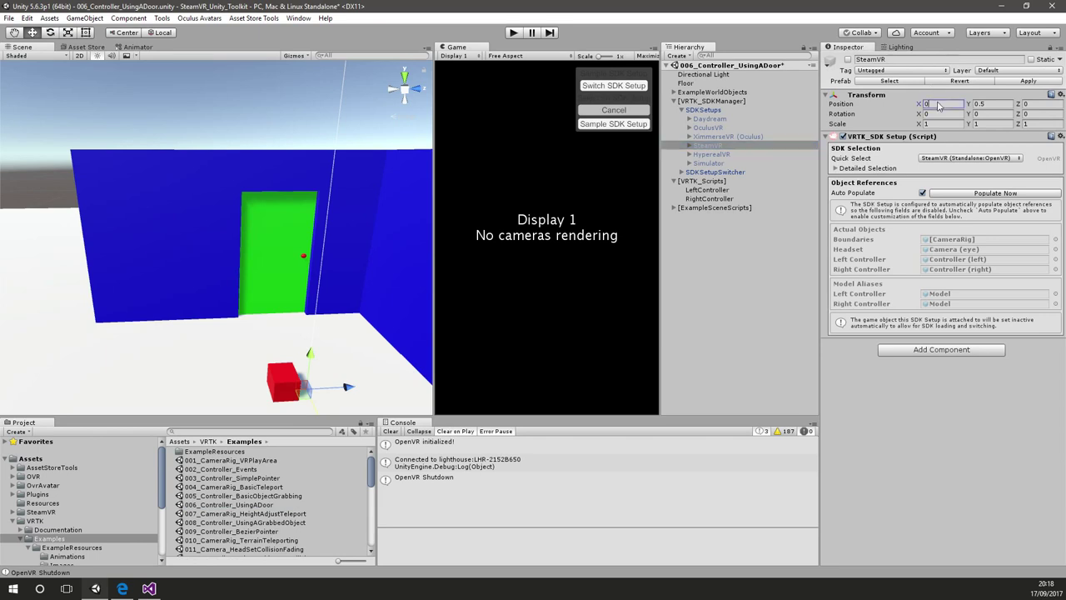
{"action": "type", "text": "1."}
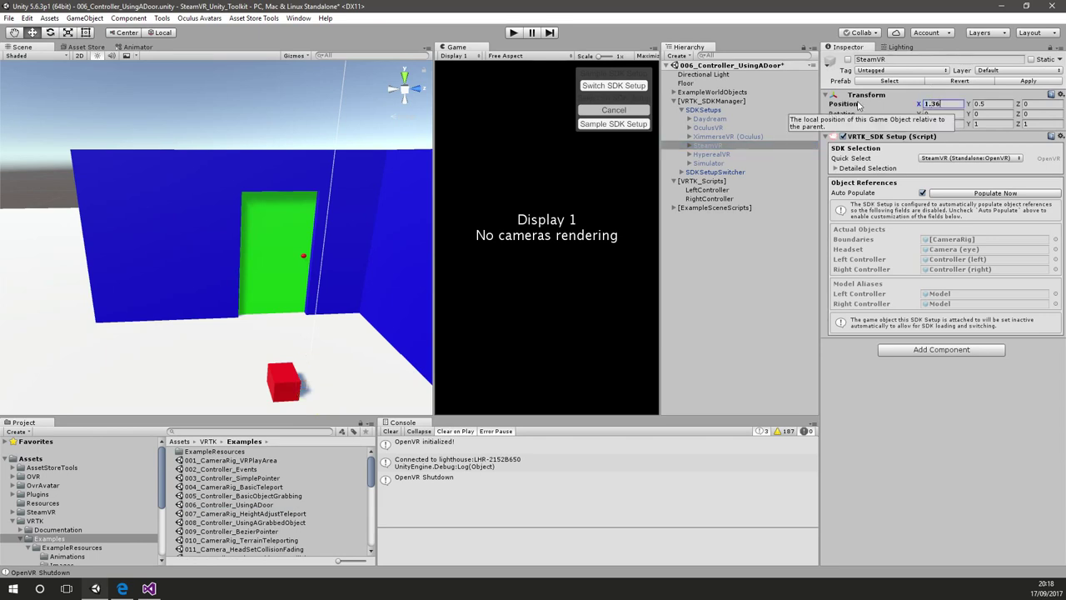
{"action": "type", "text": "36"}
{"action": "left_click", "coordinate": [724, 244]}
Add the VRTK_Pointer script to the RightController object in the reopened door scene
{"action": "left_click", "coordinate": [705, 200]}
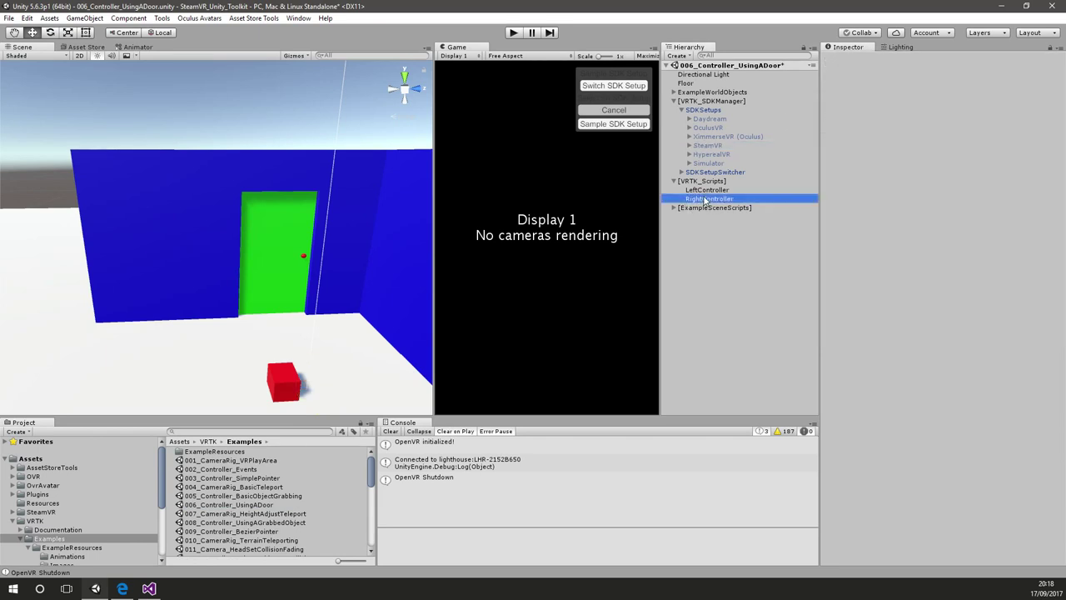
{"action": "left_click", "coordinate": [929, 502]}
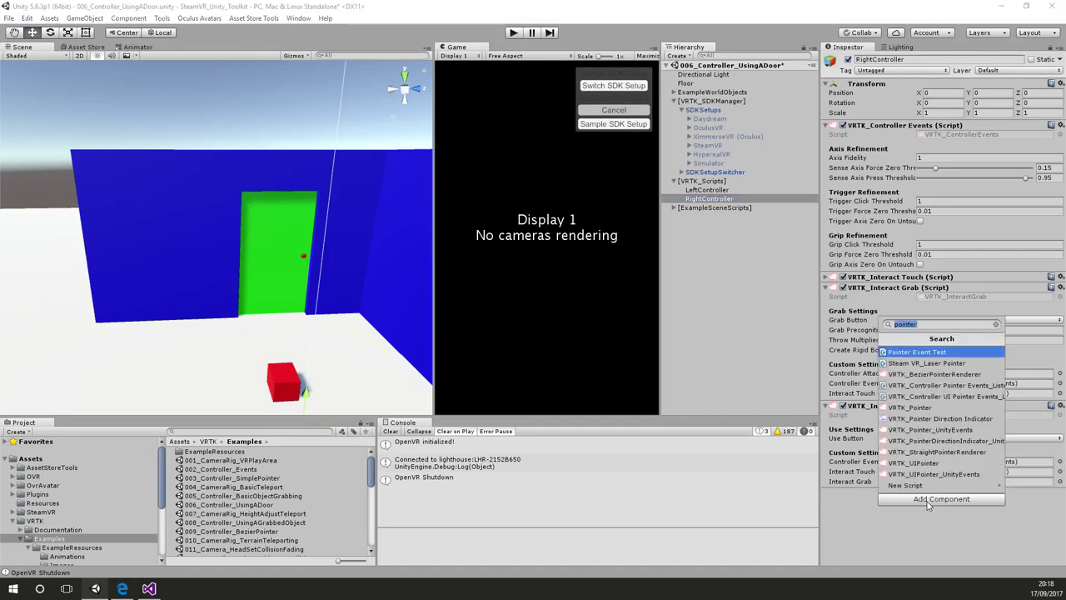
{"action": "key", "text": "Down"}
{"action": "key", "text": "Down"}
{"action": "key", "text": "Down"}
{"action": "key", "text": "Down"}
{"action": "key", "text": "Down"}
{"action": "key", "text": "Return"}
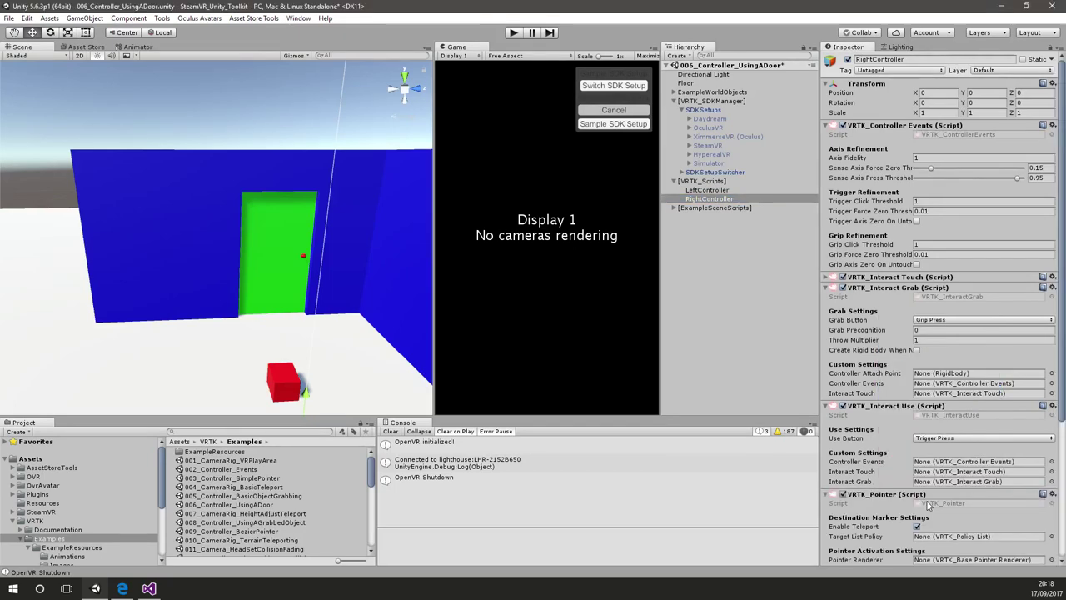
Add the VRTK_StraightPointerRenderer script to the RightController object
{"action": "scroll", "coordinate": [929, 504], "scroll_direction": "down", "scroll_amount": 5}
{"action": "left_click", "coordinate": [933, 550]}
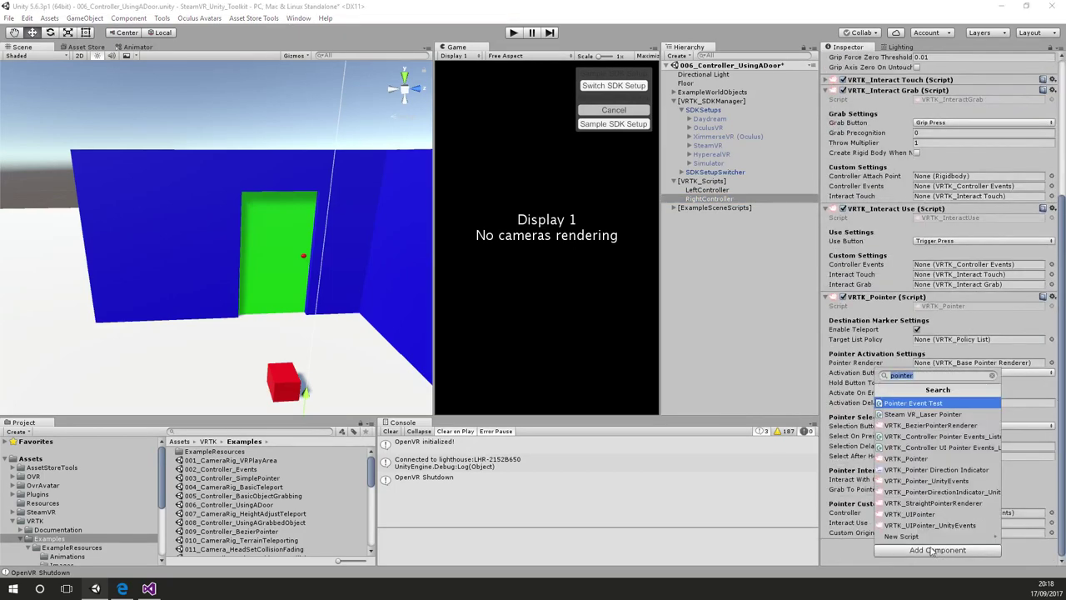
{"action": "left_click", "coordinate": [963, 503]}
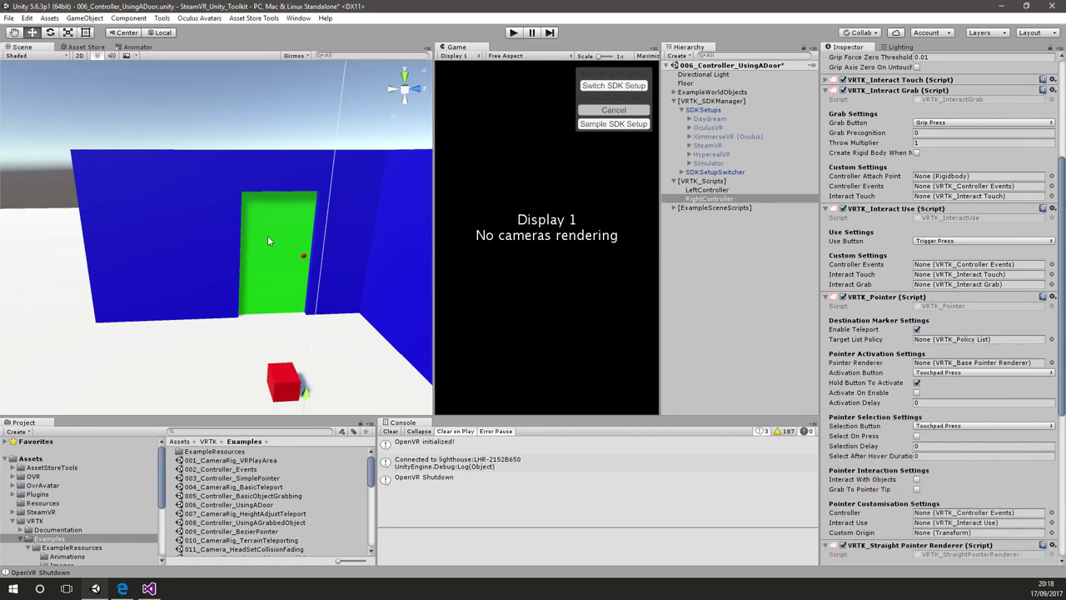
On Doorway 1's Door, enable Pointer Activates Use Action and disable Hold Button To Use, and test the door in play mode
{"action": "left_click", "coordinate": [267, 241]}
{"action": "left_click", "coordinate": [697, 146]}
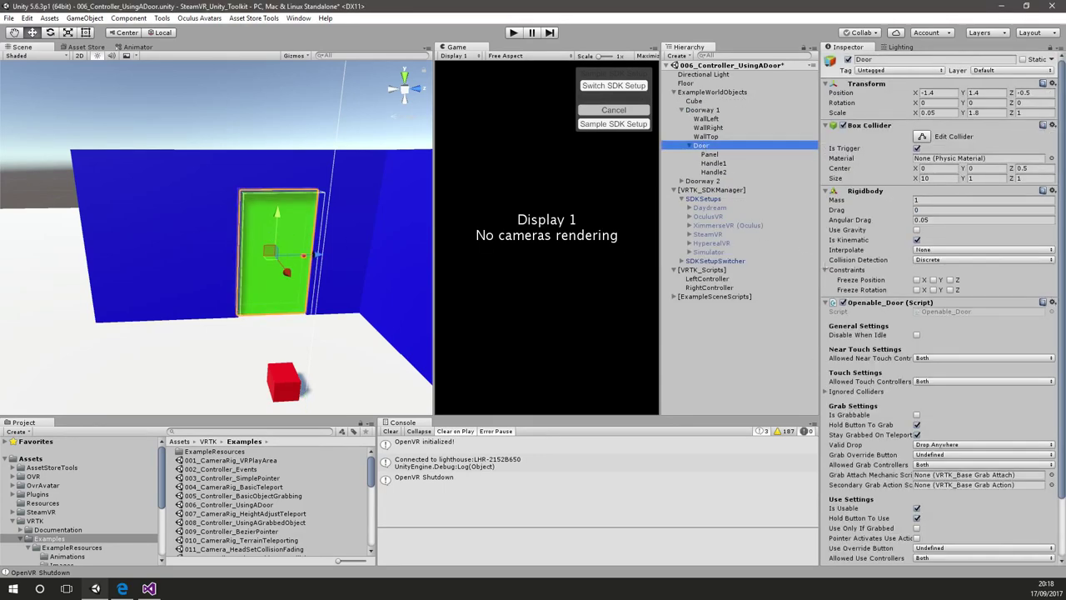
{"action": "left_click", "coordinate": [918, 538]}
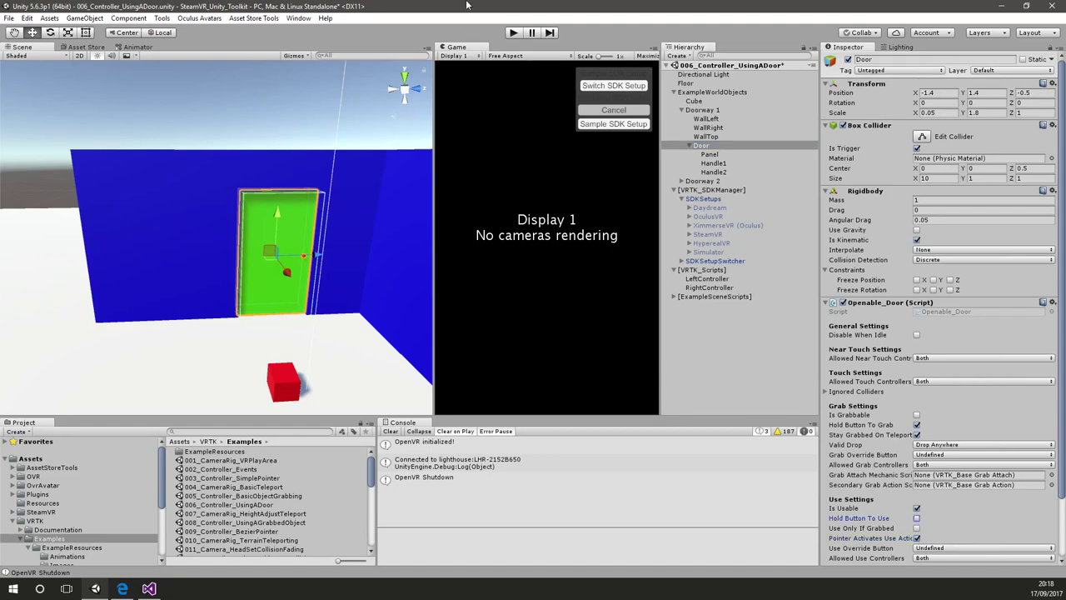
{"action": "left_click", "coordinate": [513, 32]}
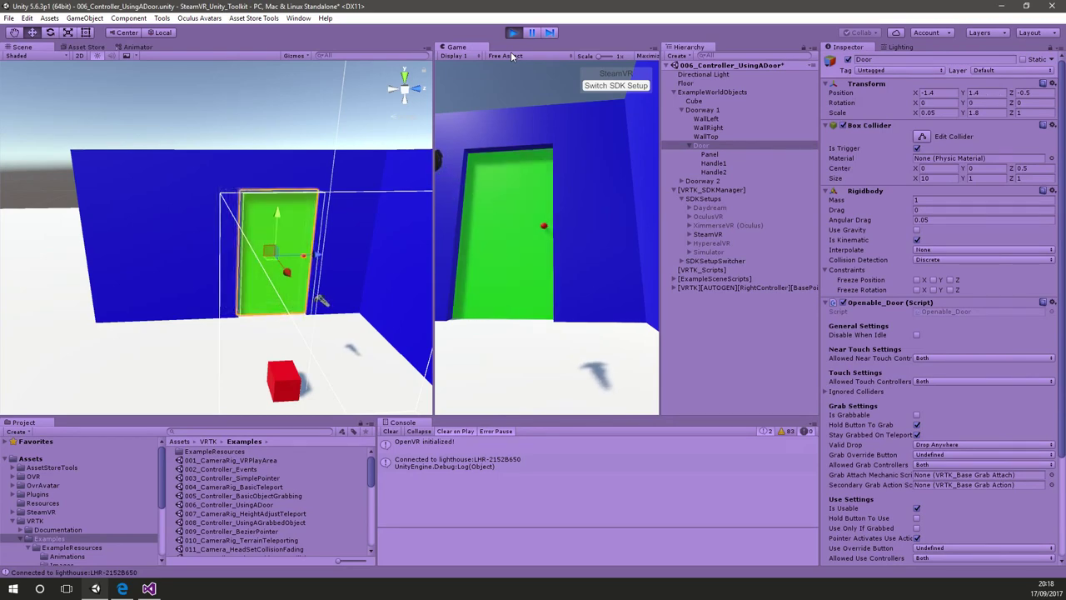
{"action": "left_click", "coordinate": [513, 32]}
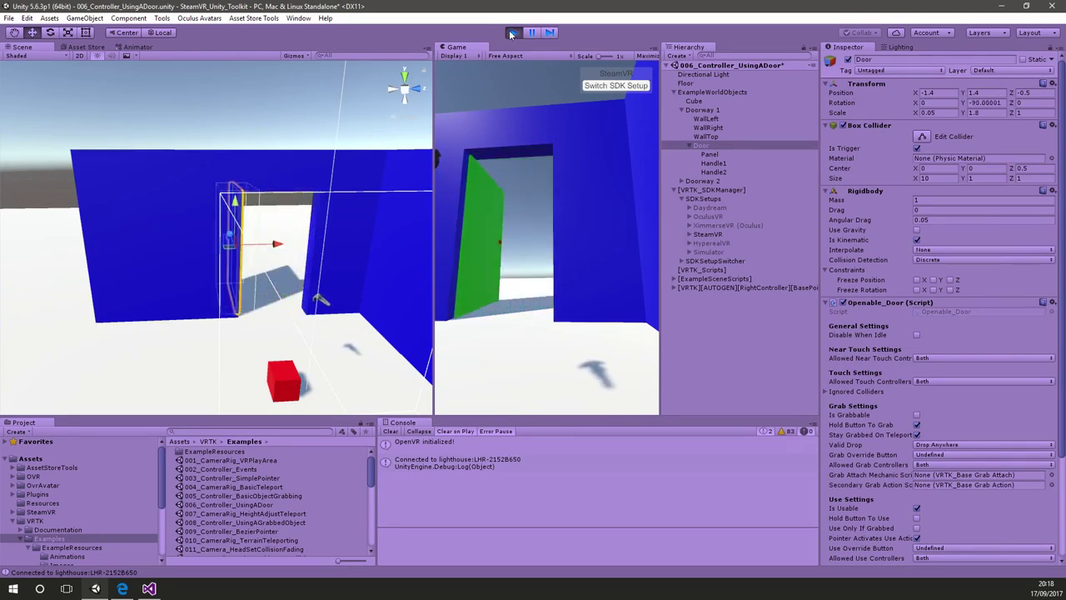
Enable Hold Button To Use on Doorway 1's Door and test the door again in play mode
{"action": "left_click", "coordinate": [917, 518]}
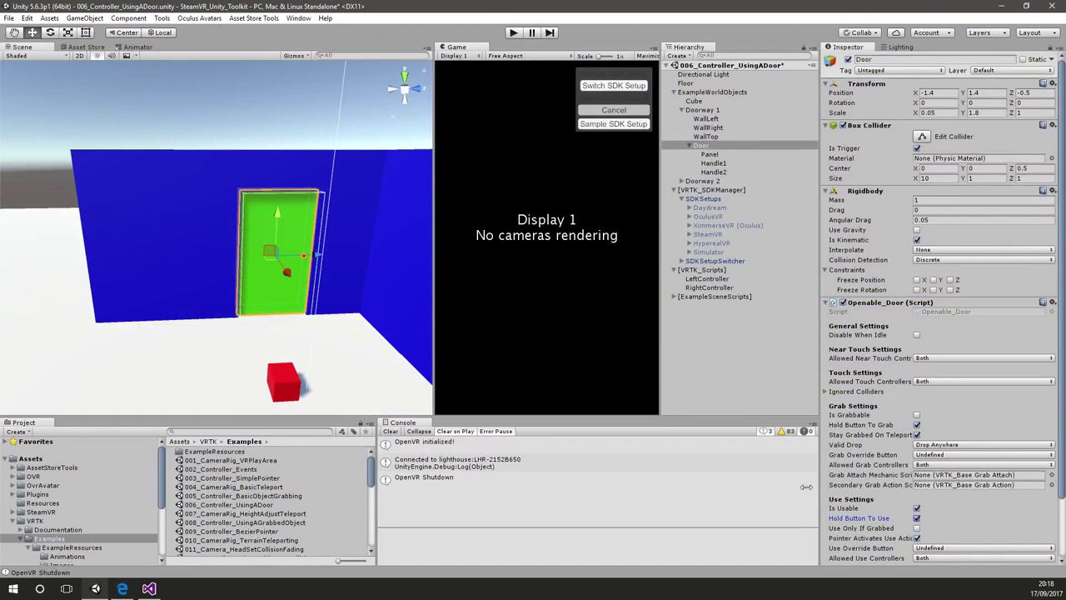
{"action": "left_click", "coordinate": [514, 32]}
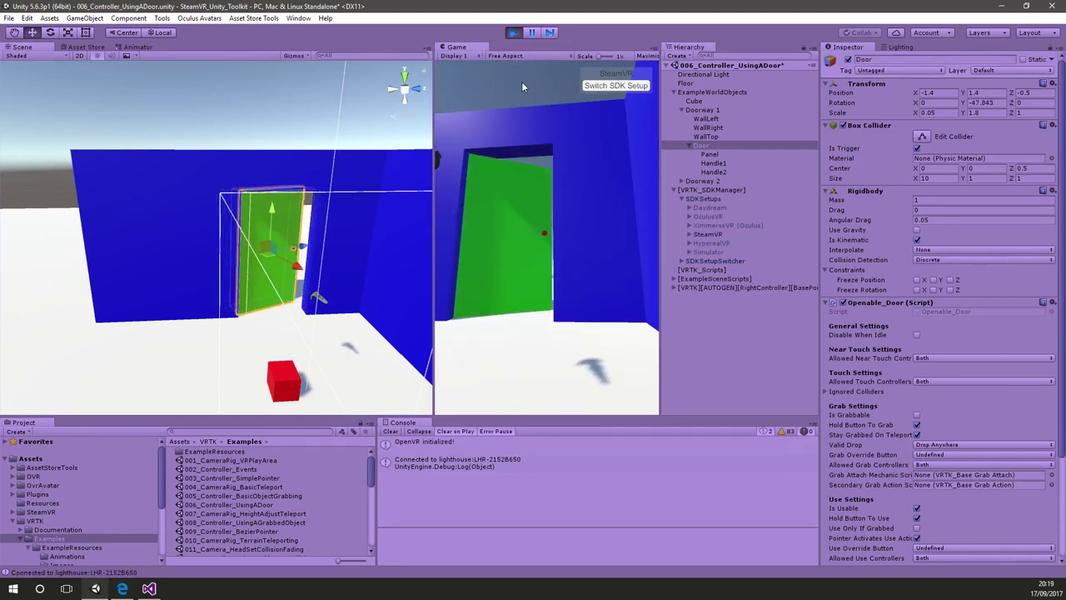
{"action": "left_click", "coordinate": [514, 32]}
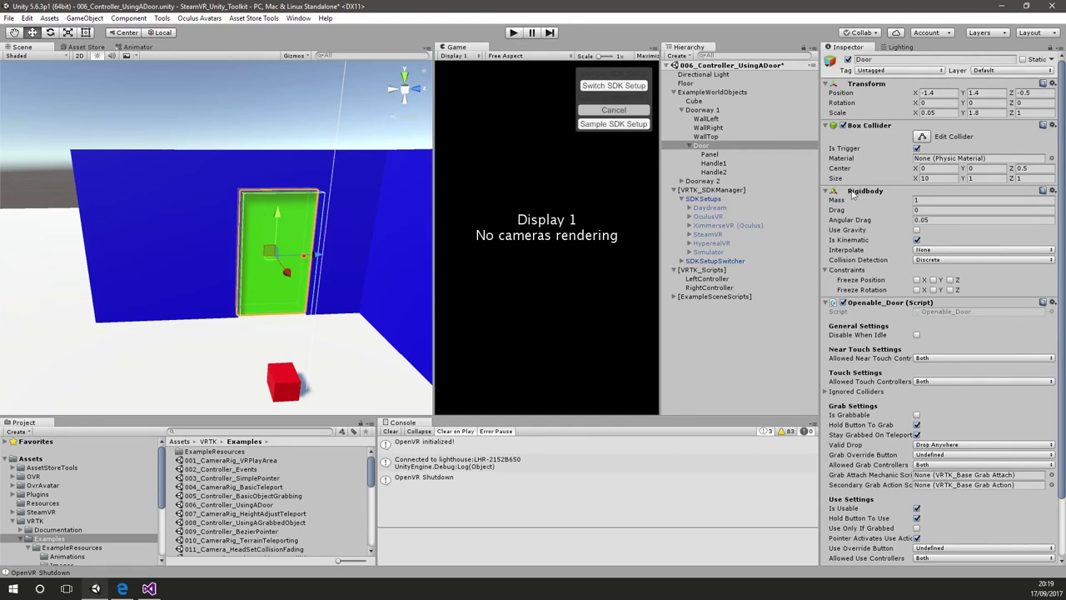
Enable Smooths Position and Smooths Rotation on the RightController's straight pointer renderer and test the pointer in play mode
{"action": "left_click", "coordinate": [705, 287]}
{"action": "scroll", "coordinate": [887, 321], "scroll_direction": "down", "scroll_amount": 6}
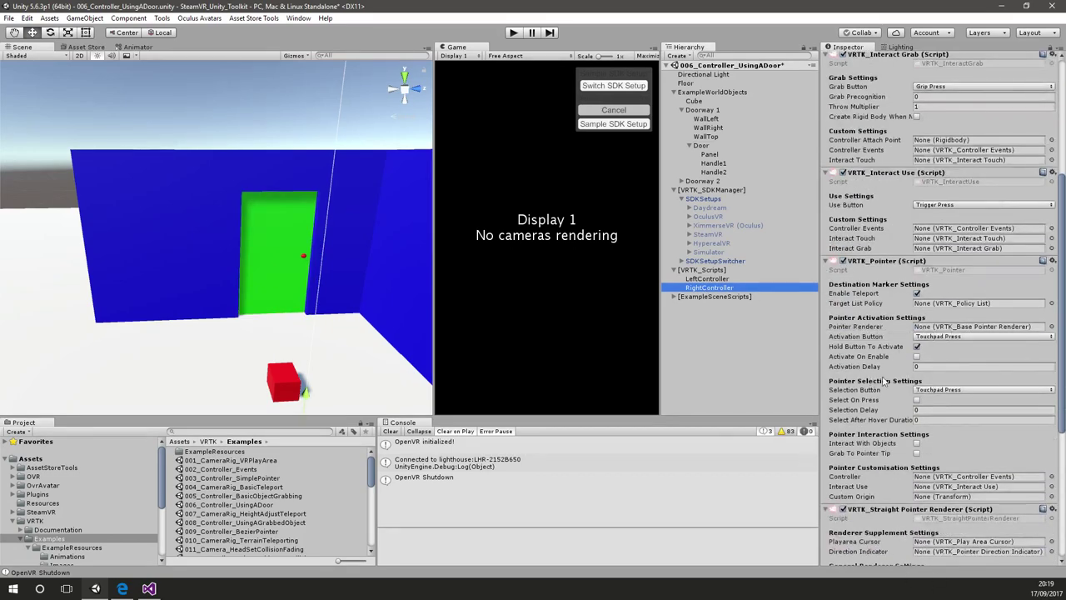
{"action": "scroll", "coordinate": [952, 308], "scroll_direction": "down", "scroll_amount": 3}
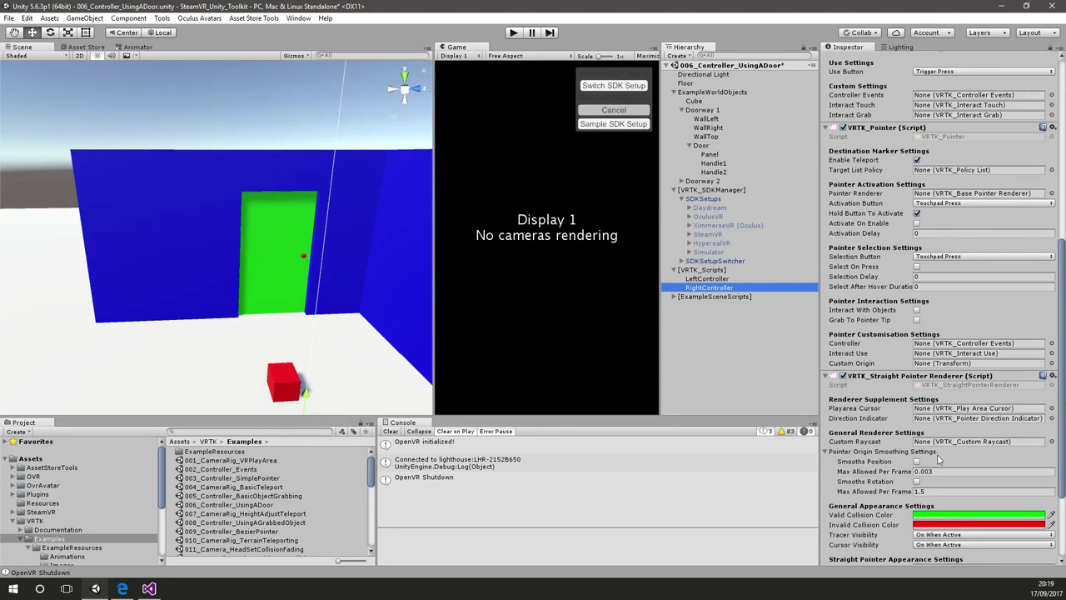
{"action": "left_click", "coordinate": [917, 461]}
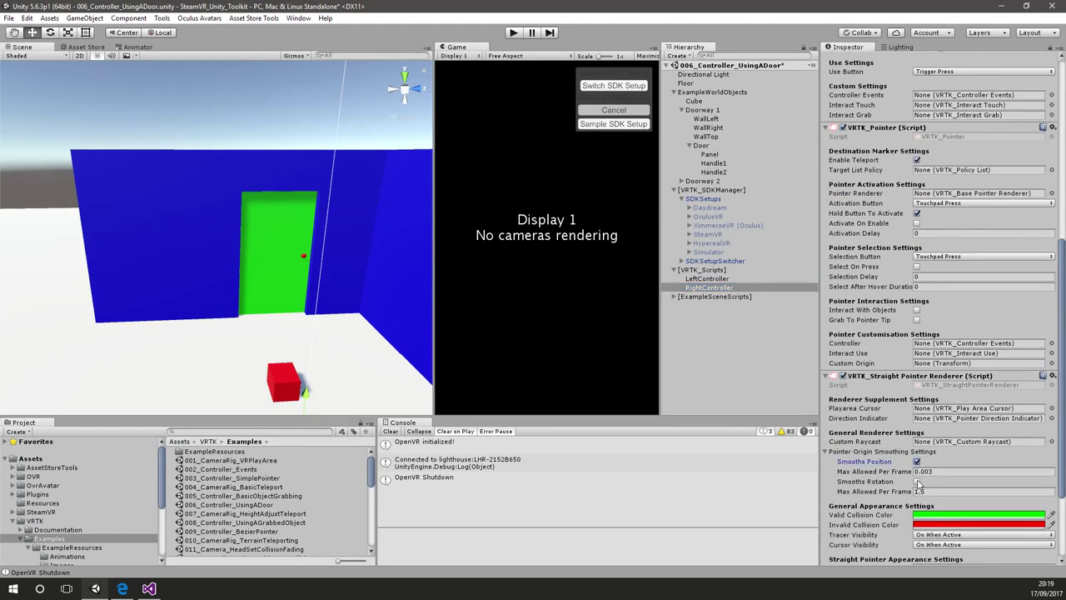
{"action": "left_click", "coordinate": [917, 482]}
{"action": "left_click", "coordinate": [514, 33]}
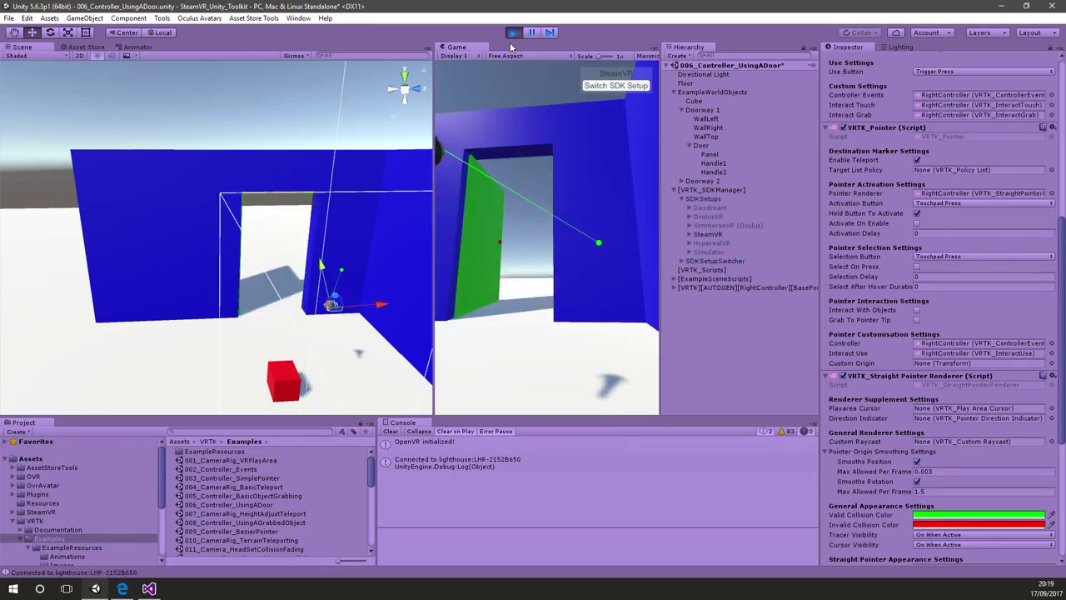
{"action": "left_click", "coordinate": [513, 34]}
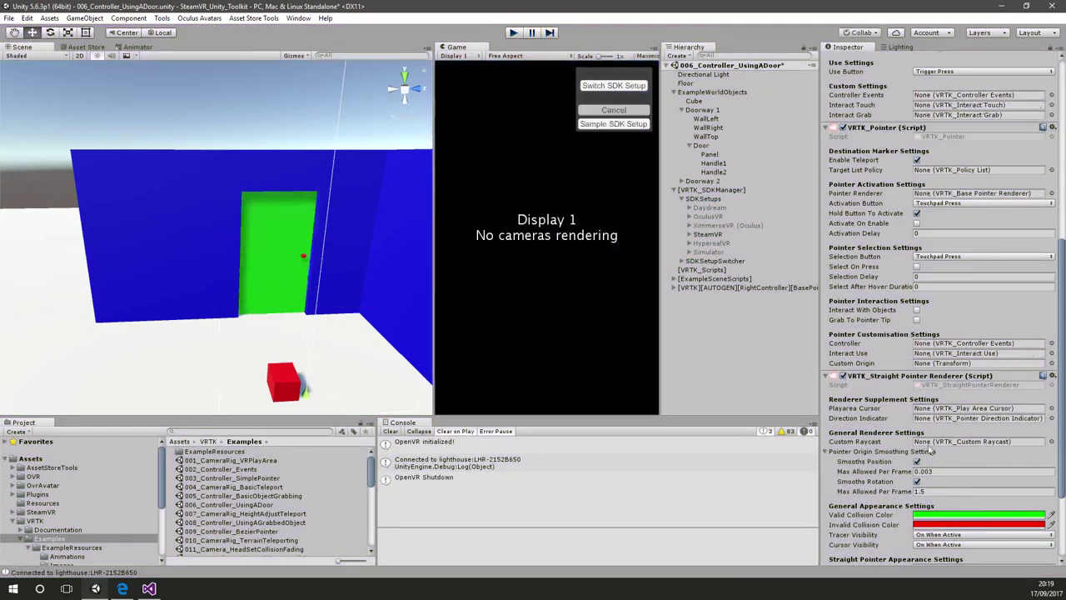
Disable Smooths Position and Smooths Rotation on the straight pointer renderer and test the unsmoothed pointer in play mode
{"action": "left_click", "coordinate": [917, 462]}
{"action": "left_click", "coordinate": [917, 481]}
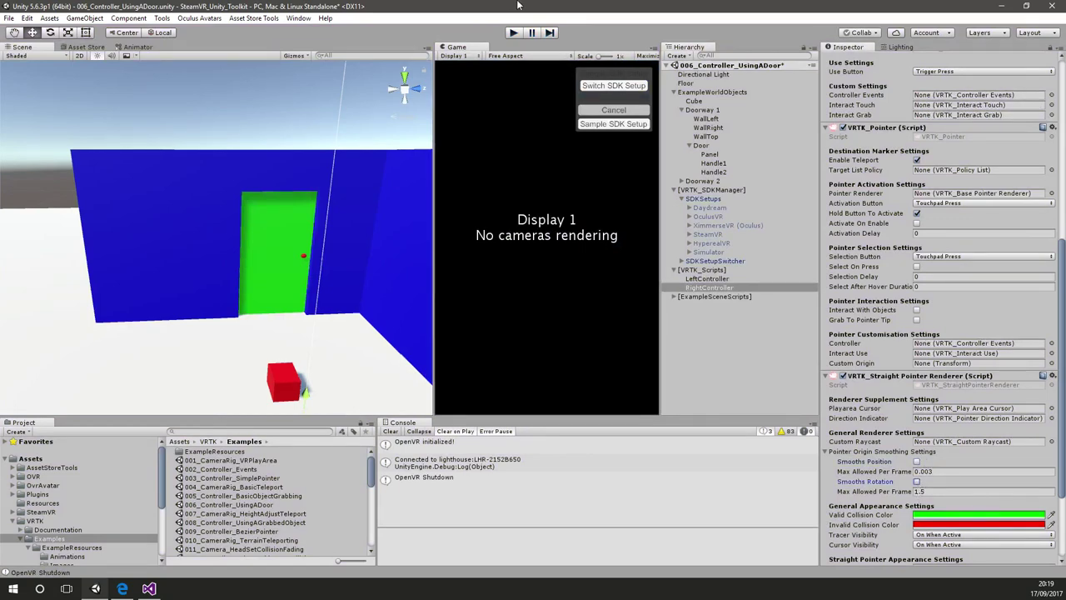
{"action": "left_click", "coordinate": [513, 33]}
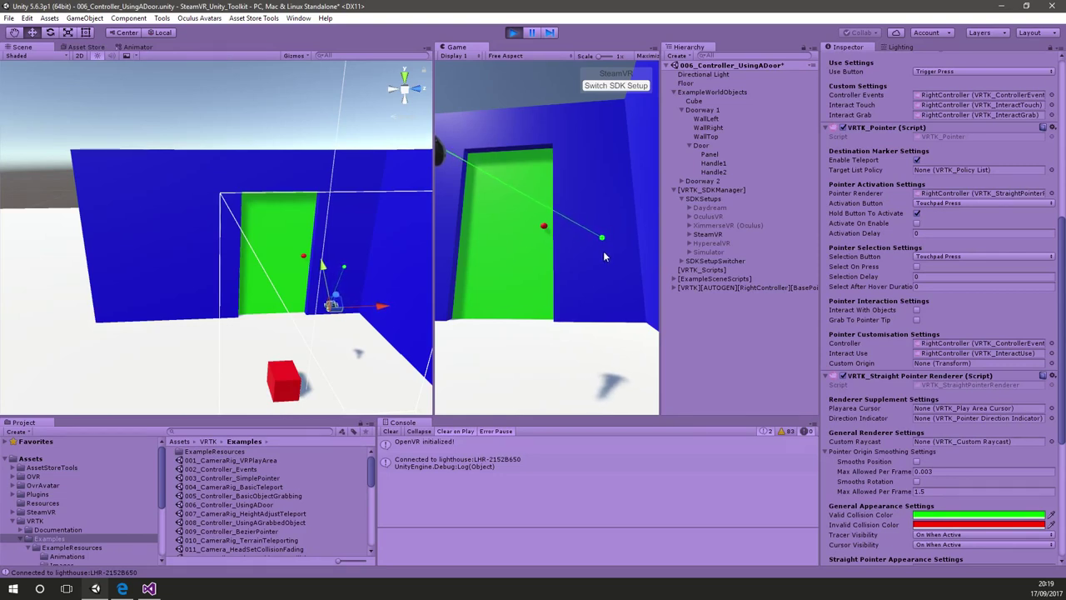
{"action": "left_click", "coordinate": [516, 34]}
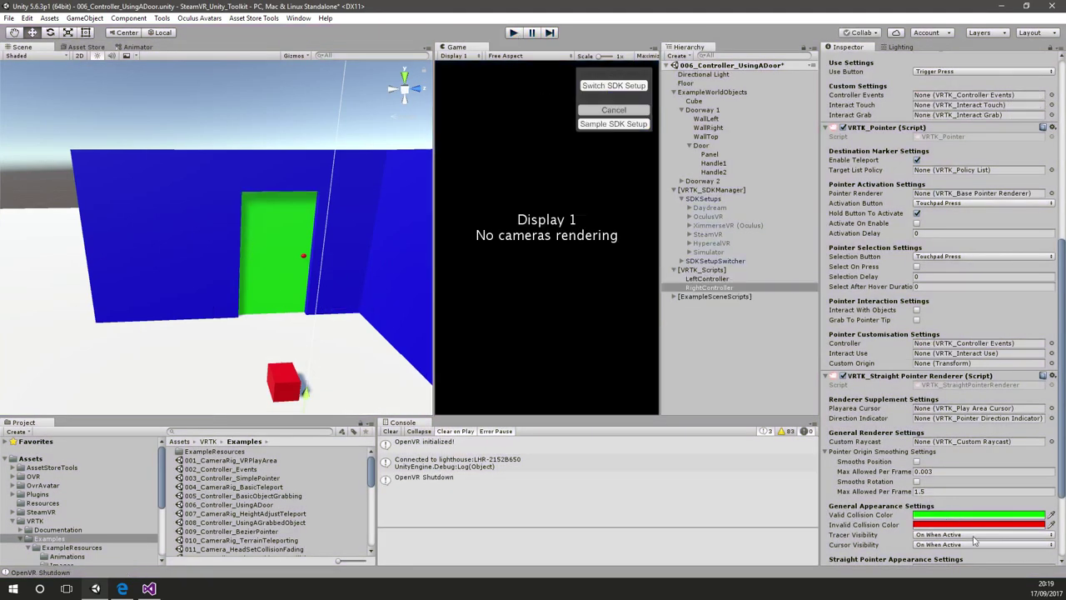
Re-enable Smooths Position and Smooths Rotation on the straight pointer renderer and test the pointer in play mode again
{"action": "left_click", "coordinate": [917, 462]}
{"action": "left_click", "coordinate": [917, 481]}
{"action": "left_click", "coordinate": [513, 33]}
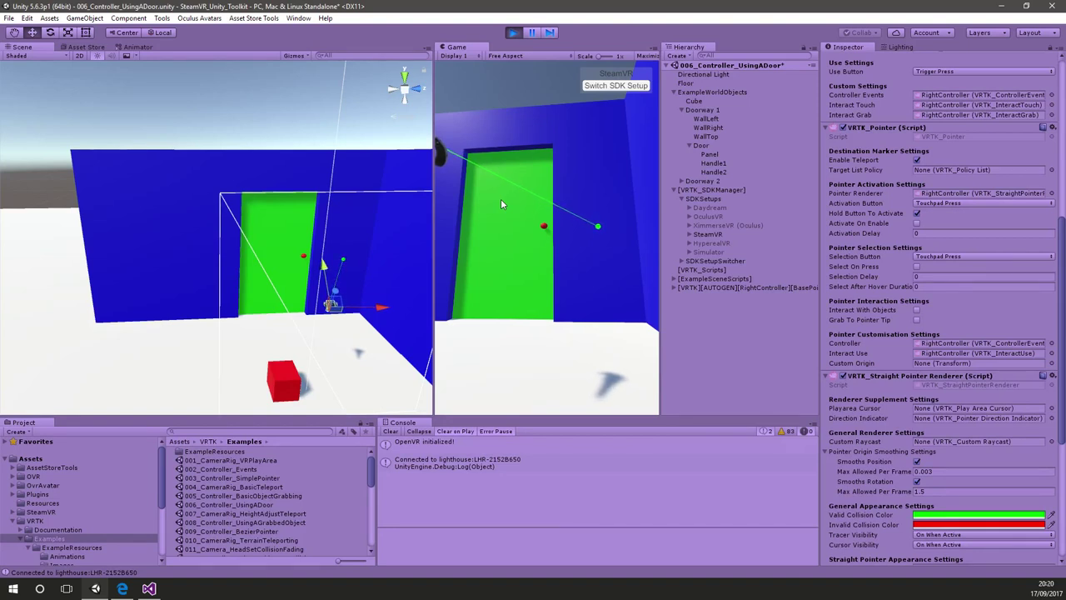
{"action": "left_click", "coordinate": [514, 33]}
Set Max Allowed Per Frame for position smoothing on the RightController's straight pointer renderer to 0.05
{"action": "left_click", "coordinate": [929, 471]}
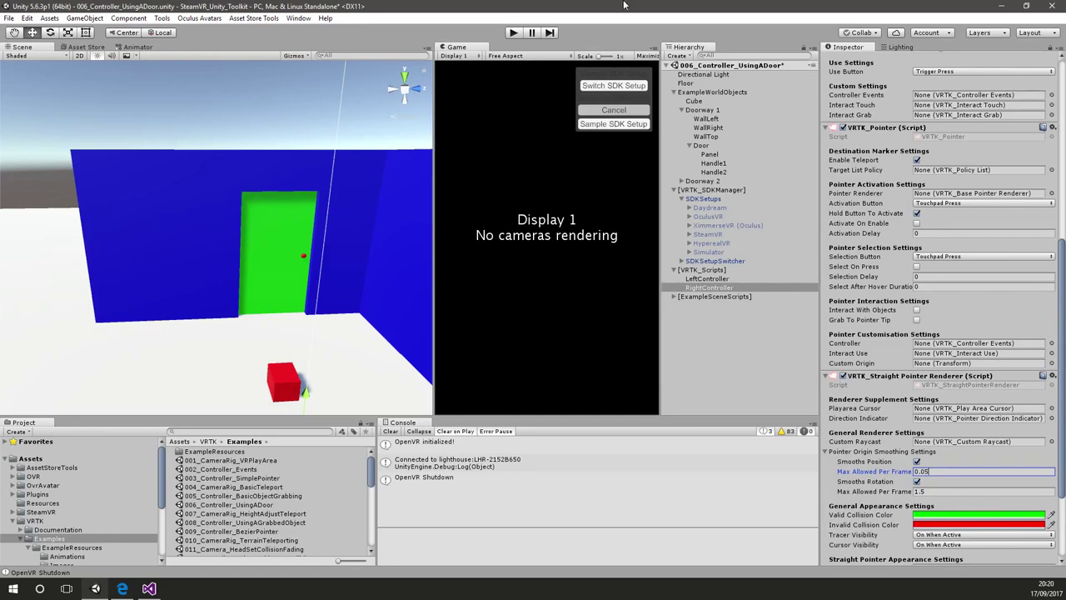
Play-test the door scene with the right controller's pointer smoothing settings and stop the run
{"action": "left_click", "coordinate": [514, 33]}
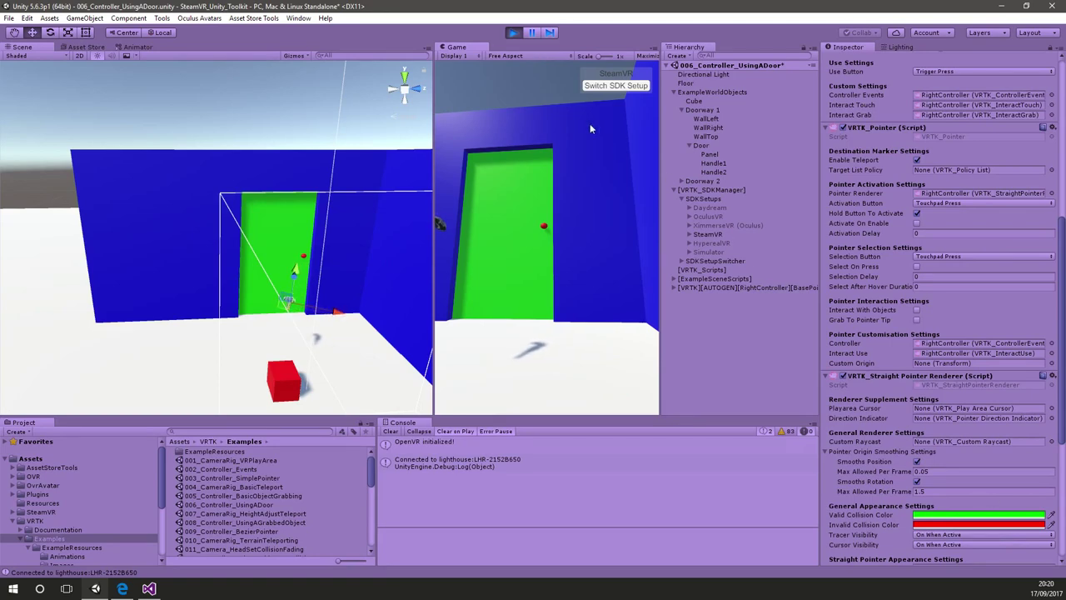
{"action": "left_click", "coordinate": [583, 84]}
{"action": "key", "text": "ctrl+p"}
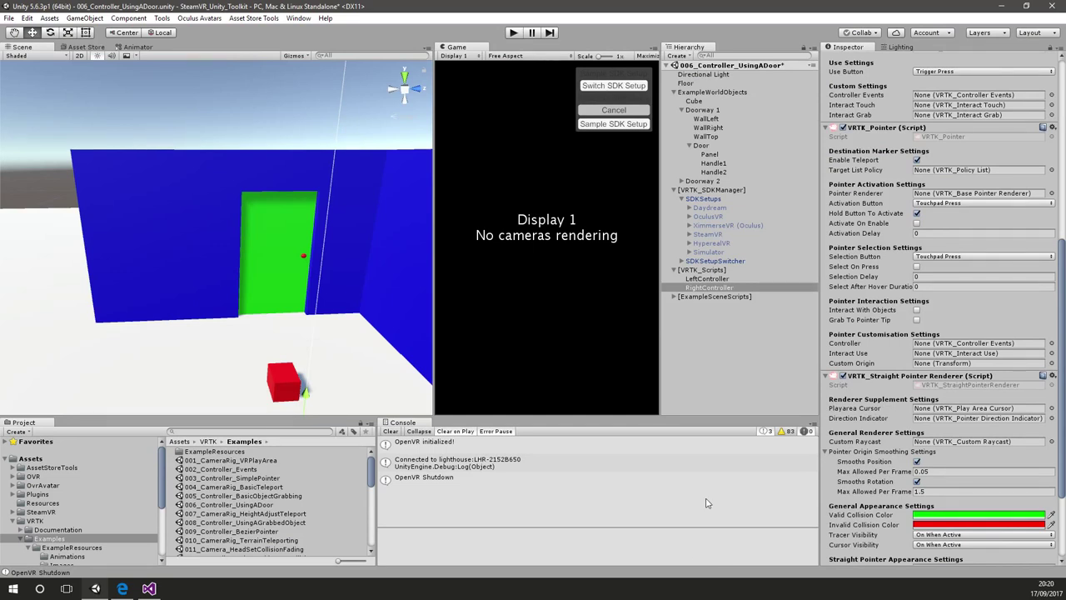
Browse the project assets to VRTK's Source/Scripts/Utilities/ObjectFollow folder
{"action": "scroll", "coordinate": [992, 490], "scroll_direction": "down", "scroll_amount": 3}
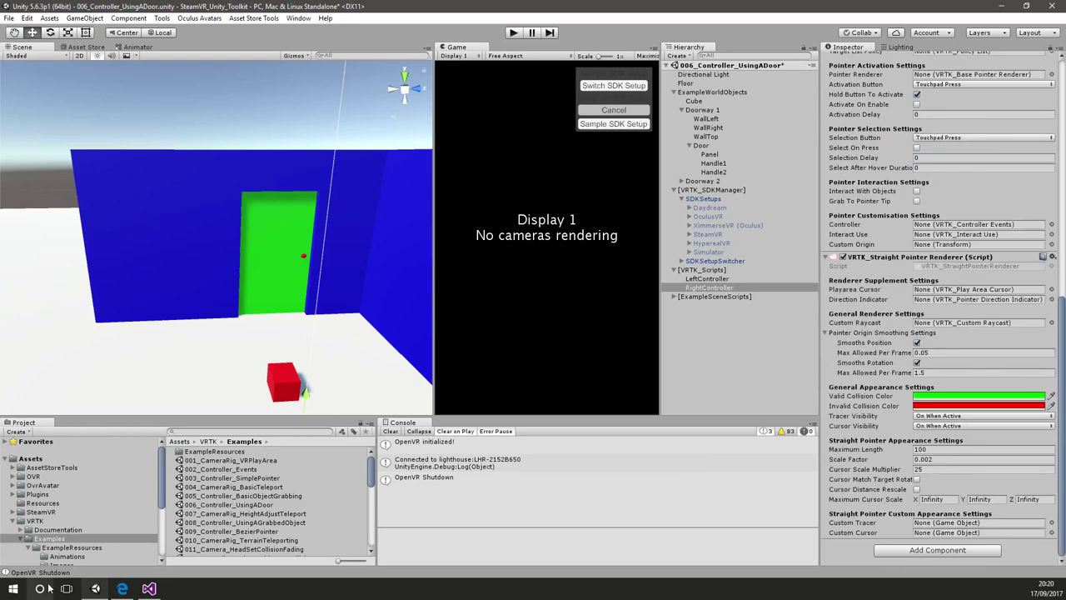
{"action": "scroll", "coordinate": [46, 540], "scroll_direction": "down", "scroll_amount": 3}
{"action": "left_click", "coordinate": [19, 559]}
{"action": "scroll", "coordinate": [50, 543], "scroll_direction": "down", "scroll_amount": 5}
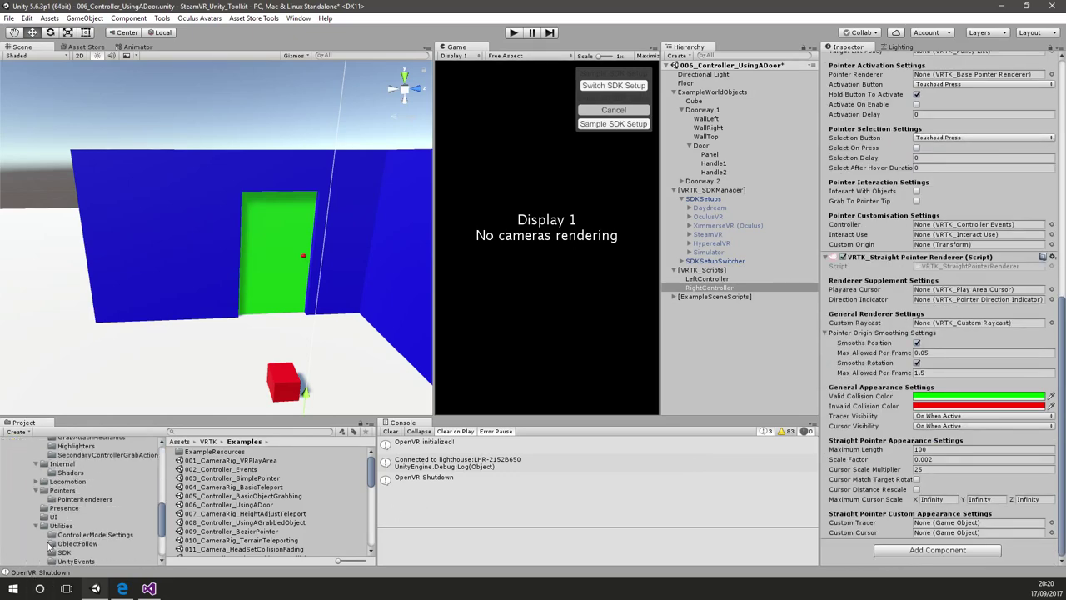
{"action": "left_click", "coordinate": [65, 527]}
{"action": "scroll", "coordinate": [305, 517], "scroll_direction": "down", "scroll_amount": 2}
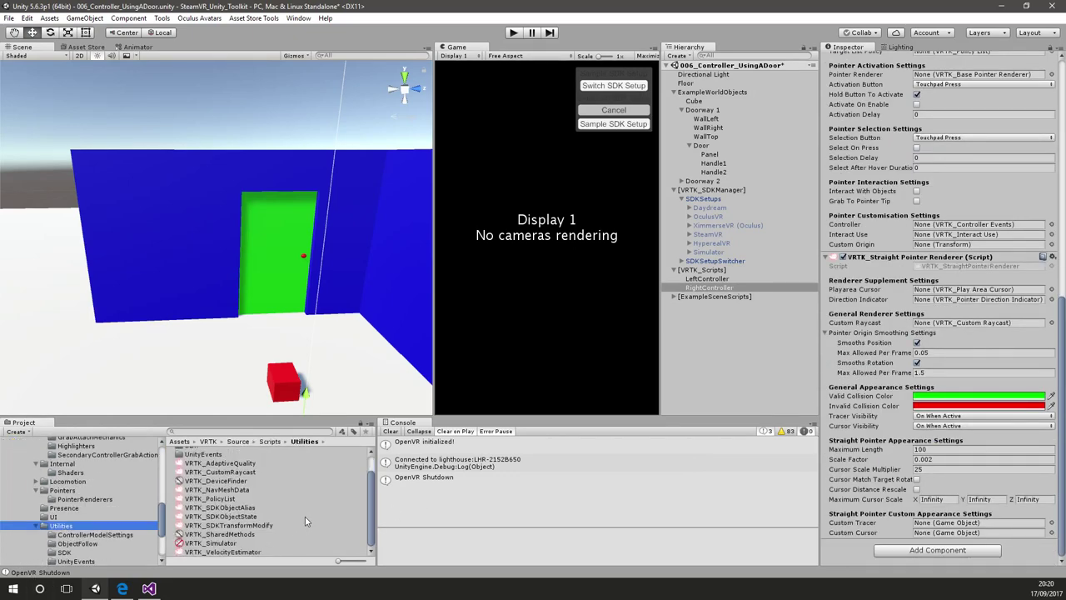
{"action": "scroll", "coordinate": [305, 535], "scroll_direction": "up", "scroll_amount": 2}
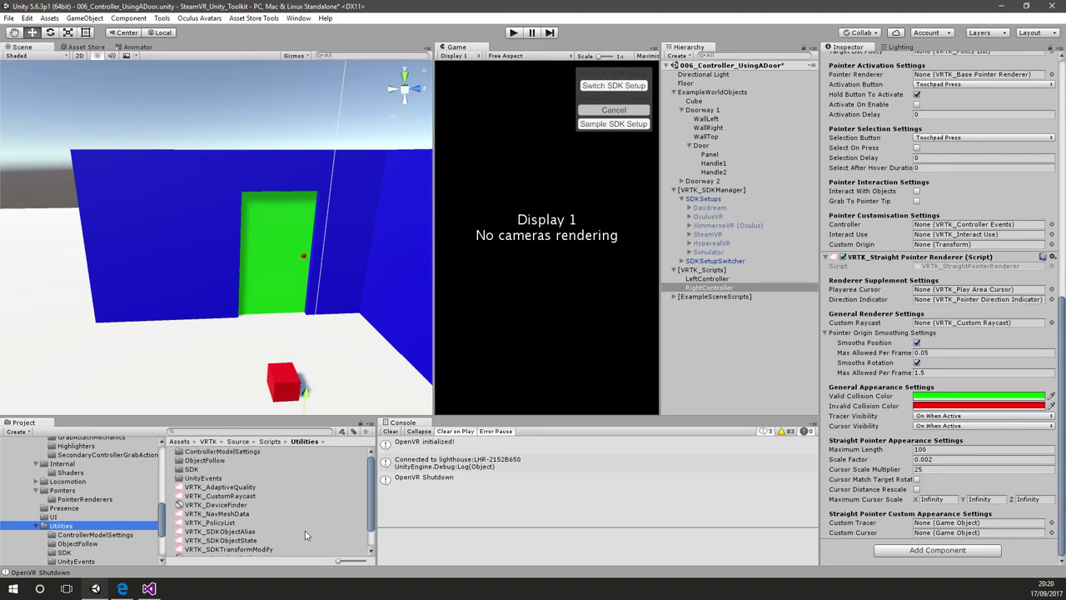
{"action": "double_click", "coordinate": [220, 462]}
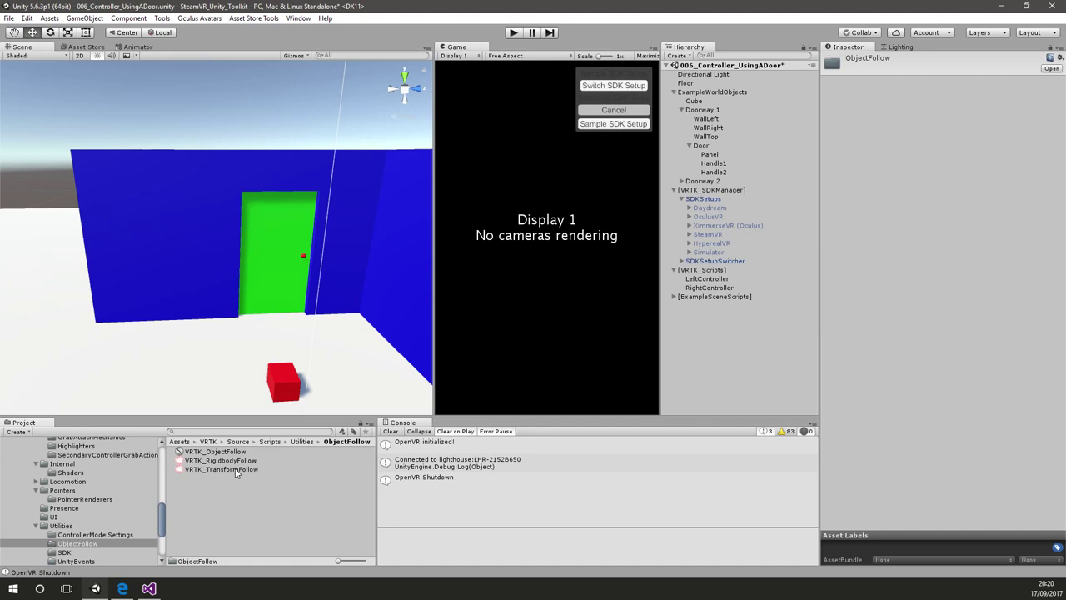
Add the VRTK_TransformFollow script to the [ExampleSceneScripts] object
{"action": "left_click", "coordinate": [730, 298]}
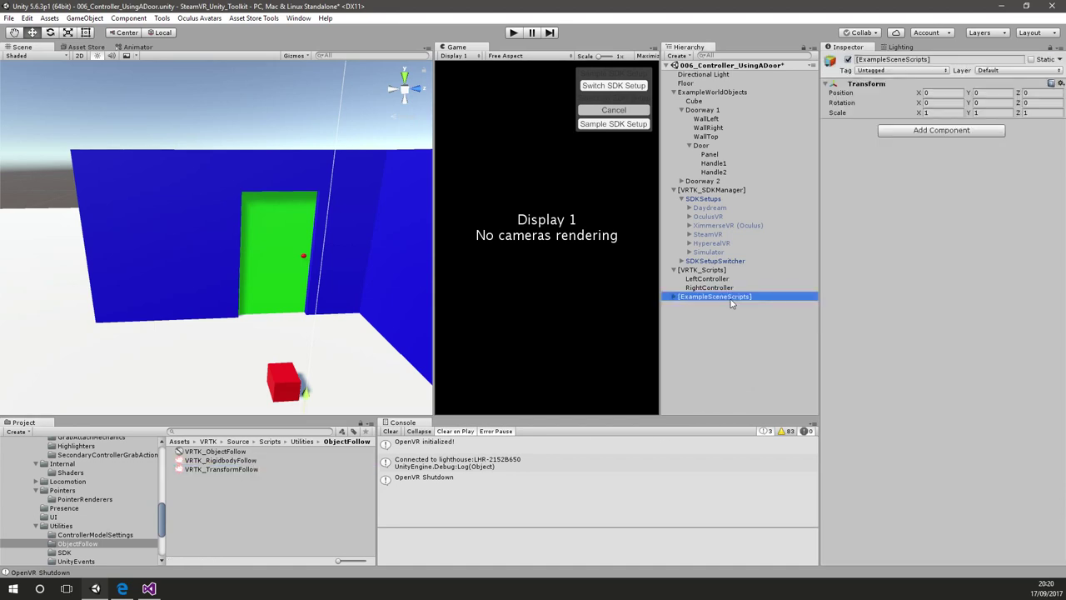
{"action": "left_click_drag", "start_coordinate": [213, 470], "coordinate": [917, 356]}
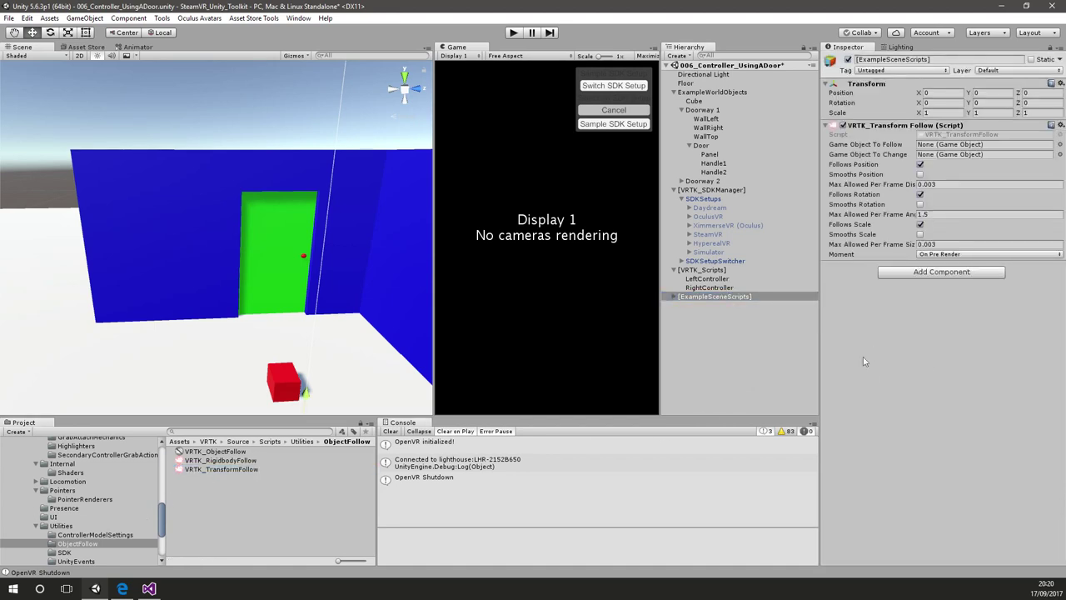
Remove the VRTK_TransformFollow component from the [ExampleSceneScripts] object
{"action": "left_click", "coordinate": [920, 164]}
{"action": "left_click", "coordinate": [1061, 125]}
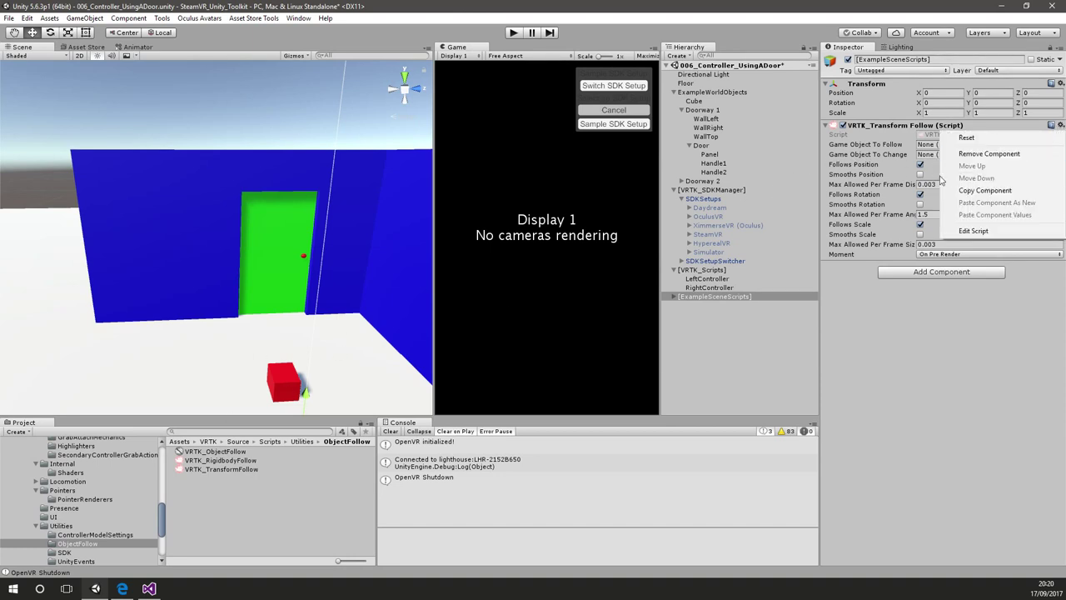
{"action": "left_click", "coordinate": [1014, 154]}
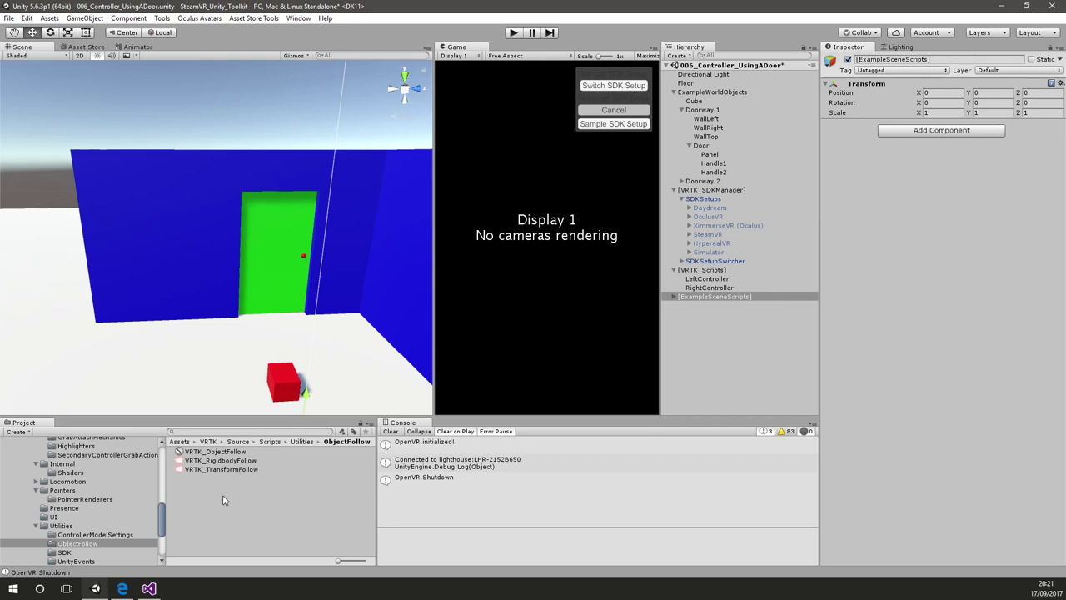
Open the VRTK example scene 032_Controller_CustomControllerModel without saving the changes to the door scene
{"action": "scroll", "coordinate": [99, 500], "scroll_direction": "up", "scroll_amount": 10}
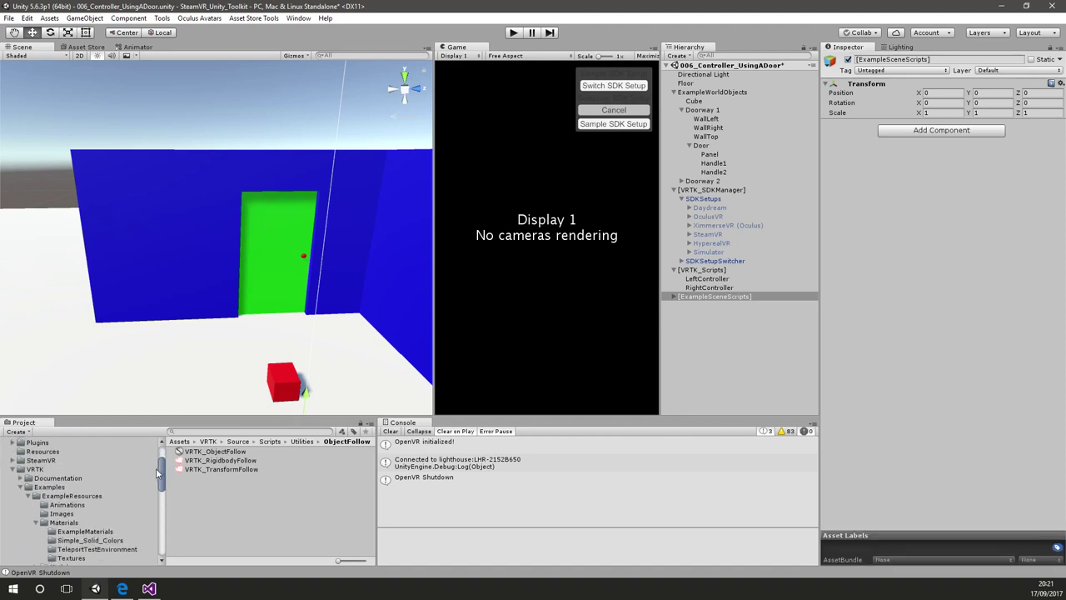
{"action": "left_click", "coordinate": [49, 488]}
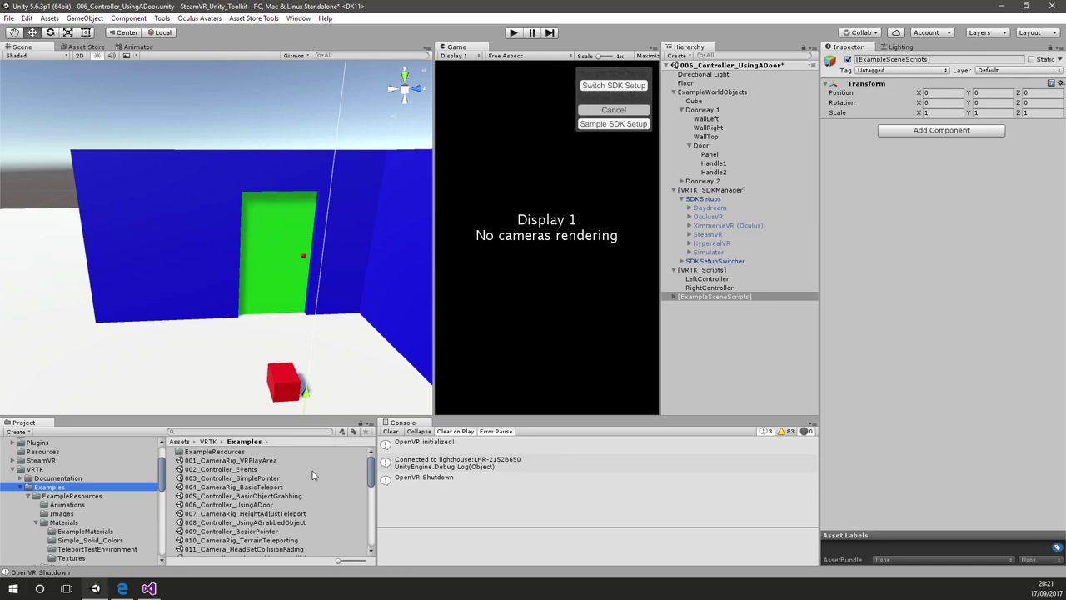
{"action": "left_click_drag", "start_coordinate": [373, 474], "coordinate": [372, 519]}
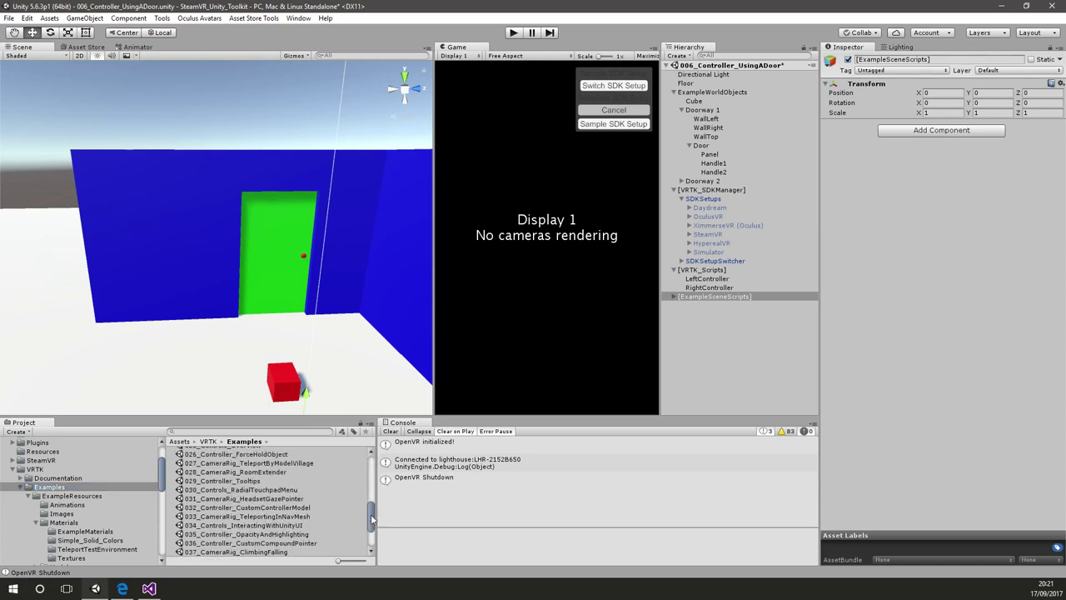
{"action": "double_click", "coordinate": [302, 507]}
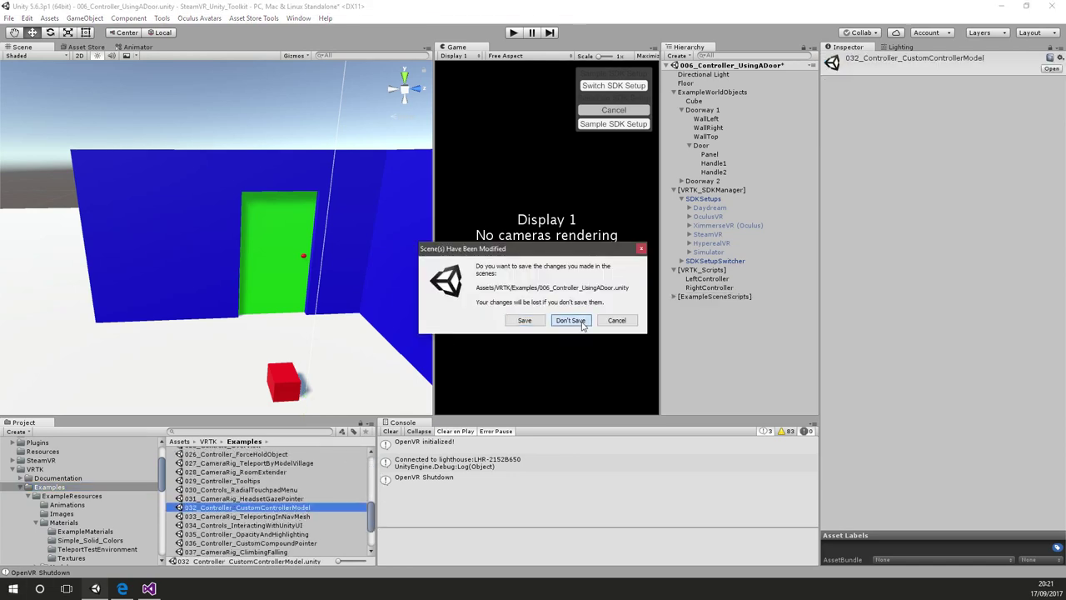
{"action": "left_click", "coordinate": [570, 320]}
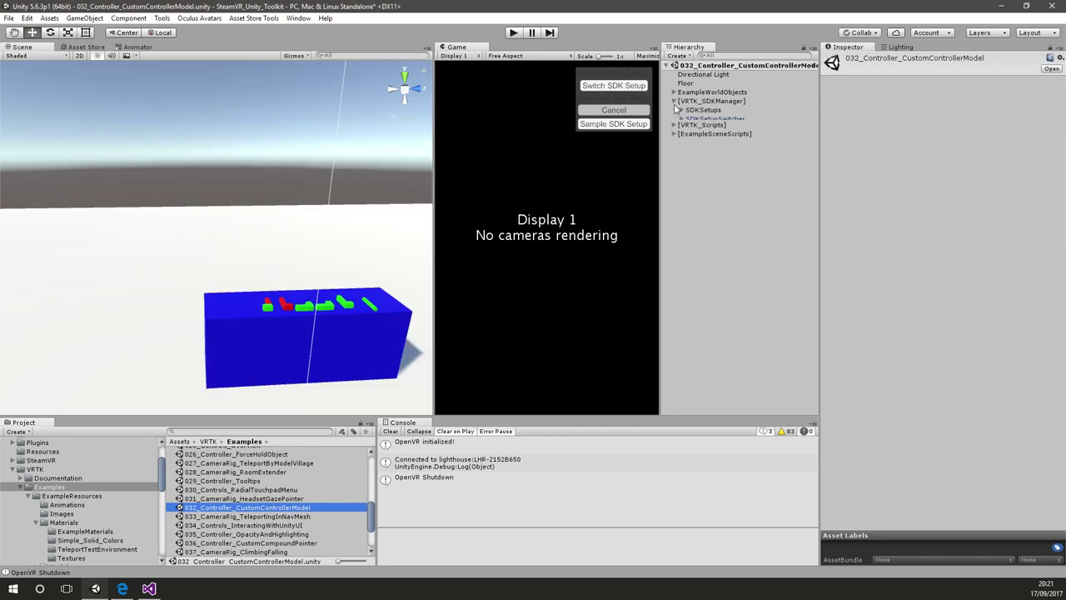
Expand the SteamVR camera rig and RightController hierarchies and examine the Model objects of both SteamVR controllers
{"action": "left_click", "coordinate": [673, 127]}
{"action": "left_click", "coordinate": [682, 145]}
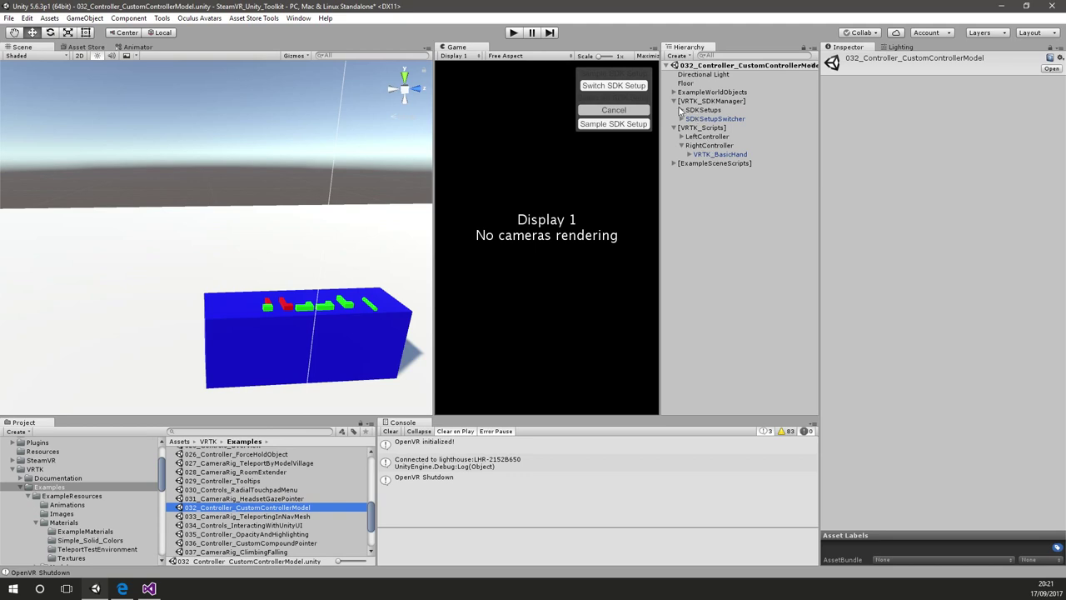
{"action": "left_click", "coordinate": [681, 110]}
{"action": "left_click", "coordinate": [689, 146]}
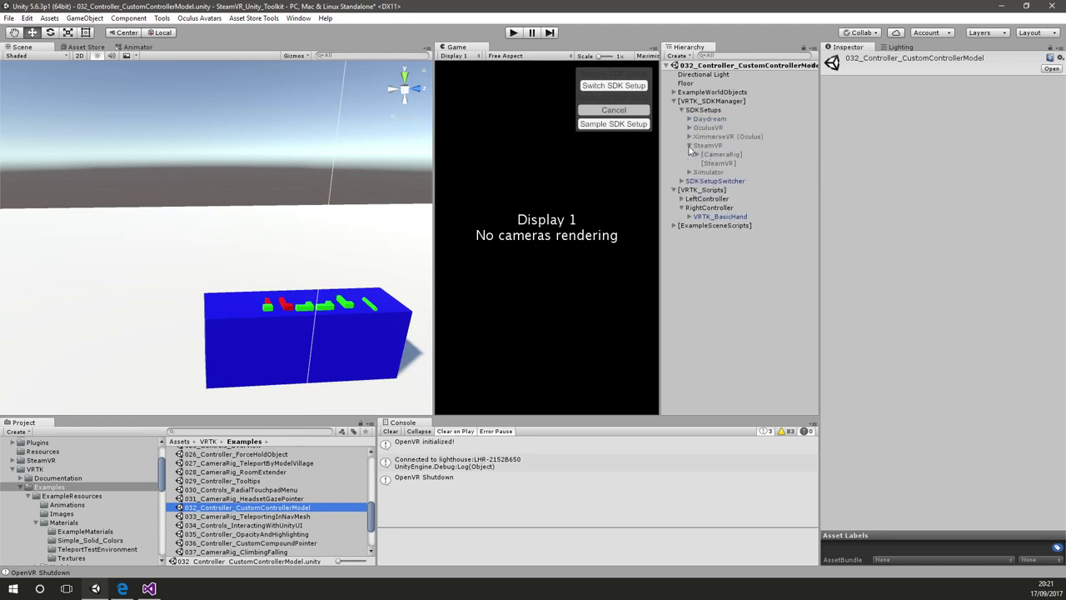
{"action": "left_click", "coordinate": [709, 154]}
{"action": "left_click", "coordinate": [696, 154]}
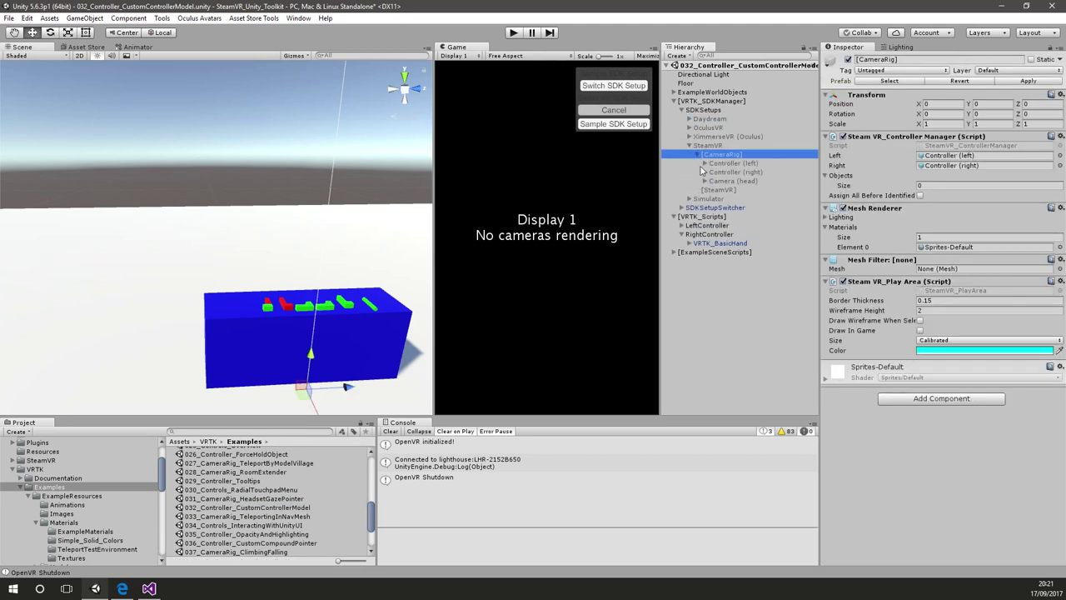
{"action": "left_click", "coordinate": [705, 163]}
{"action": "left_click", "coordinate": [705, 180]}
{"action": "left_click", "coordinate": [724, 172]}
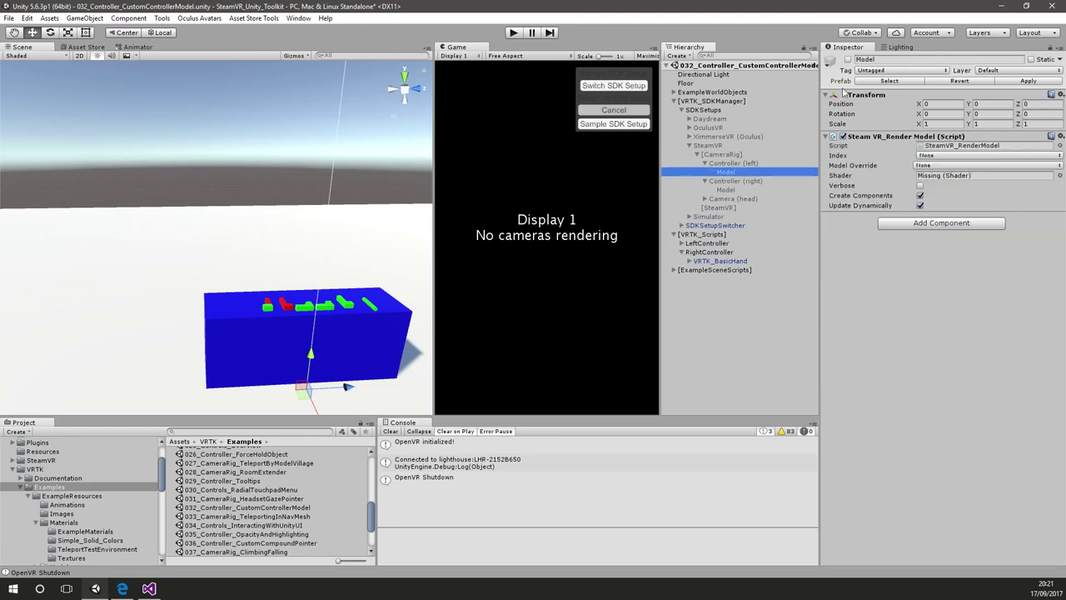
{"action": "left_click", "coordinate": [727, 190]}
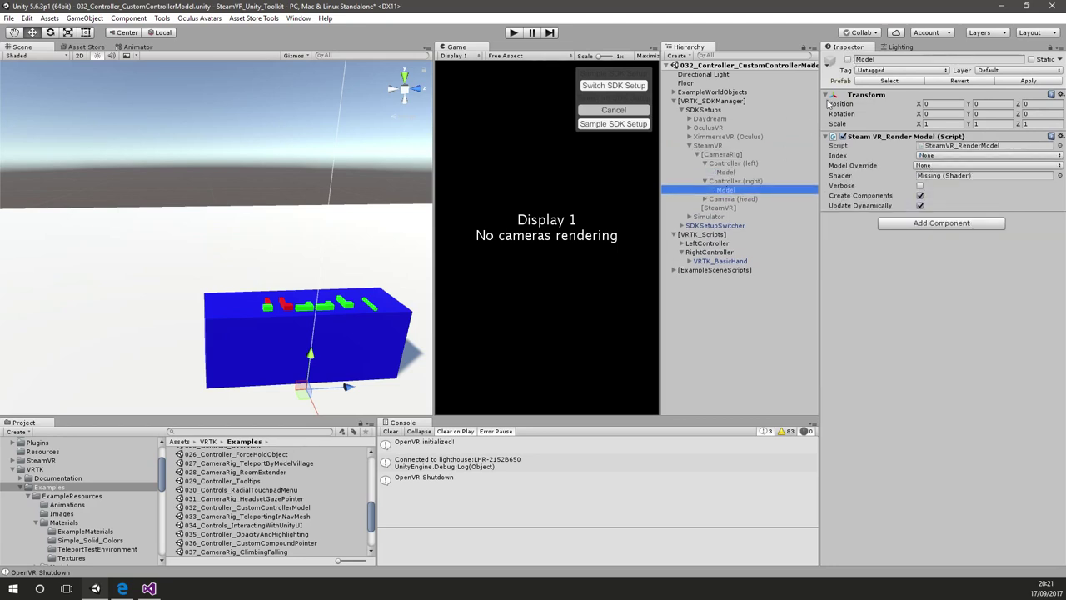
Inspect VRTK_BasicHand under RightController and play-test the custom controller model scene, stopping the run at the end
{"action": "left_click", "coordinate": [716, 262]}
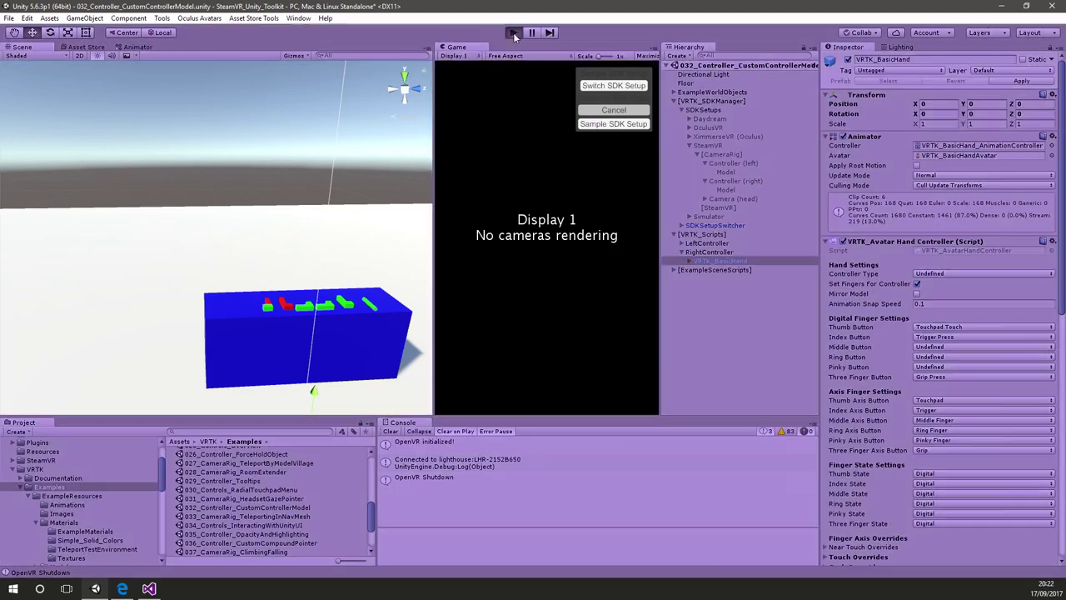
{"action": "left_click", "coordinate": [513, 32]}
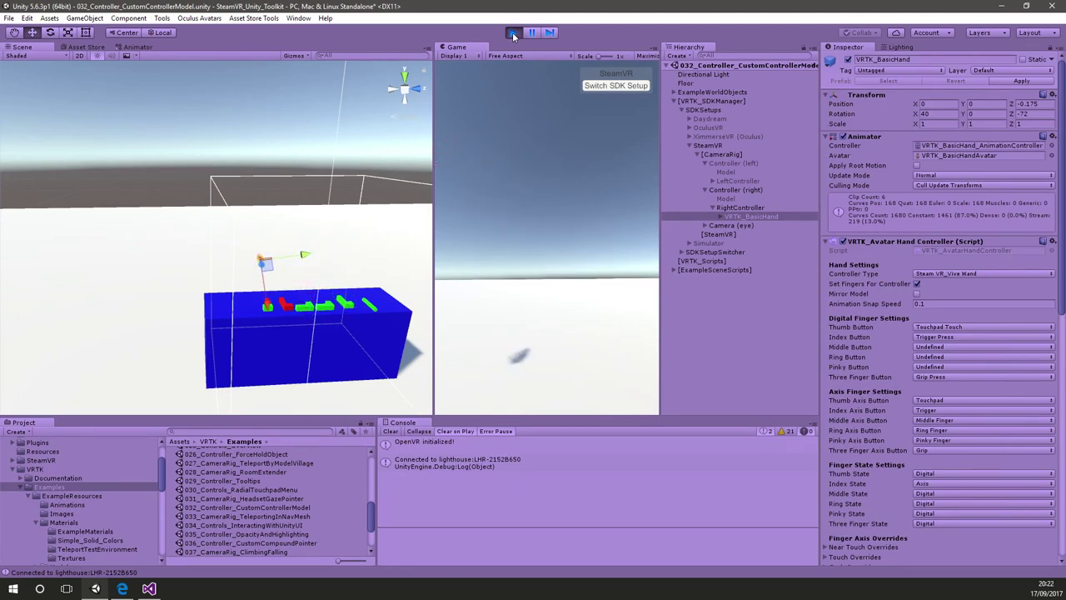
{"action": "left_click", "coordinate": [513, 31]}
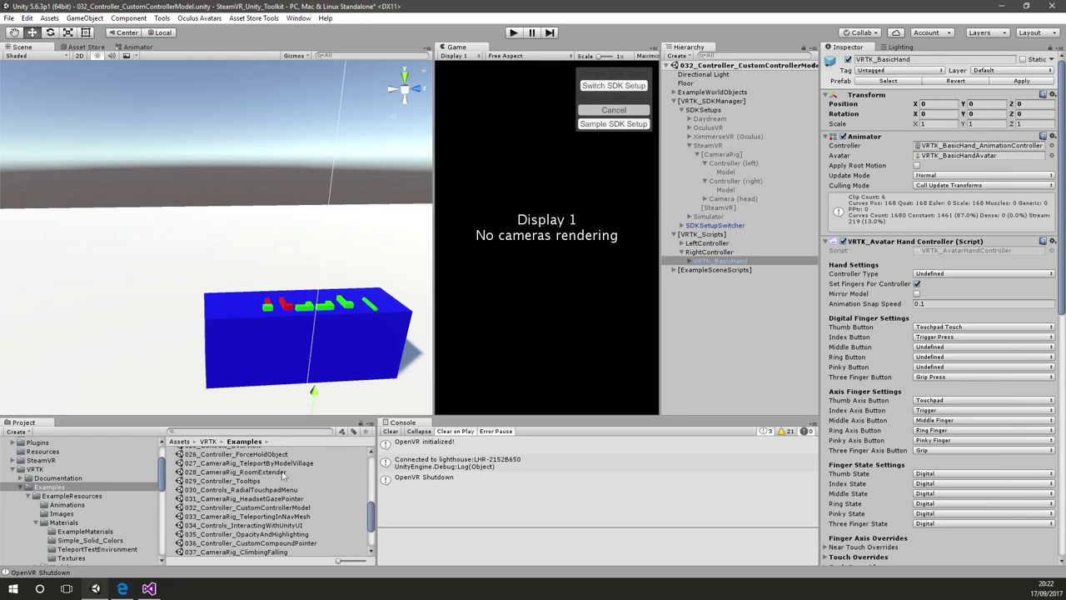
Open the example scene 005_Controller_BasicObjectGrabbing without saving the current one, and frame its table of grabbable objects
{"action": "left_click_drag", "start_coordinate": [372, 517], "coordinate": [371, 482]}
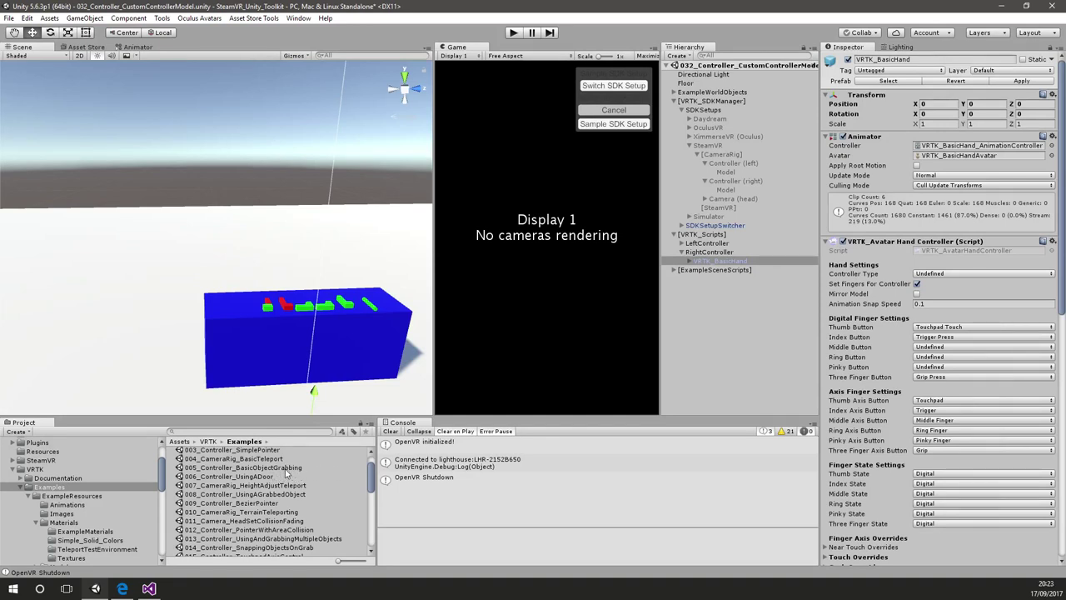
{"action": "double_click", "coordinate": [285, 469]}
{"action": "left_click", "coordinate": [589, 317]}
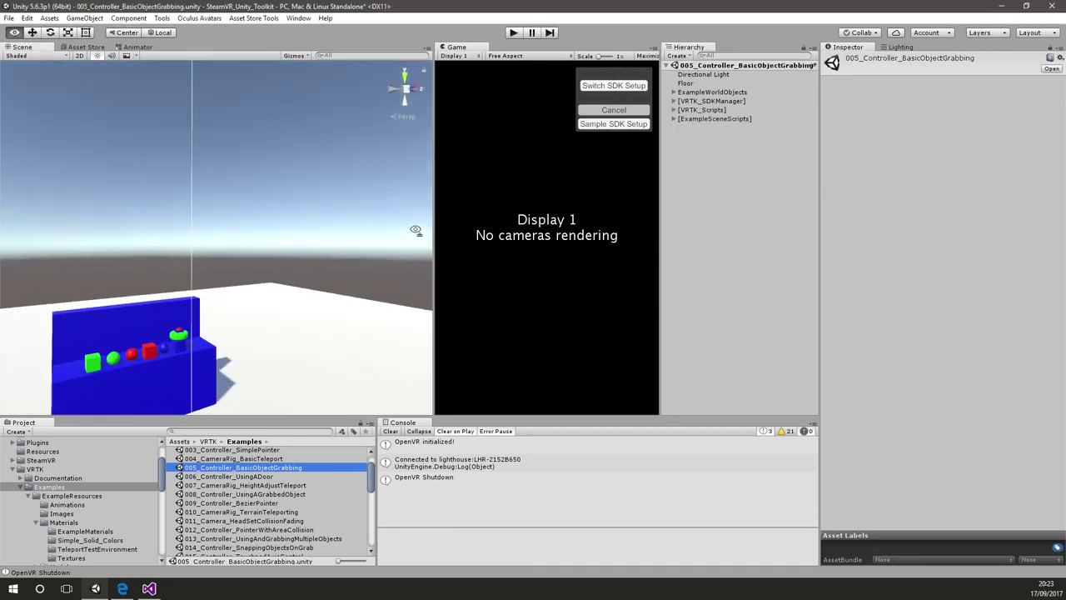
{"action": "right_click_drag", "start_coordinate": [416, 230], "coordinate": [388, 260]}
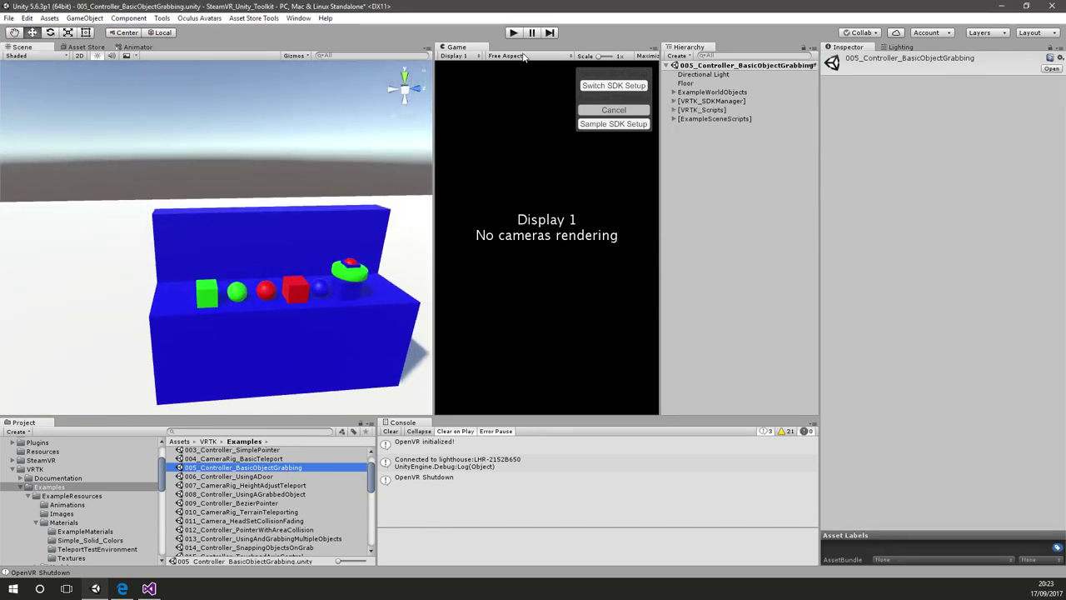
Run the object grabbing scene and expand the SteamVR camera rig down to RightController under Controller (right)
{"action": "left_click", "coordinate": [512, 33]}
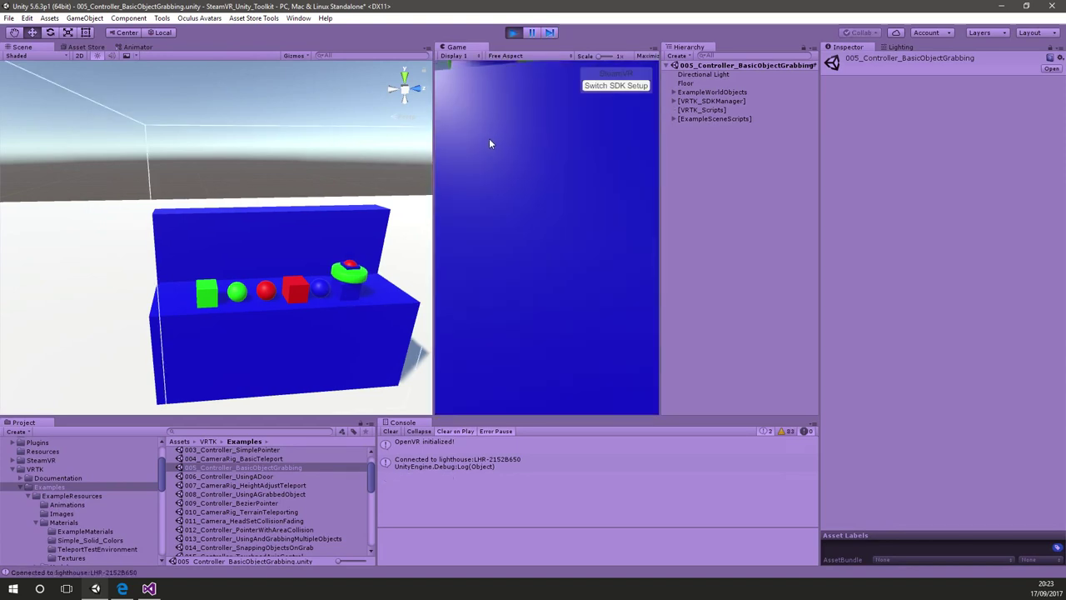
{"action": "left_click", "coordinate": [672, 98]}
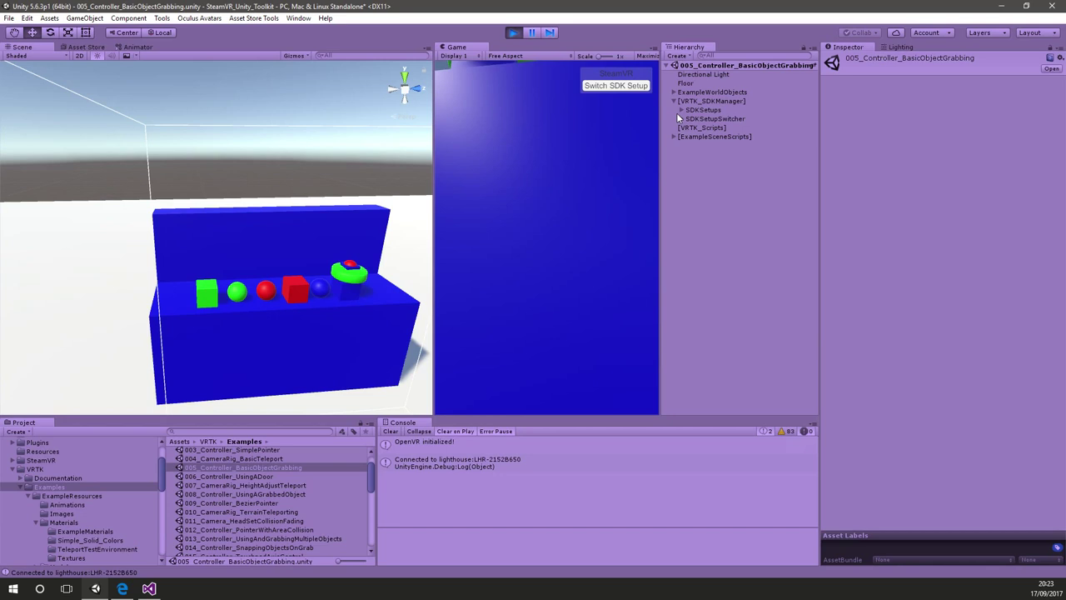
{"action": "left_click", "coordinate": [682, 110]}
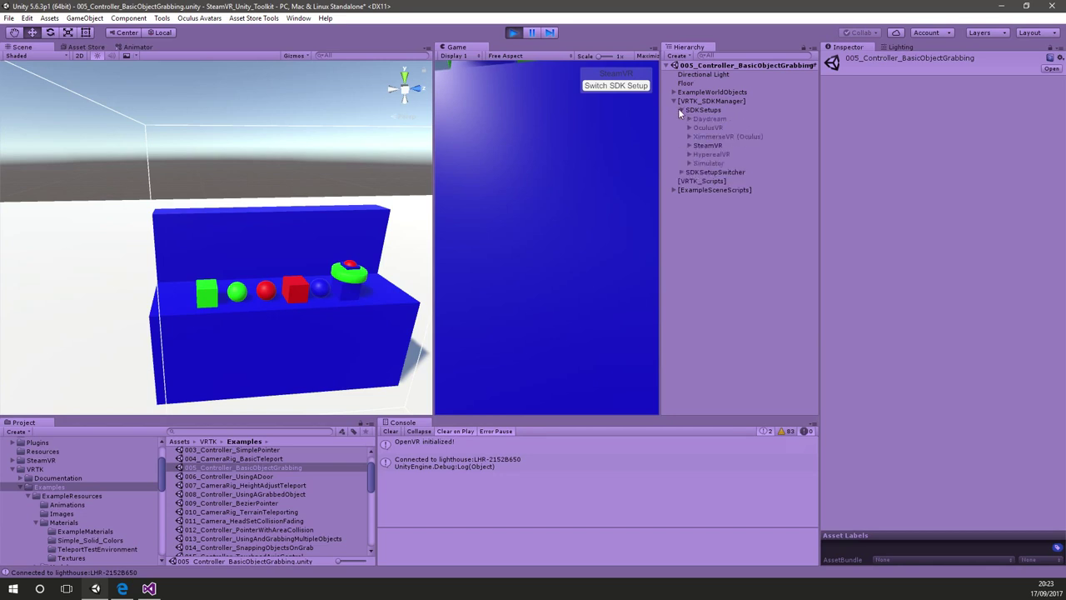
{"action": "left_click", "coordinate": [689, 146]}
{"action": "left_click", "coordinate": [698, 155]}
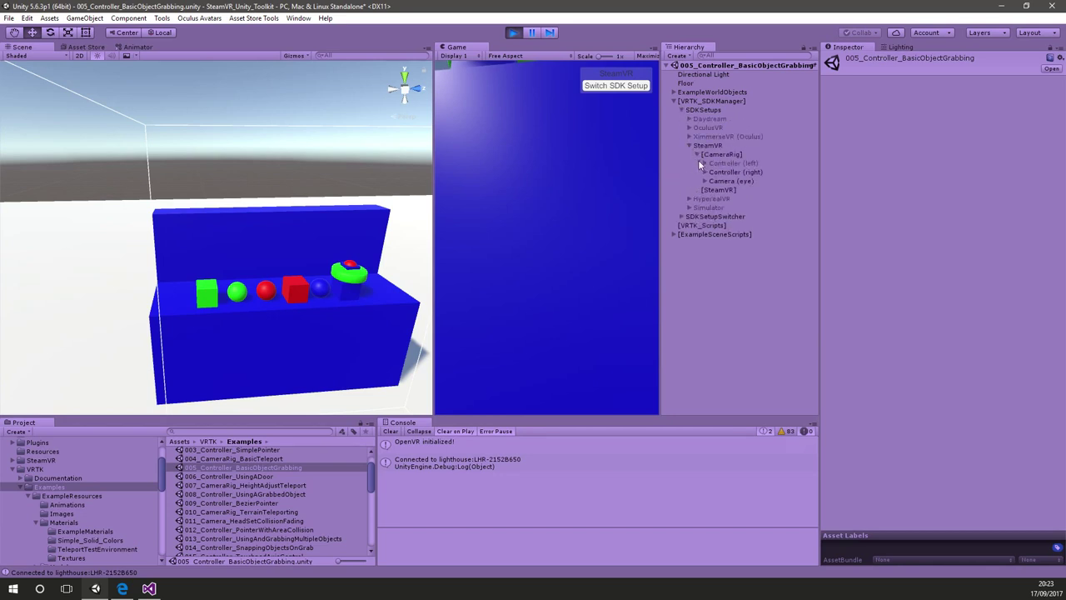
{"action": "left_click", "coordinate": [705, 172]}
{"action": "left_click", "coordinate": [716, 190]}
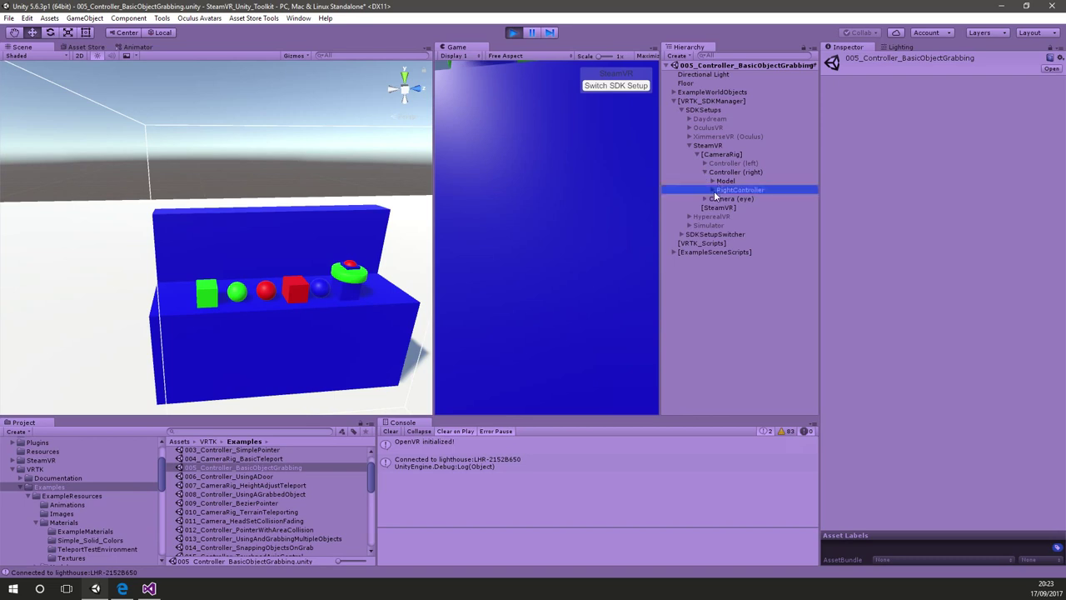
Select the auto-generated colliders container under RightController and examine its available layer options
{"action": "left_click", "coordinate": [712, 190]}
{"action": "left_click", "coordinate": [738, 199]}
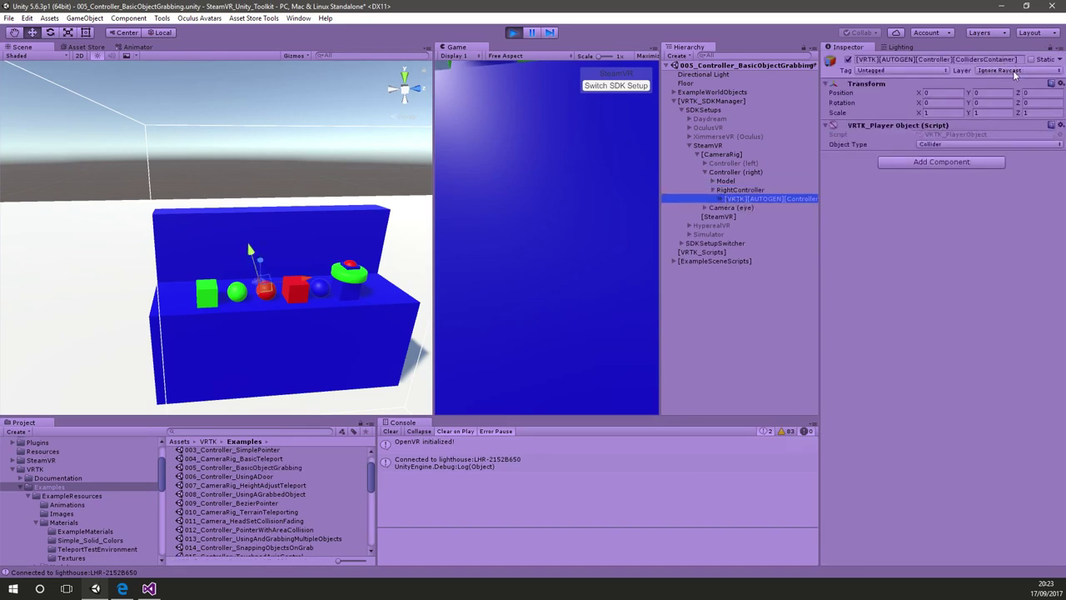
{"action": "left_click", "coordinate": [1015, 71]}
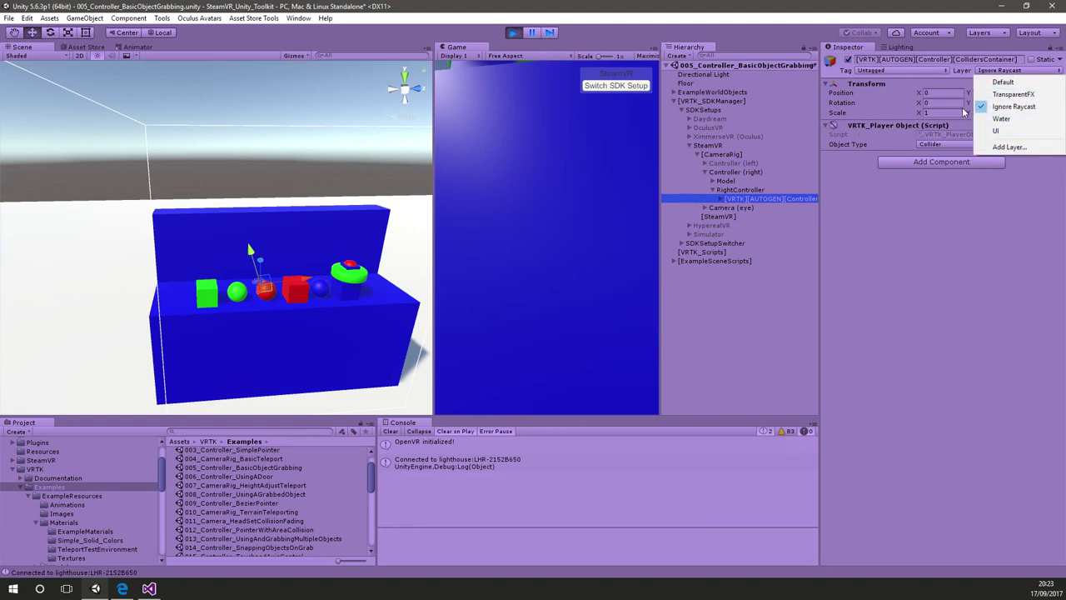
{"action": "left_click", "coordinate": [717, 167]}
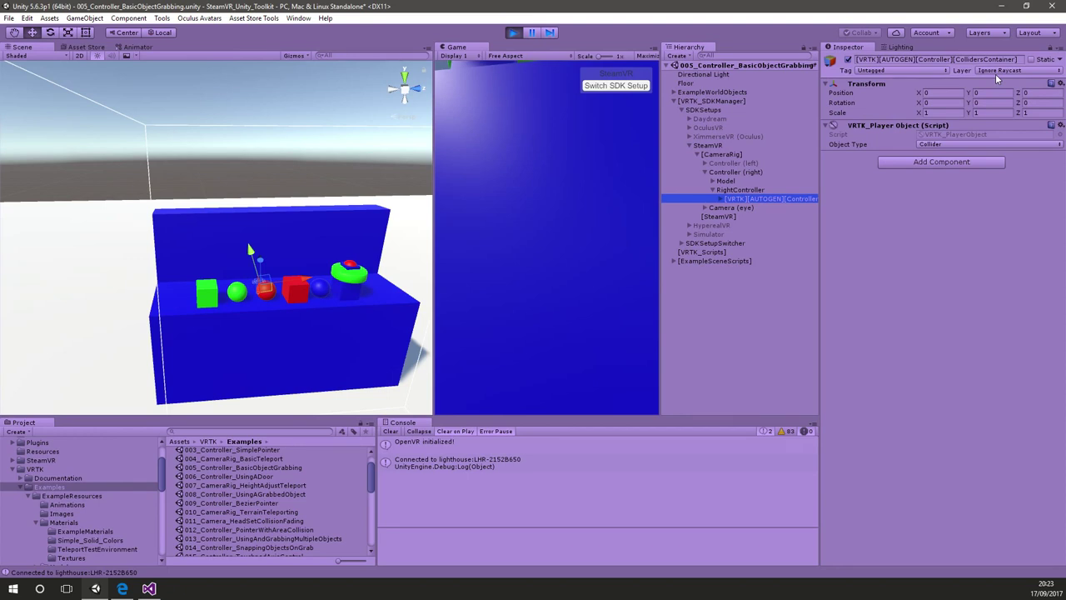
Stop the running scene and add a VRTK_Pointer component to RightController under [VRTK_Scripts]
{"action": "left_click", "coordinate": [513, 31]}
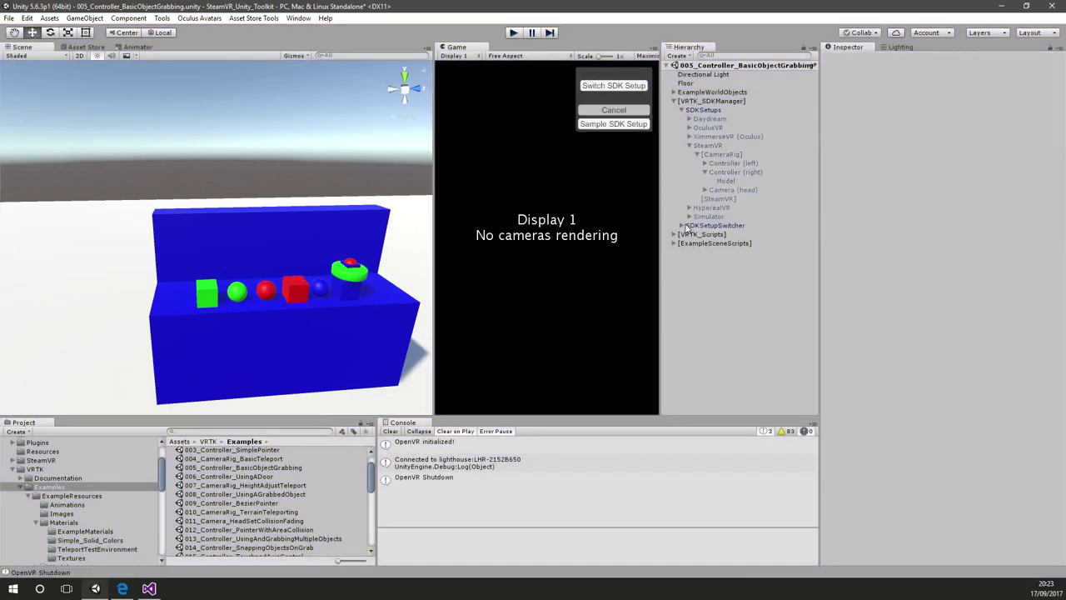
{"action": "left_click", "coordinate": [674, 234]}
{"action": "left_click", "coordinate": [704, 252]}
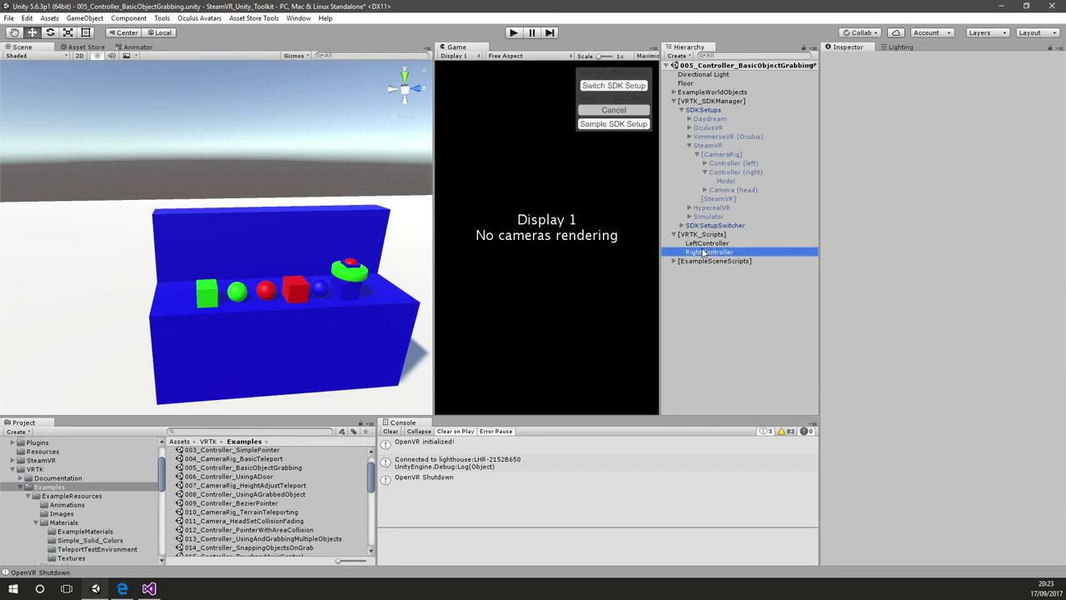
{"action": "left_click", "coordinate": [920, 414]}
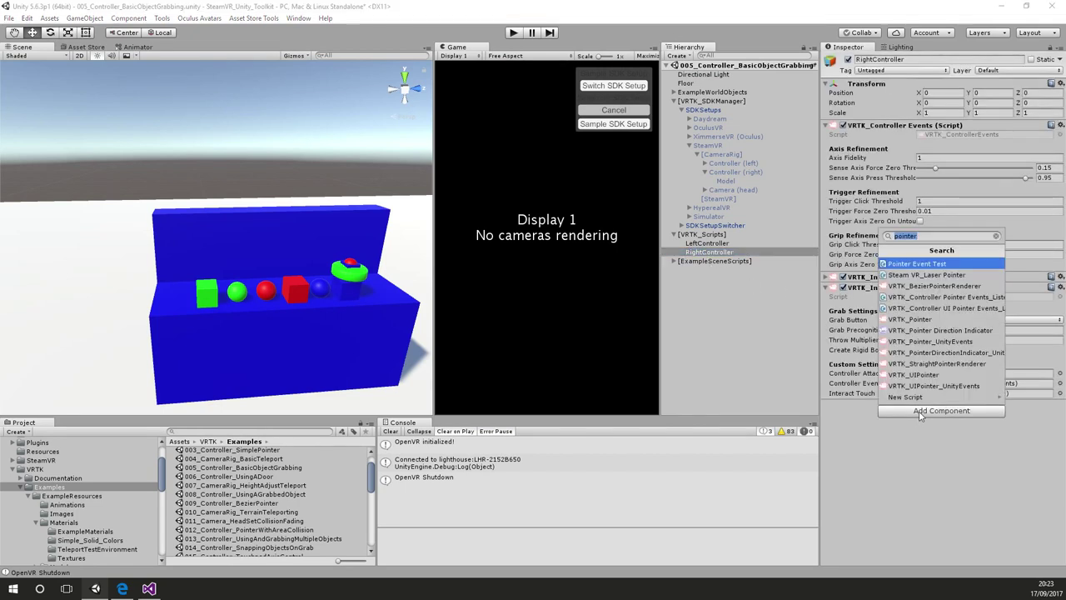
{"action": "type", "text": "pointer"}
{"action": "key", "text": "Down"}
{"action": "key", "text": "Down"}
{"action": "key", "text": "Down"}
{"action": "key", "text": "Down"}
{"action": "key", "text": "Down"}
{"action": "key", "text": "Return"}
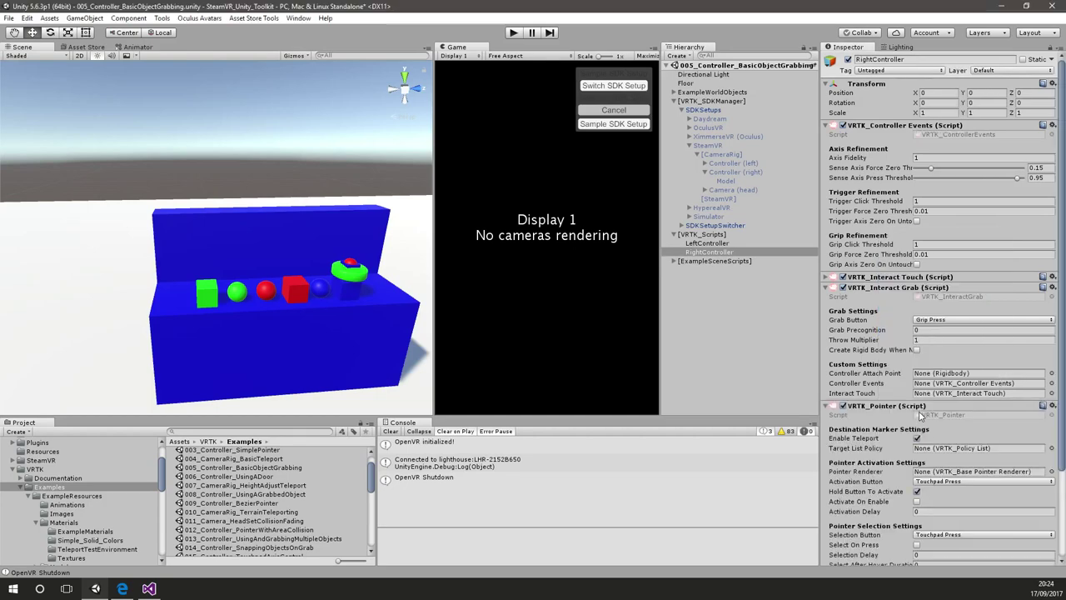
Add a VRTK_StraightPointerRenderer component to RightController
{"action": "scroll", "coordinate": [914, 481], "scroll_direction": "down", "scroll_amount": 4}
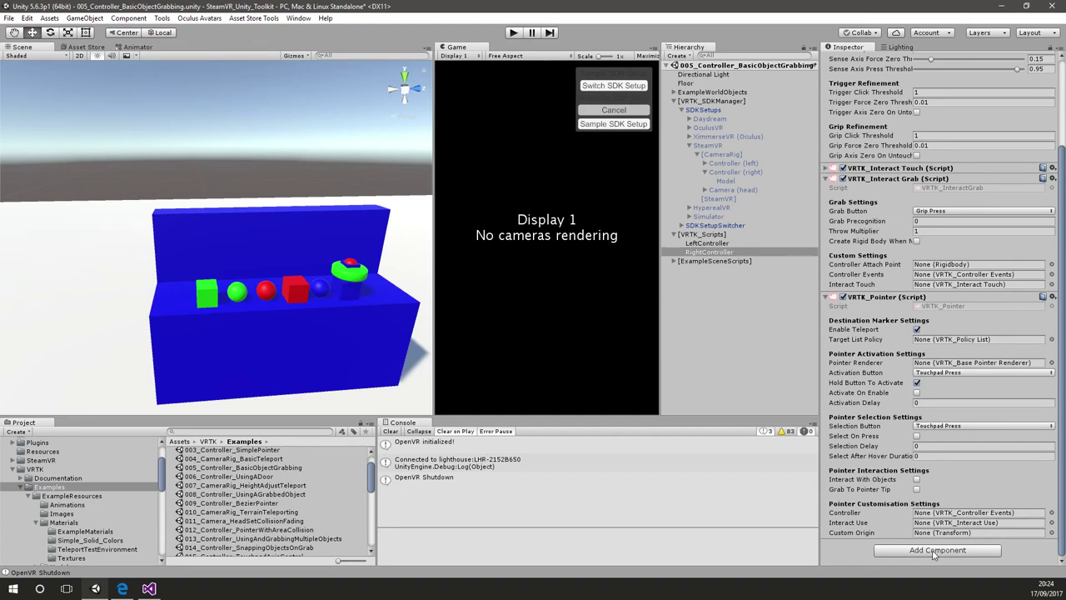
{"action": "left_click", "coordinate": [933, 550]}
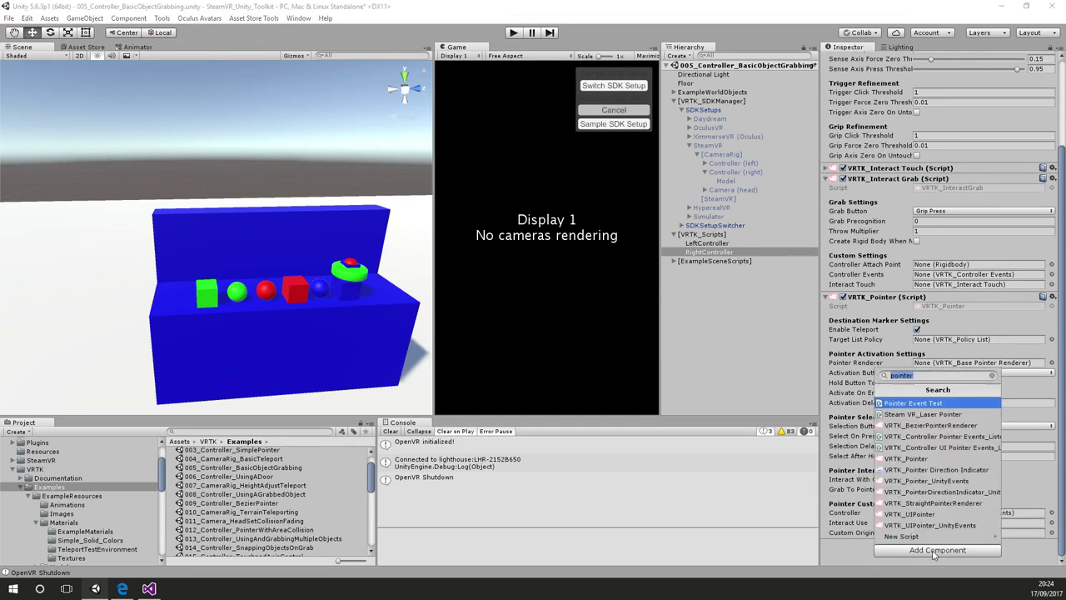
{"action": "type", "text": "pointerre"}
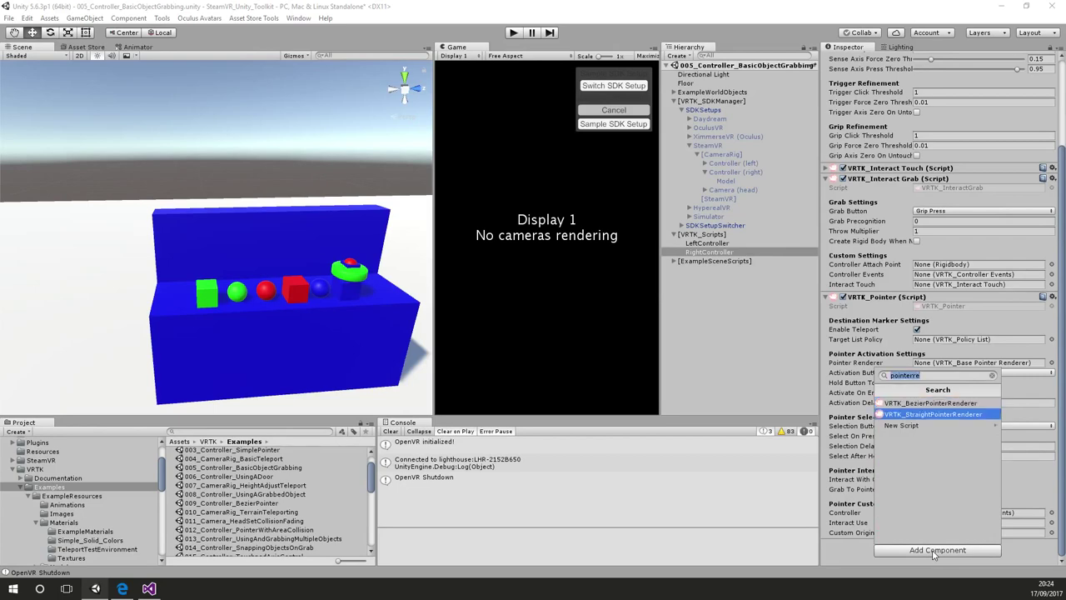
{"action": "key", "text": "Return"}
Add a VRTK_CustomRaycast component to RightController and review its Layers To Ignore options without changing them
{"action": "scroll", "coordinate": [931, 513], "scroll_direction": "down", "scroll_amount": 8}
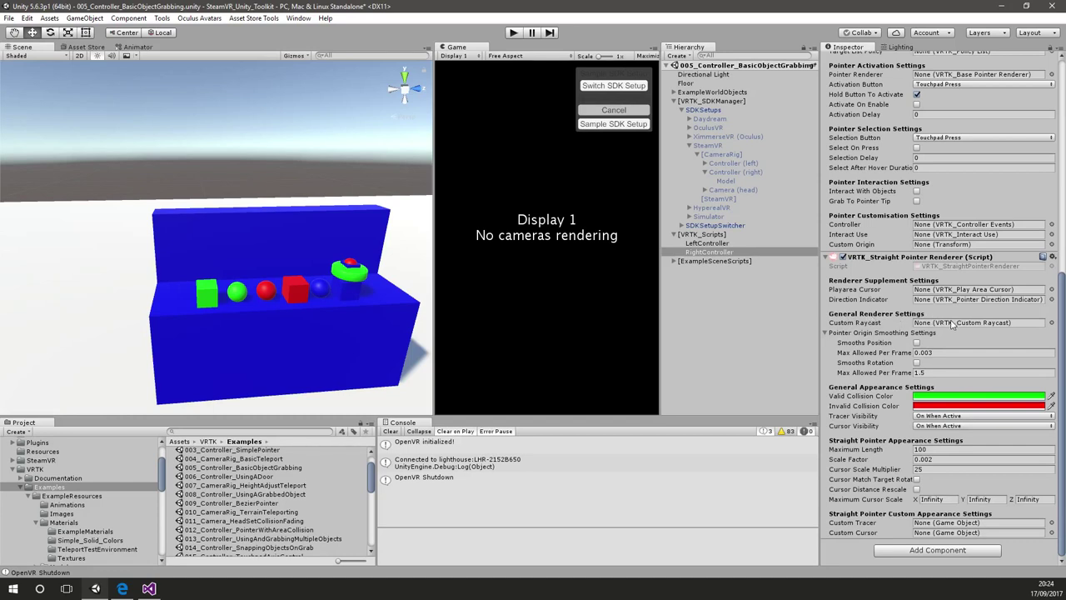
{"action": "left_click", "coordinate": [920, 550]}
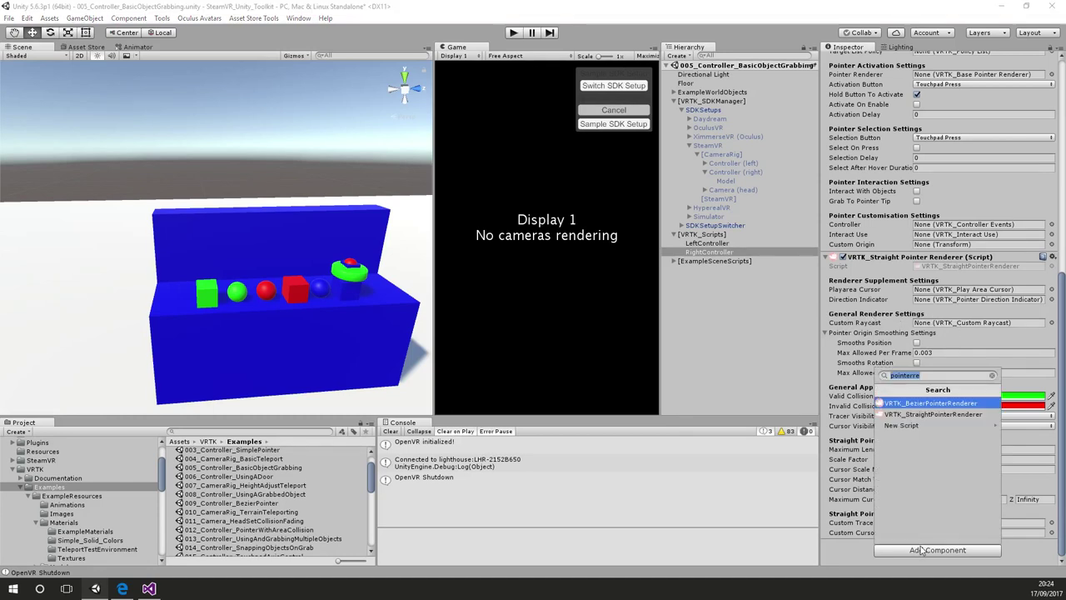
{"action": "type", "text": "customr"}
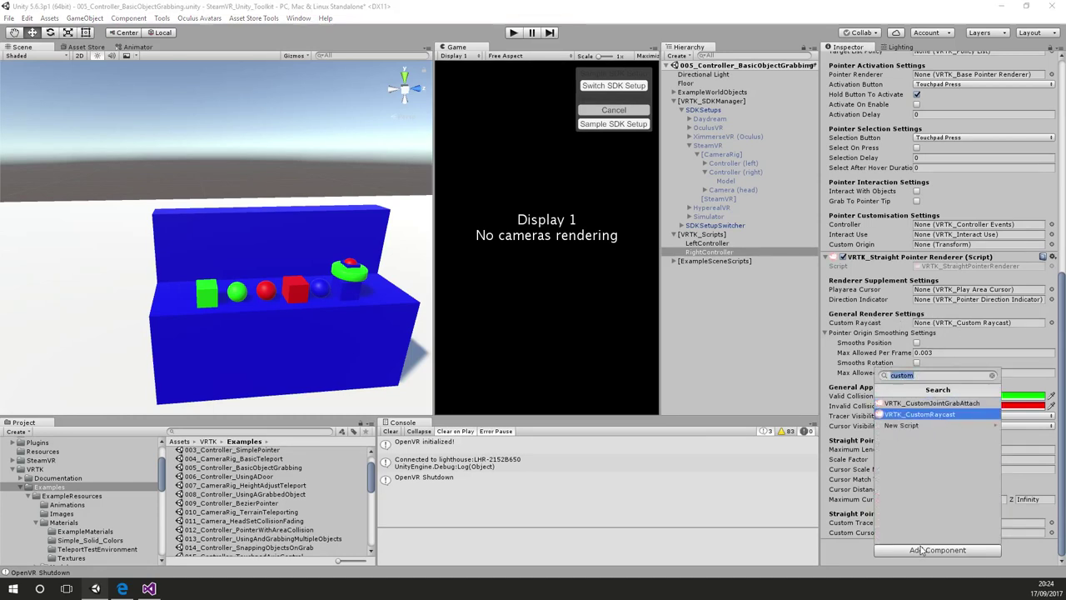
{"action": "key", "text": "Return"}
{"action": "scroll", "coordinate": [922, 550], "scroll_direction": "down", "scroll_amount": 3}
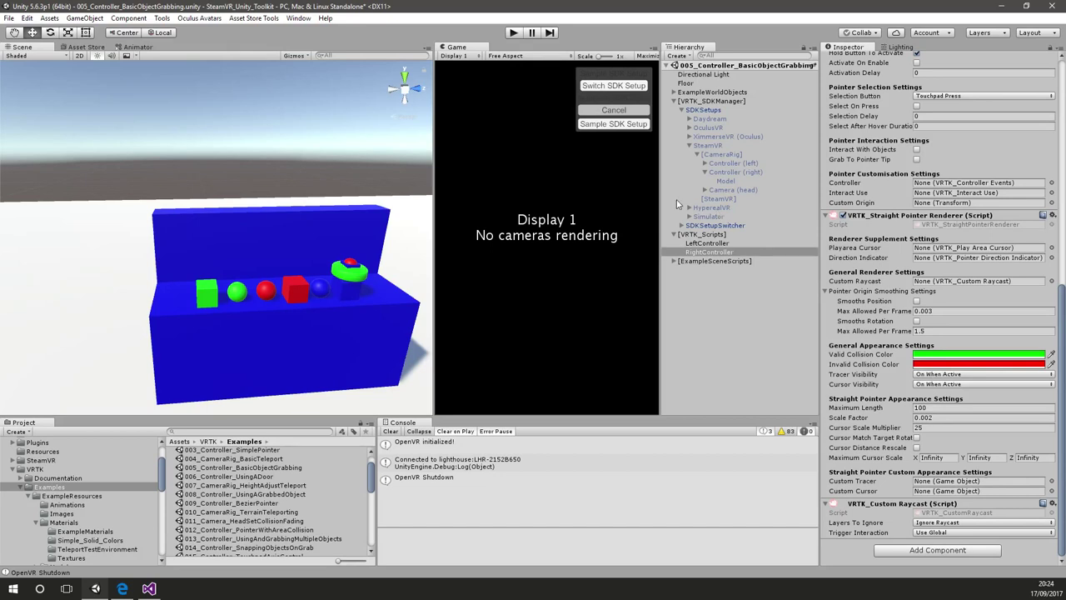
{"action": "left_click", "coordinate": [950, 523]}
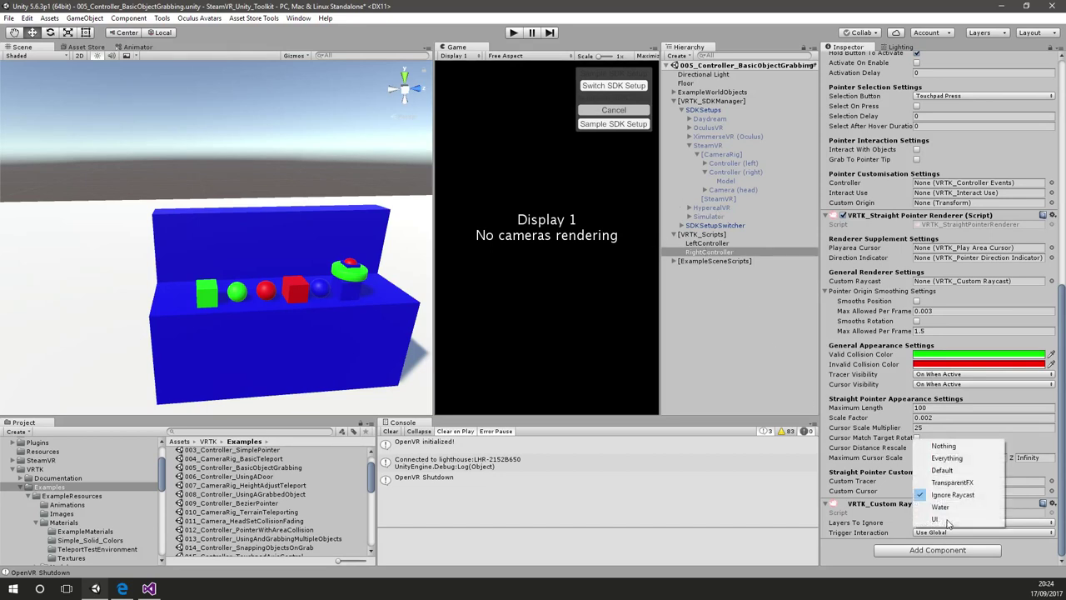
{"action": "left_click", "coordinate": [899, 539]}
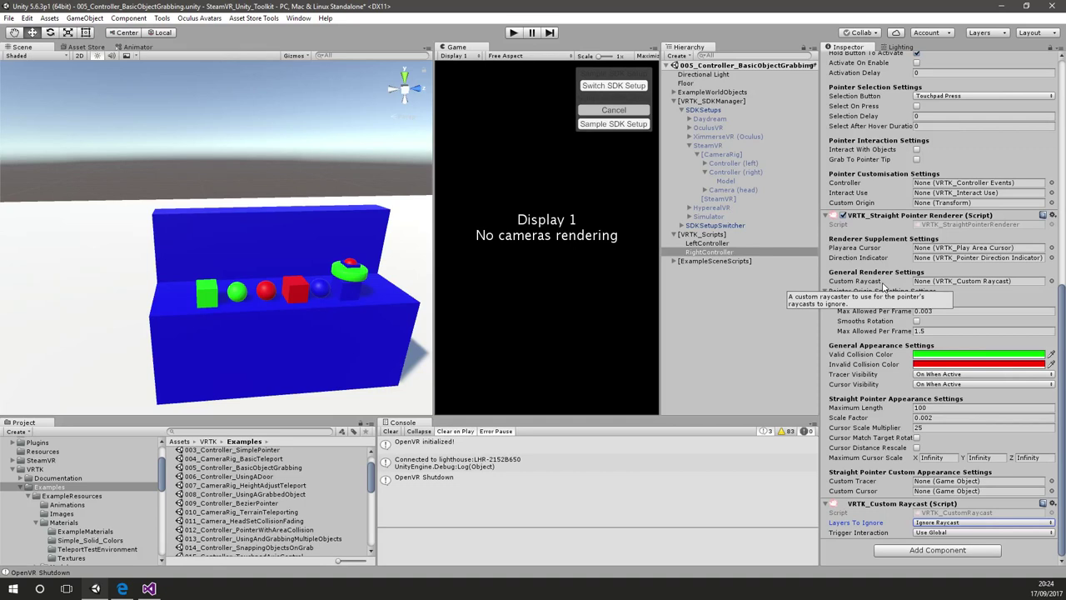
Open the example scene 032_Controller_CustomControllerModel without saving the current one
{"action": "scroll", "coordinate": [271, 522], "scroll_direction": "down", "scroll_amount": 5}
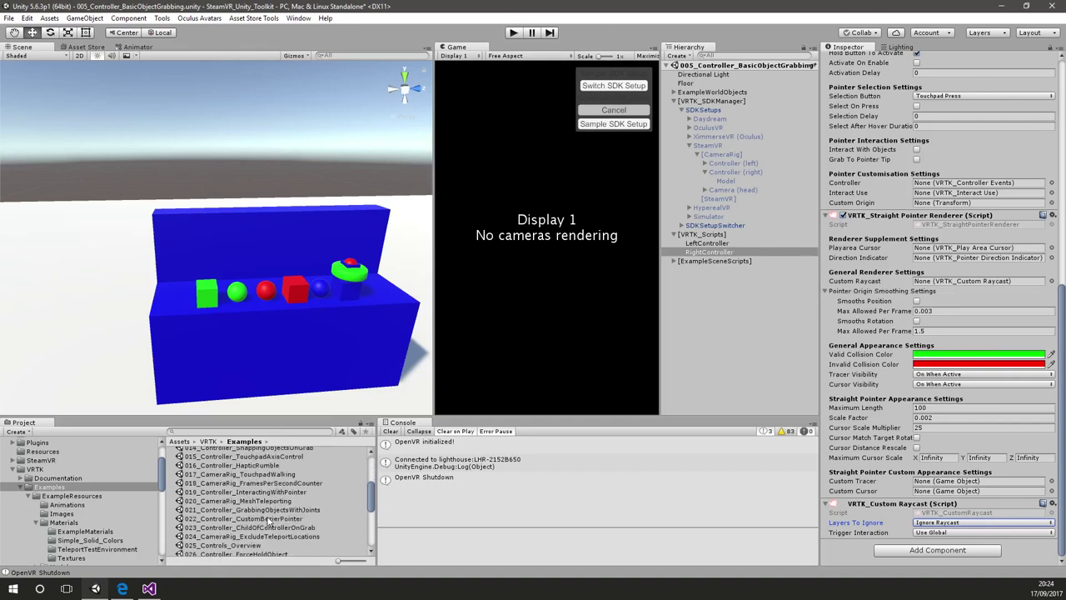
{"action": "scroll", "coordinate": [270, 522], "scroll_direction": "down", "scroll_amount": 9}
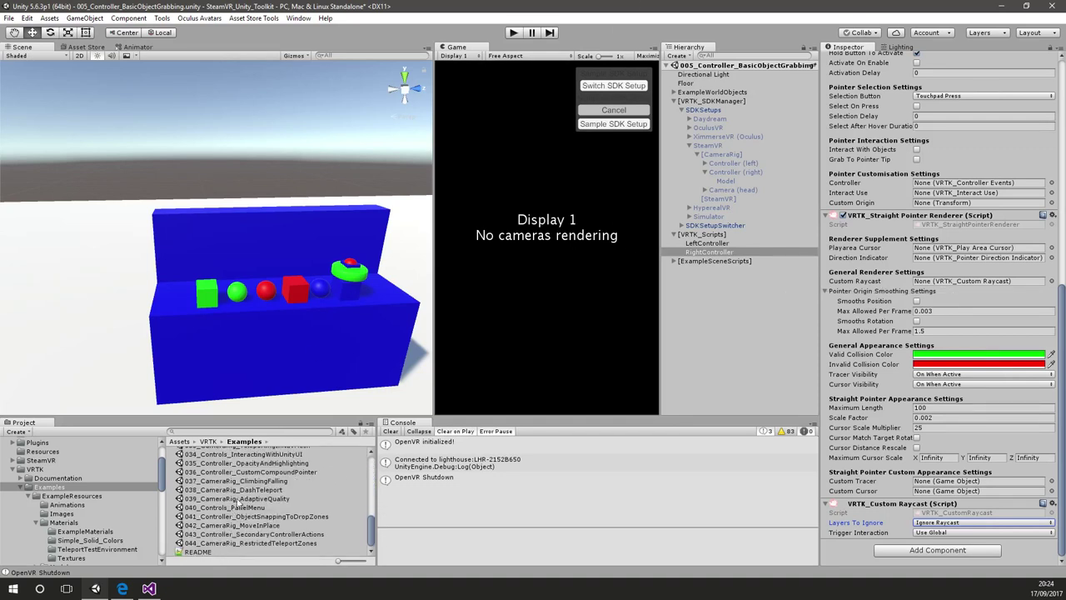
{"action": "scroll", "coordinate": [241, 500], "scroll_direction": "up", "scroll_amount": 2}
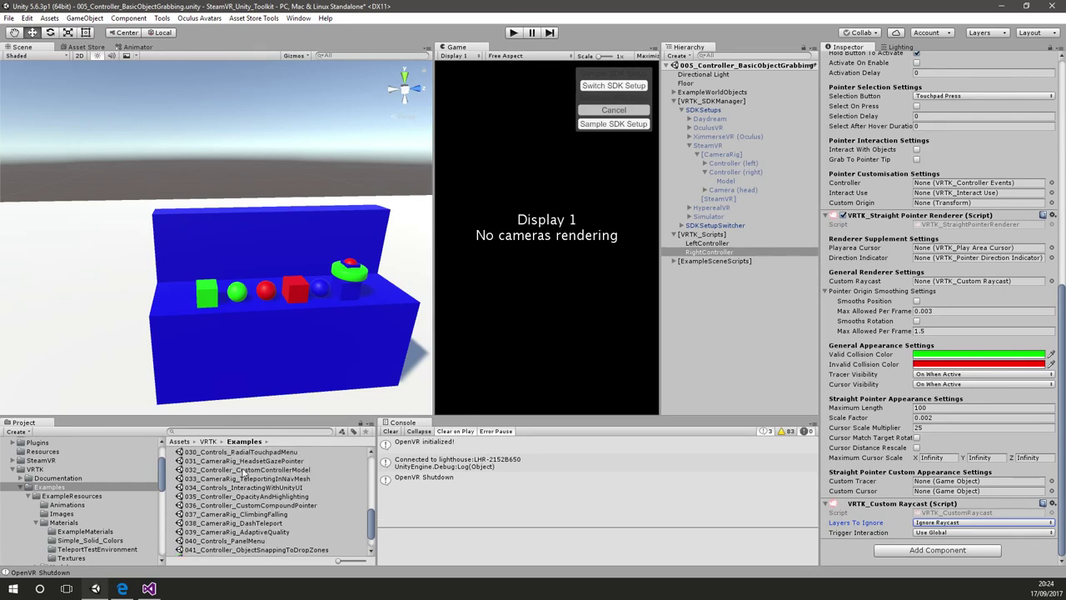
{"action": "double_click", "coordinate": [244, 470]}
{"action": "left_click", "coordinate": [580, 314]}
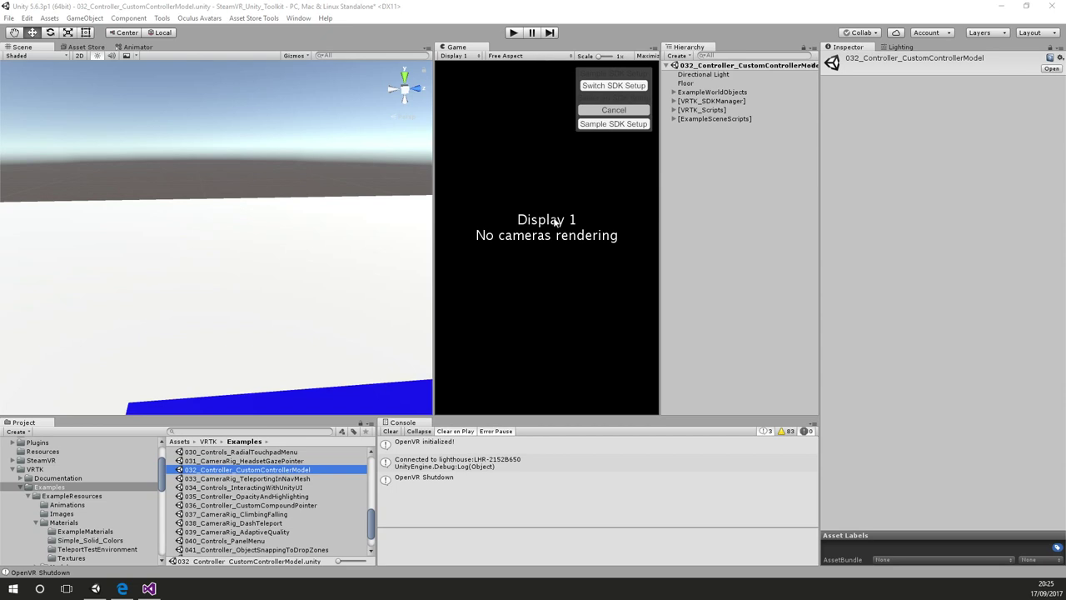
Play-test the custom controller model scene twice, and inspect its table of coloured blocks in the scene view
{"action": "left_click", "coordinate": [512, 33]}
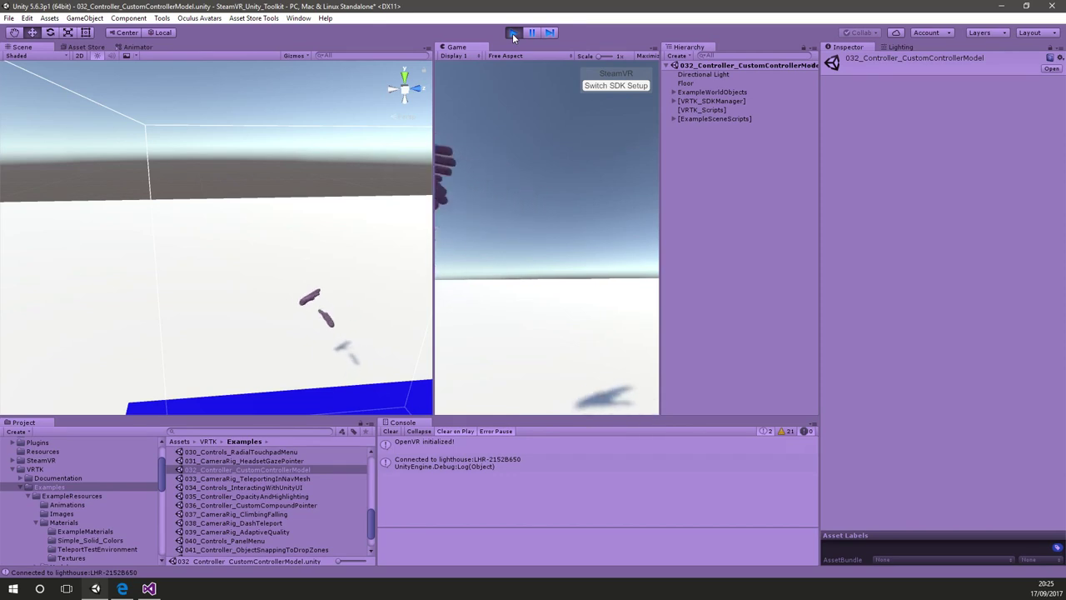
{"action": "left_click", "coordinate": [512, 33]}
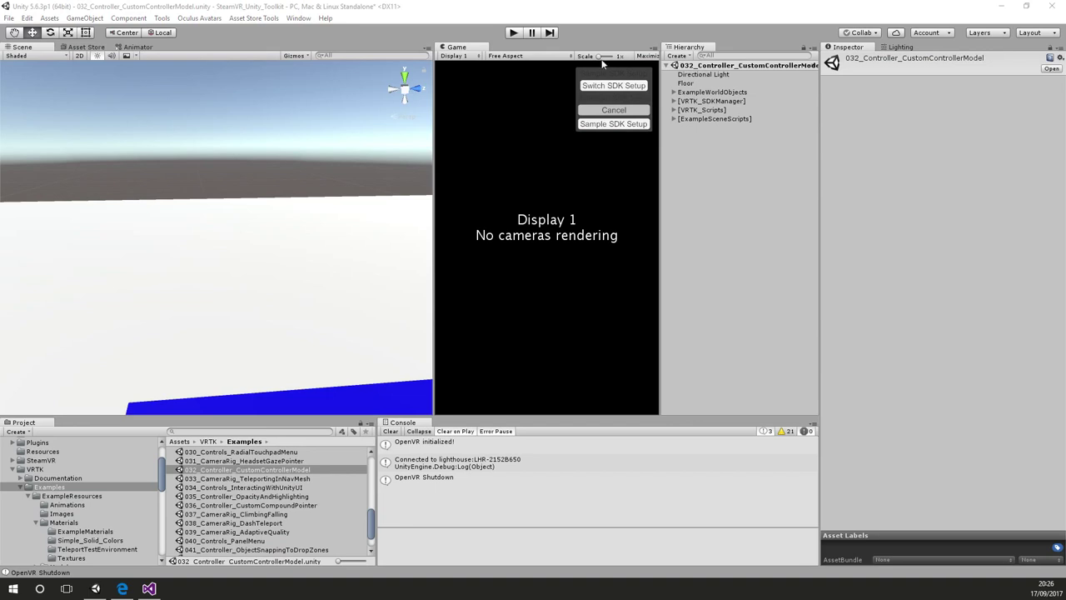
{"action": "left_click", "coordinate": [514, 33]}
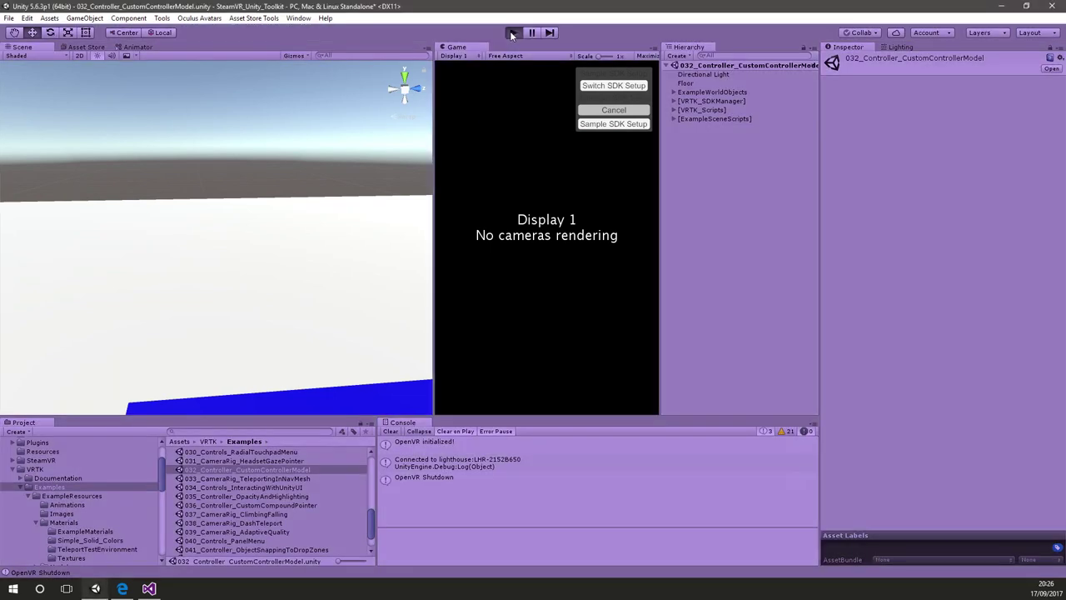
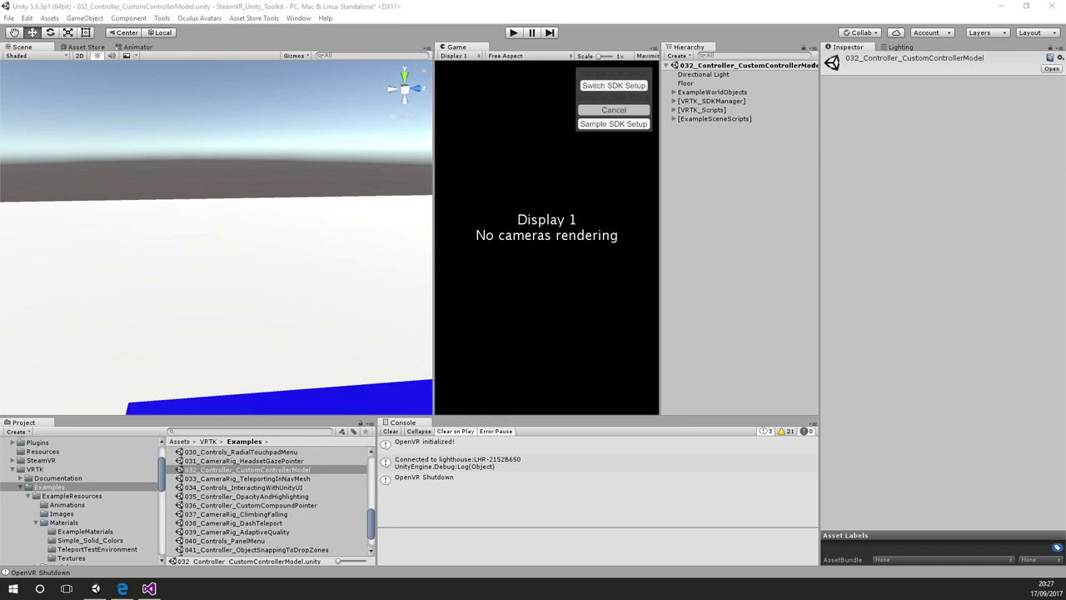
{"action": "left_click", "coordinate": [469, 5]}
{"action": "scroll", "coordinate": [226, 312], "scroll_direction": "down", "scroll_amount": 5}
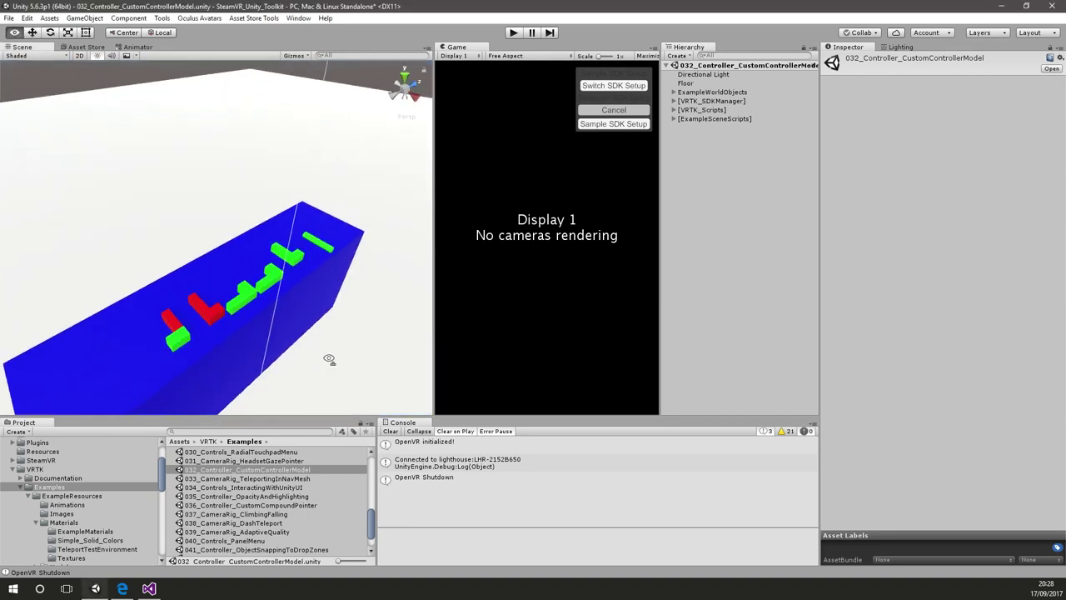
{"action": "left_click_drag", "start_coordinate": [331, 362], "coordinate": [250, 349], "text": "alt"}
{"action": "scroll", "coordinate": [199, 334], "scroll_direction": "up", "scroll_amount": 5}
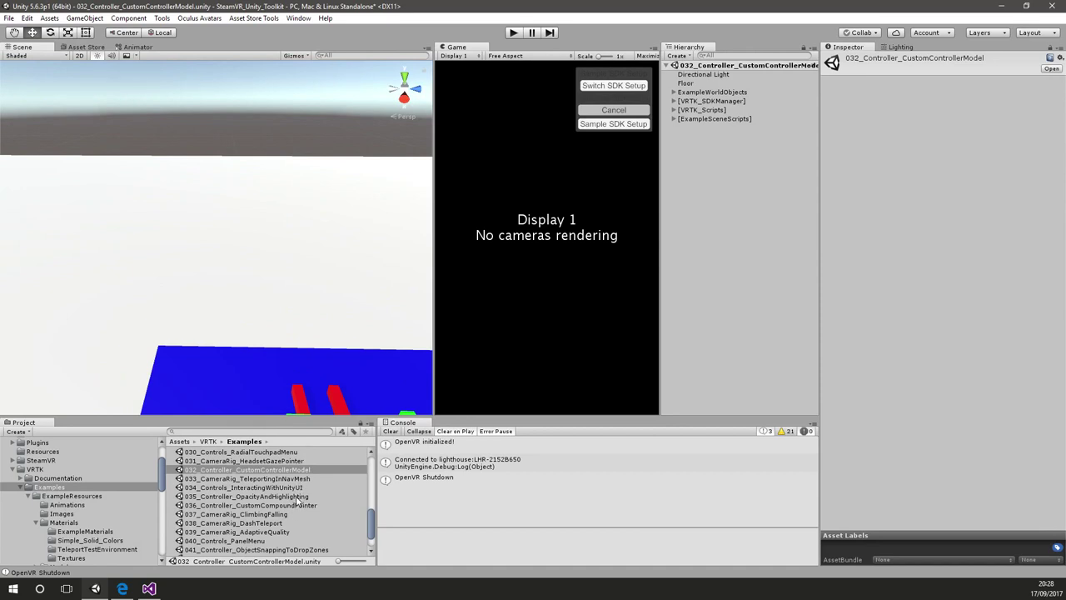
Open the example scene 003_Controller_SimplePointer without saving the current one, and frame the blue-bodied figure beside the red cube
{"action": "scroll", "coordinate": [298, 502], "scroll_direction": "up", "scroll_amount": 10}
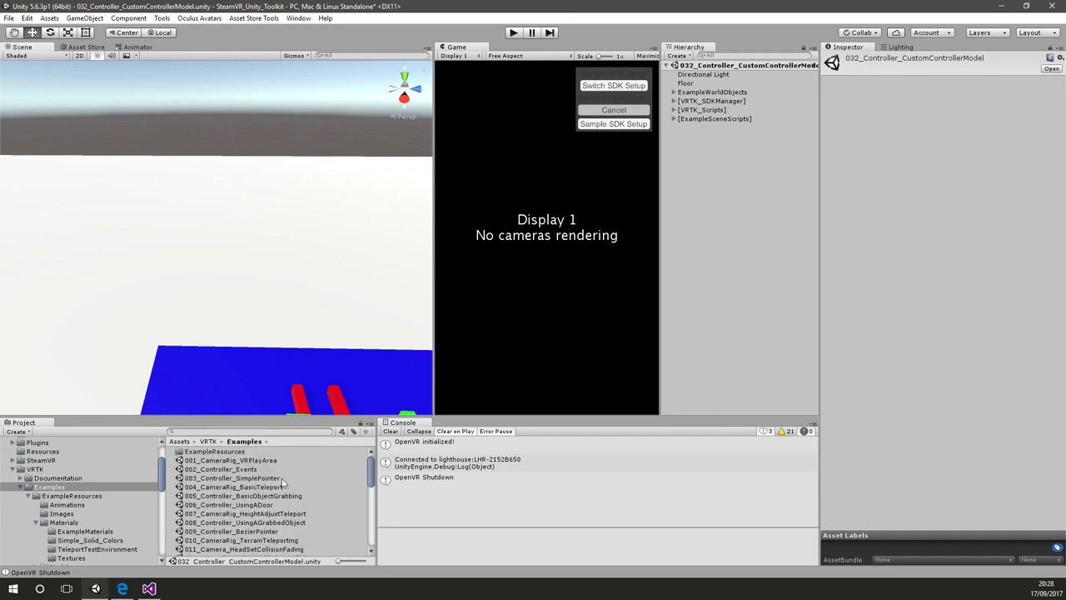
{"action": "double_click", "coordinate": [281, 479]}
{"action": "left_click", "coordinate": [585, 317]}
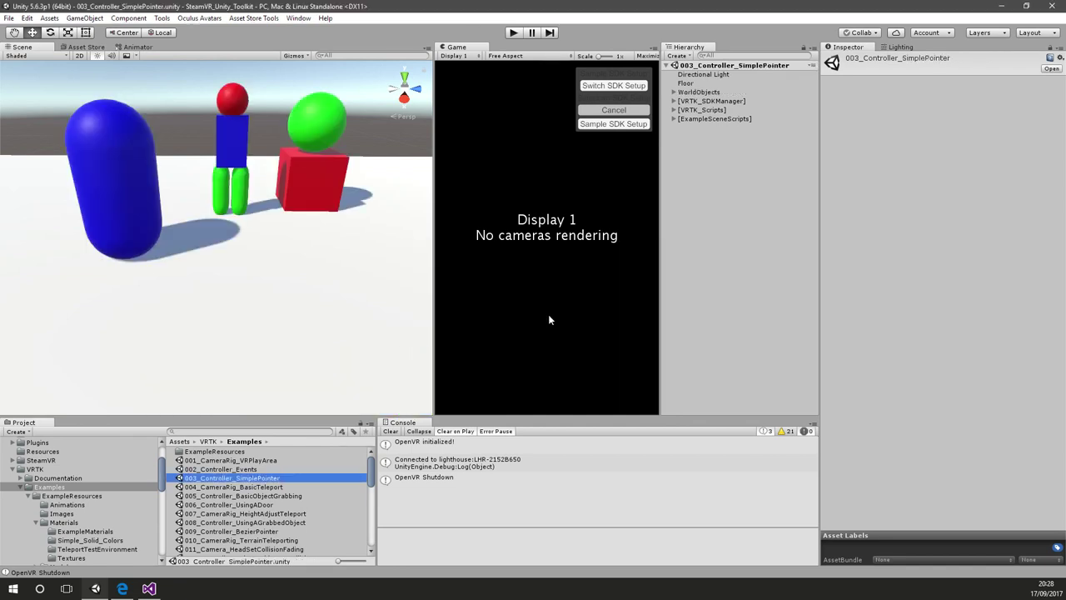
{"action": "right_click_drag", "start_coordinate": [371, 200], "coordinate": [358, 161]}
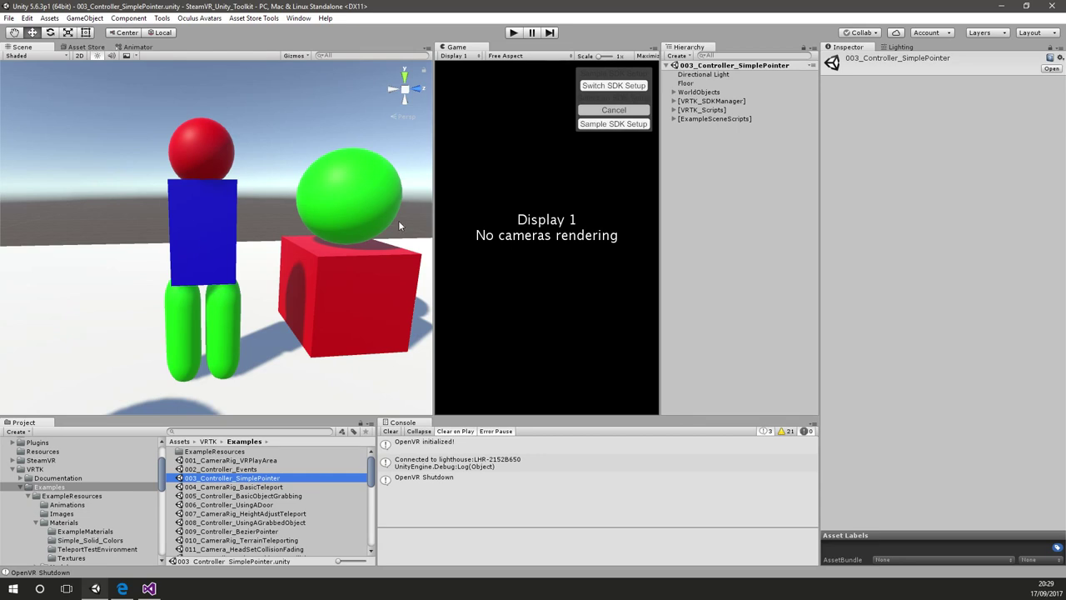
Inspect the pointer and straight pointer renderer components on RightController under [VRTK_Scripts]
{"action": "left_click", "coordinate": [674, 110]}
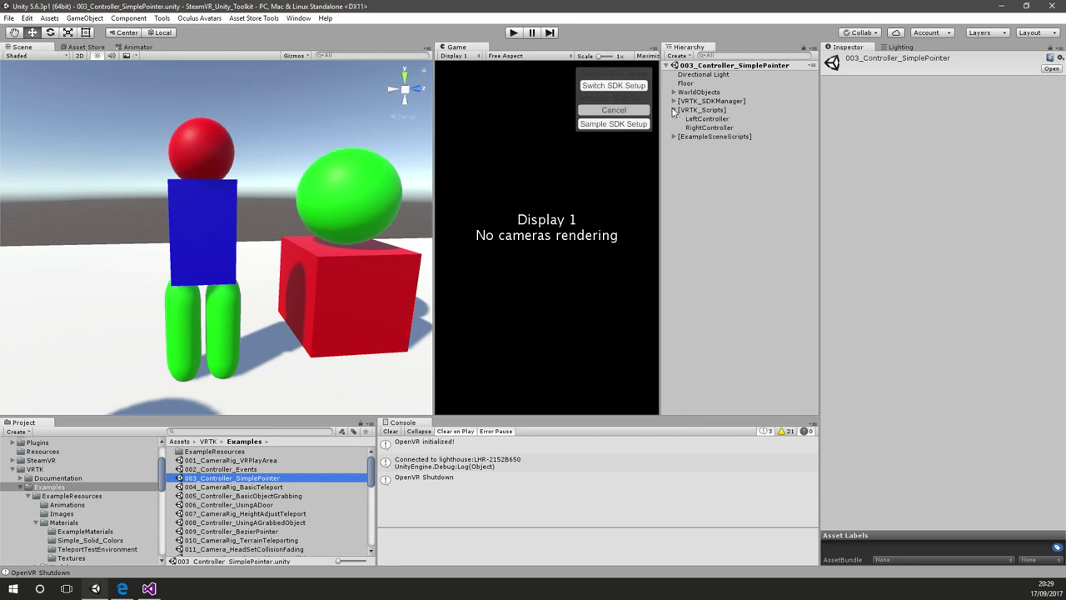
{"action": "left_click", "coordinate": [689, 176]}
{"action": "right_click", "coordinate": [689, 175]}
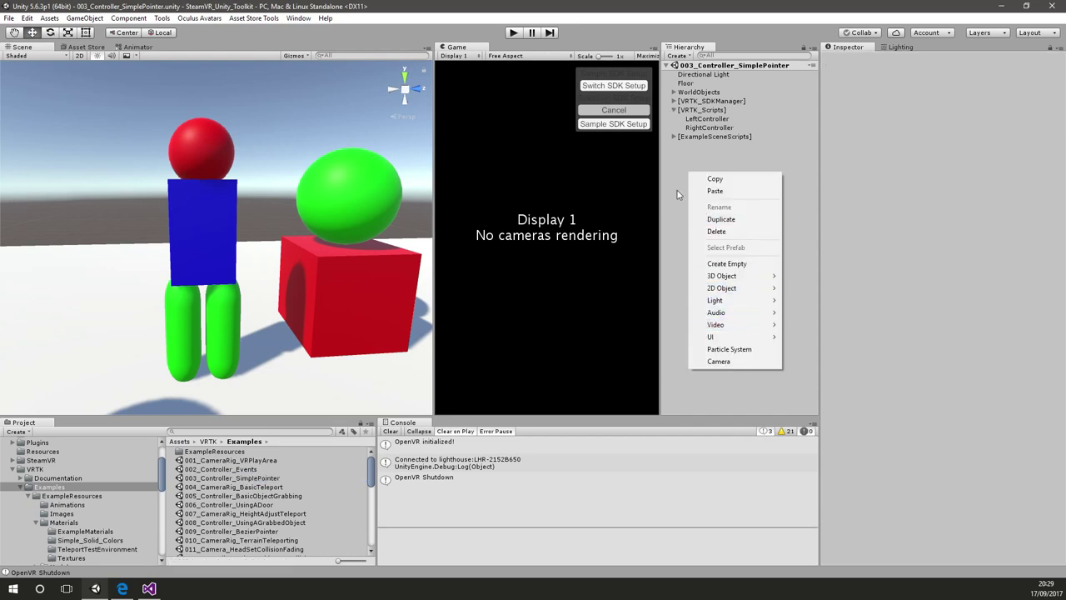
{"action": "left_click", "coordinate": [672, 157]}
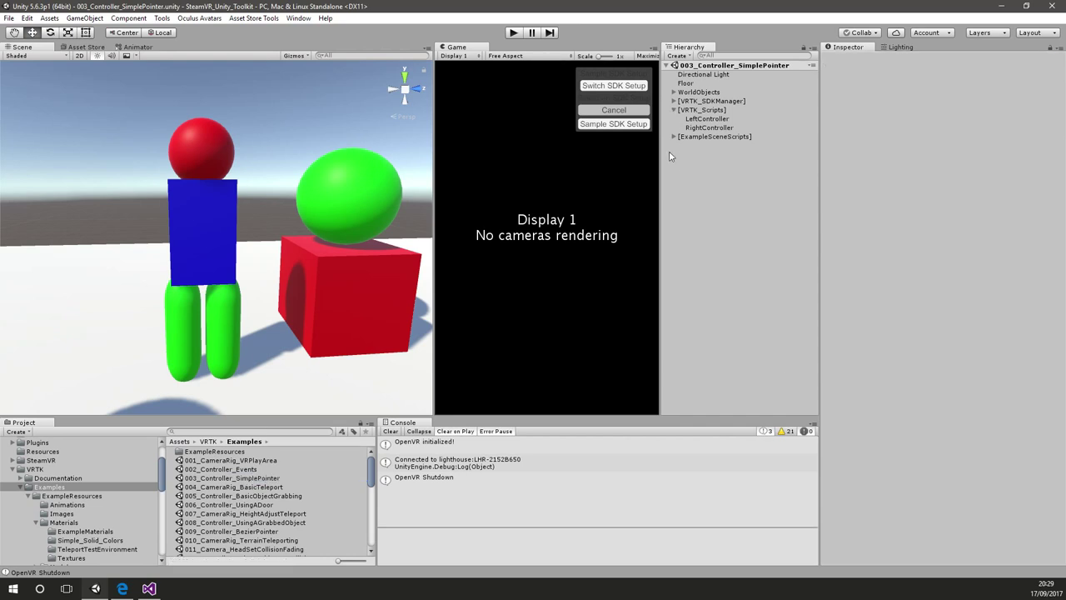
{"action": "left_click", "coordinate": [719, 126]}
{"action": "scroll", "coordinate": [890, 288], "scroll_direction": "down", "scroll_amount": 8}
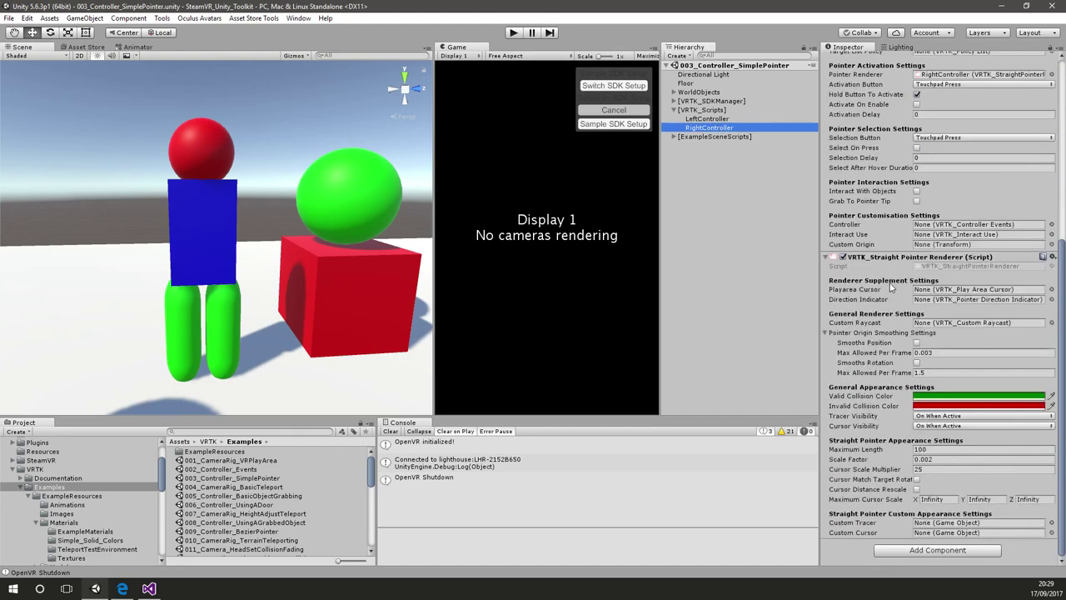
{"action": "scroll", "coordinate": [826, 225], "scroll_direction": "up", "scroll_amount": 9}
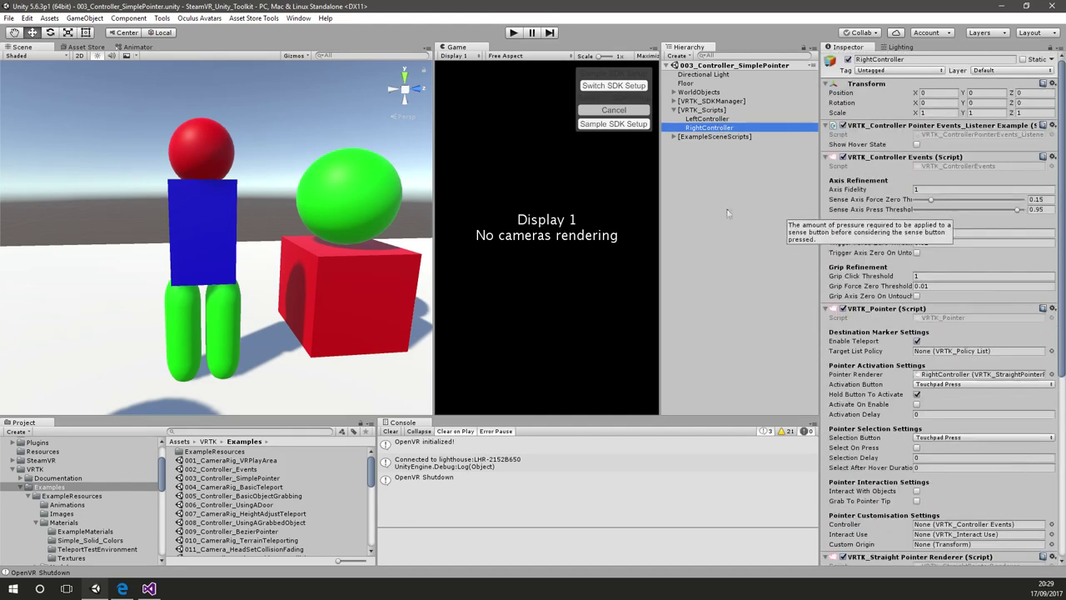
Create an empty GameObject at the root of the simple pointer scene
{"action": "left_click", "coordinate": [704, 164]}
{"action": "right_click", "coordinate": [693, 192]}
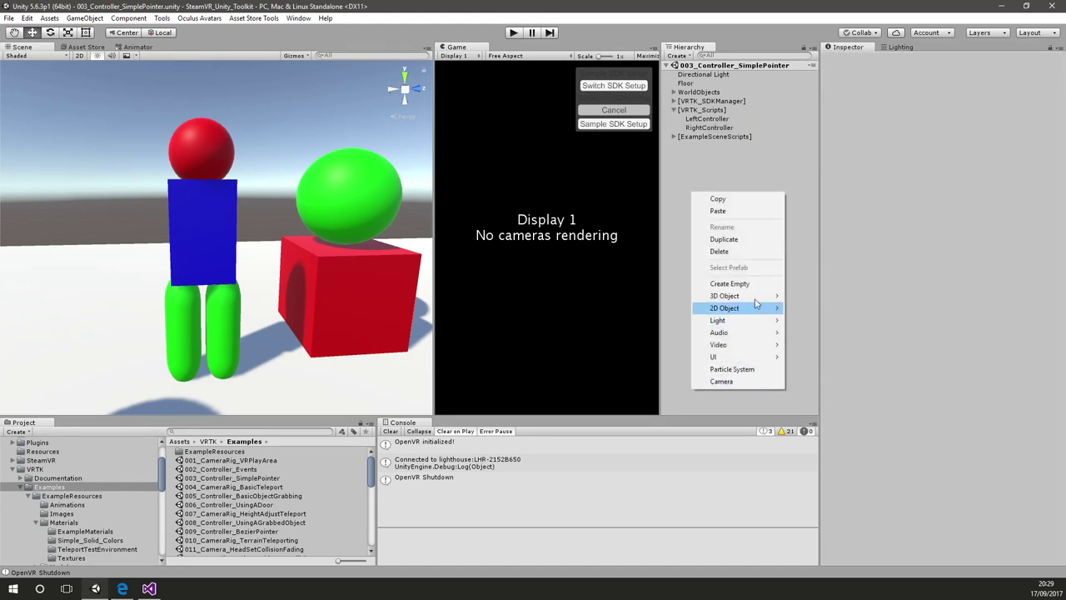
{"action": "left_click", "coordinate": [742, 283]}
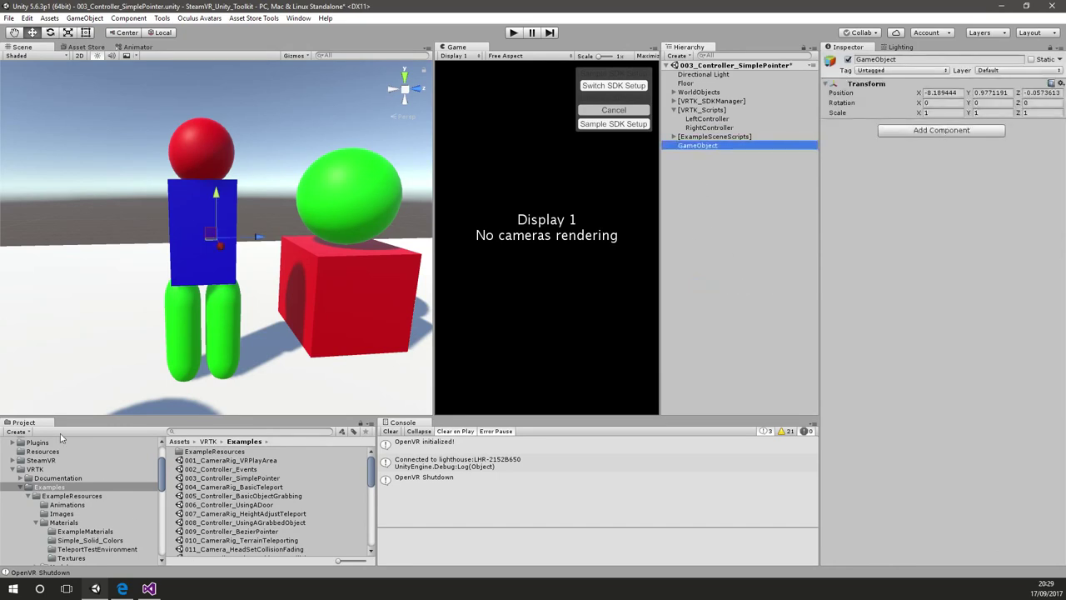
Create a C# script named ColorChanger in the root Assets folder
{"action": "scroll", "coordinate": [82, 494], "scroll_direction": "up", "scroll_amount": 3}
{"action": "left_click", "coordinate": [31, 459]}
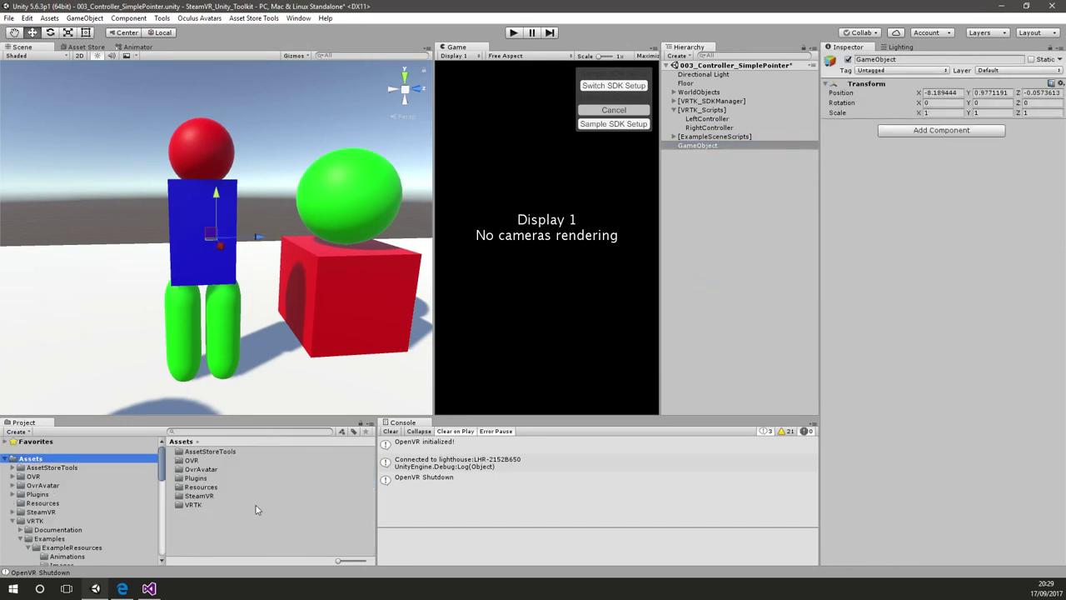
{"action": "right_click", "coordinate": [228, 543]}
{"action": "mouse_move", "coordinate": [290, 337]}
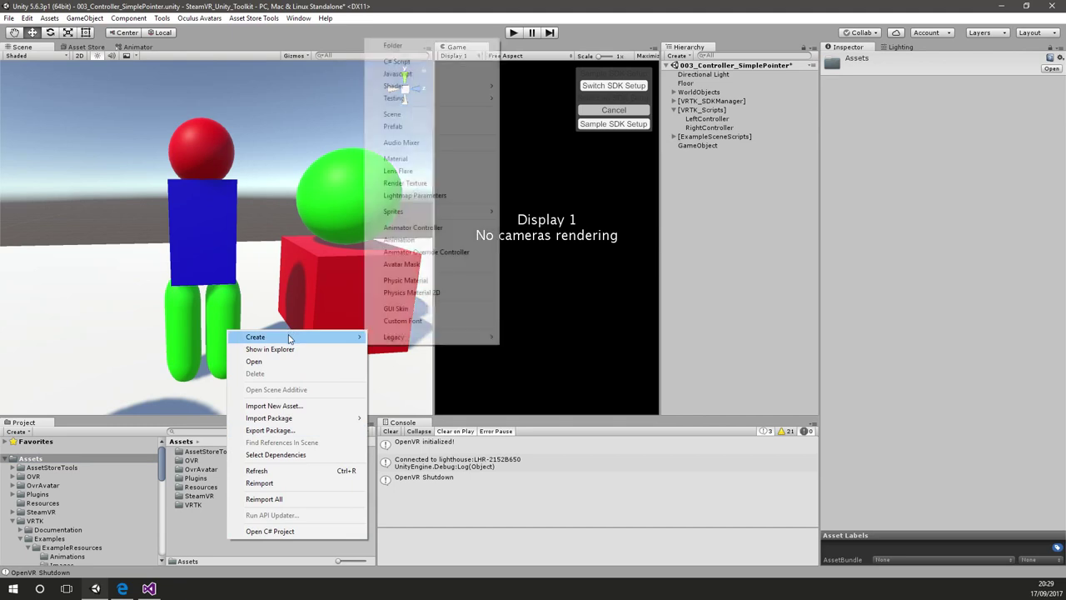
{"action": "left_click", "coordinate": [438, 64]}
{"action": "type", "text": "ColorC"}
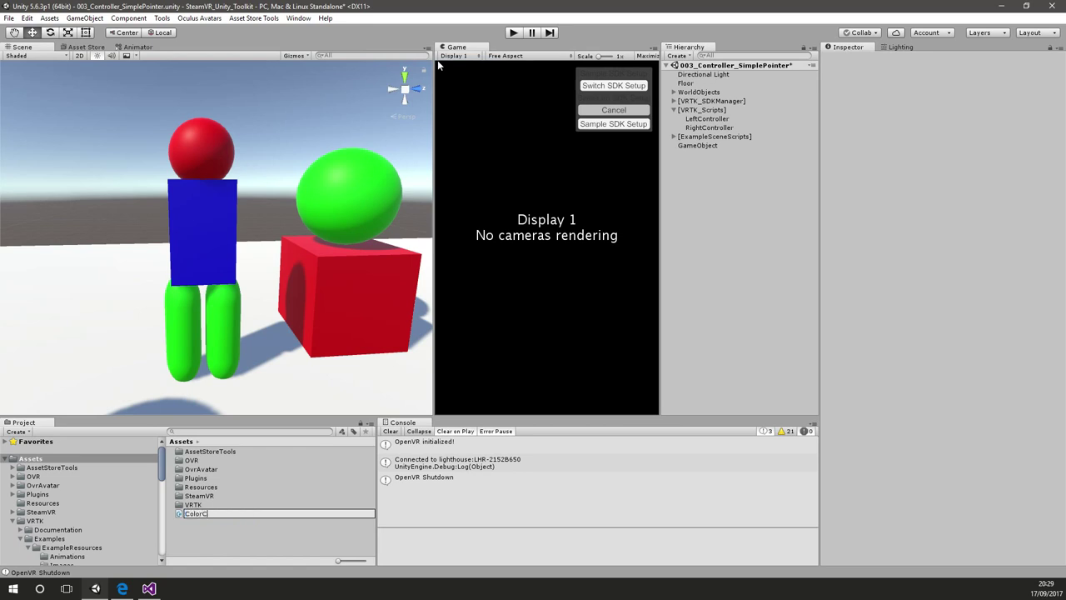
{"action": "type", "text": "hanger"}
{"action": "key", "text": "Return"}
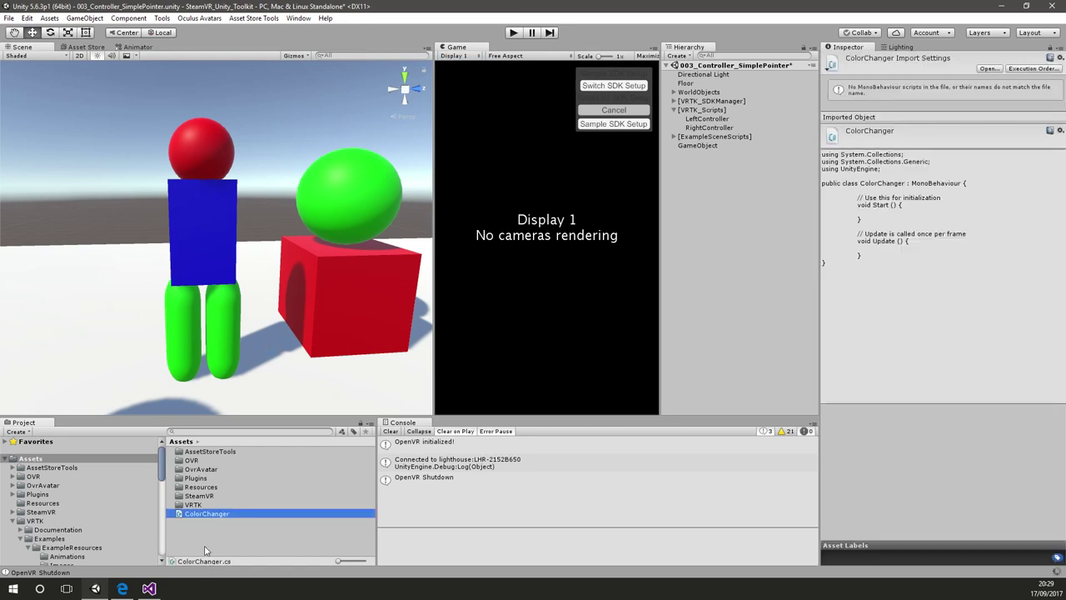
Open the ColorChanger script in Visual Studio with all modified projects reloaded, and delete its Start and Update methods
{"action": "double_click", "coordinate": [225, 519]}
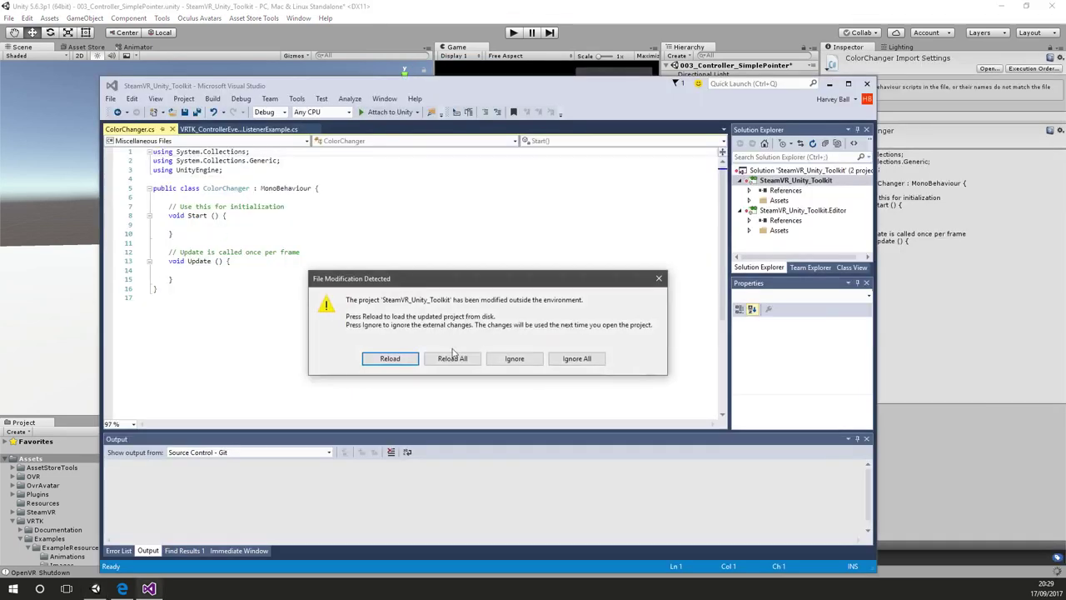
{"action": "left_click", "coordinate": [452, 359]}
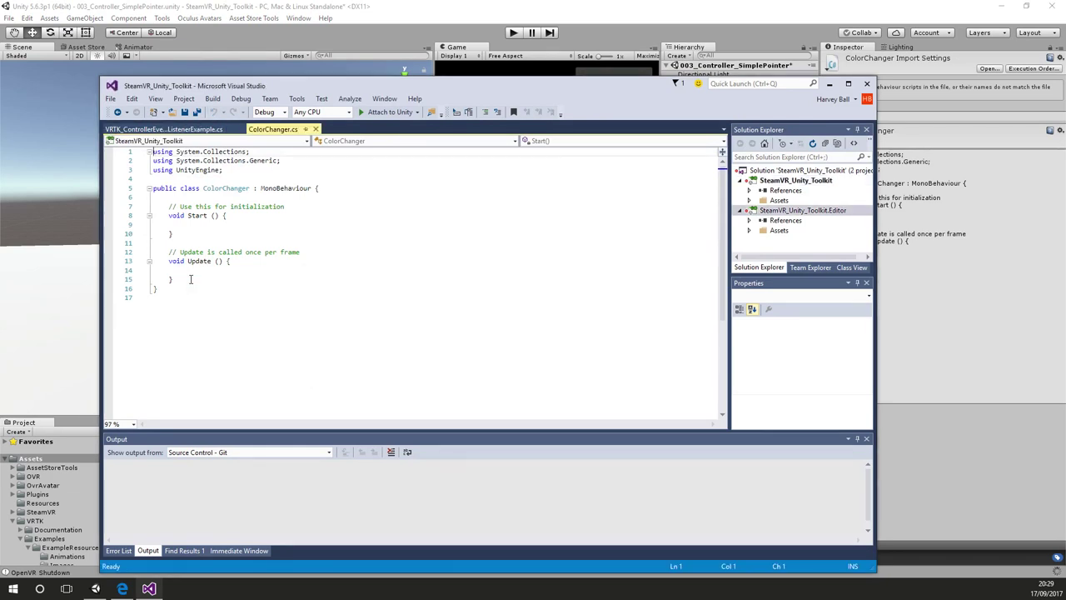
{"action": "left_click_drag", "start_coordinate": [191, 279], "coordinate": [150, 197]}
{"action": "key", "text": "BackSpace"}
Replace the System.Collections and System.Collections.Generic imports with "using VRTK;"
{"action": "left_click", "coordinate": [310, 160]}
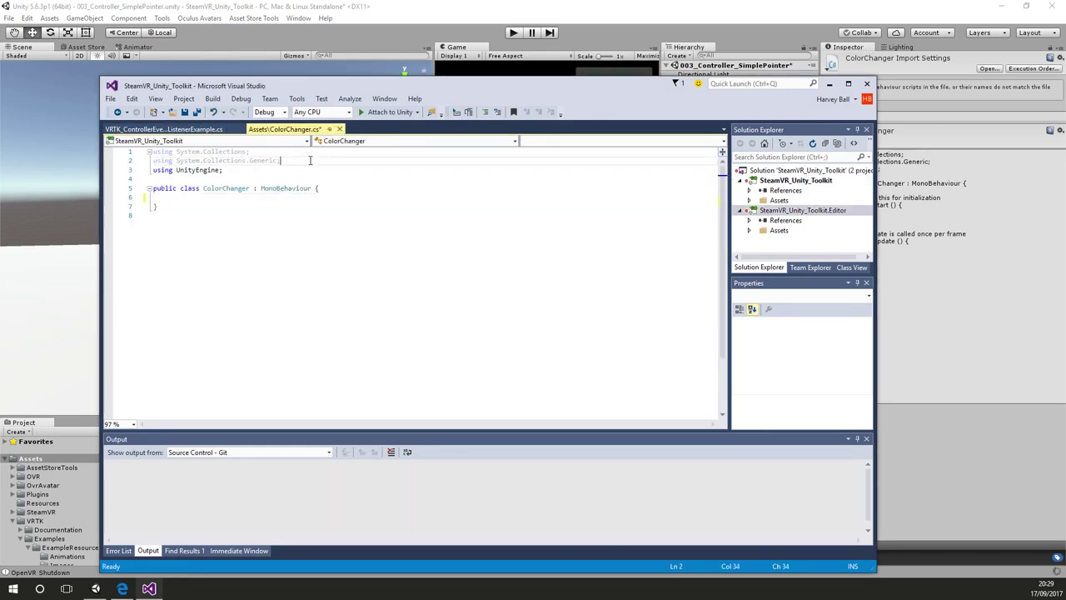
{"action": "key", "text": "ctrl+shift+Home"}
{"action": "key", "text": "BackSpace"}
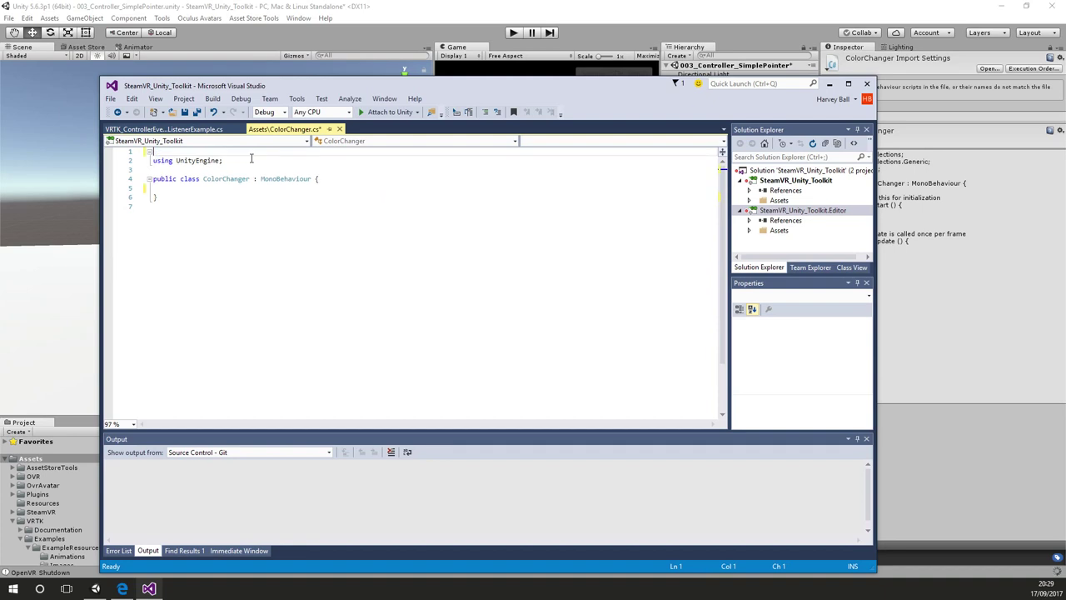
{"action": "type", "text": "using VRTK;"}
Declare a public VRTK_DestinationMarker field named rightController inside the ColorChanger class
{"action": "key", "text": "Down"}
{"action": "key", "text": "Down"}
{"action": "key", "text": "Down"}
{"action": "key", "text": "Down"}
{"action": "key", "text": "Return"}
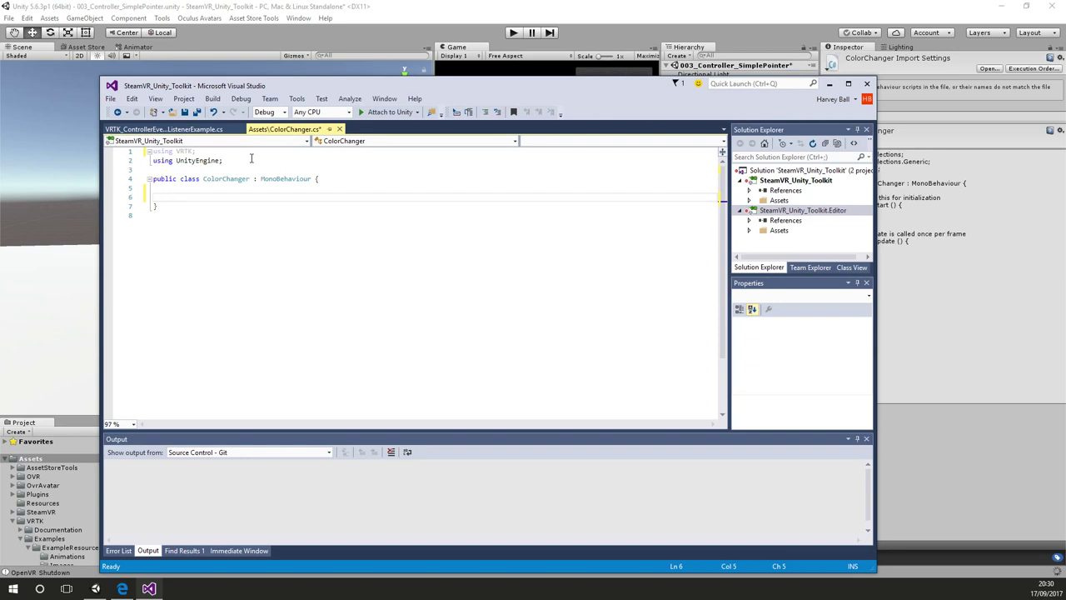
{"action": "type", "text": "public DE"}
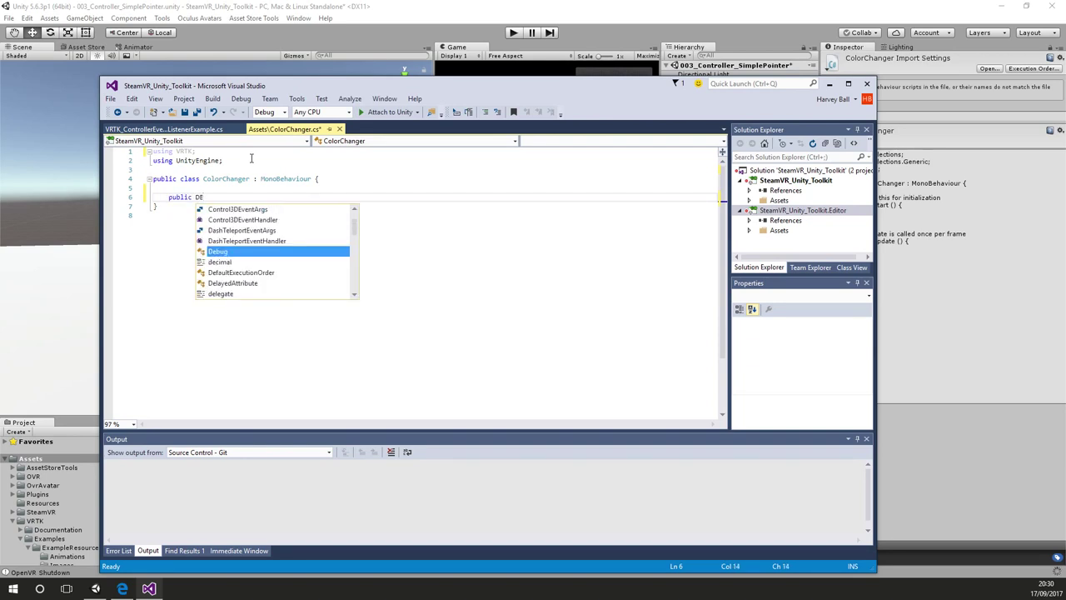
{"action": "key", "text": "BackSpace"}
{"action": "key", "text": "BackSpace"}
{"action": "type", "text": "VRTK_Des"}
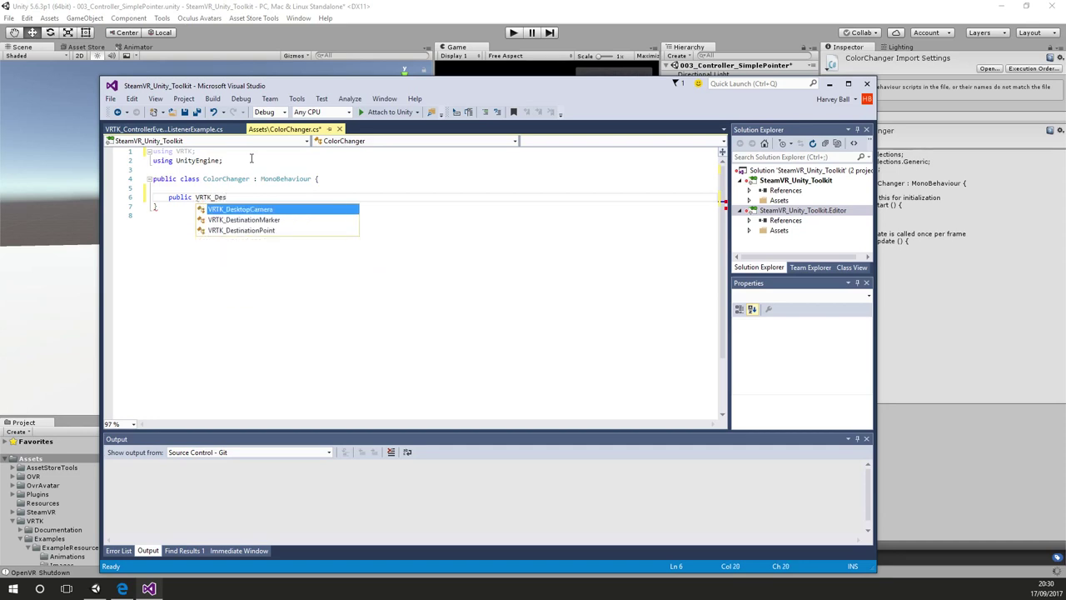
{"action": "type", "text": "tinationMarker"}
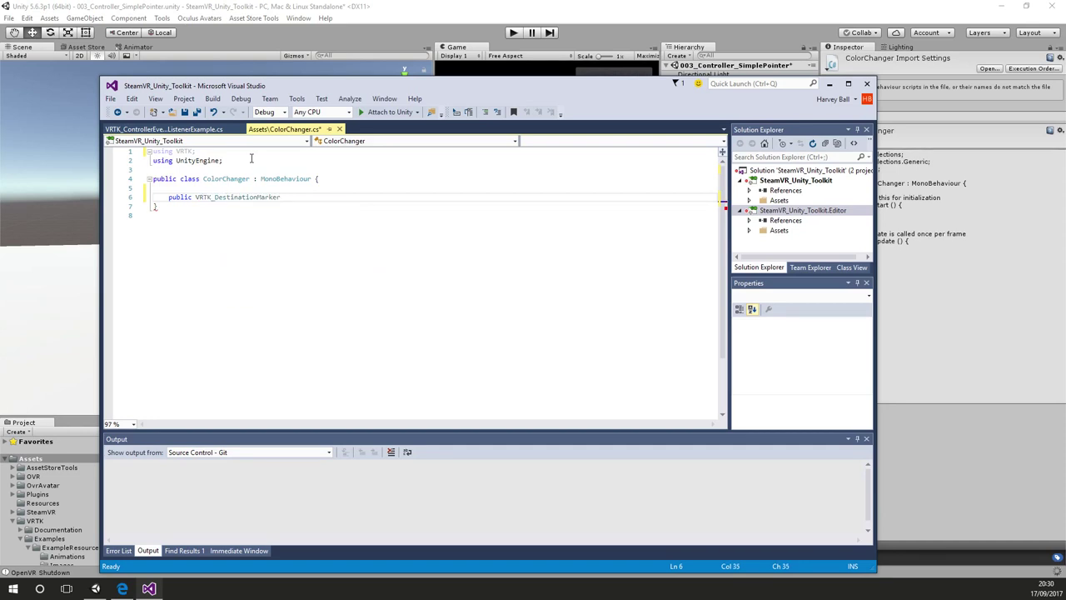
{"action": "type", "text": " rightController;"}
Add an empty "void OnEnable()" method below the rightController field
{"action": "key", "text": "Return"}
{"action": "key", "text": "Return"}
{"action": "type", "text": "p"}
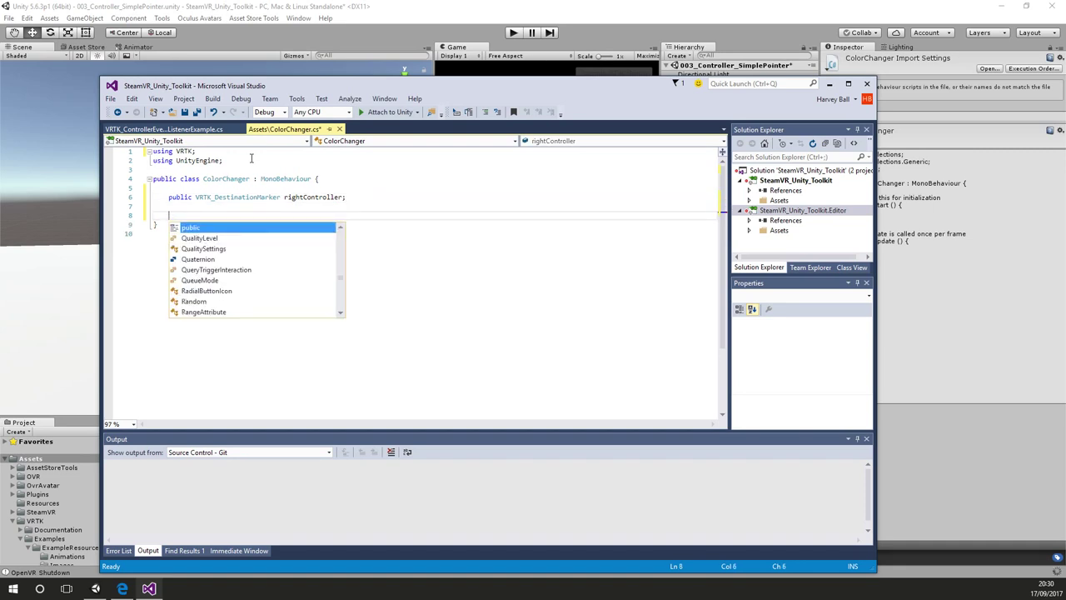
{"action": "type", "text": "void OnEnable"}
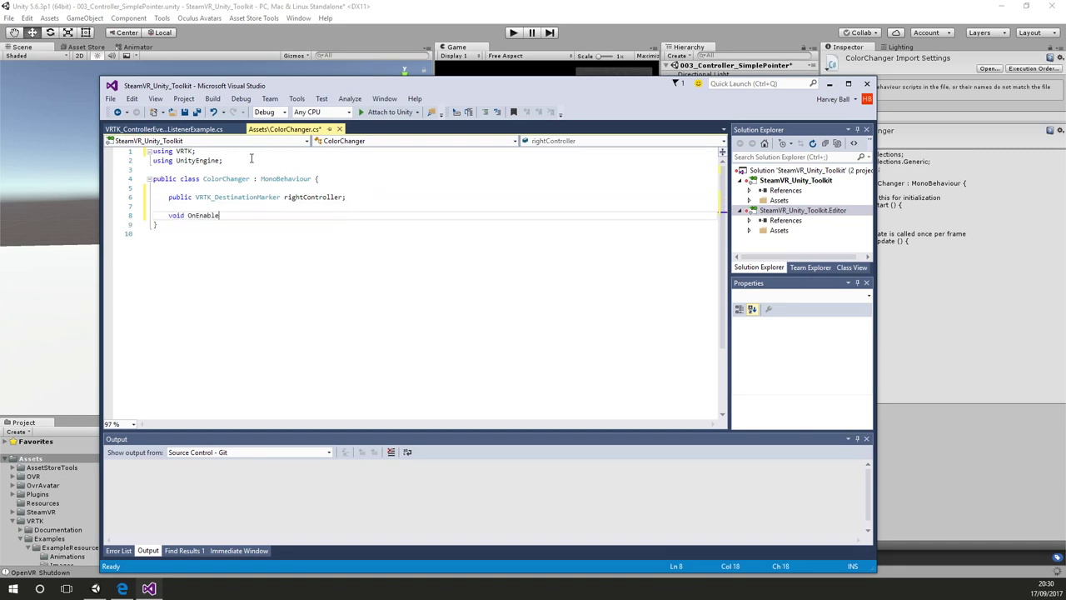
{"action": "type", "text": "()"}
{"action": "key", "text": "Return"}
{"action": "type", "text": "{"}
{"action": "key", "text": "Return"}
In OnEnable, subscribe to rightController.DestinationMarkerSet with += and generate the handler RightController_DestinationMarkerSet
{"action": "type", "text": "righ"}
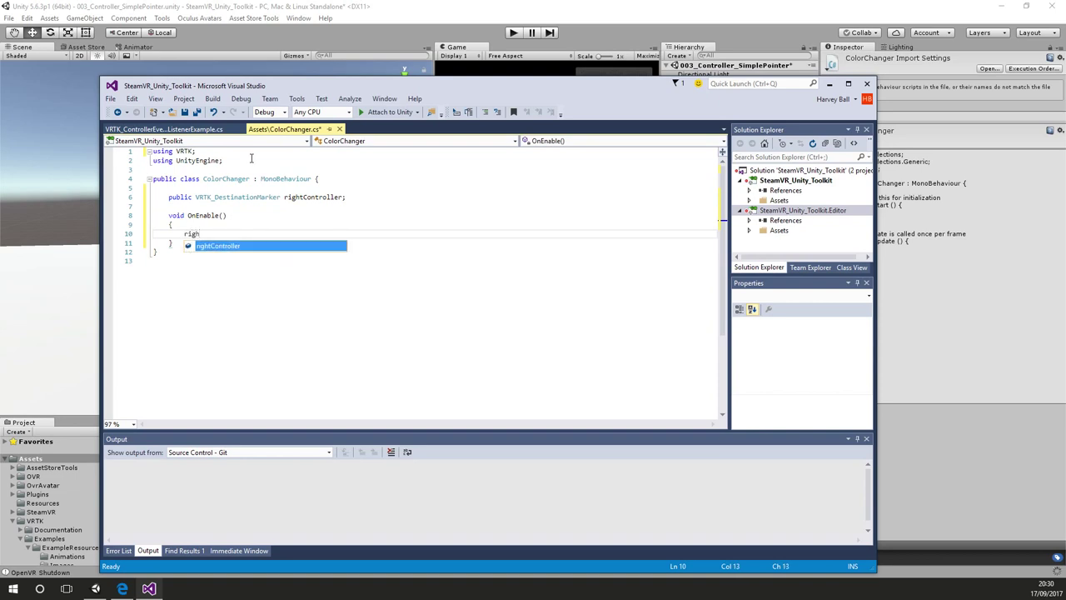
{"action": "key", "text": "Tab"}
{"action": "type", "text": "."}
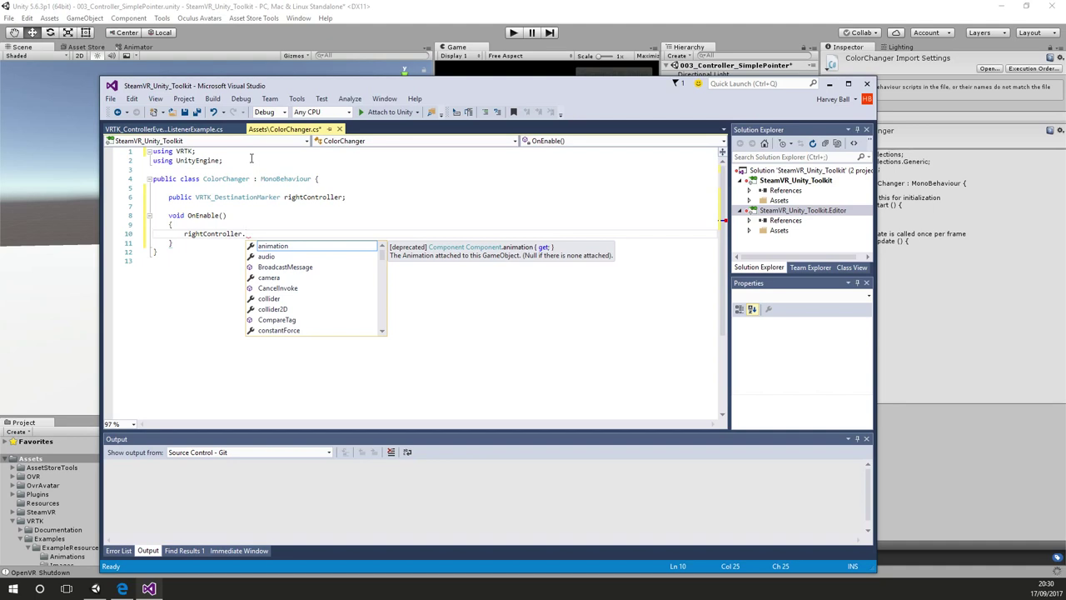
{"action": "type", "text": "dest"}
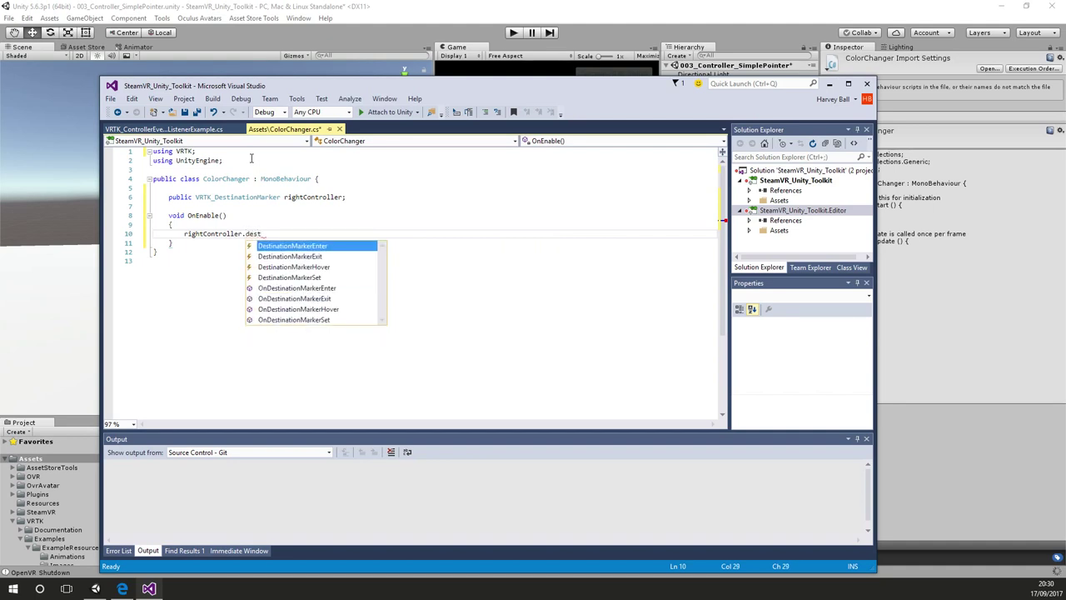
{"action": "key", "text": "Down"}
{"action": "key", "text": "Down"}
{"action": "key", "text": "Down"}
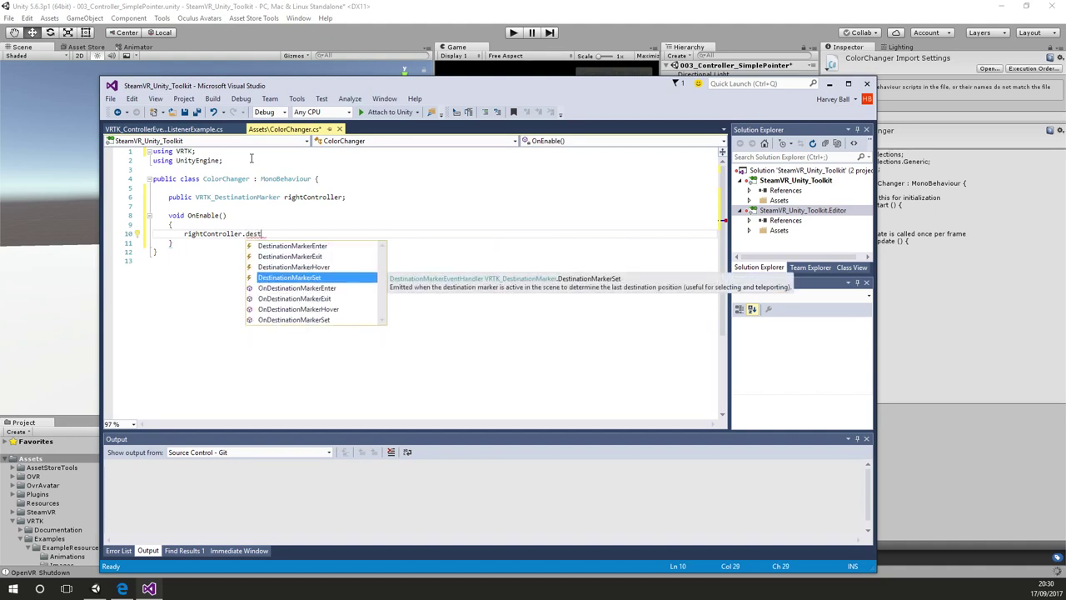
{"action": "key", "text": "Tab"}
{"action": "type", "text": "+="}
{"action": "key", "text": "Tab"}
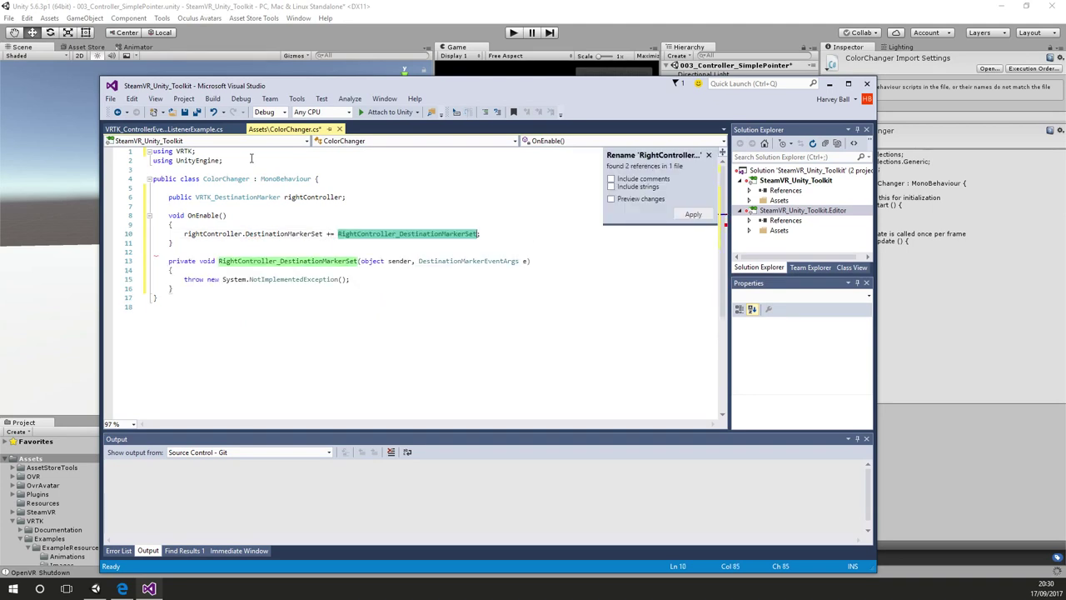
{"action": "key", "text": "Return"}
Duplicate the whole OnEnable method directly below the original
{"action": "key", "text": "Up"}
{"action": "key", "text": "Up"}
{"action": "key", "text": "Down"}
{"action": "key", "text": "Down"}
{"action": "key", "text": "Down"}
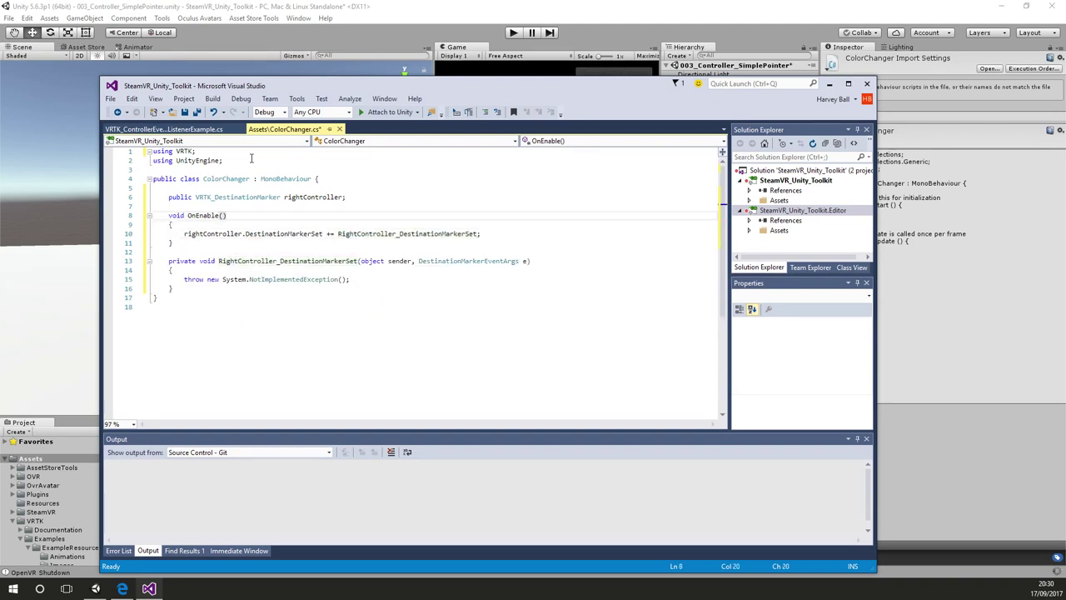
{"action": "key", "text": "shift+Up"}
{"action": "key", "text": "shift+Up"}
{"action": "key", "text": "shift+Up"}
{"action": "key", "text": "shift+Home"}
{"action": "key", "text": "ctrl+c"}
{"action": "key", "text": "Right"}
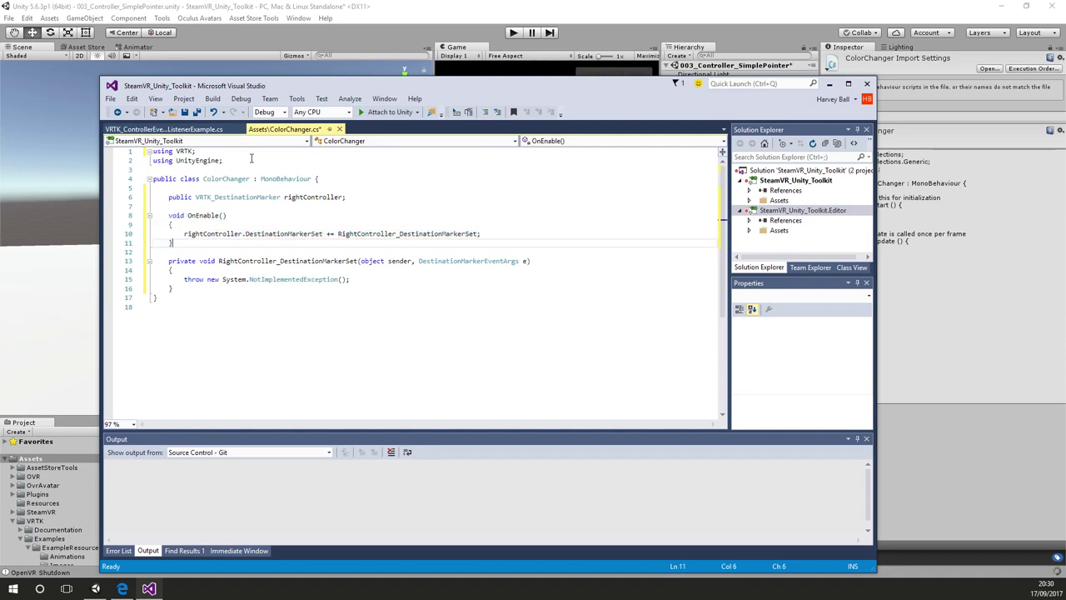
{"action": "key", "text": "Return"}
{"action": "key", "text": "Return"}
{"action": "key", "text": "ctrl+v"}
Rename the copied OnEnable method to OnDisable
{"action": "key", "text": "Up"}
{"action": "key", "text": "Up"}
{"action": "key", "text": "Up"}
{"action": "key", "text": "ctrl+Right"}
{"action": "key", "text": "ctrl+shift+Right"}
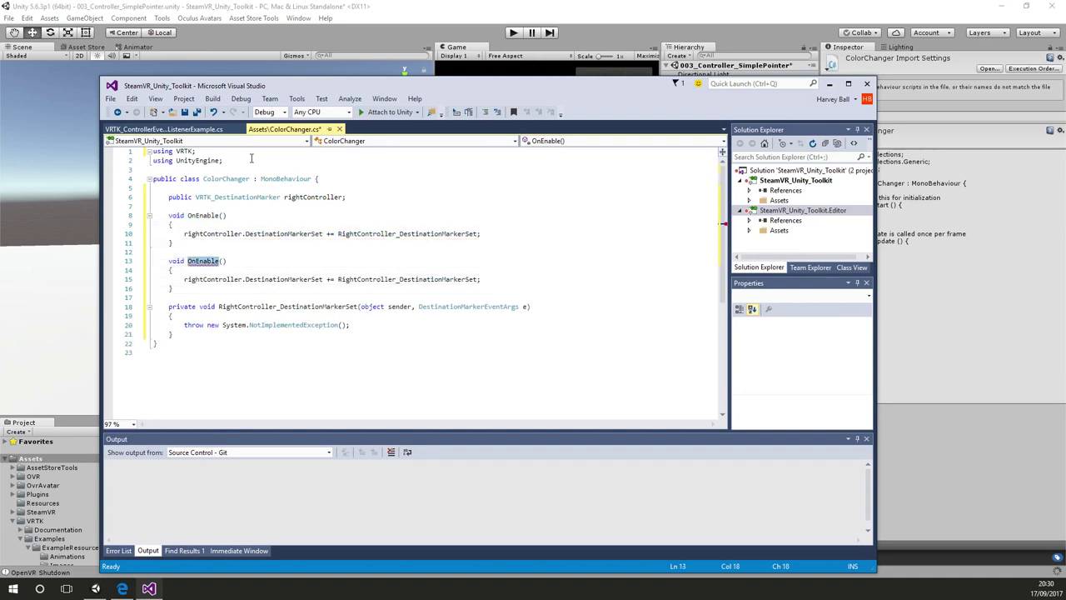
{"action": "type", "text": "OnDisable"}
Change the event operator in OnDisable to -= so that it unsubscribes the handler
{"action": "key", "text": "Down"}
{"action": "key", "text": "Down"}
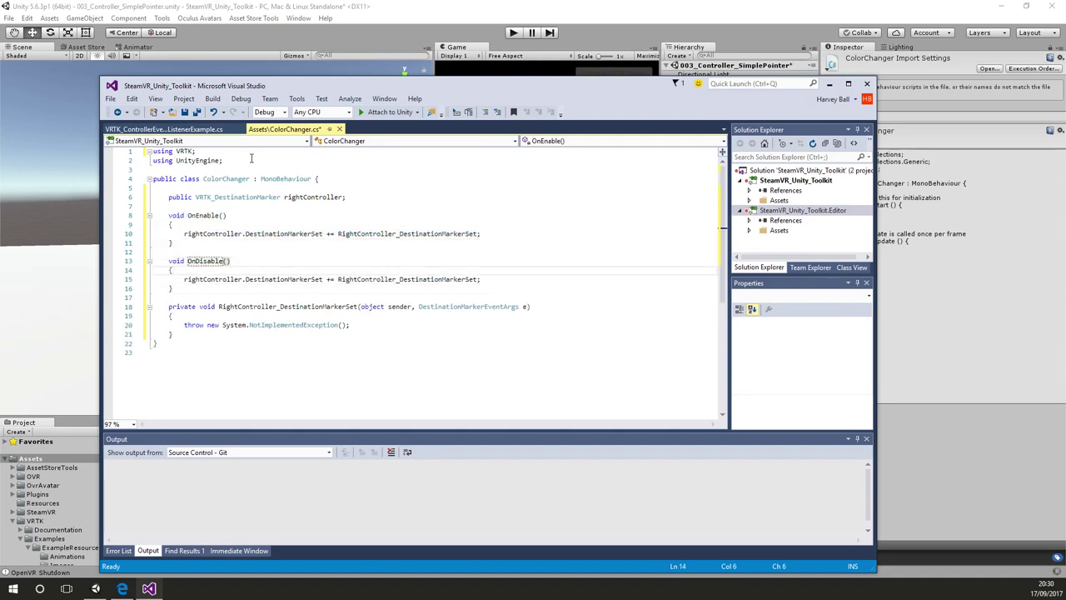
{"action": "key", "text": "ctrl+Right"}
{"action": "key", "text": "ctrl+Right"}
{"action": "key", "text": "ctrl+Right"}
{"action": "key", "text": "Left"}
{"action": "key", "text": "Left"}
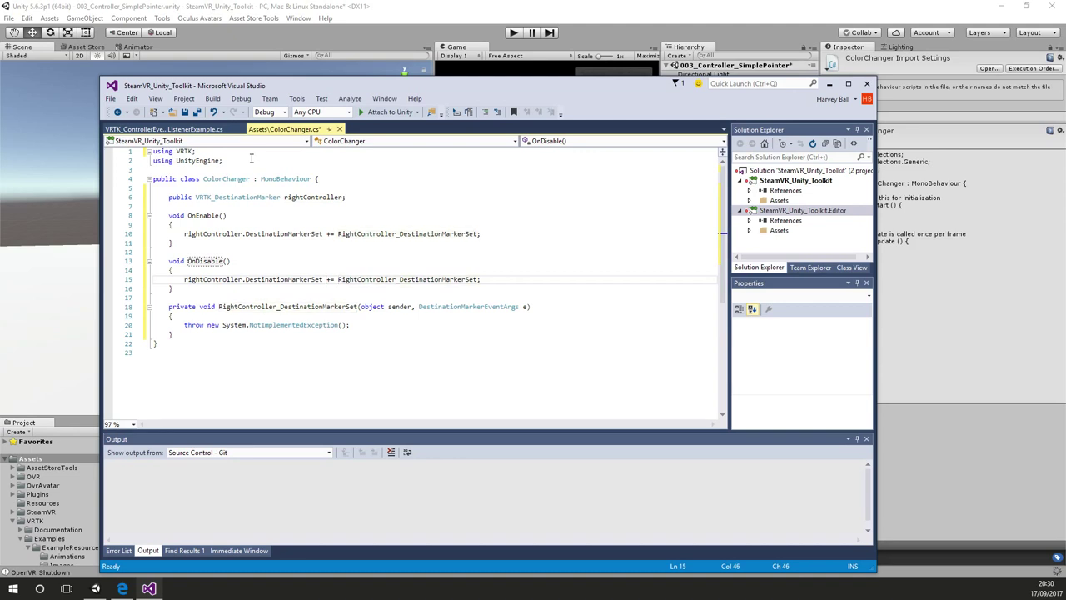
{"action": "key", "text": "BackSpace"}
{"action": "type", "text": "-"}
Replace the exception in RightController_DestinationMarkerSet with Debug.Log("test"); and save the script
{"action": "key", "text": "Down"}
{"action": "key", "text": "Down"}
{"action": "key", "text": "End"}
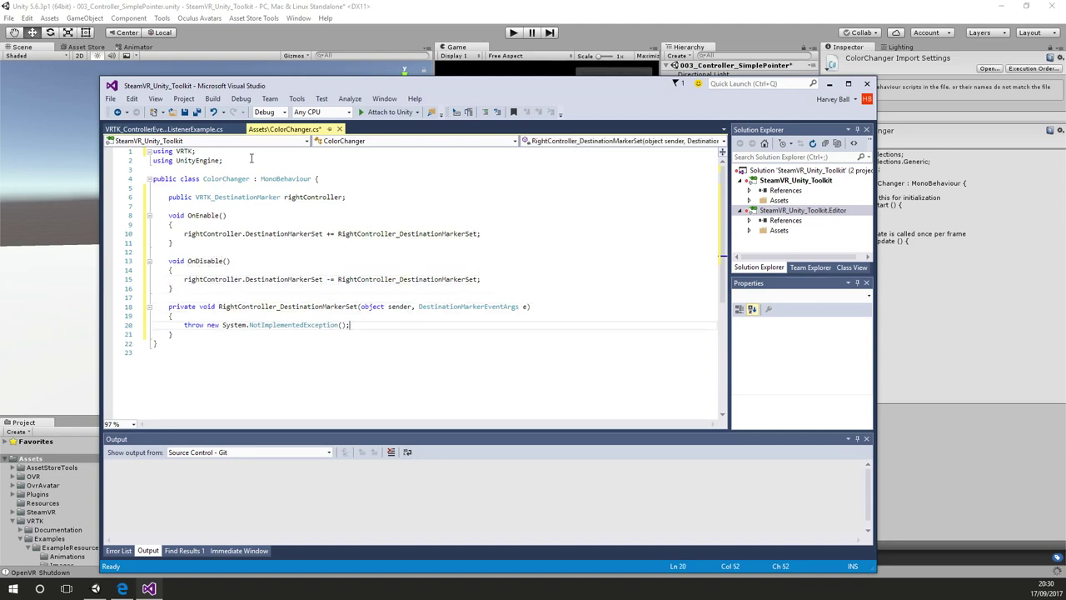
{"action": "key", "text": "shift+Home"}
{"action": "type", "text": "Debug.L"}
{"action": "type", "text": "og(\"terte"}
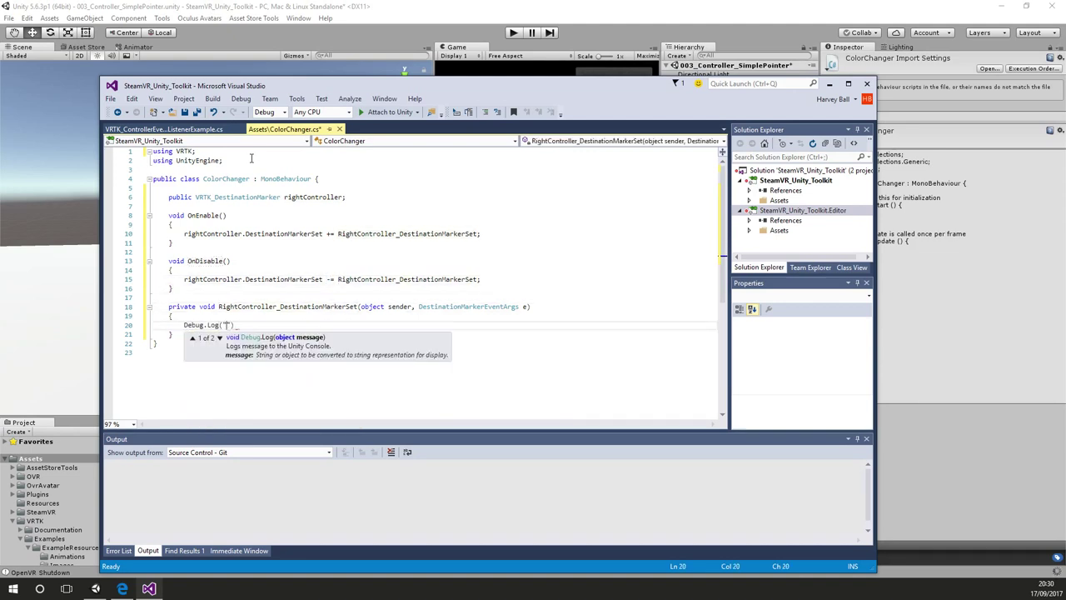
{"action": "type", "text": "\");"}
{"action": "key", "text": "ctrl+s"}
Switch to Unity and briefly play-test the simple pointer scene
{"action": "left_click", "coordinate": [538, 5]}
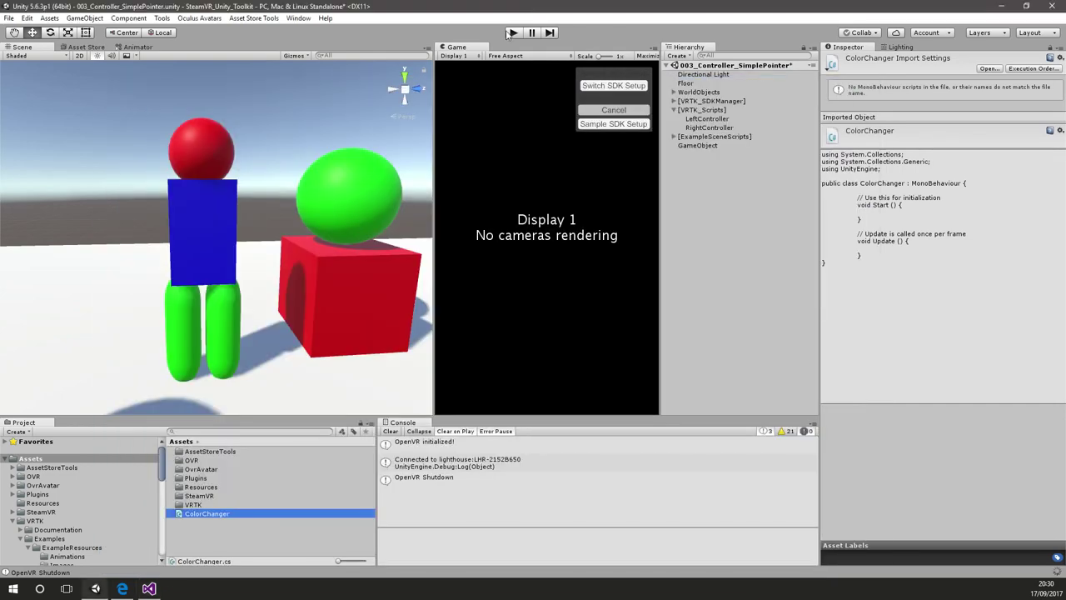
{"action": "left_click", "coordinate": [511, 32]}
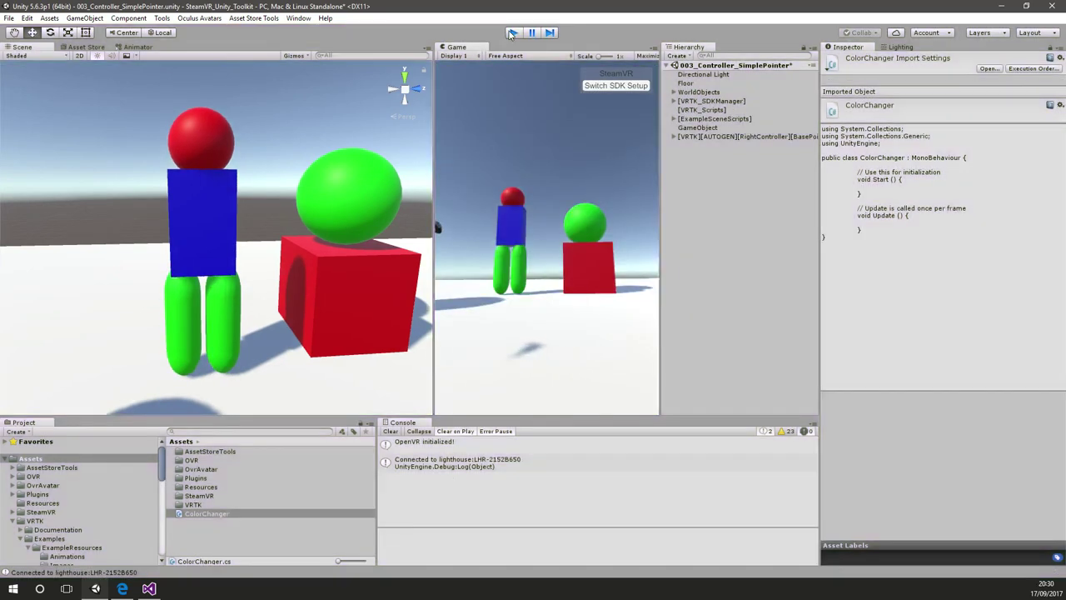
{"action": "left_click", "coordinate": [511, 32]}
Attach the ColorChanger script to the empty GameObject as a component
{"action": "left_click", "coordinate": [708, 146]}
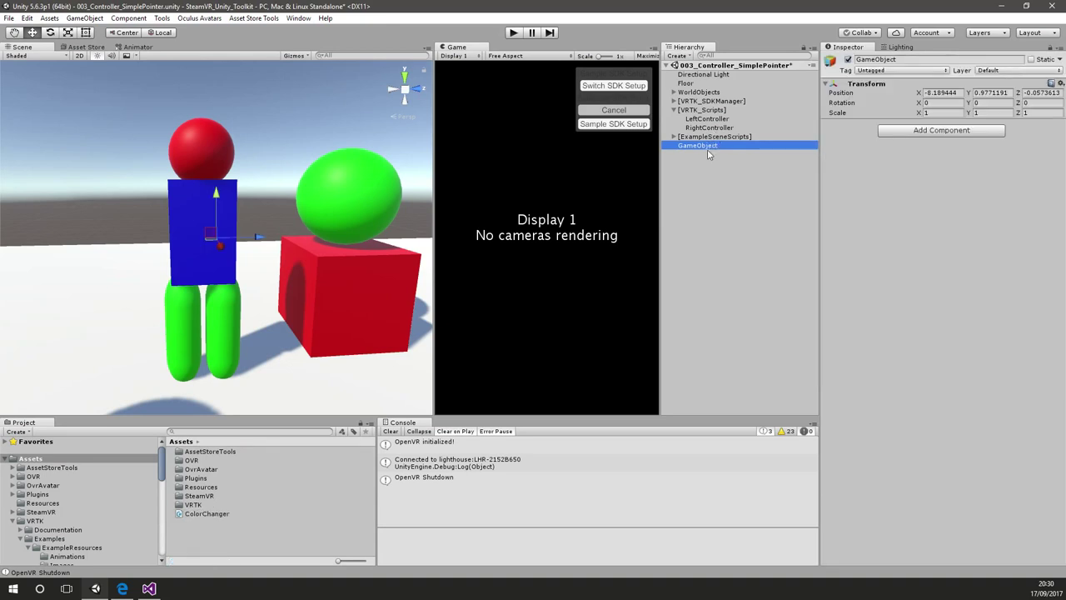
{"action": "left_click_drag", "start_coordinate": [205, 514], "coordinate": [913, 194]}
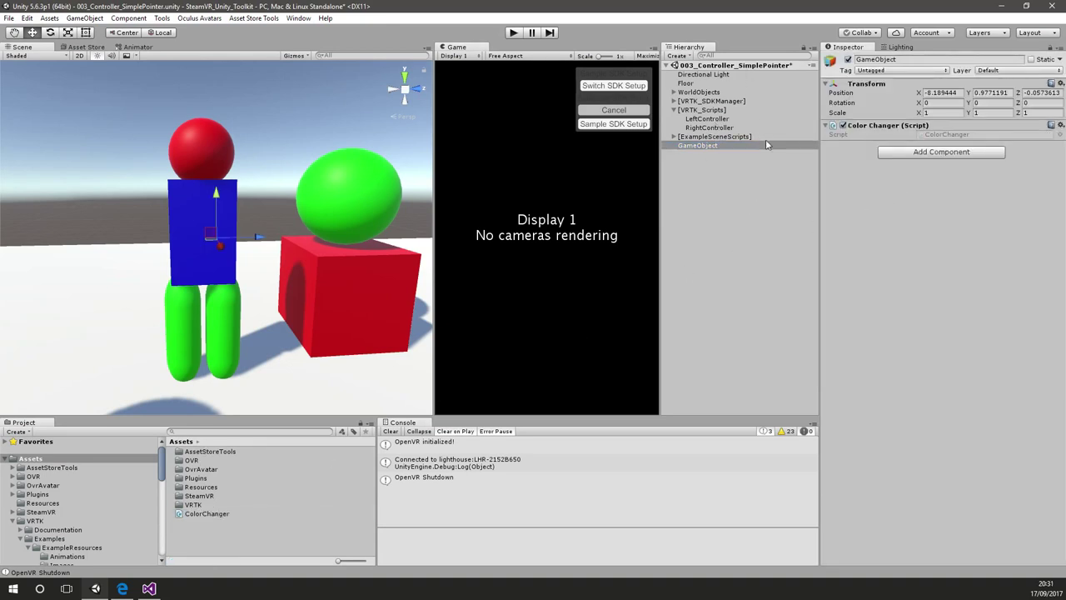
Switch to Visual Studio, close ColorChanger.cs with its changes saved, and return to Unity
{"action": "left_click", "coordinate": [148, 588]}
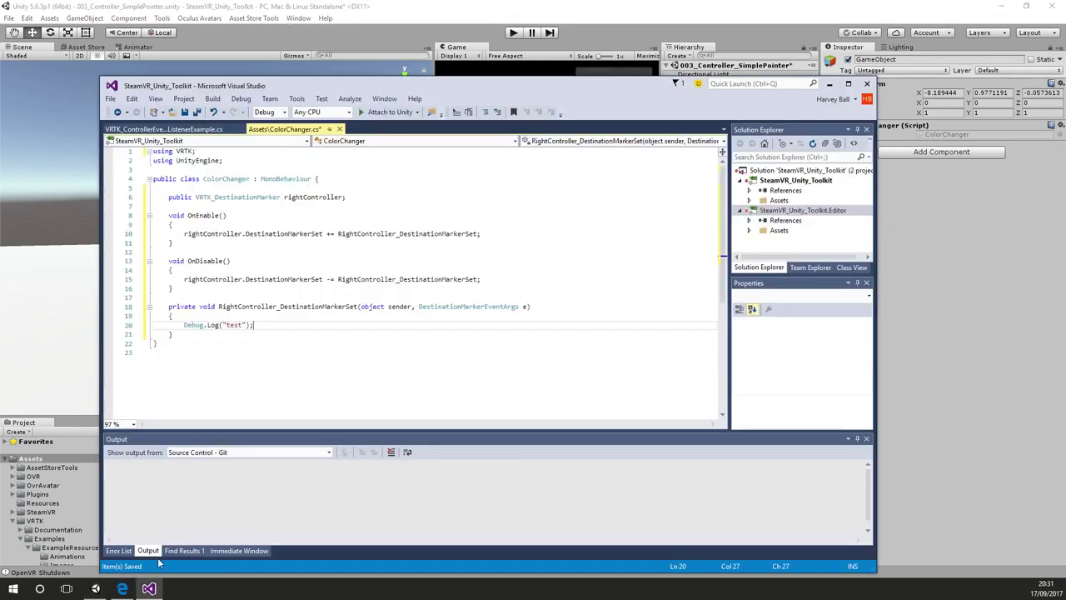
{"action": "left_click", "coordinate": [304, 281]}
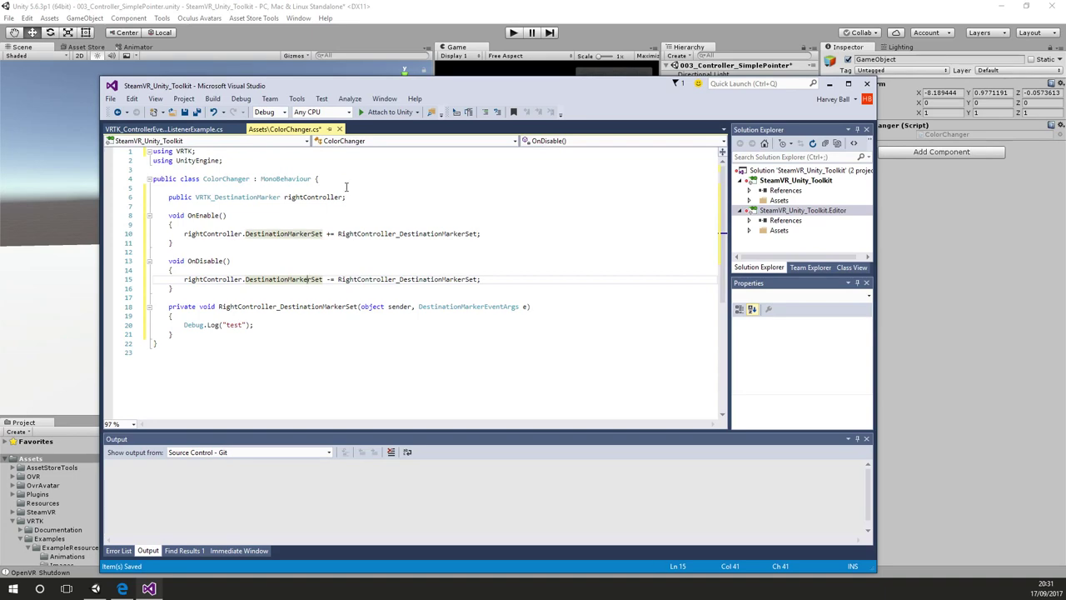
{"action": "left_click", "coordinate": [339, 130]}
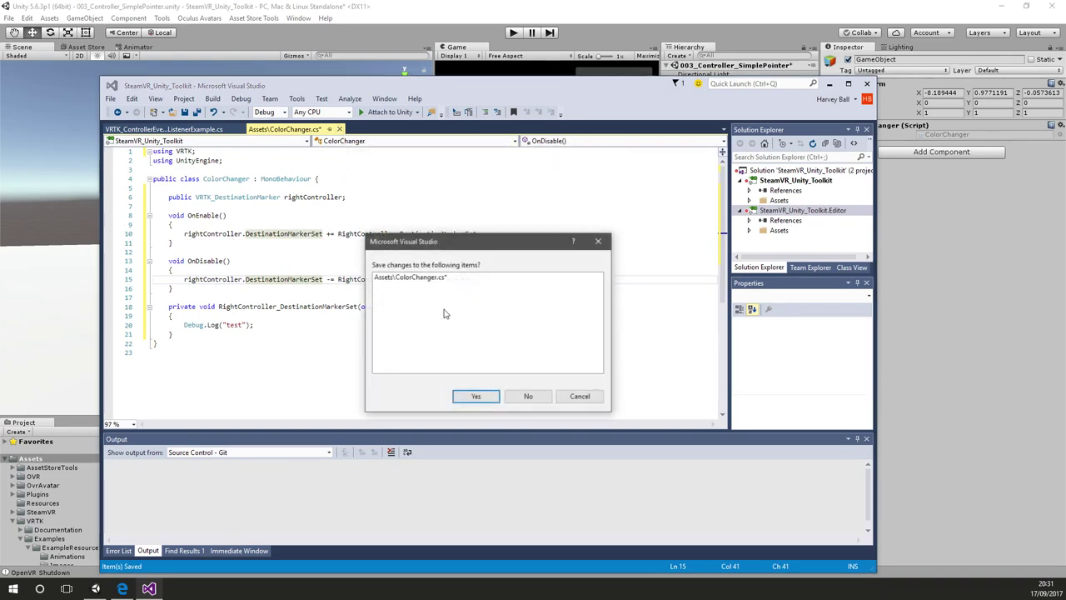
{"action": "left_click", "coordinate": [476, 396]}
{"action": "key", "text": "alt+Tab"}
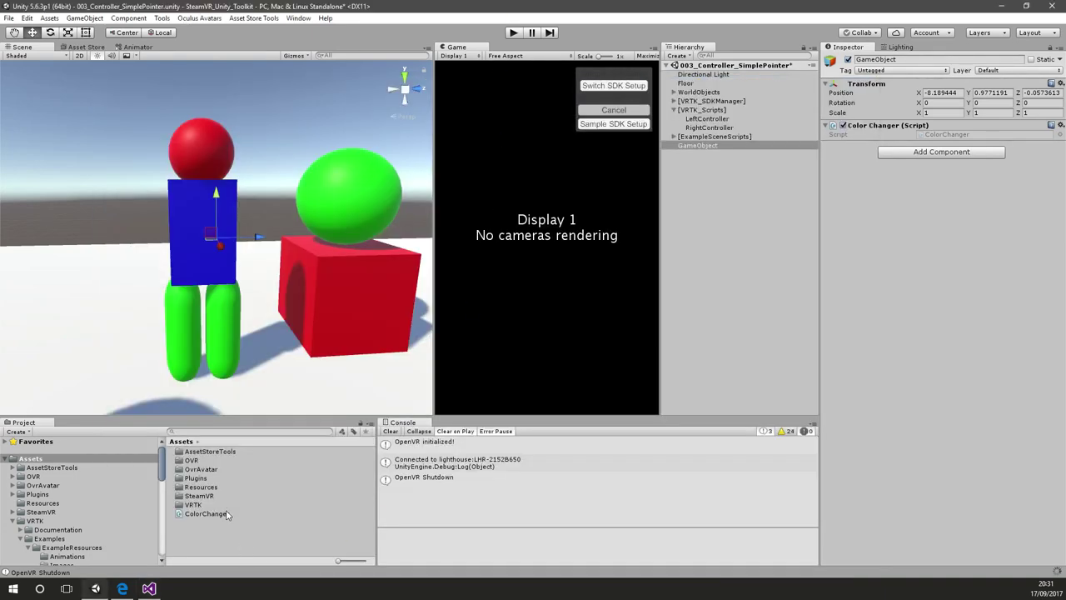
Reopen the ColorChanger script from the project assets and normalize its line endings to Windows (CR LF)
{"action": "double_click", "coordinate": [226, 514]}
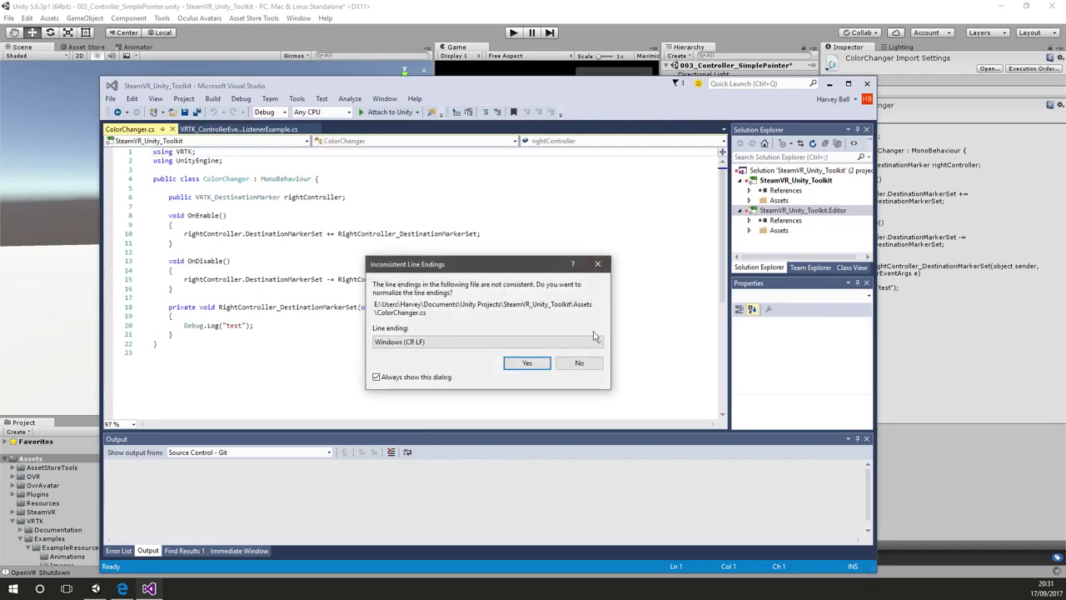
{"action": "left_click", "coordinate": [527, 362]}
{"action": "key", "text": "alt+Tab"}
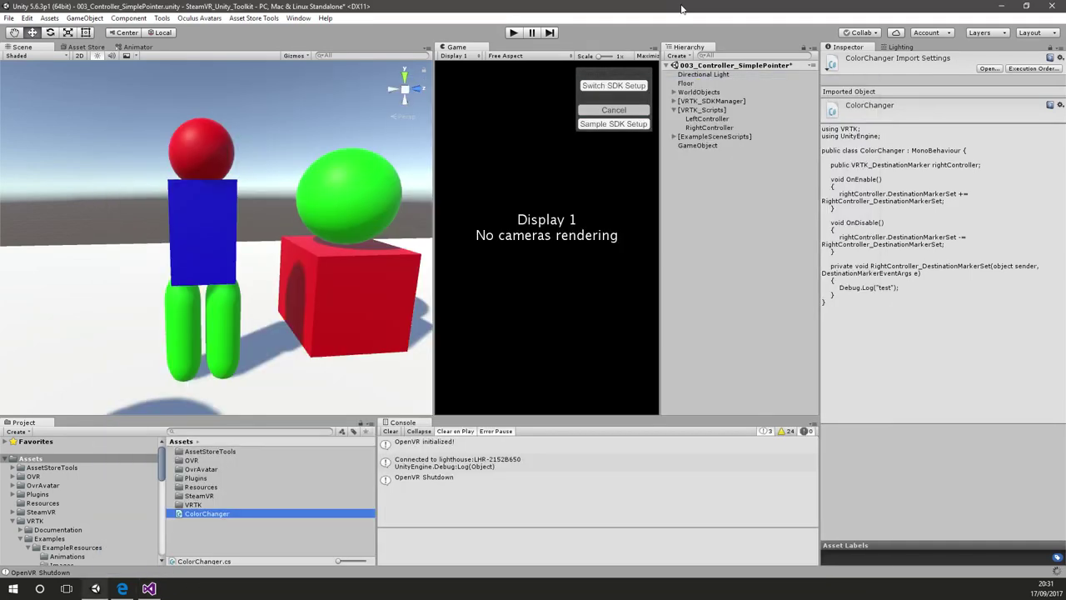
Assign RightController to the Right Controller field of GameObject's Color Changer component and briefly play-test the scene
{"action": "left_click", "coordinate": [708, 147]}
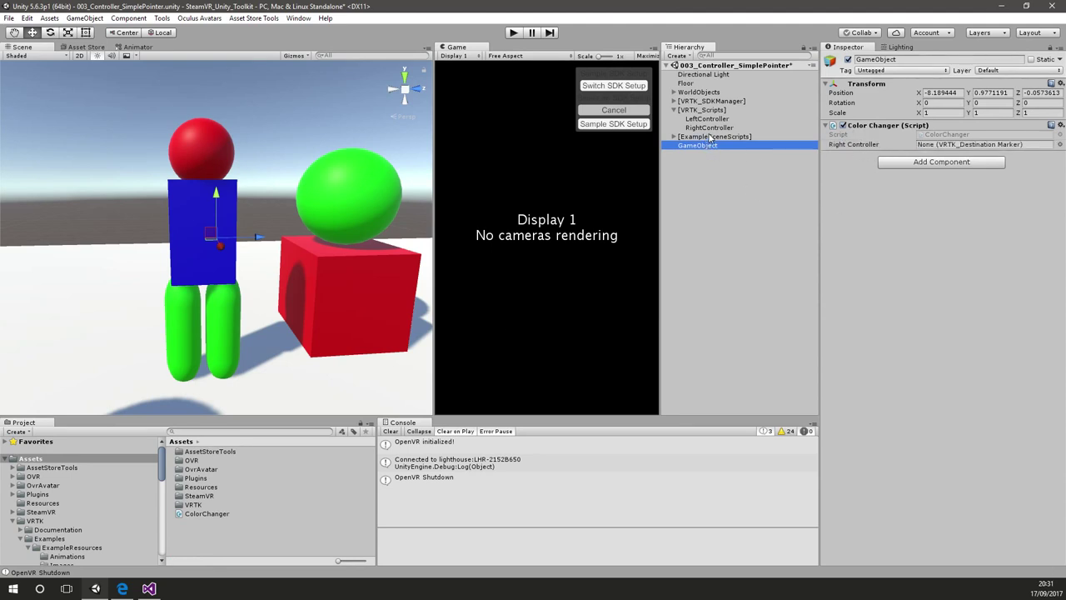
{"action": "left_click_drag", "start_coordinate": [709, 128], "coordinate": [963, 145]}
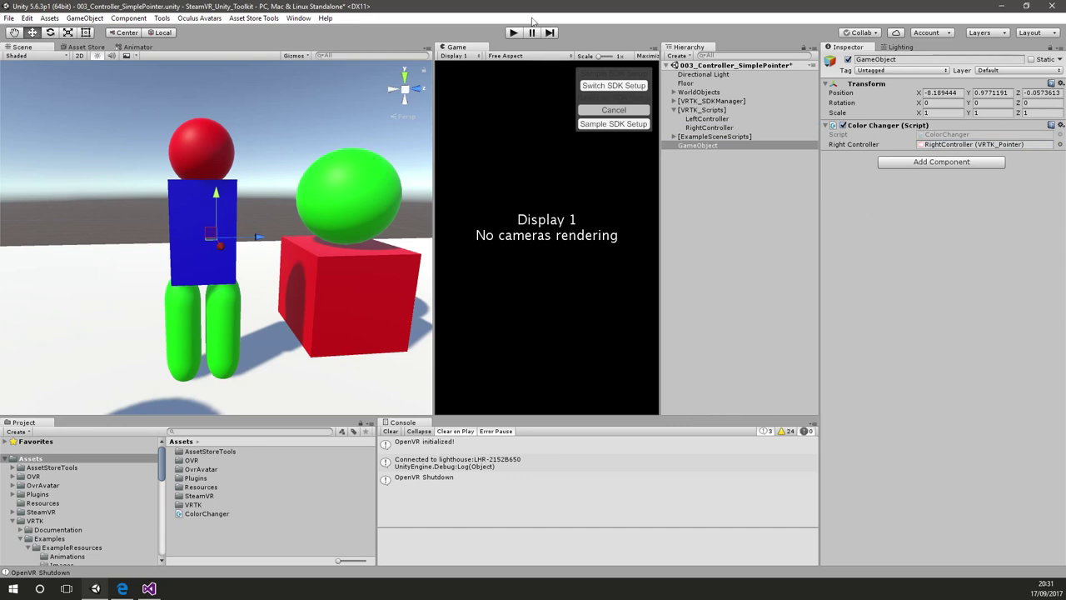
{"action": "left_click", "coordinate": [518, 32]}
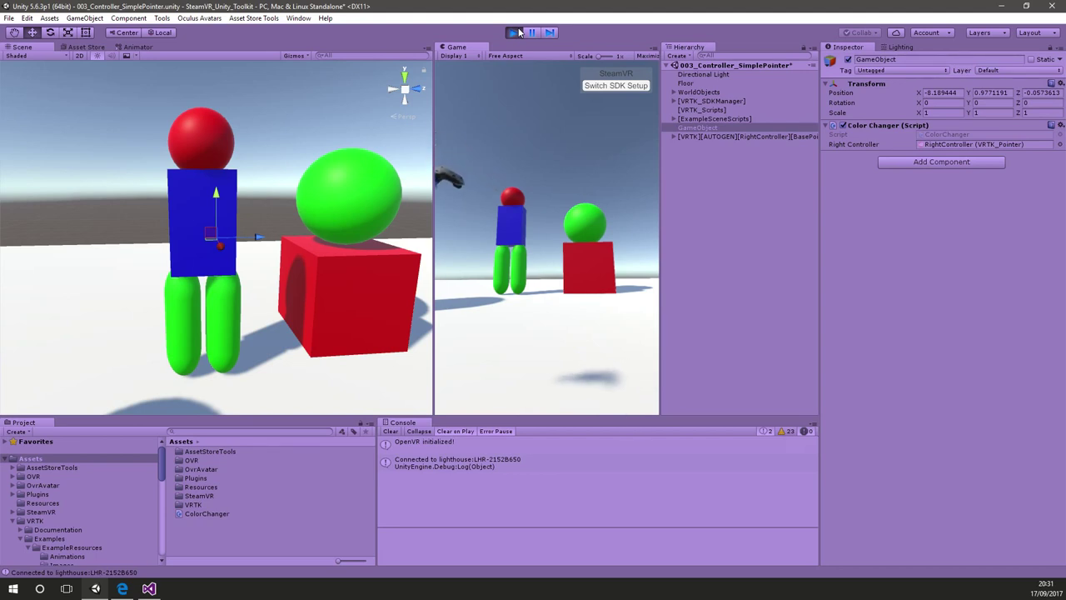
{"action": "left_click", "coordinate": [515, 33]}
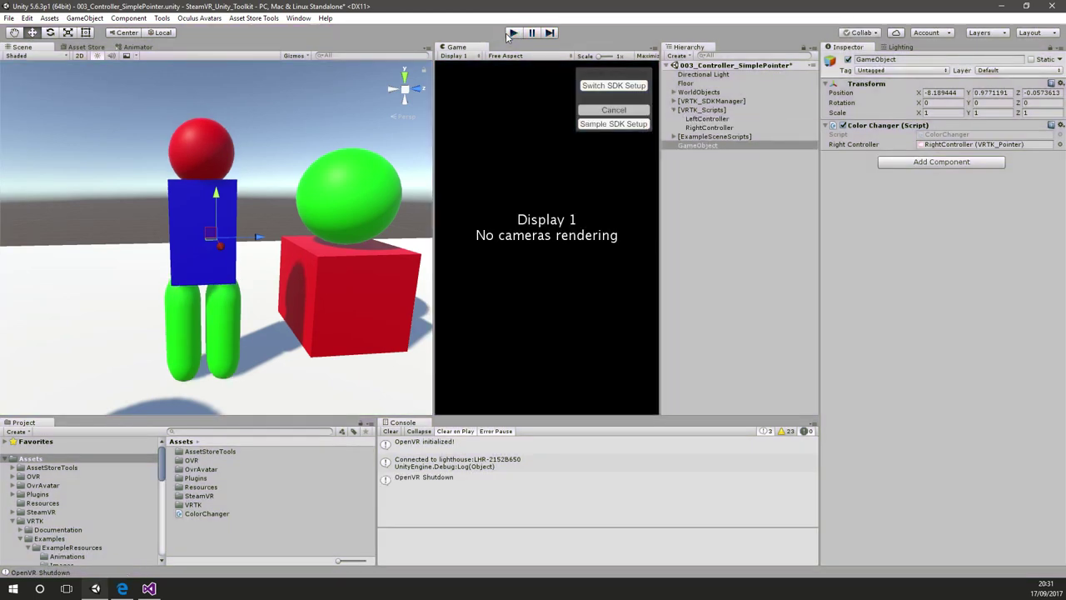
Review the pointer component settings on RightController and play-test the scene again
{"action": "left_click", "coordinate": [710, 128]}
{"action": "scroll", "coordinate": [898, 379], "scroll_direction": "down", "scroll_amount": 3}
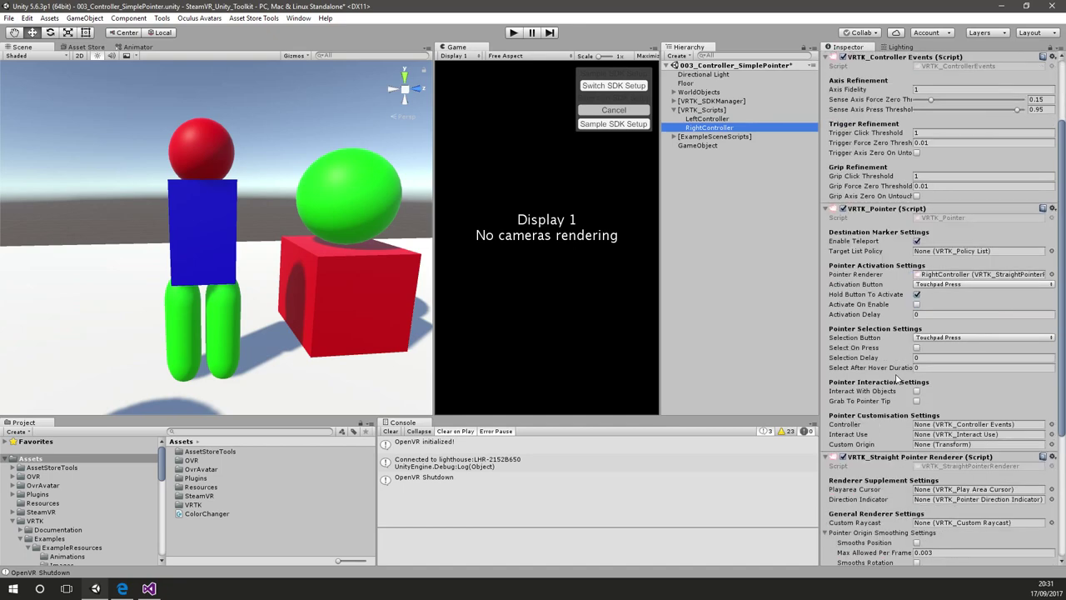
{"action": "scroll", "coordinate": [898, 380], "scroll_direction": "up", "scroll_amount": 3}
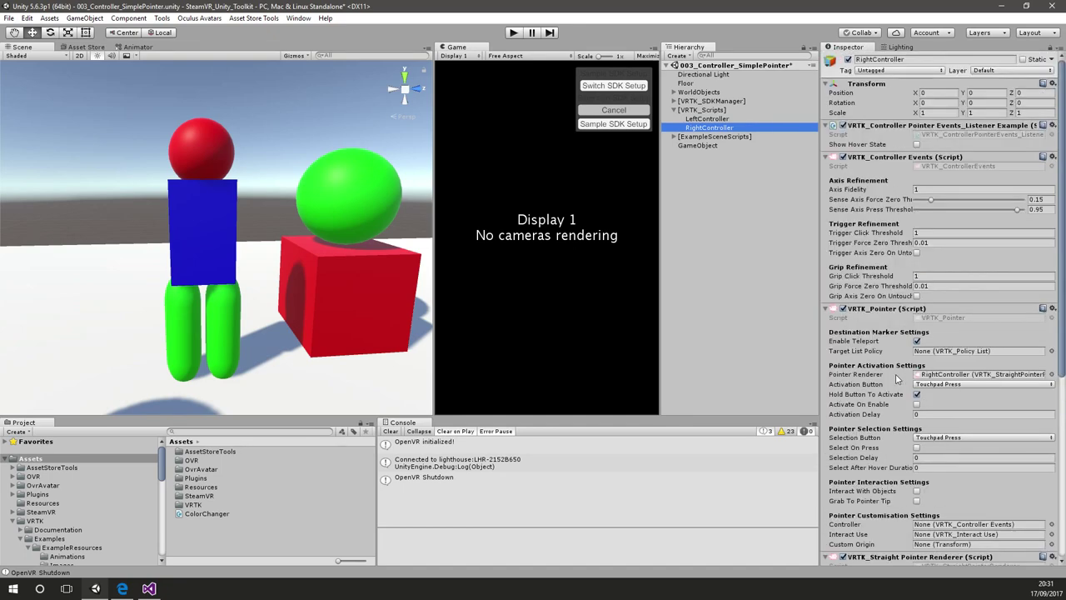
{"action": "scroll", "coordinate": [898, 379], "scroll_direction": "down", "scroll_amount": 10}
{"action": "scroll", "coordinate": [898, 379], "scroll_direction": "up", "scroll_amount": 7}
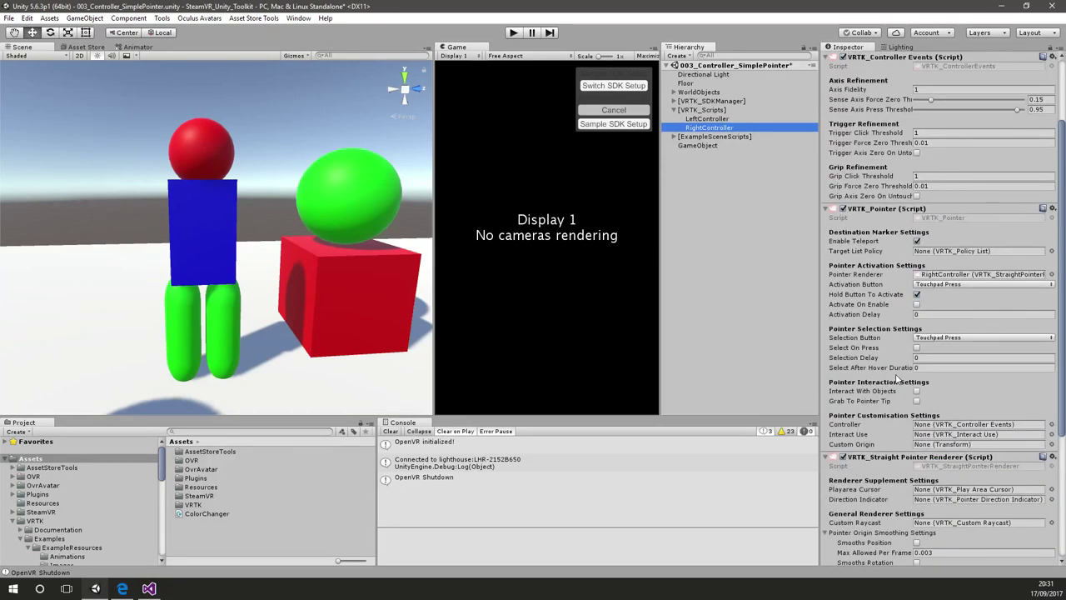
{"action": "left_click", "coordinate": [511, 33]}
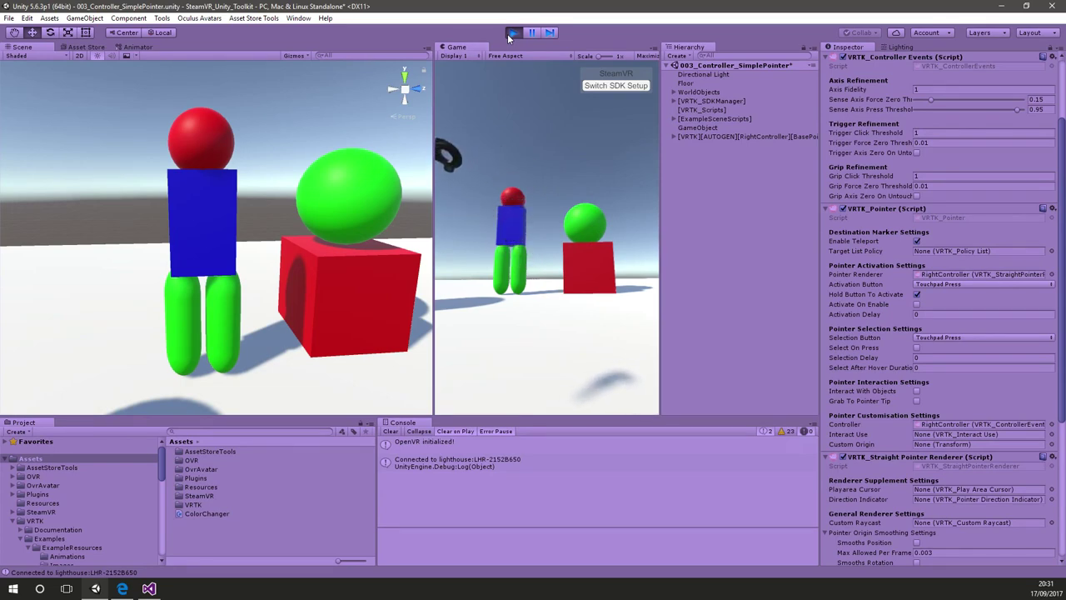
{"action": "left_click", "coordinate": [512, 33]}
Set both the Activation Button and the Selection Button of RightController's VRTK_Pointer to Trigger Press
{"action": "left_click", "coordinate": [959, 285]}
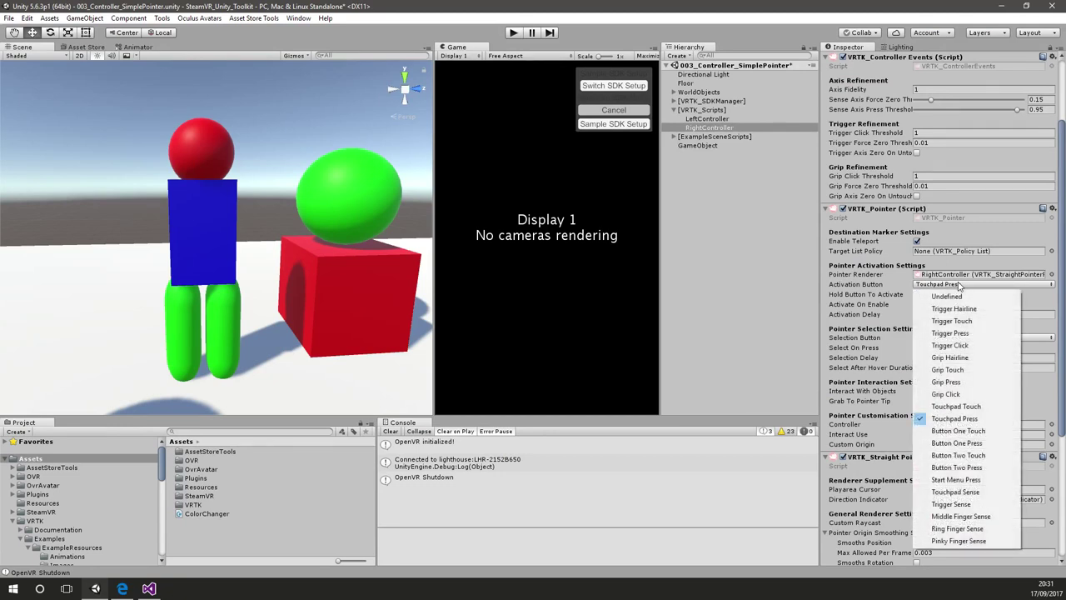
{"action": "left_click", "coordinate": [988, 338]}
{"action": "left_click", "coordinate": [982, 339]}
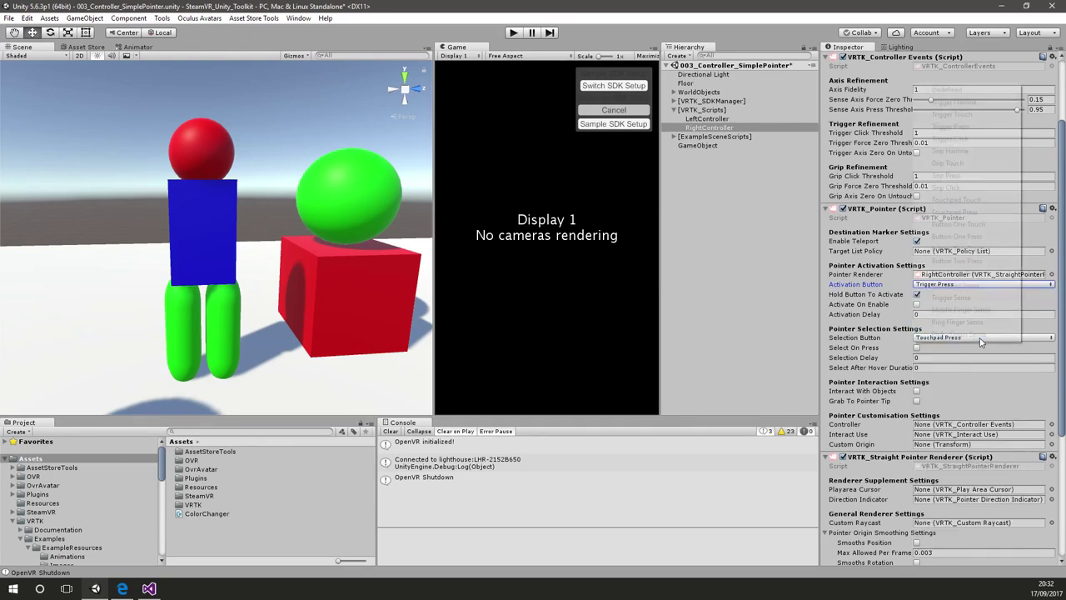
{"action": "left_click", "coordinate": [966, 125]}
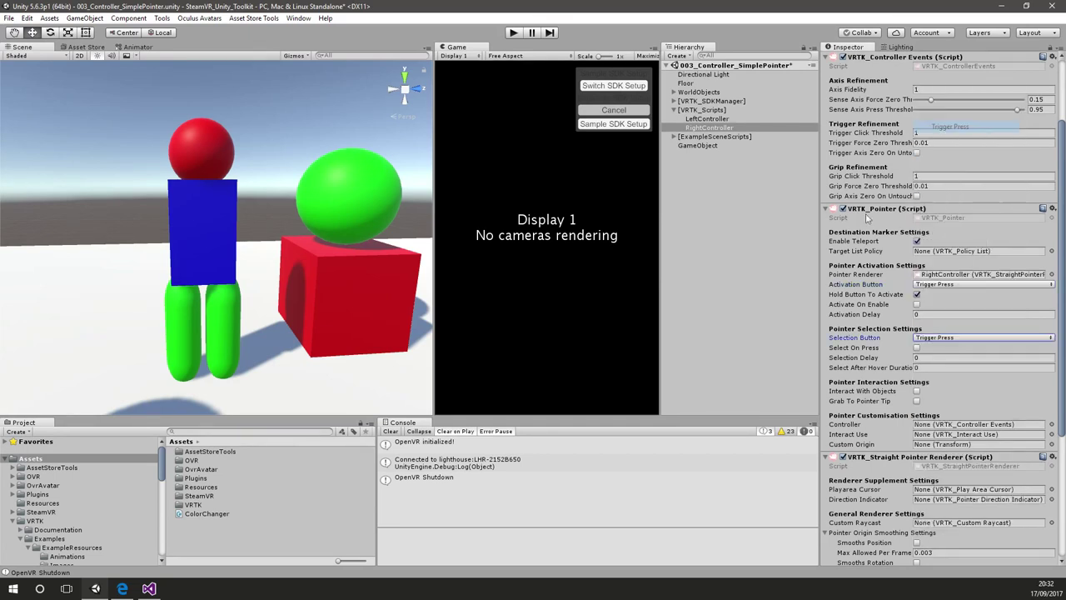
Play-test the scene with the trigger-operated pointer and check the console for the script's log message
{"action": "left_click", "coordinate": [513, 32]}
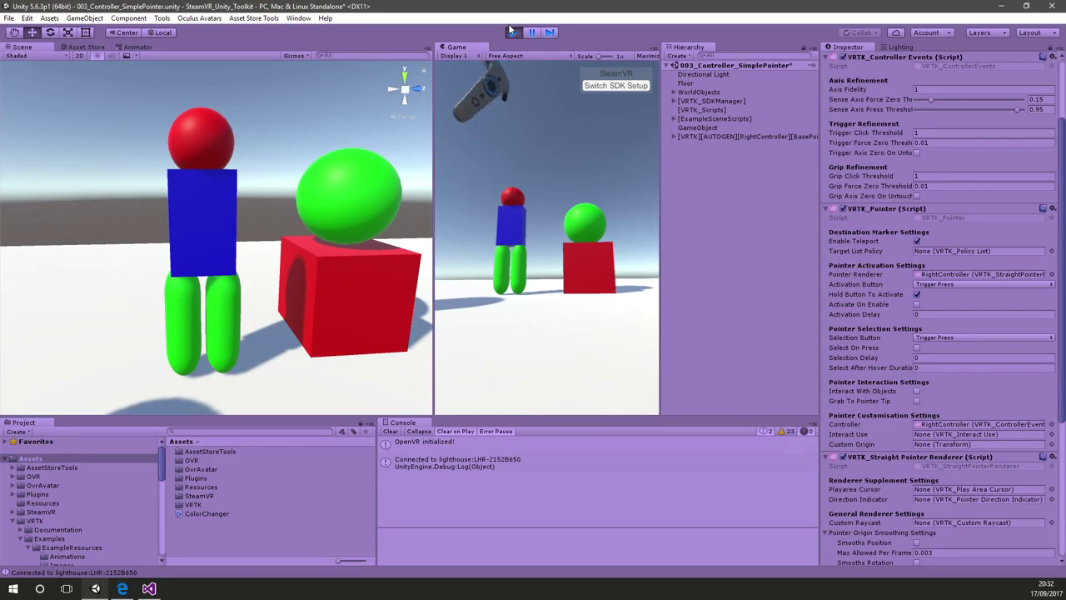
{"action": "left_click", "coordinate": [512, 31]}
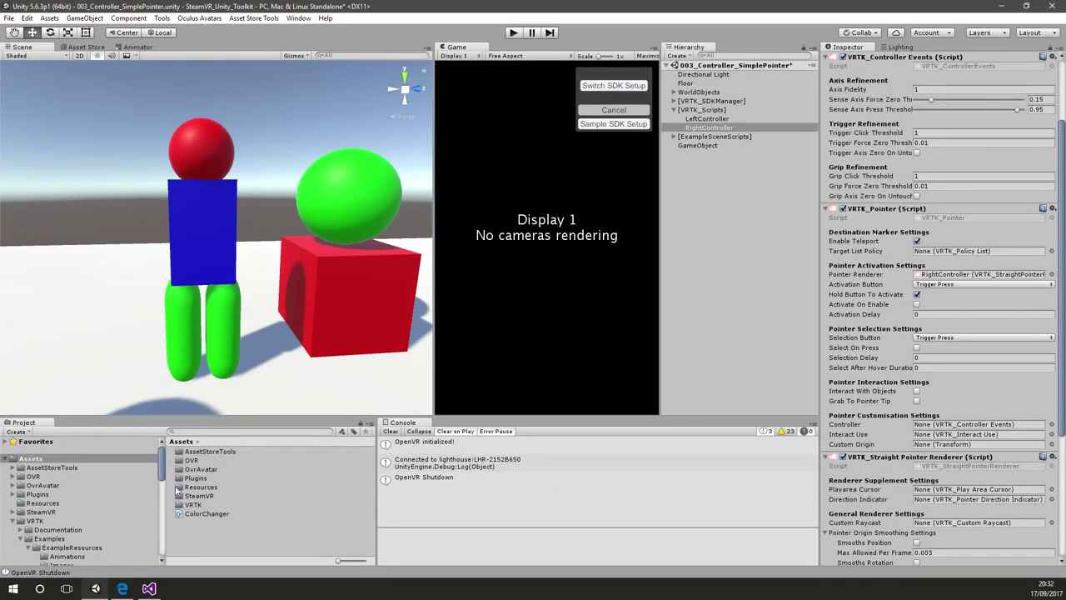
{"action": "left_click", "coordinate": [35, 521]}
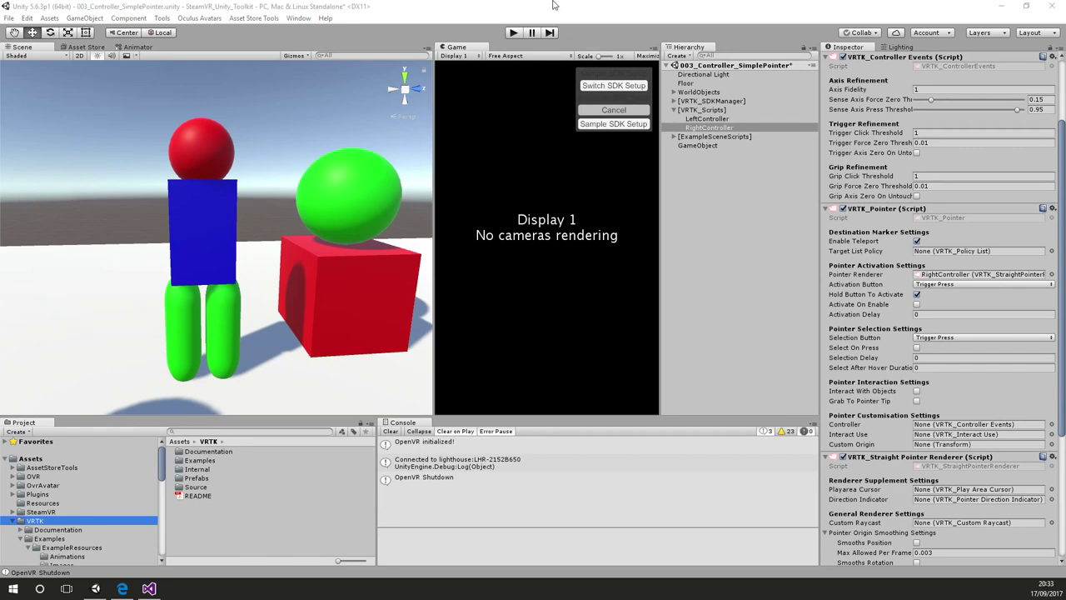
{"action": "left_click", "coordinate": [514, 33]}
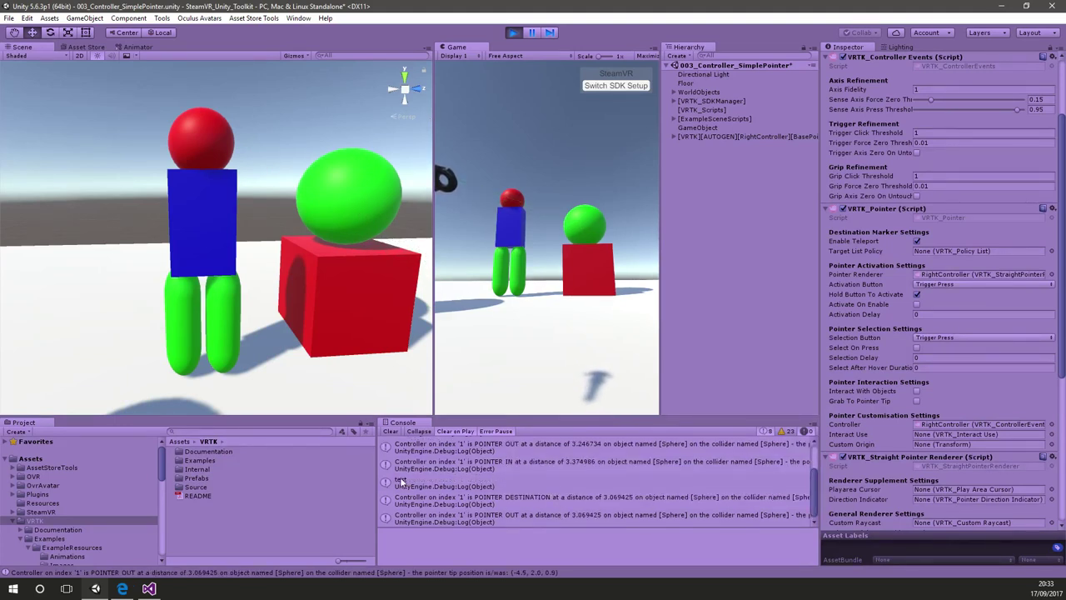
{"action": "left_click", "coordinate": [512, 31]}
Remove the VRTK_Controller Pointer Events_Listener Example component from RightController
{"action": "scroll", "coordinate": [908, 450], "scroll_direction": "down", "scroll_amount": 8}
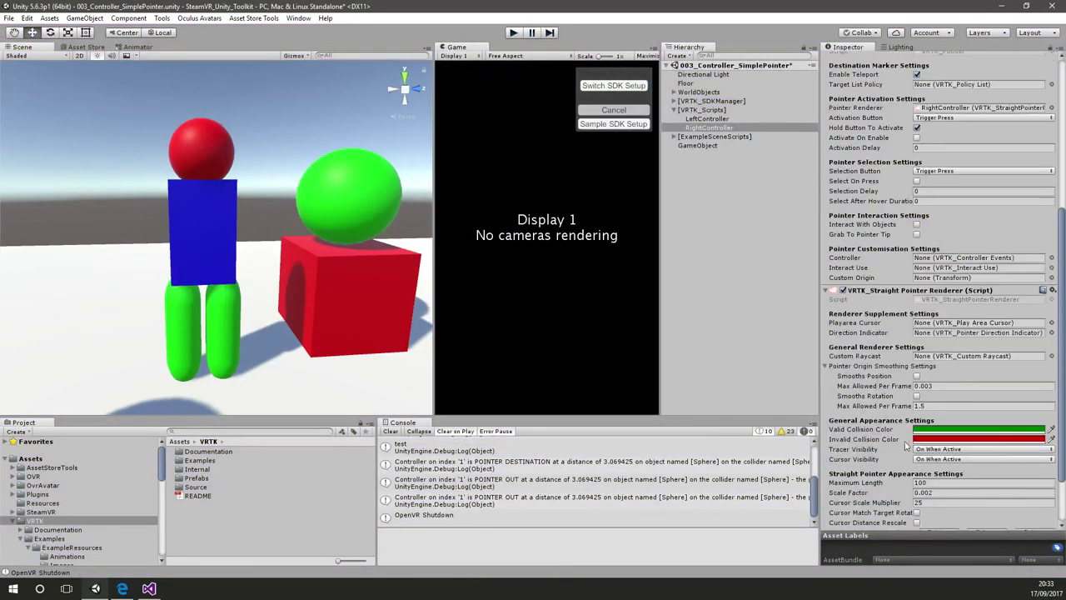
{"action": "scroll", "coordinate": [912, 435], "scroll_direction": "up", "scroll_amount": 7}
{"action": "scroll", "coordinate": [912, 434], "scroll_direction": "up", "scroll_amount": 4}
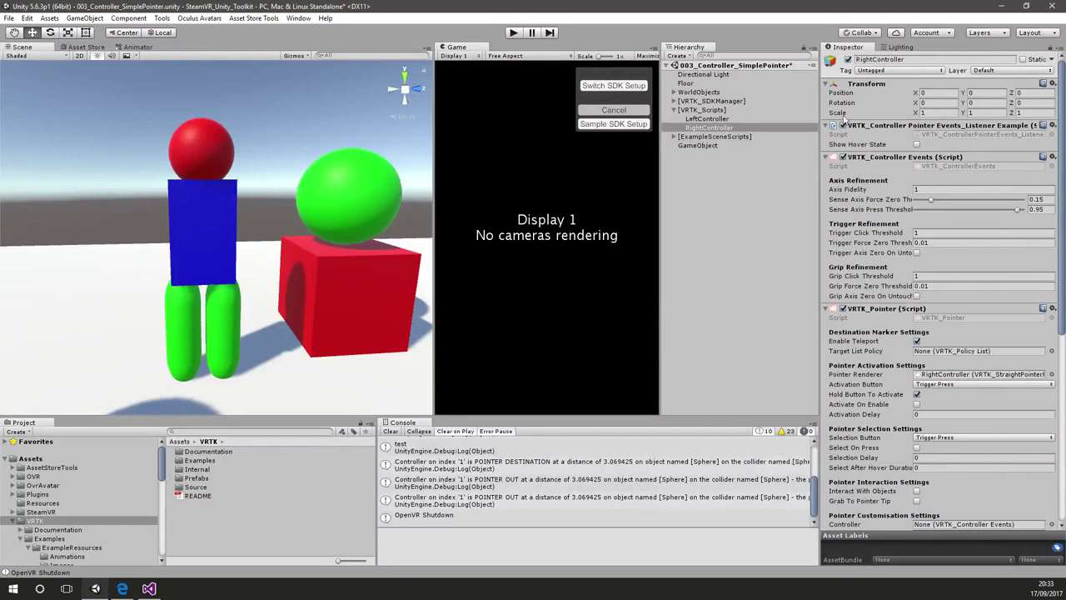
{"action": "left_click", "coordinate": [1052, 125]}
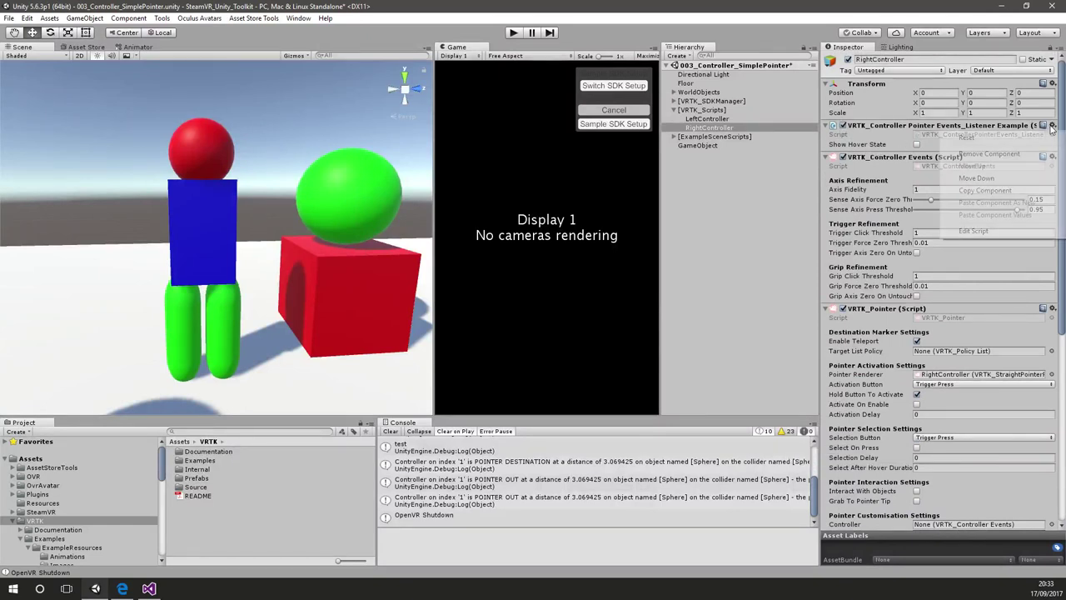
{"action": "left_click", "coordinate": [987, 153]}
Select GameObject and play-test the scene to check the console output of its Color Changer script
{"action": "left_click", "coordinate": [697, 145]}
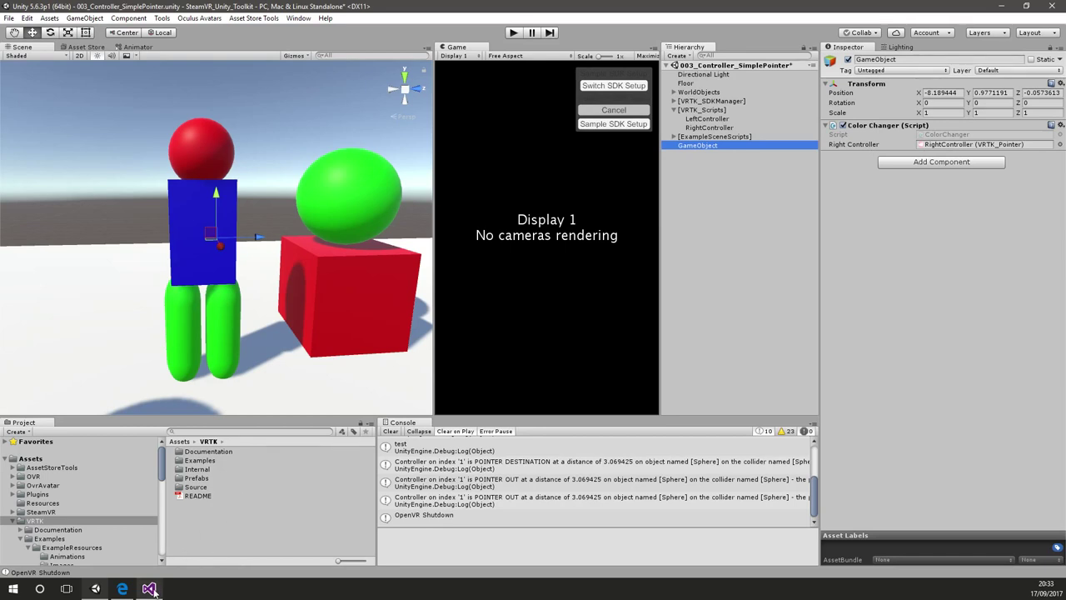
{"action": "left_click", "coordinate": [514, 32]}
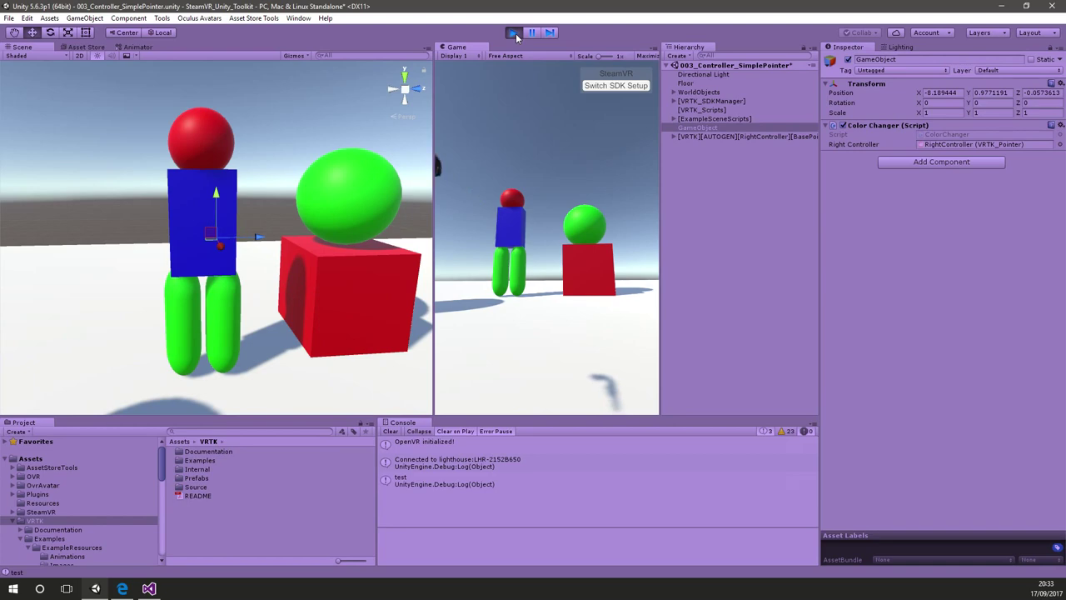
{"action": "left_click", "coordinate": [516, 33]}
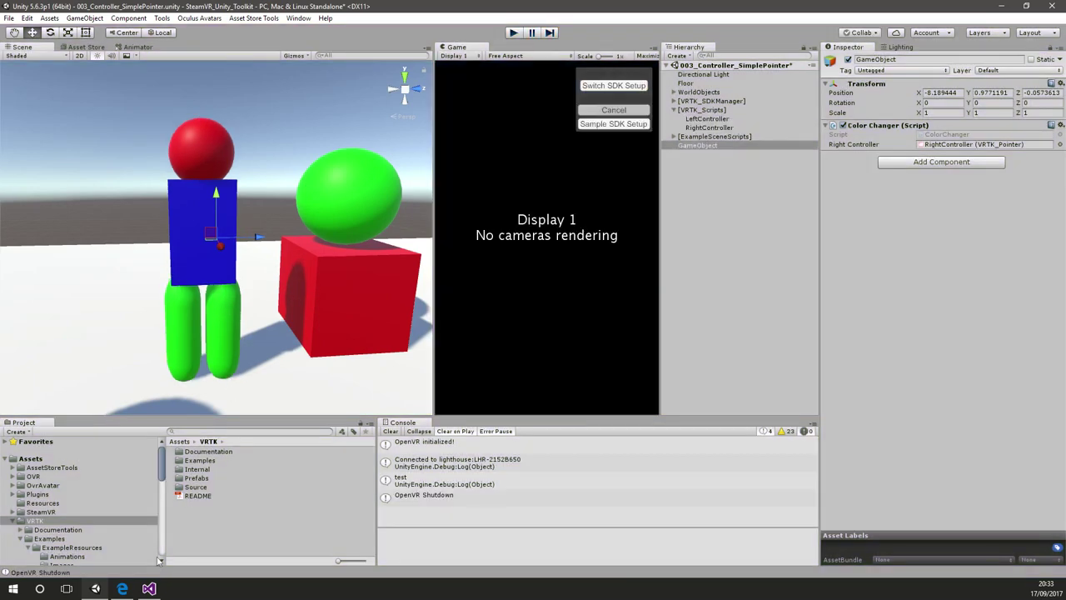
Return to ColorChanger.cs in Visual Studio and replace the "test" argument of Debug.Log with e
{"action": "left_click", "coordinate": [149, 589]}
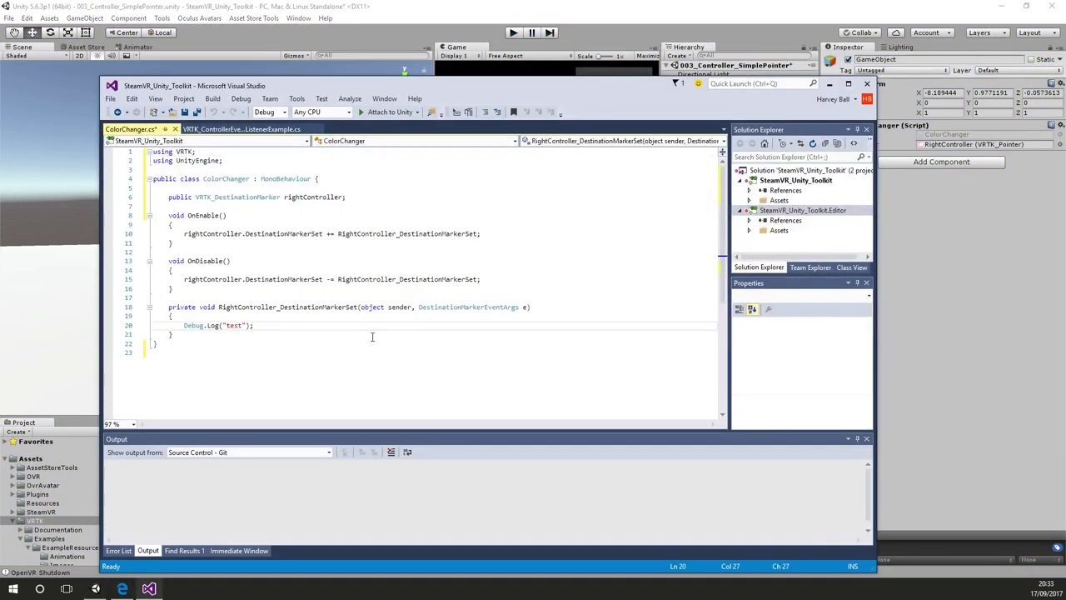
{"action": "key", "text": "BackSpace"}
{"action": "key", "text": "BackSpace"}
{"action": "key", "text": "BackSpace"}
{"action": "key", "text": "BackSpace"}
{"action": "key", "text": "BackSpace"}
{"action": "key", "text": "BackSpace"}
{"action": "type", "text": "e."}
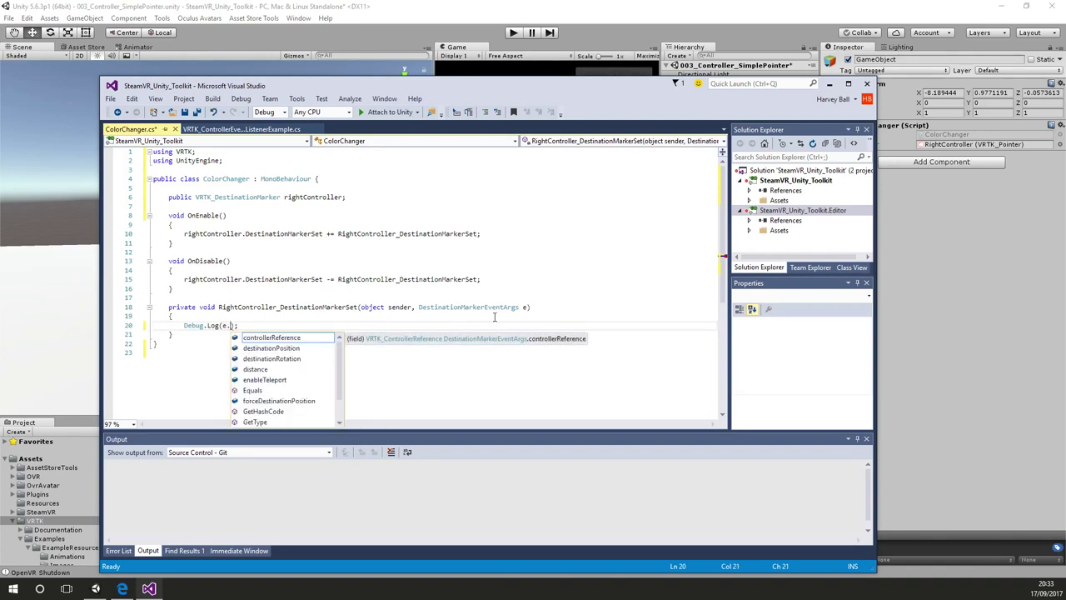
Look through the members offered for the event argument e, including destinationPosition, raycastHit and target
{"action": "mouse_move", "coordinate": [505, 311]}
{"action": "key", "text": "Down"}
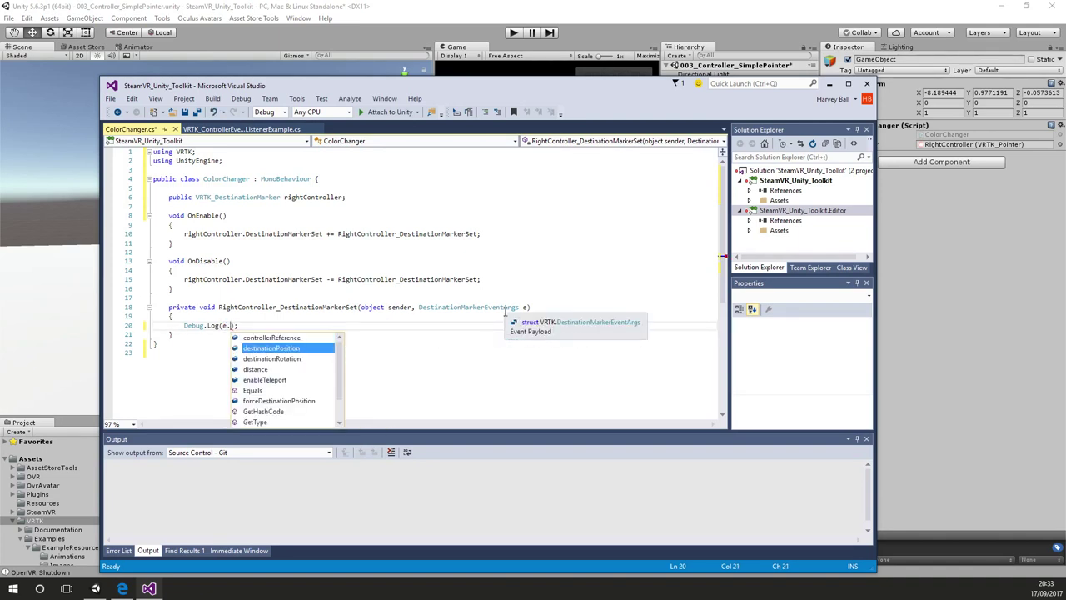
{"action": "key", "text": "Down"}
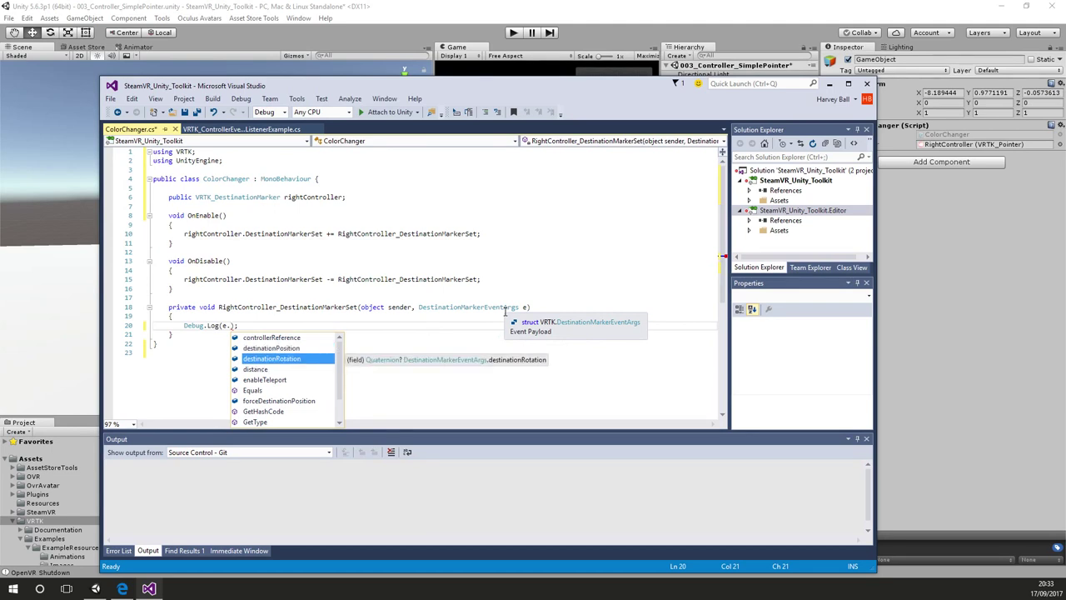
{"action": "key", "text": "Up"}
{"action": "key", "text": "Down"}
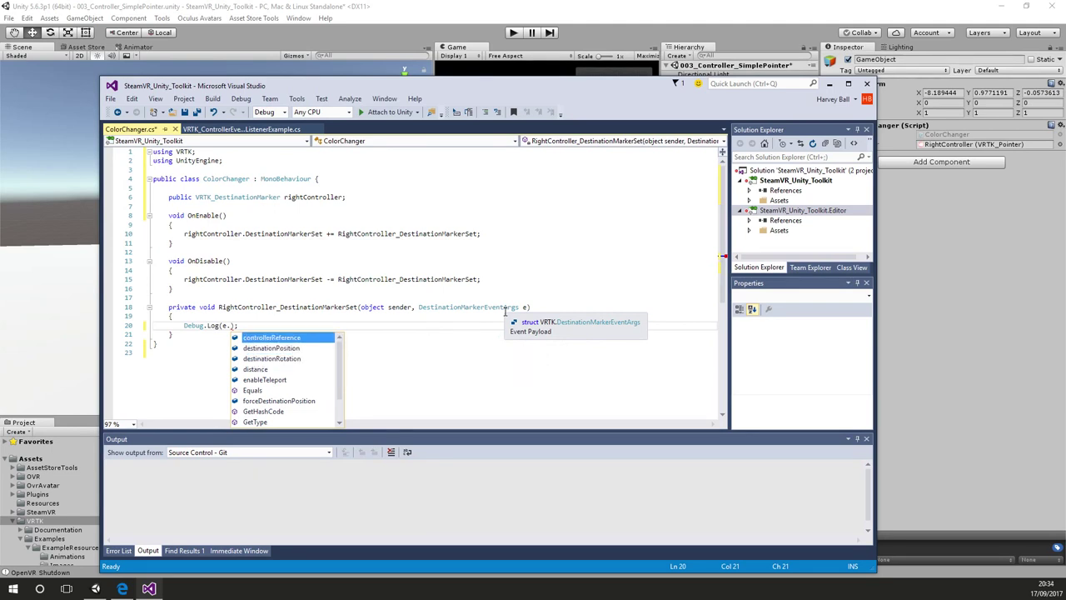
{"action": "key", "text": "Up"}
{"action": "key", "text": "Down"}
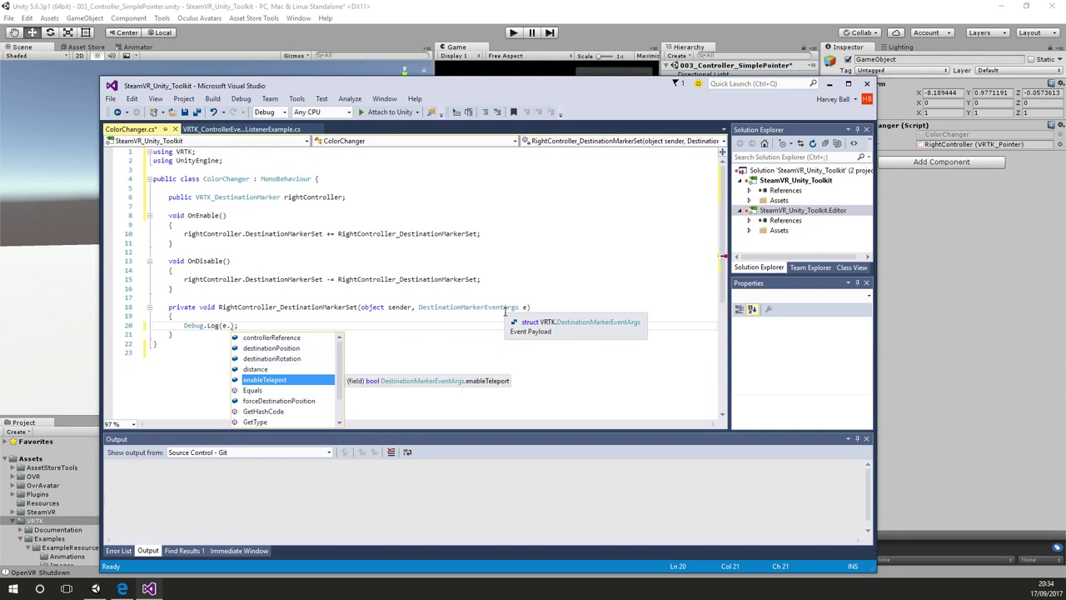
{"action": "key", "text": "Down"}
{"action": "key", "text": "Down"}
{"action": "key", "text": "Down"}
{"action": "key", "text": "Down"}
{"action": "key", "text": "Down"}
{"action": "key", "text": "Down"}
{"action": "key", "text": "Down"}
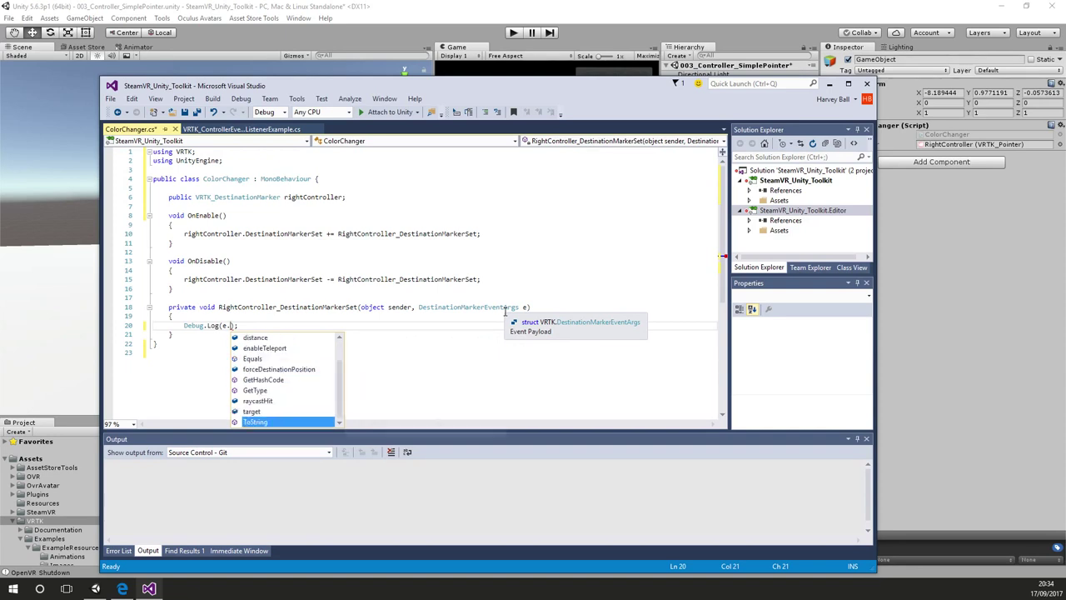
{"action": "key", "text": "Up"}
{"action": "key", "text": "Up"}
{"action": "key", "text": "Down"}
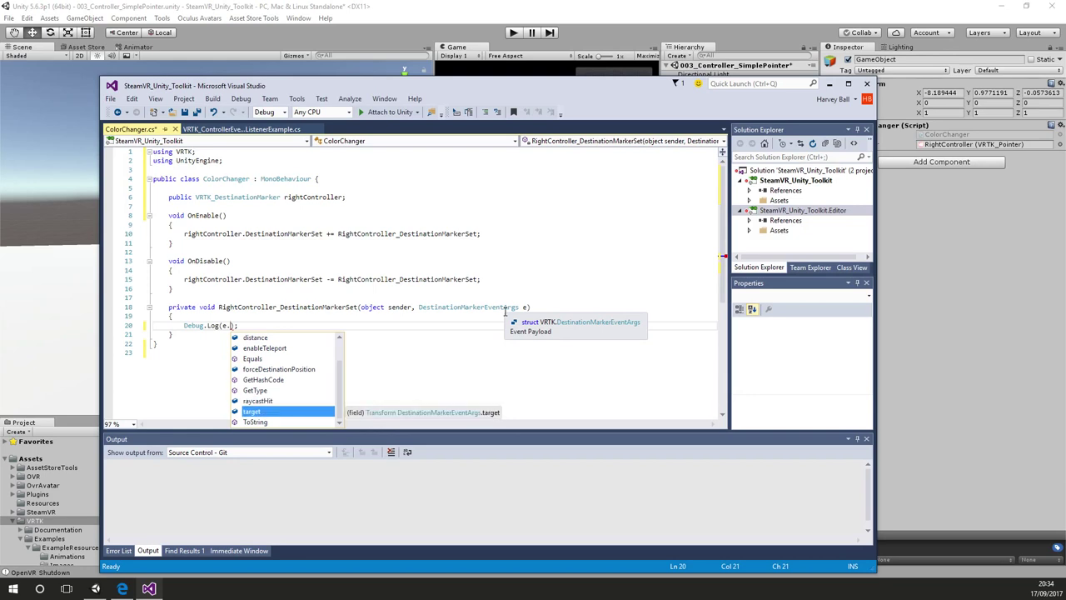
{"action": "key", "text": "Up"}
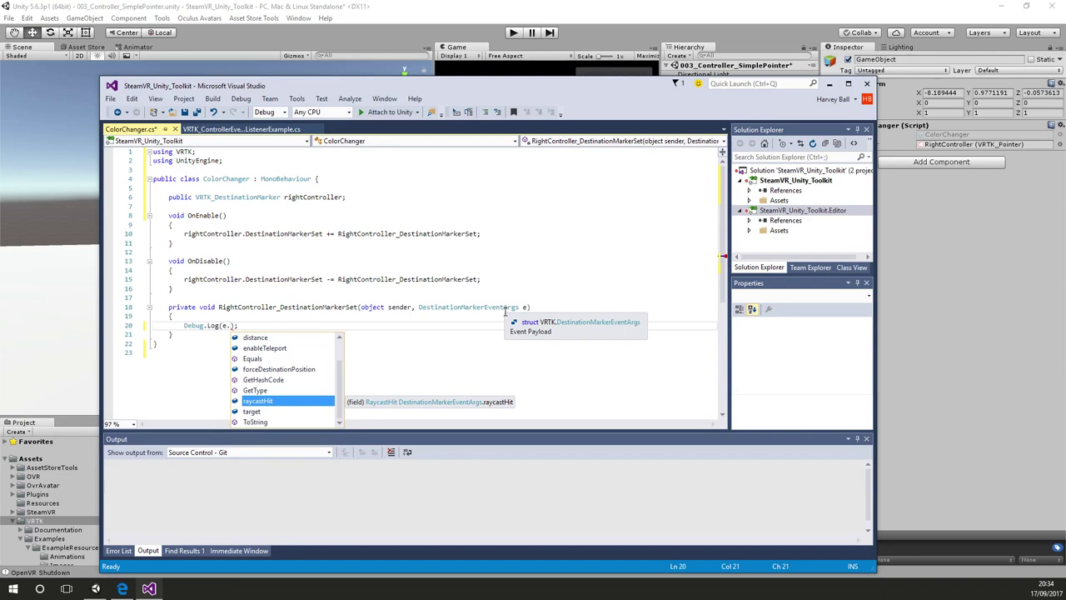
Complete the Debug.Log argument as e.target.name and save ColorChanger.cs
{"action": "type", "text": "target"}
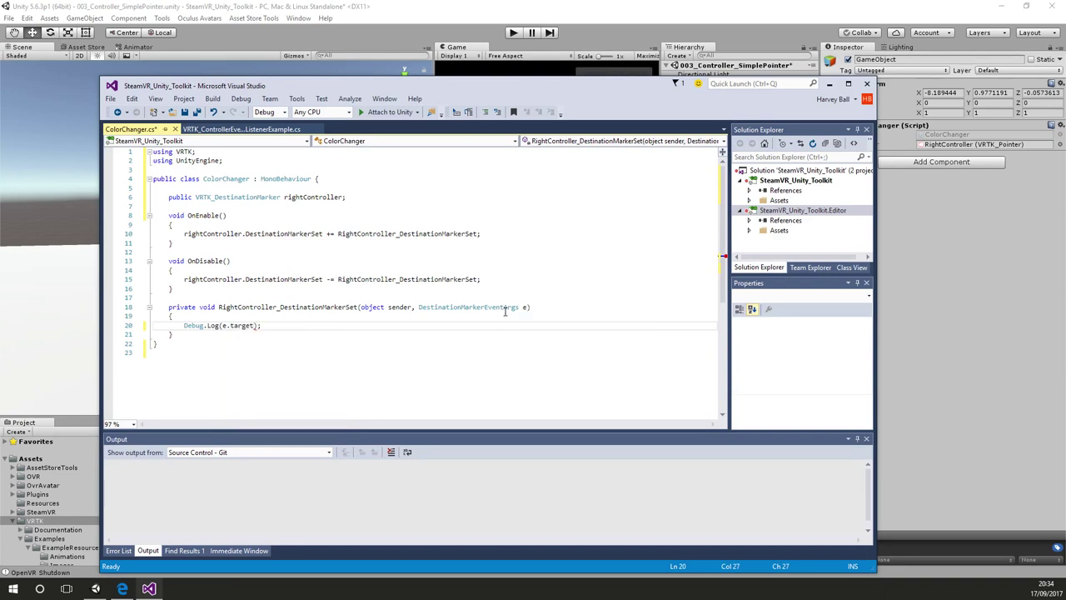
{"action": "key", "text": "End"}
{"action": "key", "text": "ctrl+s"}
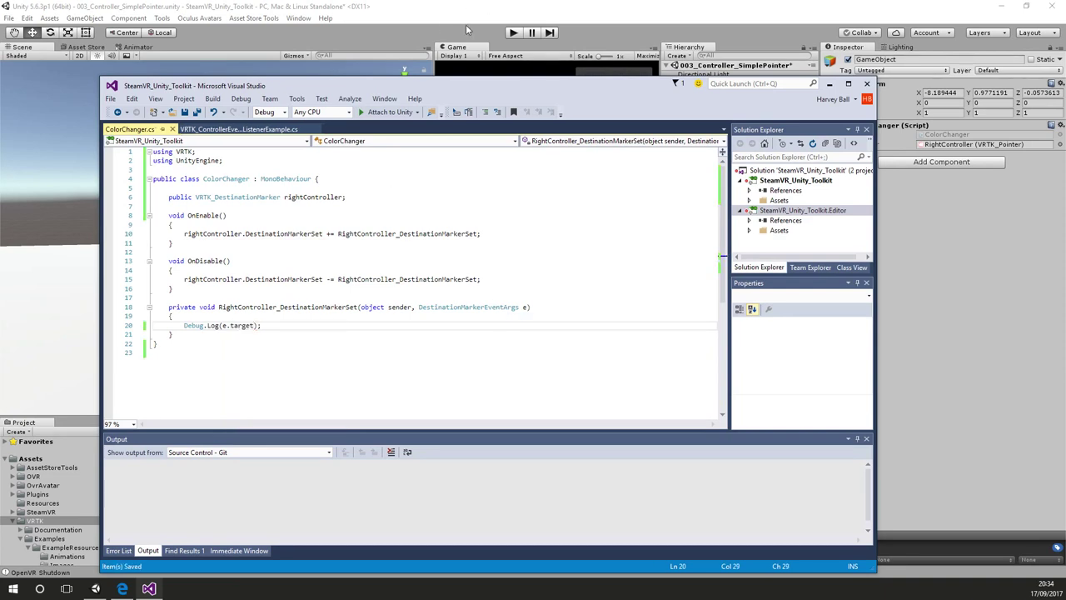
{"action": "type", "text": ".name)"}
{"action": "type", "text": ")"}
{"action": "key", "text": "ctrl+s"}
Switch to Unity and play-test the scene, checking the console for the names of the targeted objects, and stop play mode
{"action": "key", "text": "alt+Tab"}
{"action": "left_click", "coordinate": [517, 32]}
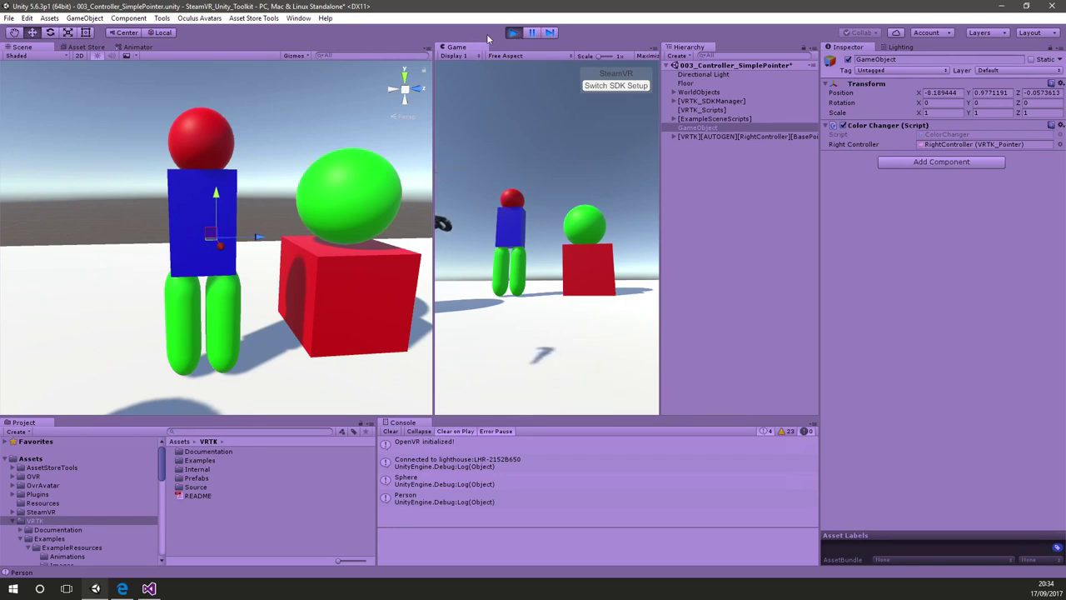
{"action": "left_click", "coordinate": [514, 33]}
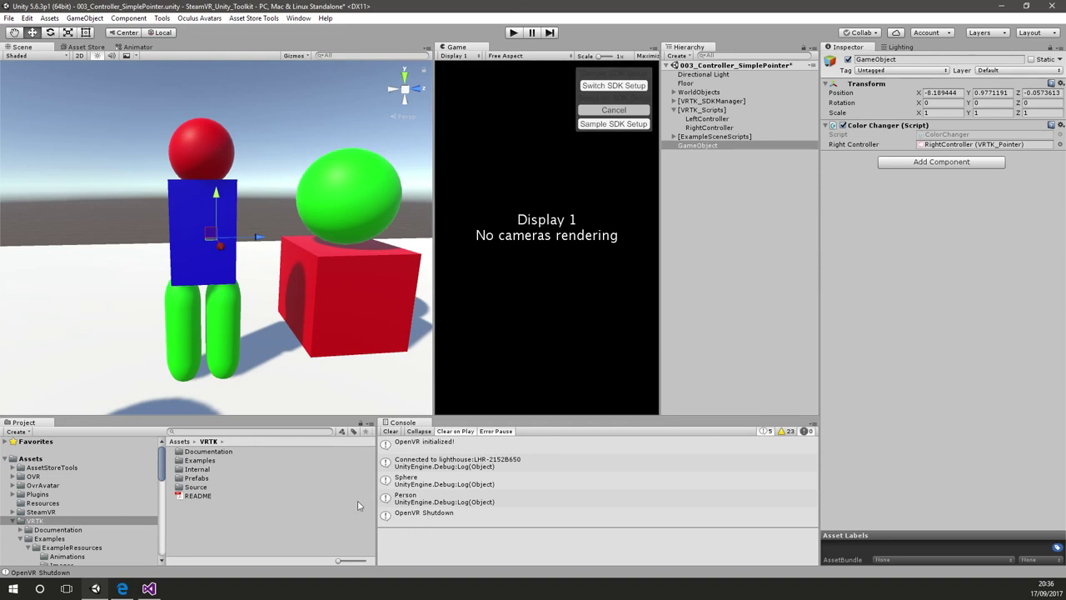
Return to ColorChanger.cs in Visual Studio and replace the Debug.Log line with e.target.GetComponentInChildren<Renderer>()
{"action": "mouse_move", "coordinate": [144, 590]}
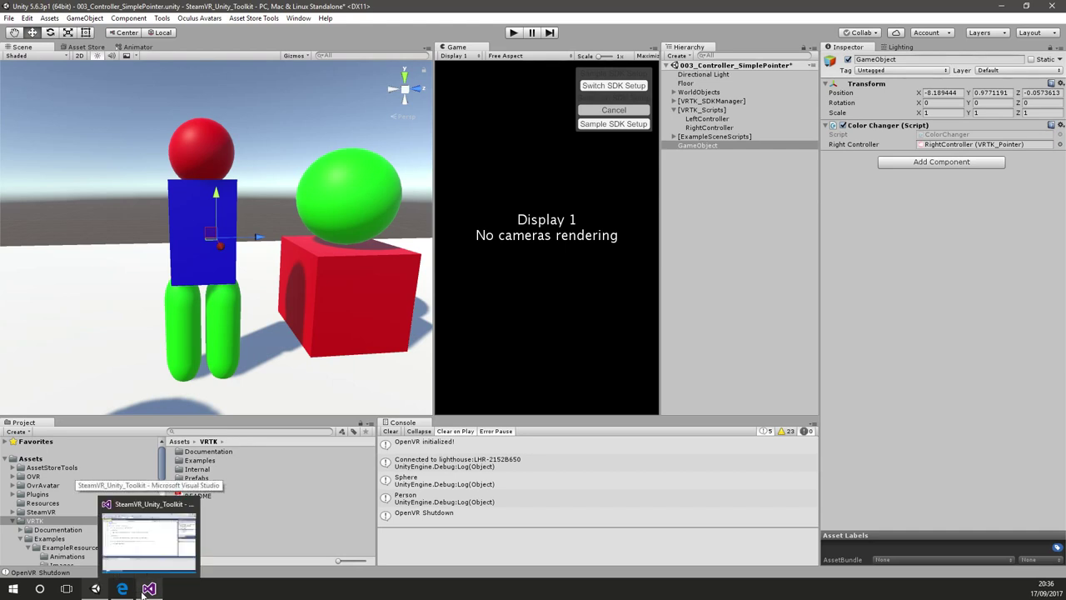
{"action": "left_click", "coordinate": [146, 589]}
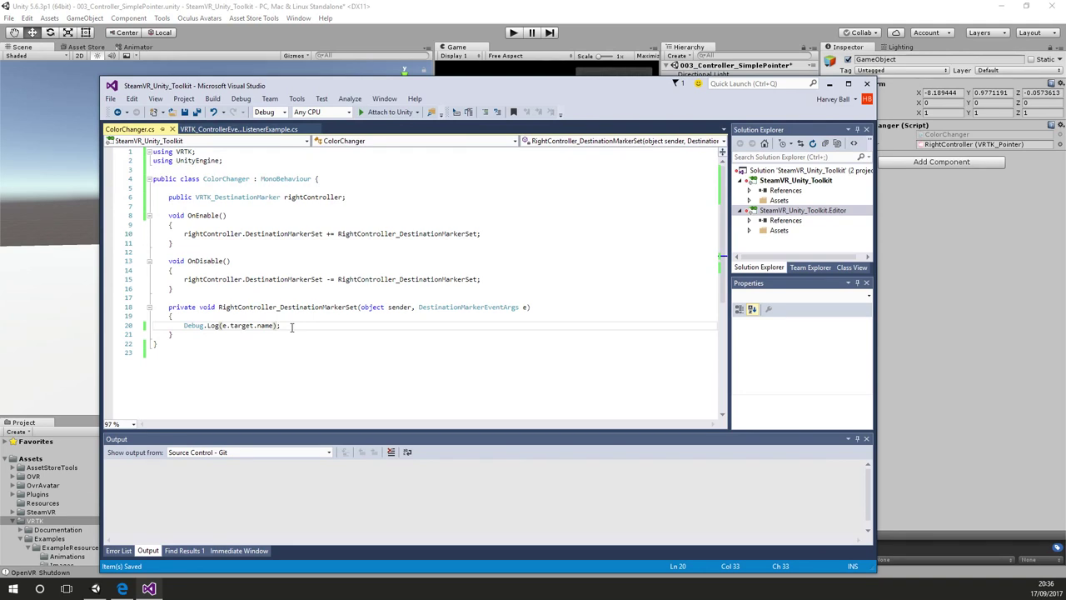
{"action": "key", "text": "shift+Home"}
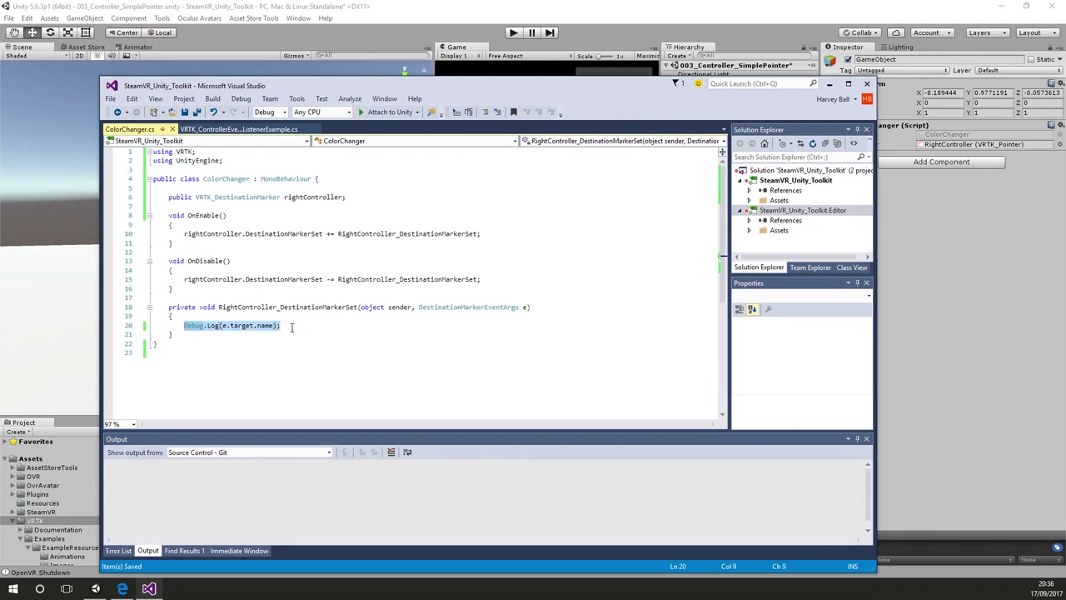
{"action": "key", "text": "BackSpace"}
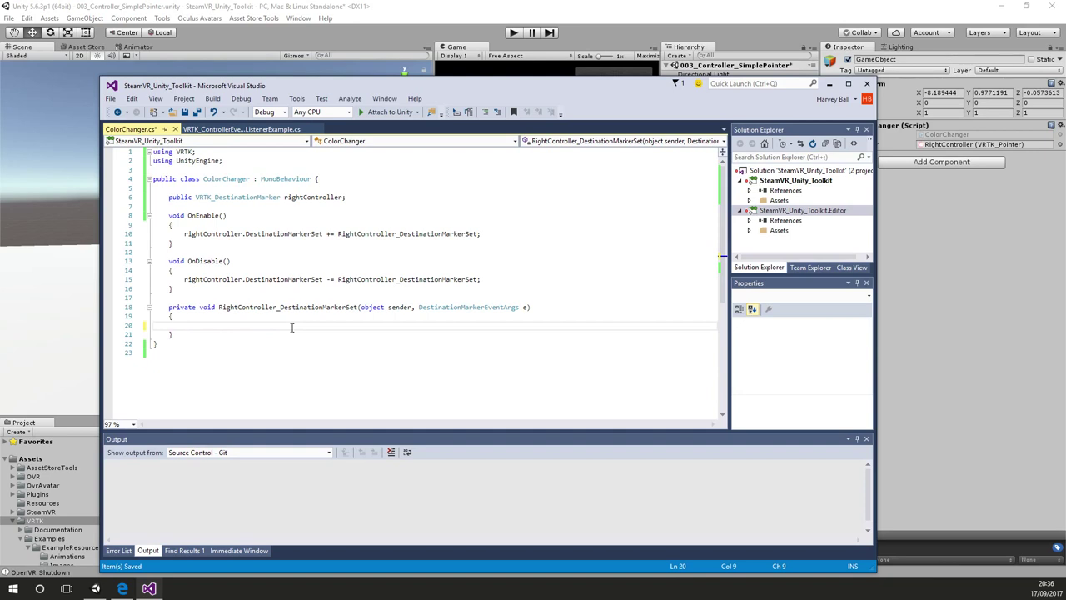
{"action": "type", "text": "e.target.get"}
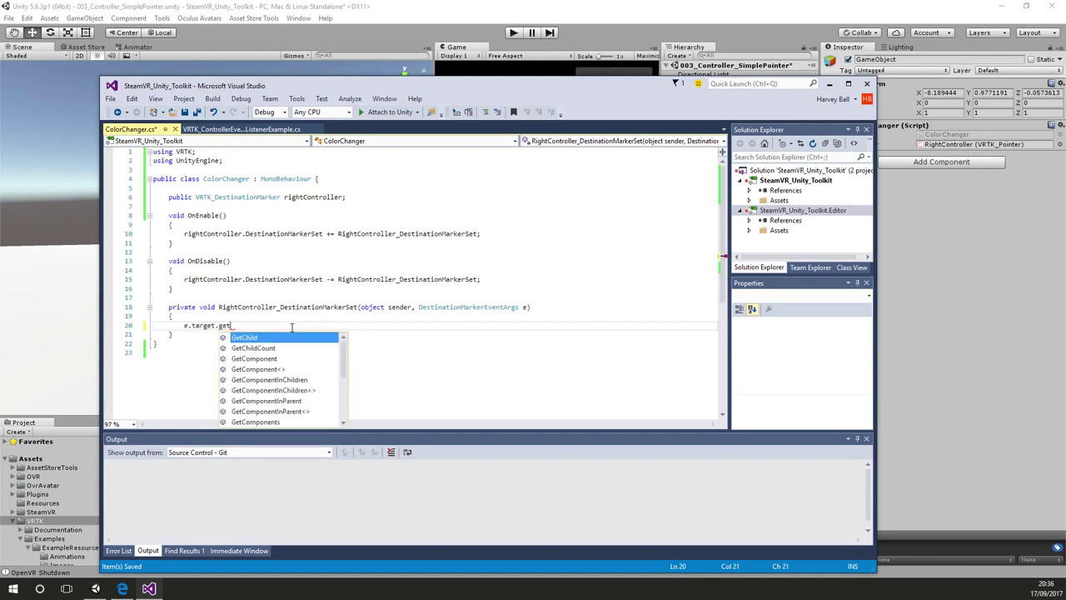
{"action": "type", "text": "comp"}
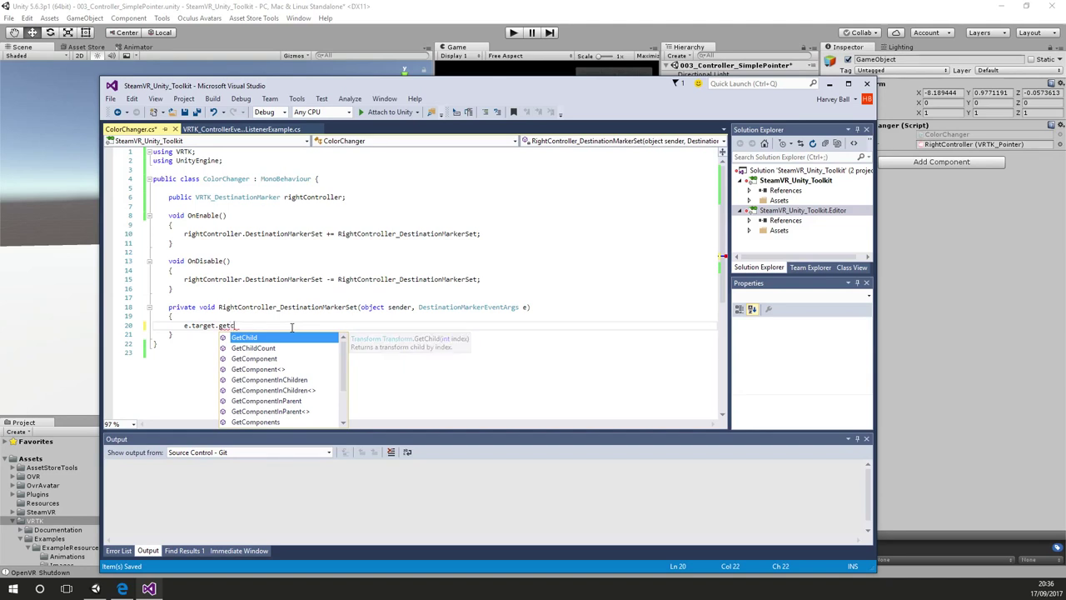
{"action": "key", "text": "Down"}
{"action": "key", "text": "Down"}
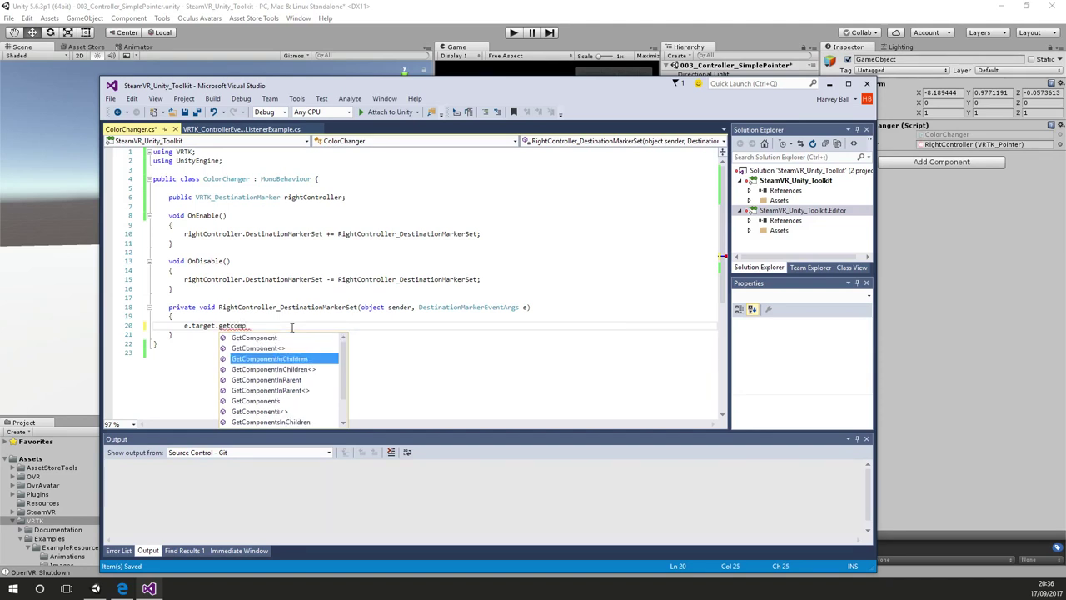
{"action": "key", "text": "Tab"}
{"action": "type", "text": "<"}
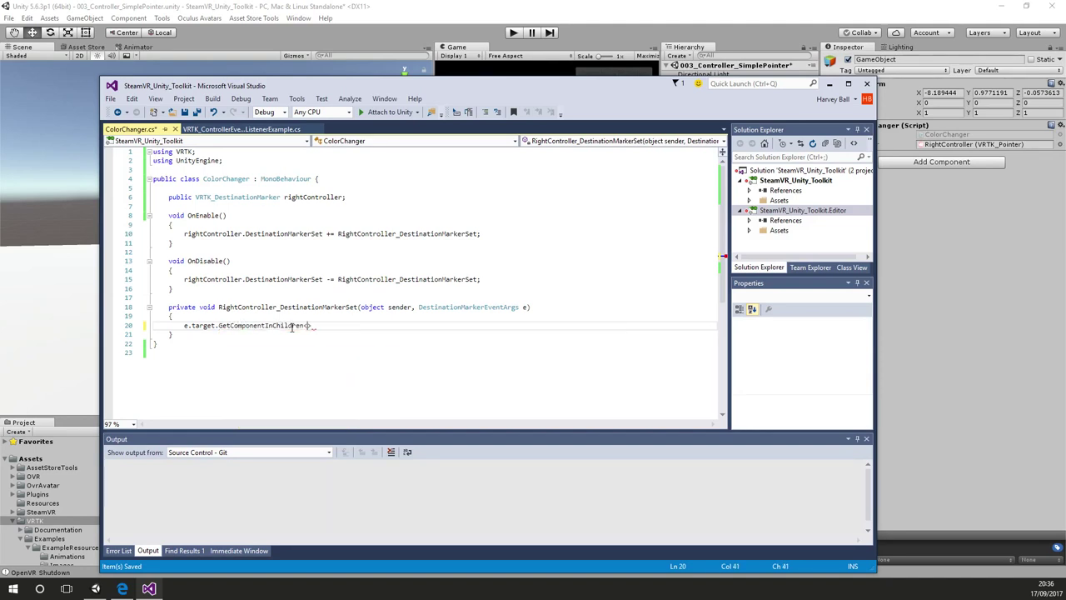
{"action": "type", "text": "Rend"}
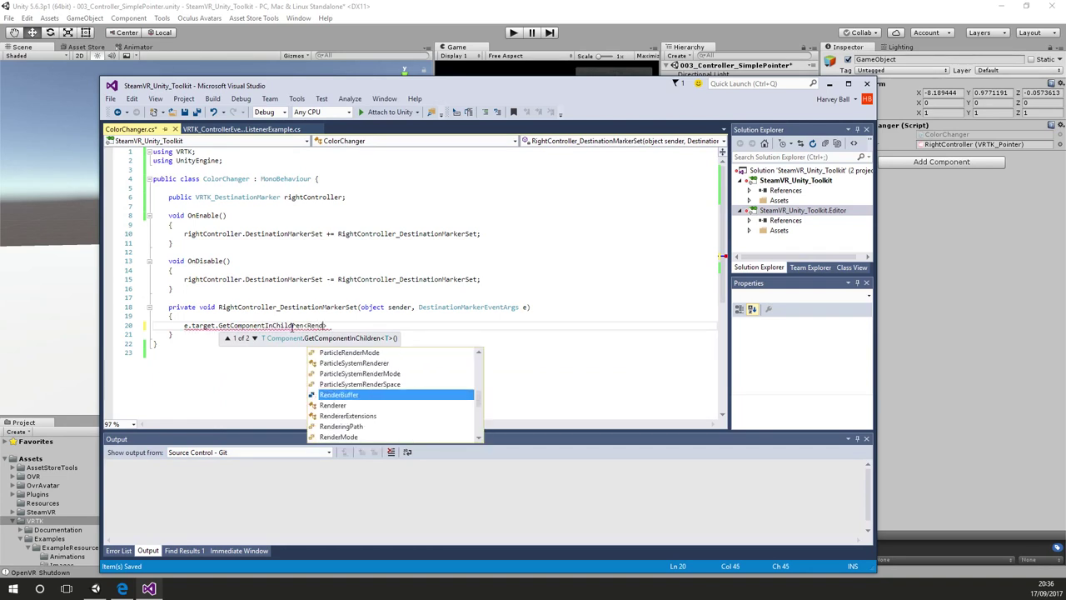
{"action": "type", "text": "erer>()"}
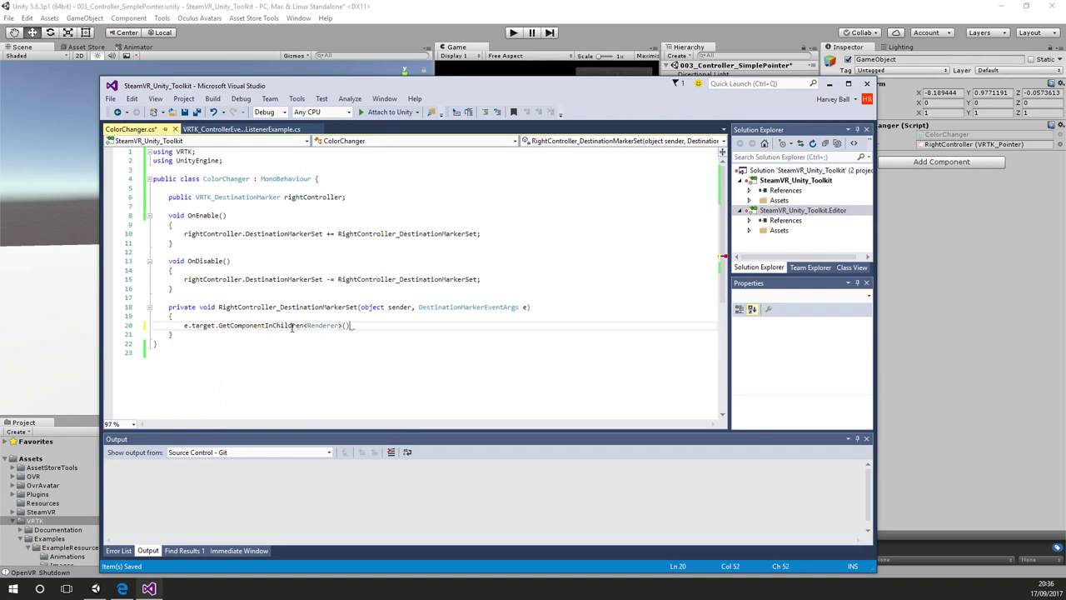
Assign the GetComponentInChildren call to a new Renderer variable named foundRendere and end the statement with a semicolon
{"action": "key", "text": "Home"}
{"action": "type", "text": "Renderer r"}
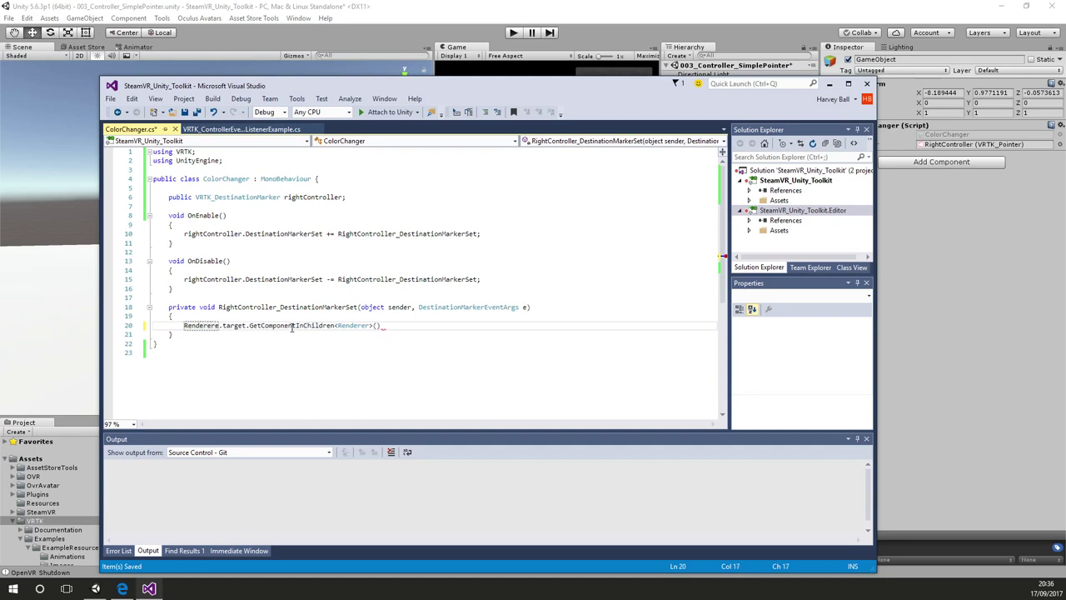
{"action": "key", "text": "Left"}
{"action": "type", "text": "found"}
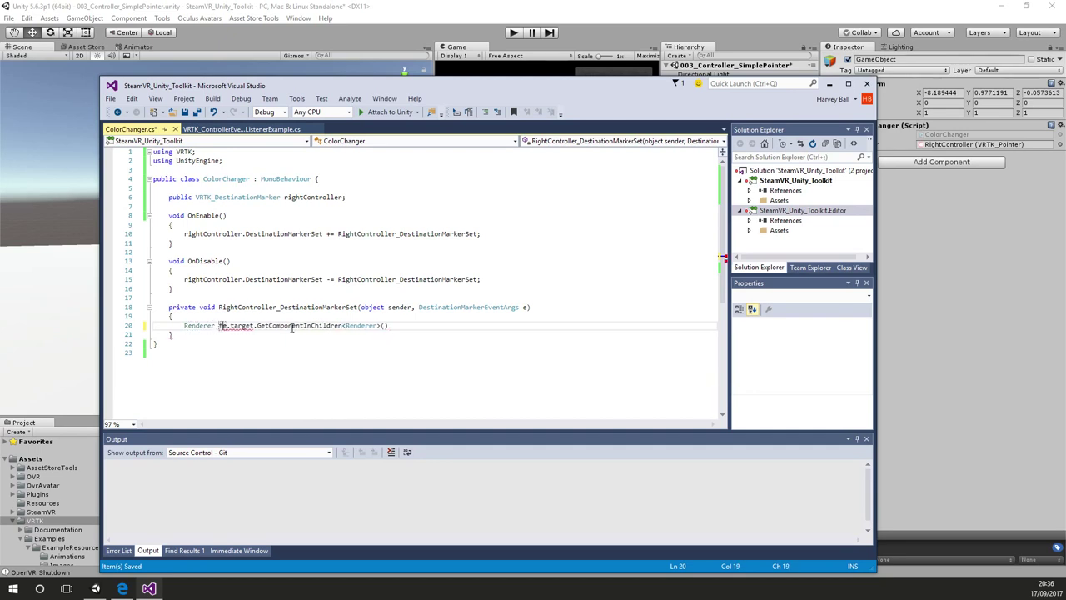
{"action": "key", "text": "Delete"}
{"action": "type", "text": "Rendere ="}
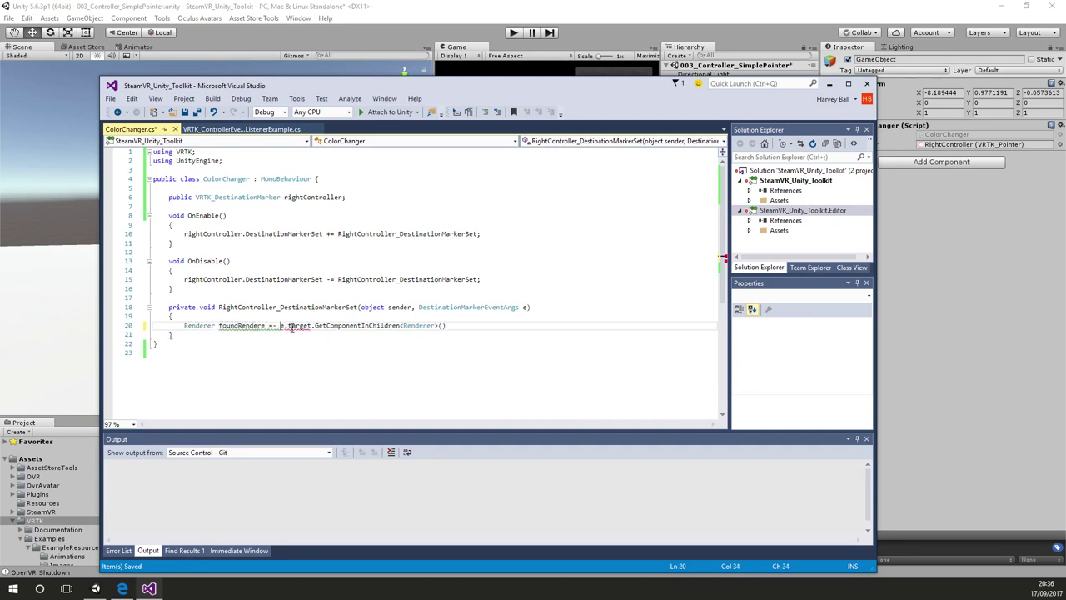
{"action": "key", "text": "End"}
{"action": "type", "text": ";"}
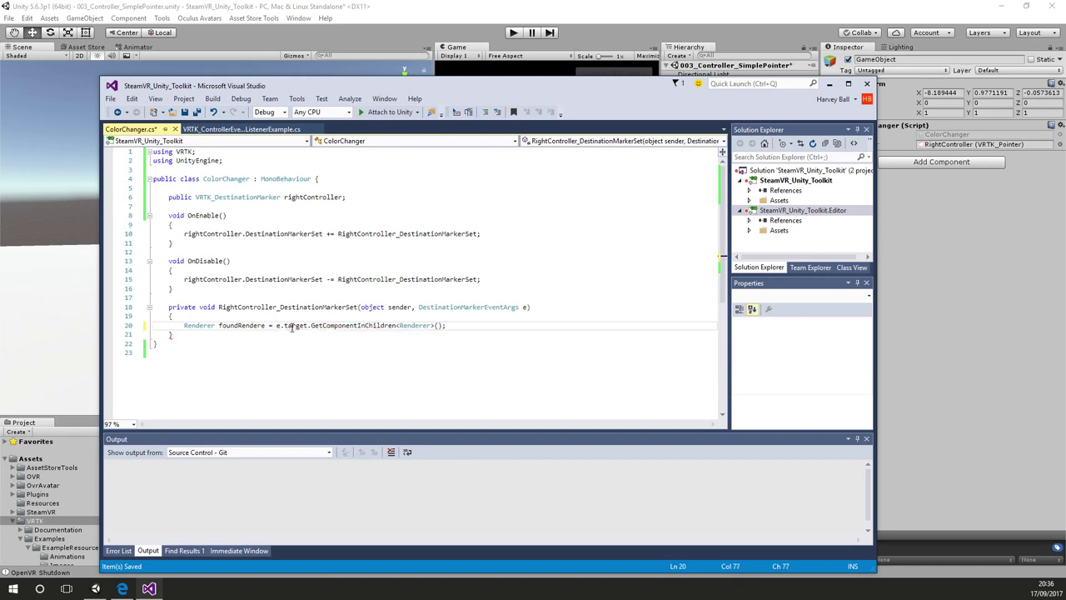
Begin an if statement below the Renderer declaration, with found as the start of its condition
{"action": "key", "text": "Return"}
{"action": "type", "text": "i"}
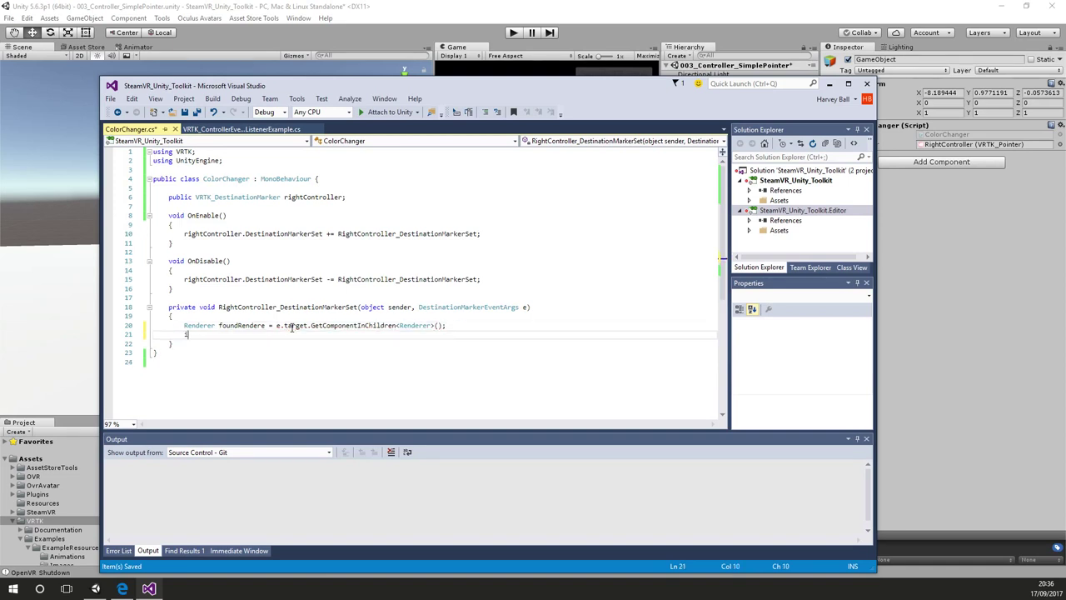
{"action": "type", "text": "f(found"}
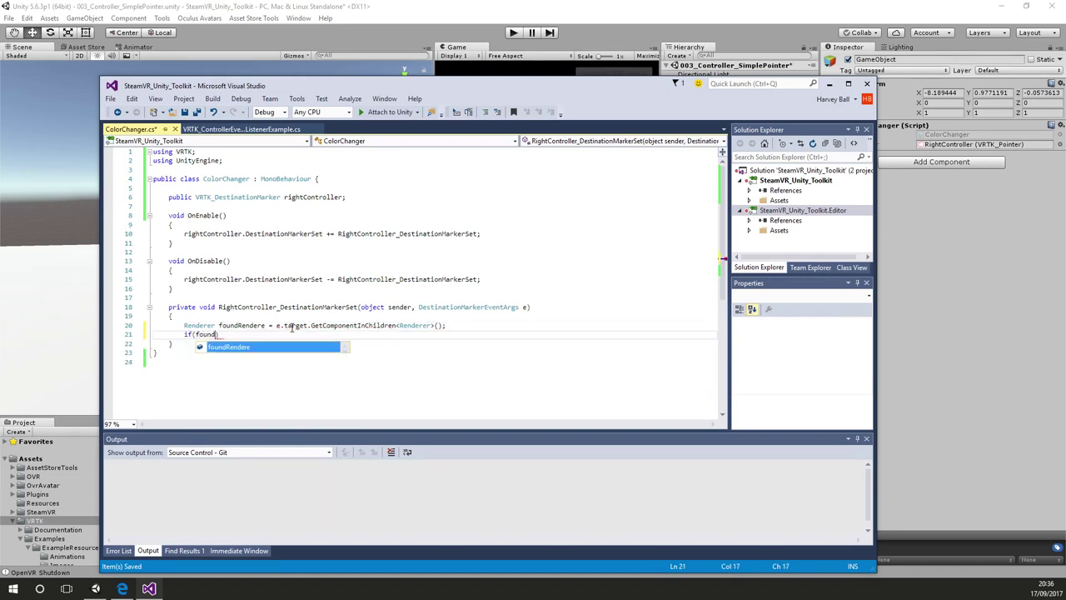
Correct the declared variable's name to foundRenderer
{"action": "key", "text": "Escape"}
{"action": "key", "text": "Up"}
{"action": "key", "text": "Right"}
{"action": "key", "text": "Right"}
{"action": "key", "text": "Right"}
{"action": "key", "text": "Right"}
{"action": "key", "text": "Right"}
{"action": "key", "text": "Right"}
{"action": "key", "text": "Right"}
{"action": "key", "text": "Right"}
{"action": "key", "text": "Right"}
{"action": "key", "text": "Right"}
{"action": "key", "text": "Right"}
{"action": "key", "text": "Right"}
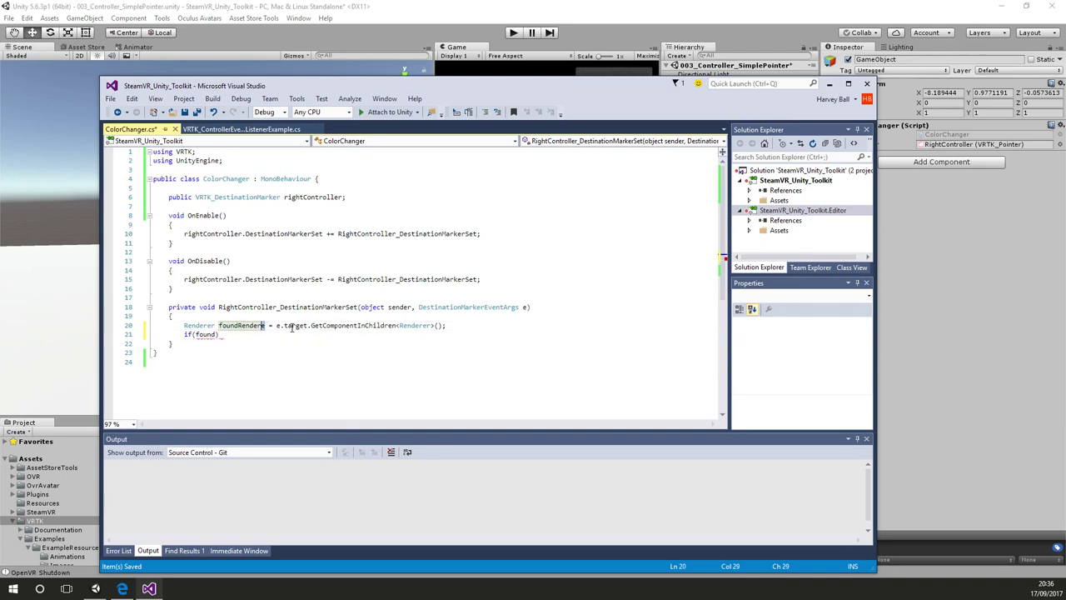
{"action": "type", "text": "r"}
{"action": "key", "text": "Down"}
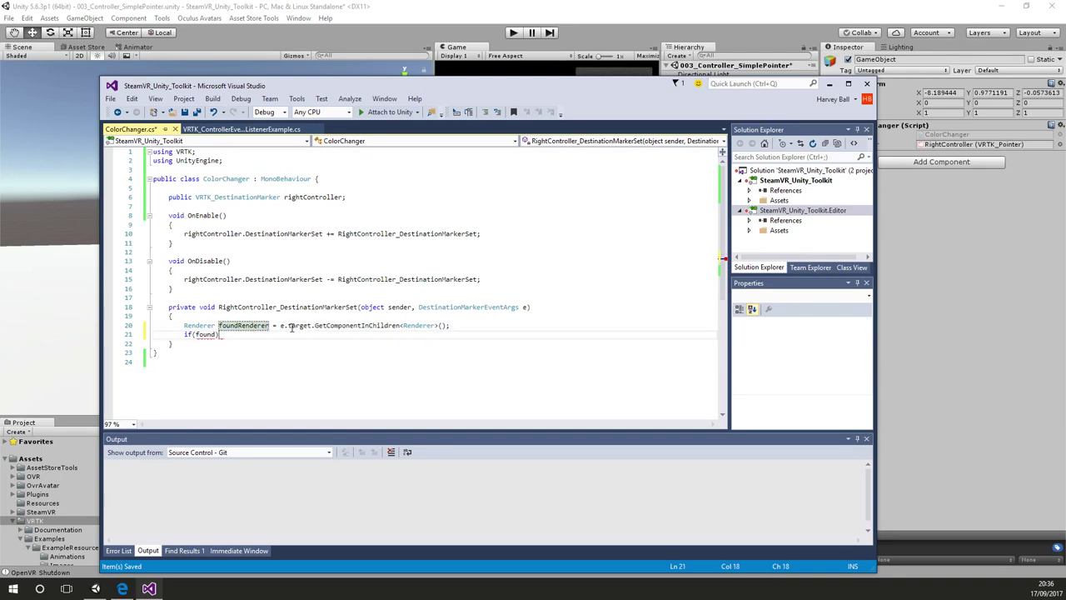
Complete the if condition as foundRenderer != null and add an empty braced block beneath it
{"action": "key", "text": "Left"}
{"action": "type", "text": "Renderer != nu"}
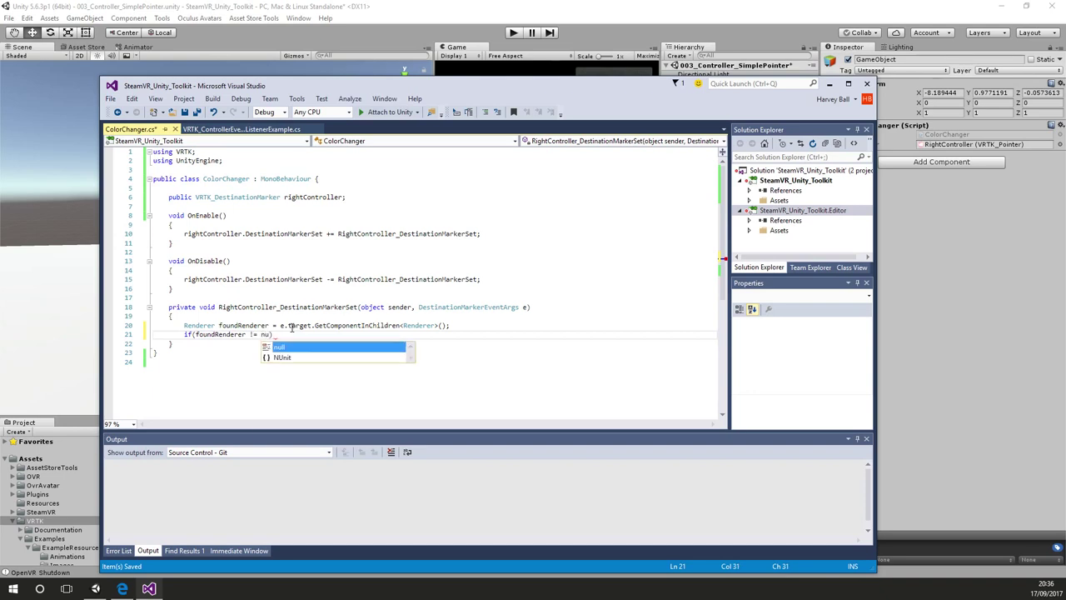
{"action": "type", "text": "ll"}
{"action": "key", "text": "End"}
{"action": "key", "text": "Return"}
{"action": "type", "text": "{"}
{"action": "key", "text": "Return"}
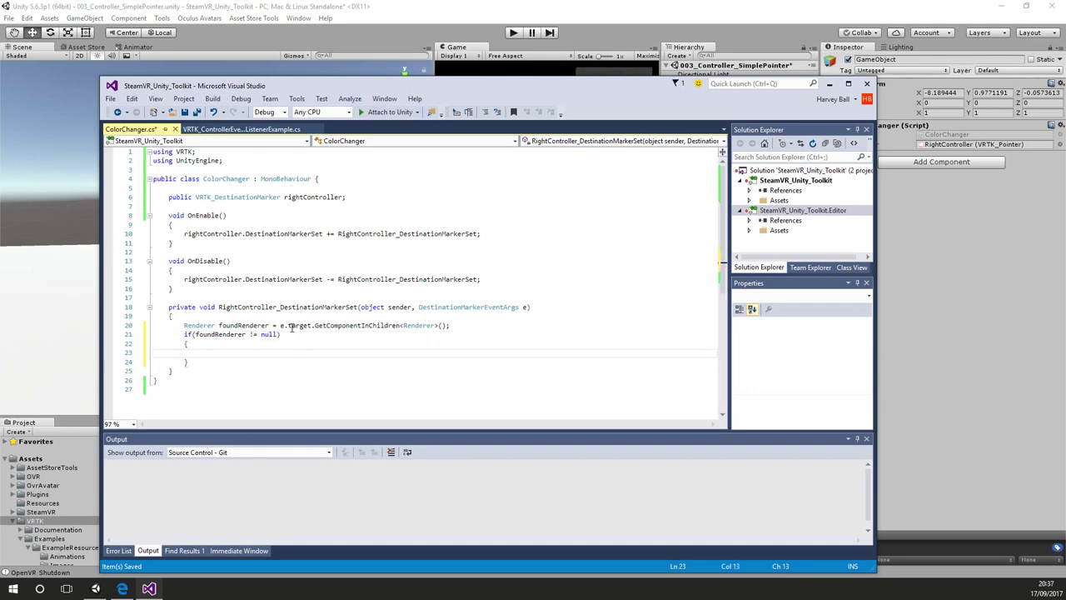
Set foundRenderer.material.color to Color.cyan inside the if block
{"action": "type", "text": "foundRenderer."}
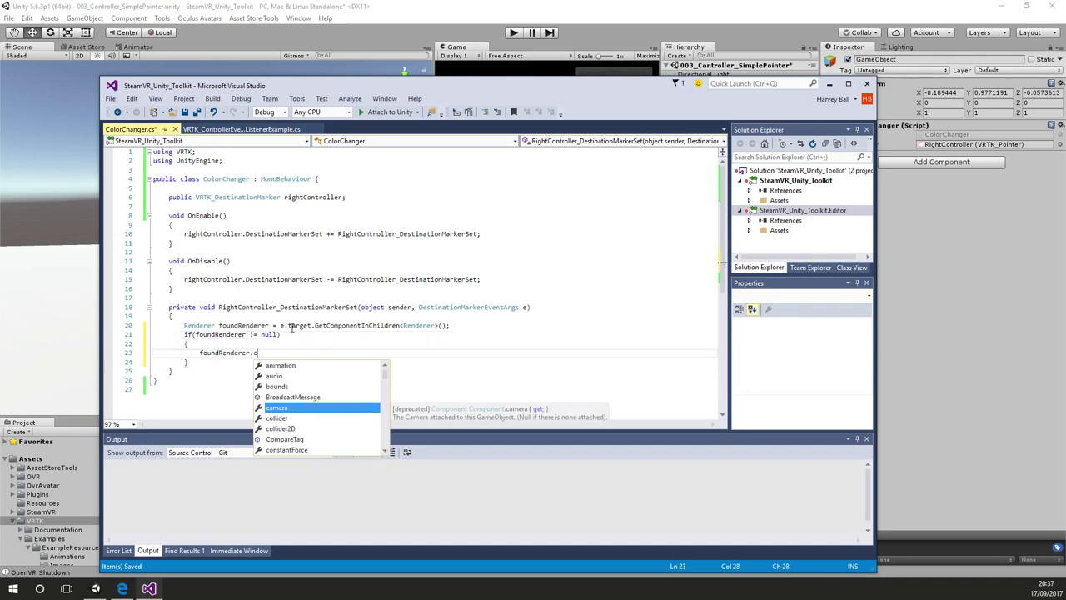
{"action": "type", "text": "material.co"}
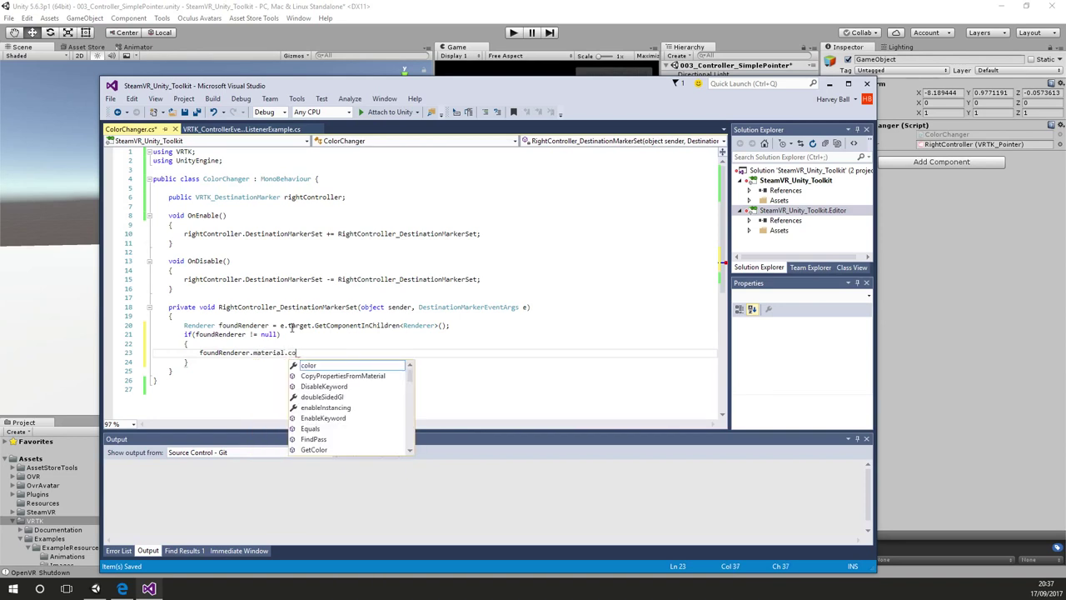
{"action": "type", "text": "lor = "}
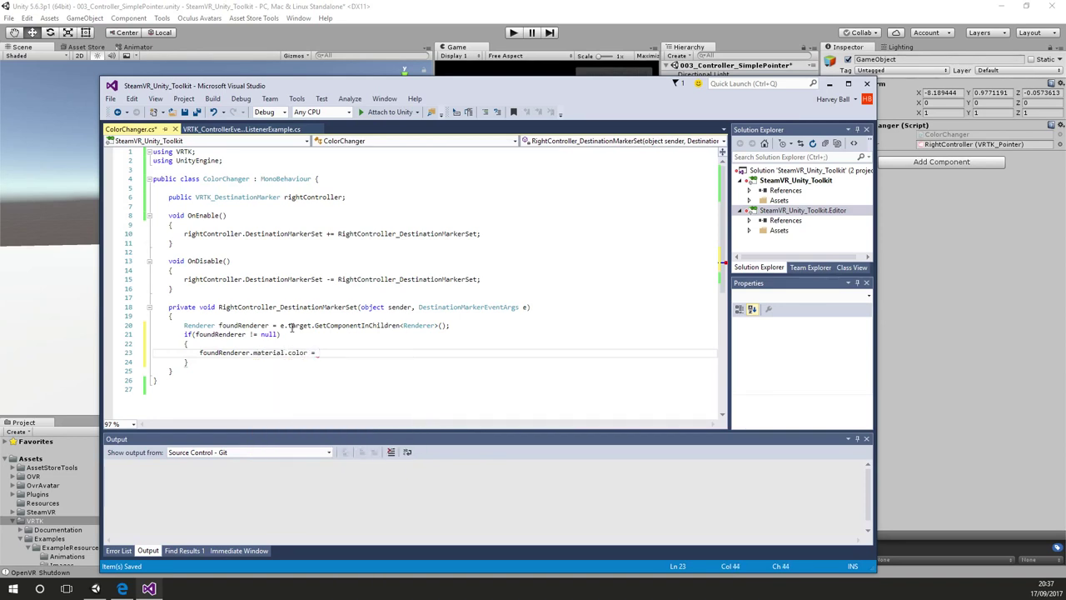
{"action": "type", "text": "Color."}
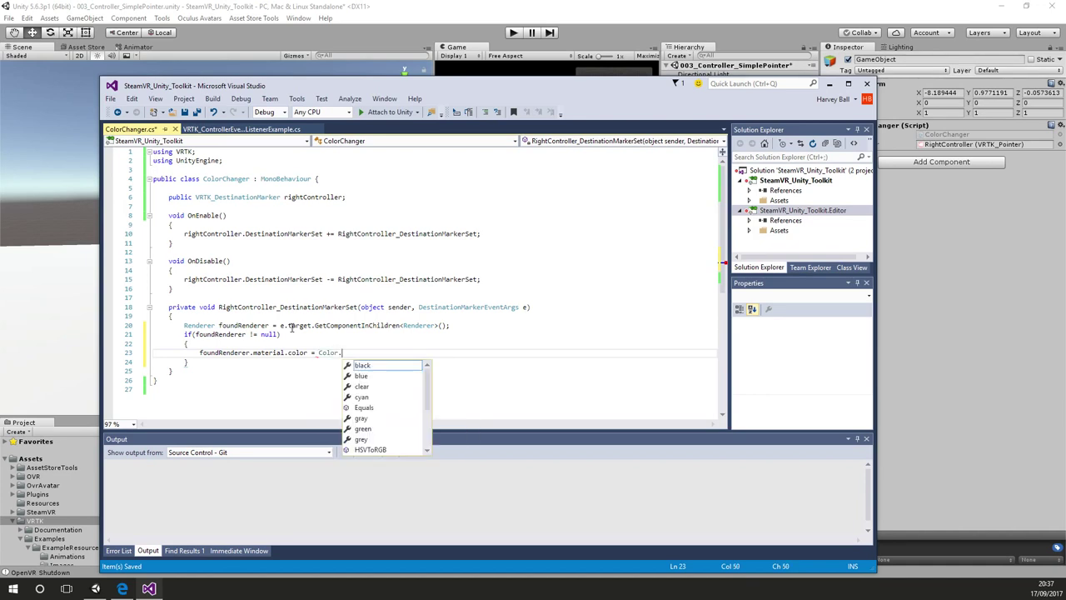
{"action": "type", "text": "cy"}
{"action": "key", "text": "Tab"}
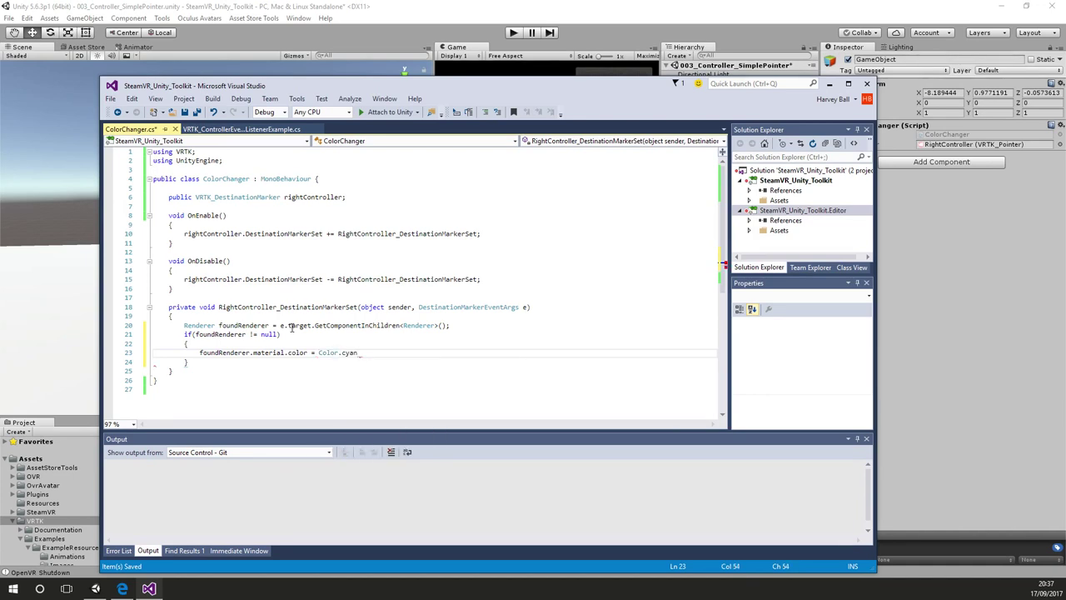
Save the ColorChanger script and switch to Unity to run the scene as a test, stopping playback when done
{"action": "key", "text": "ctrl+s"}
{"action": "left_click", "coordinate": [525, 6]}
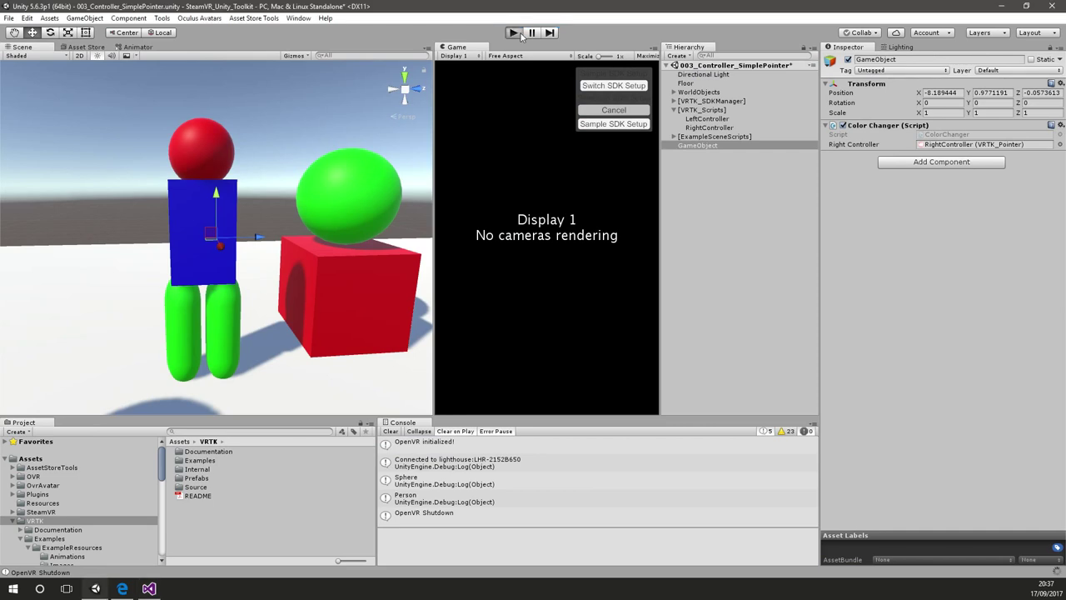
{"action": "left_click", "coordinate": [521, 35]}
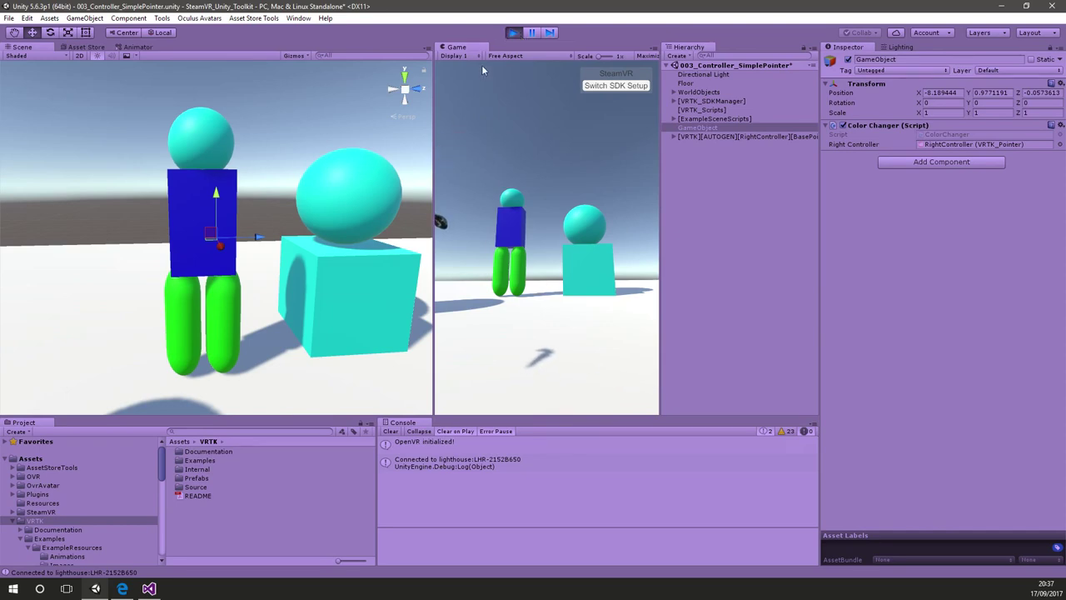
{"action": "left_click", "coordinate": [513, 32]}
Back in Visual Studio, add the expression e.raycastHit.transform on a new line above the Renderer declaration
{"action": "left_click", "coordinate": [149, 588]}
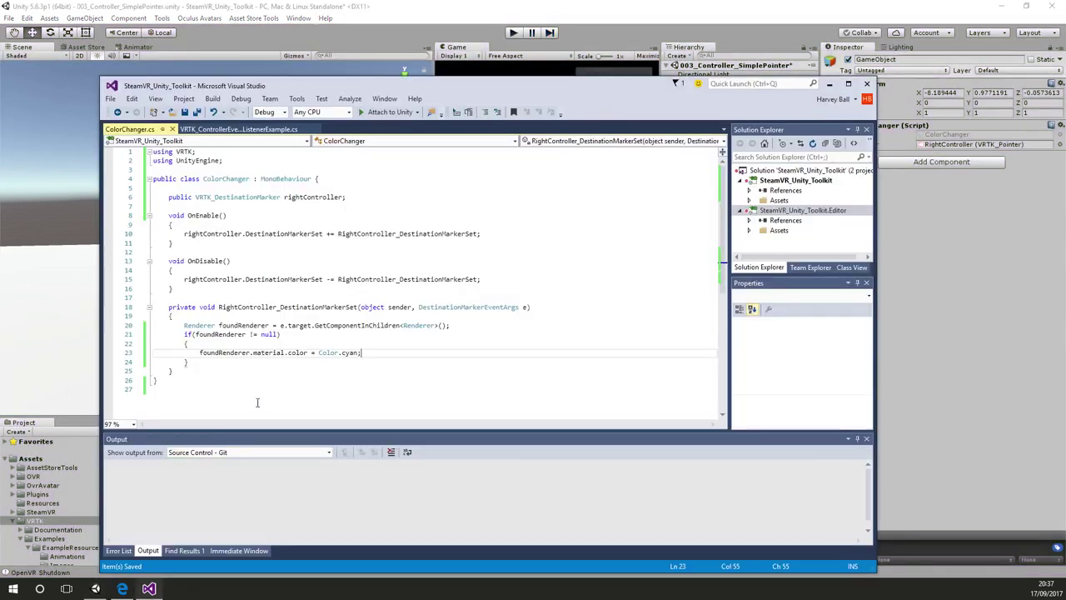
{"action": "left_click", "coordinate": [302, 325]}
{"action": "key", "text": "Home"}
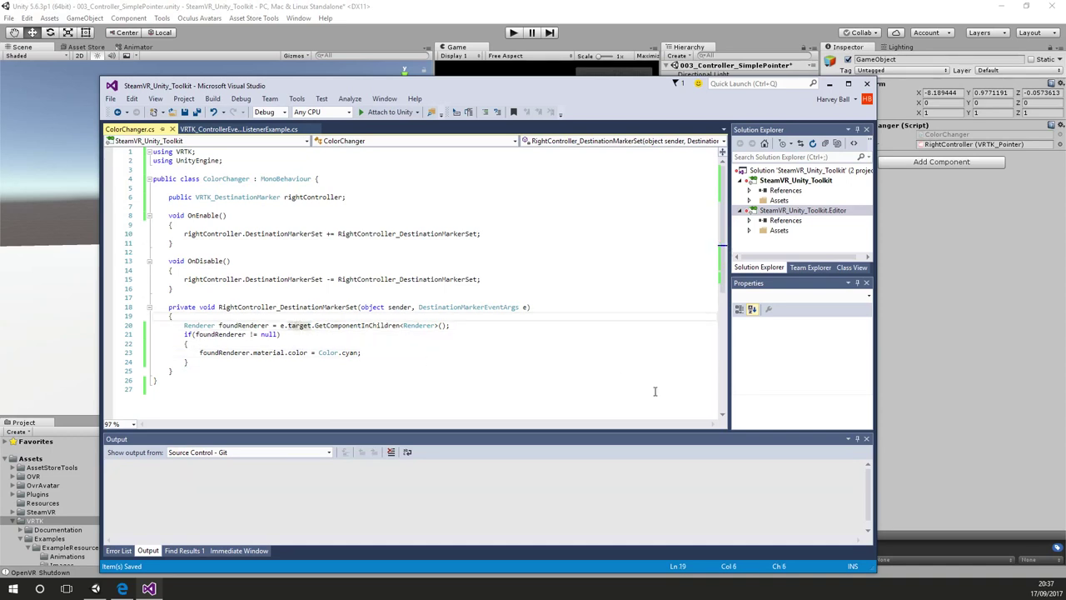
{"action": "key", "text": "Return"}
{"action": "key", "text": "Up"}
{"action": "type", "text": "e.r"}
{"action": "key", "text": "Tab"}
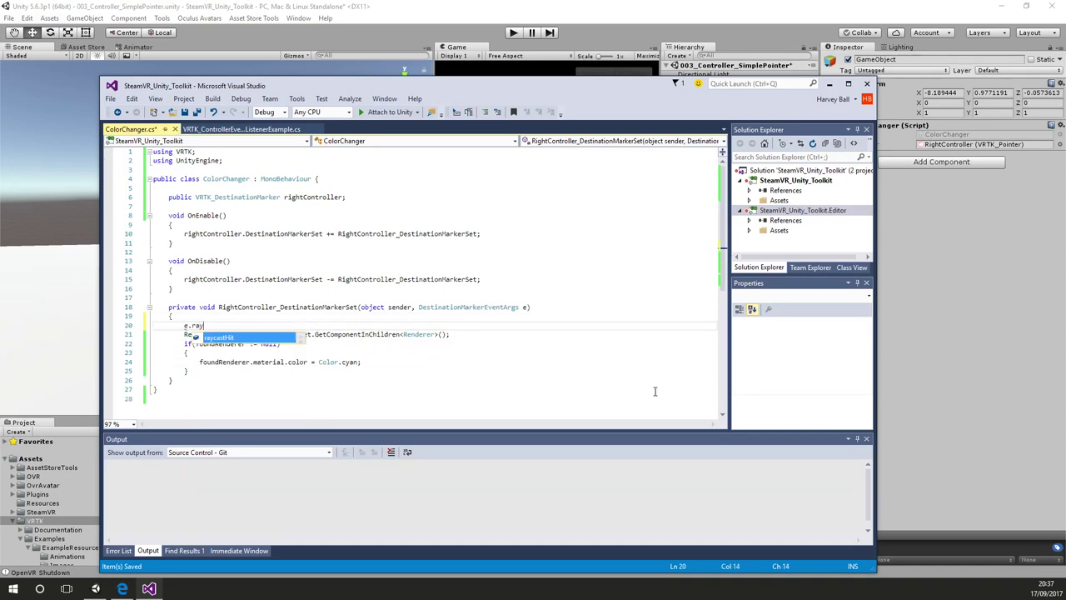
{"action": "type", "text": "."}
{"action": "key", "text": "Down"}
{"action": "key", "text": "Down"}
{"action": "key", "text": "Down"}
{"action": "key", "text": "Down"}
{"action": "key", "text": "Down"}
{"action": "key", "text": "Down"}
{"action": "key", "text": "Down"}
{"action": "key", "text": "Down"}
{"action": "key", "text": "Down"}
{"action": "key", "text": "Down"}
{"action": "key", "text": "Down"}
{"action": "key", "text": "Down"}
{"action": "key", "text": "Down"}
{"action": "key", "text": "Down"}
{"action": "key", "text": "Down"}
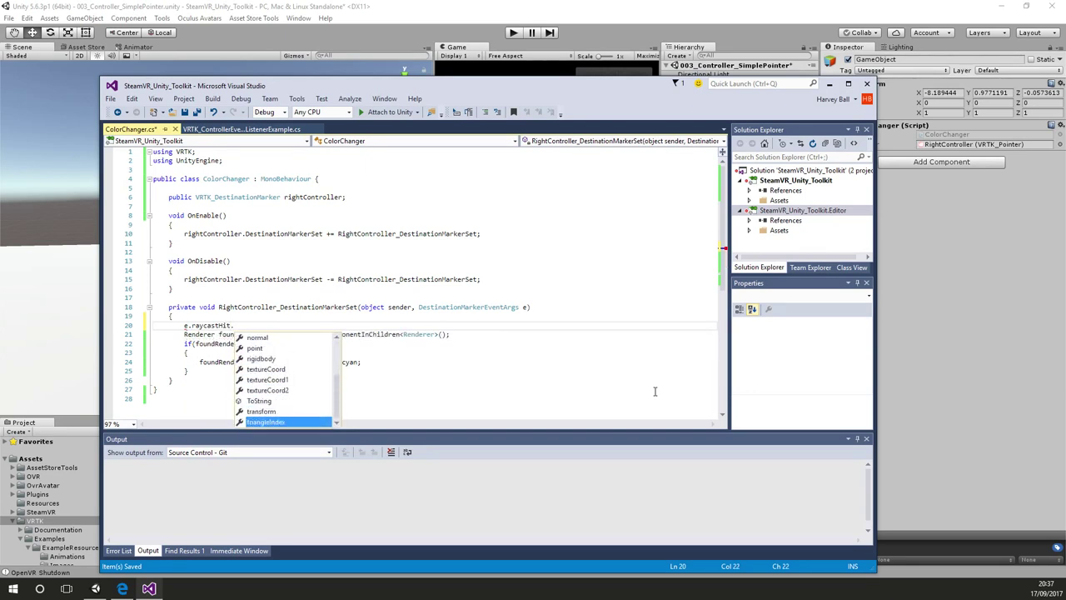
{"action": "key", "text": "Tab"}
Move the e.raycastHit.transform expression into the foundRenderer declaration in place of e.target
{"action": "key", "text": "shift+Home"}
{"action": "key", "text": "ctrl+x"}
{"action": "key", "text": "Down"}
{"action": "key", "text": "ctrl+Right"}
{"action": "key", "text": "ctrl+Right"}
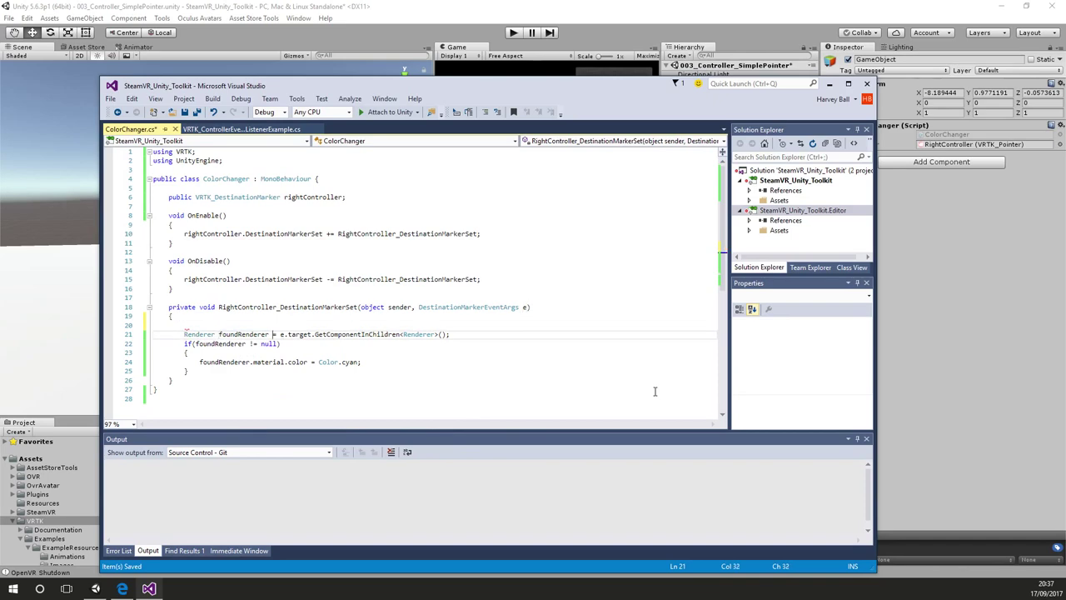
{"action": "key", "text": "ctrl+Right"}
{"action": "key", "text": "ctrl+shift+Right"}
{"action": "key", "text": "ctrl+v"}
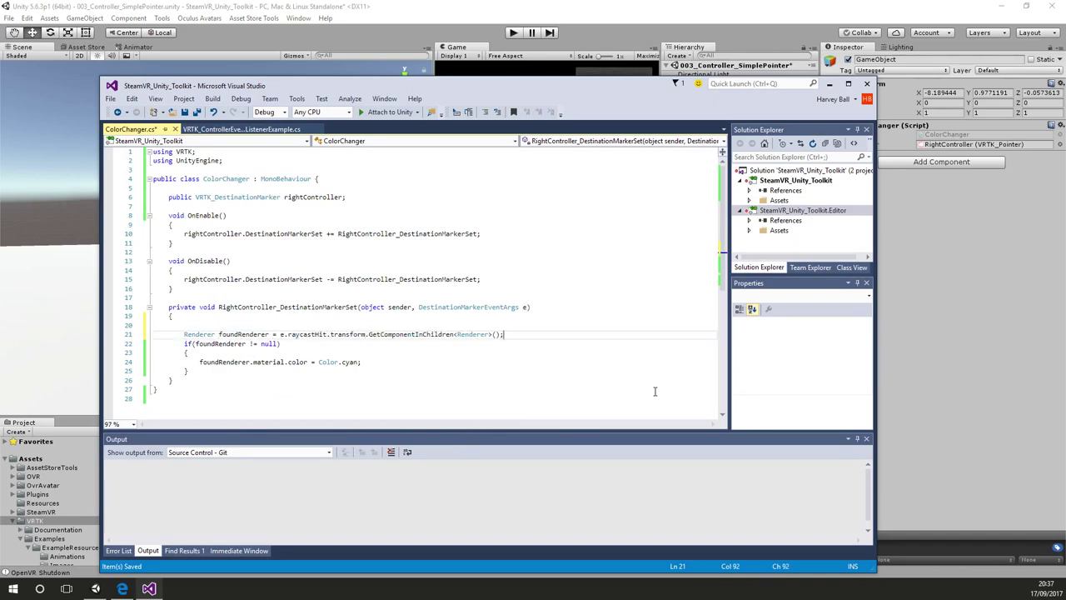
{"action": "key", "text": "End"}
Save the script, run the scene in Unity to test the raycastHit.transform version, and stop playback
{"action": "key", "text": "ctrl+s"}
{"action": "left_click", "coordinate": [519, 33]}
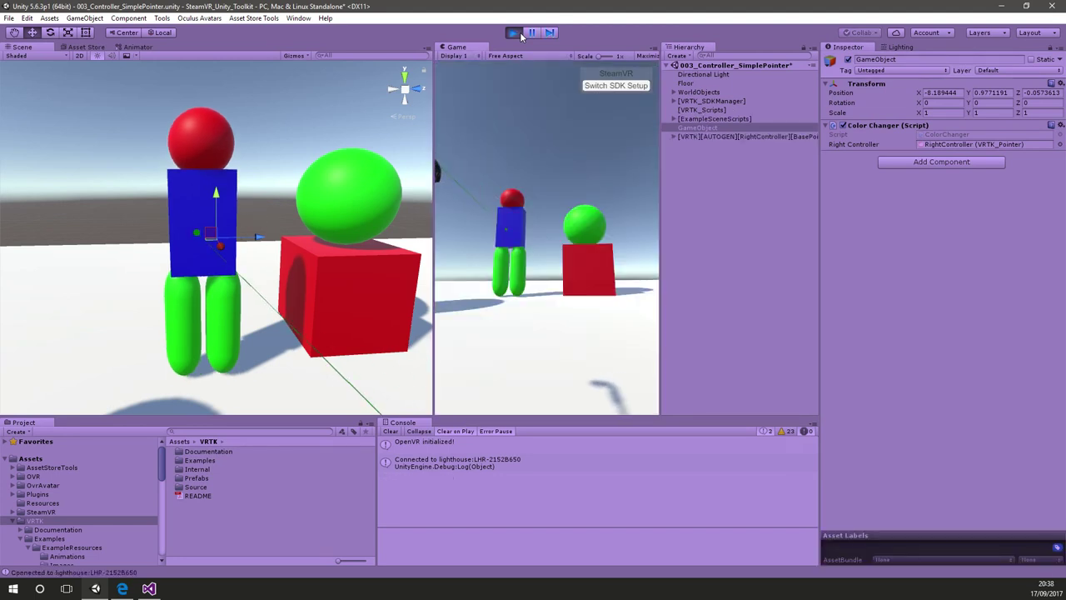
{"action": "left_click", "coordinate": [520, 32]}
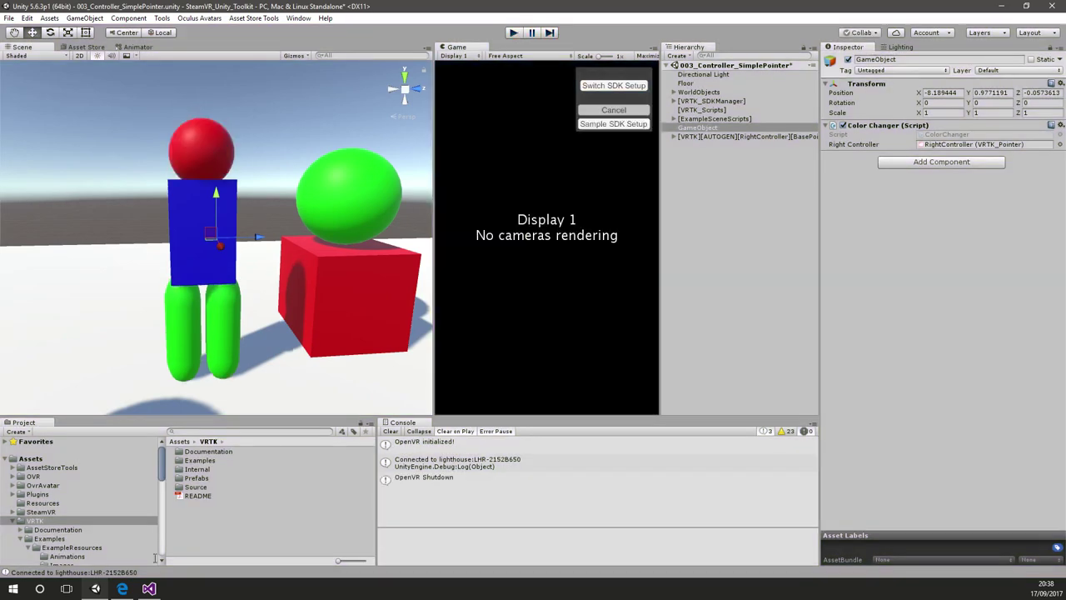
Return to Visual Studio and replace transform with collider in the foundRenderer declaration
{"action": "left_click", "coordinate": [149, 589]}
{"action": "double_click", "coordinate": [350, 334]}
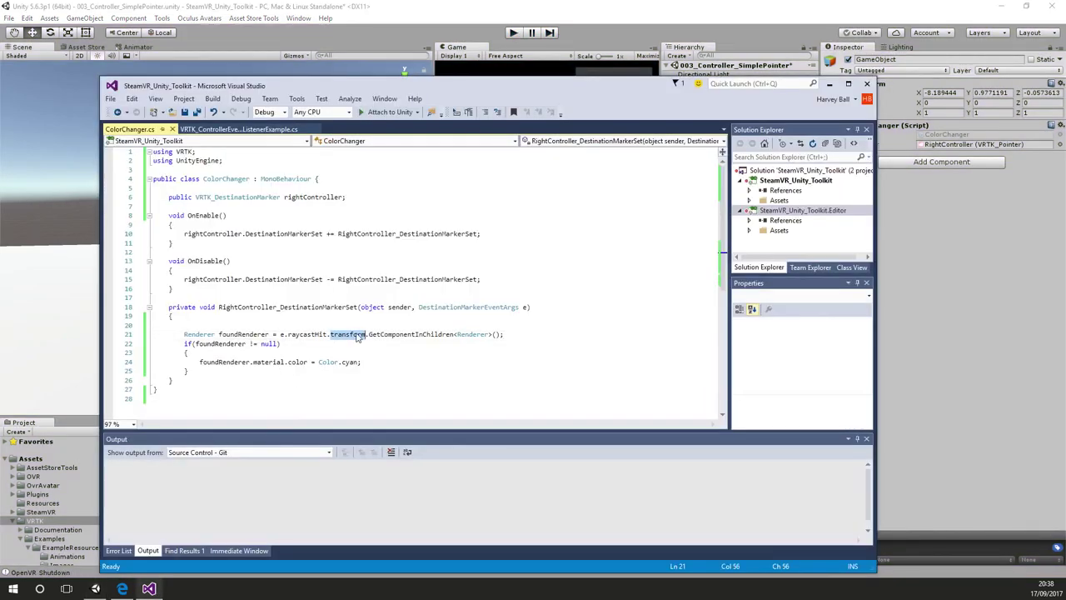
{"action": "type", "text": "collider"}
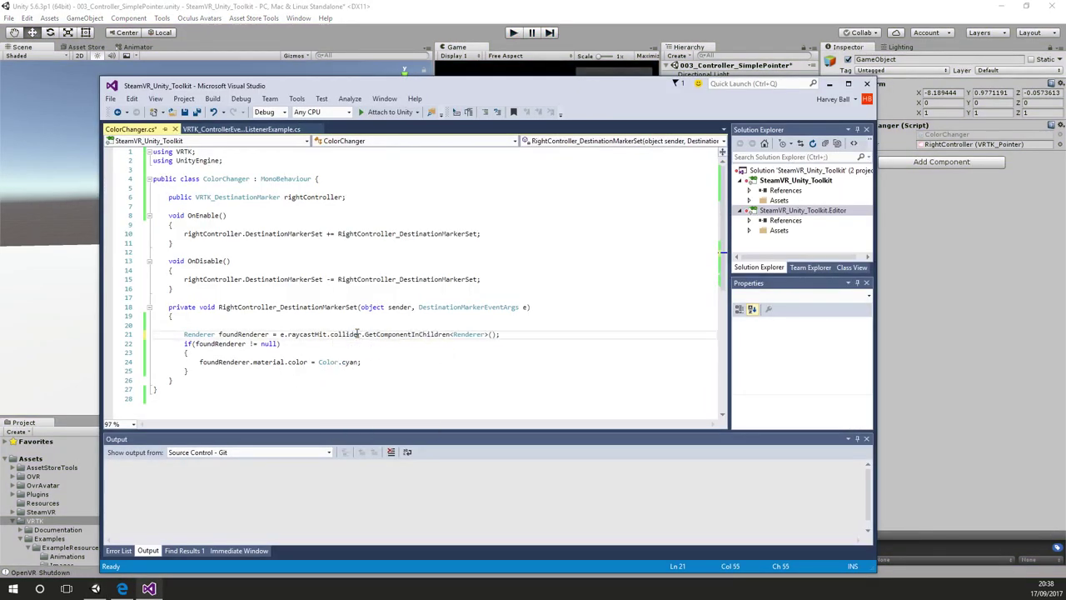
Save the script, run the scene in Unity to test the collider version, and stop playback
{"action": "key", "text": "ctrl+s"}
{"action": "left_click", "coordinate": [417, 23]}
{"action": "left_click", "coordinate": [511, 31]}
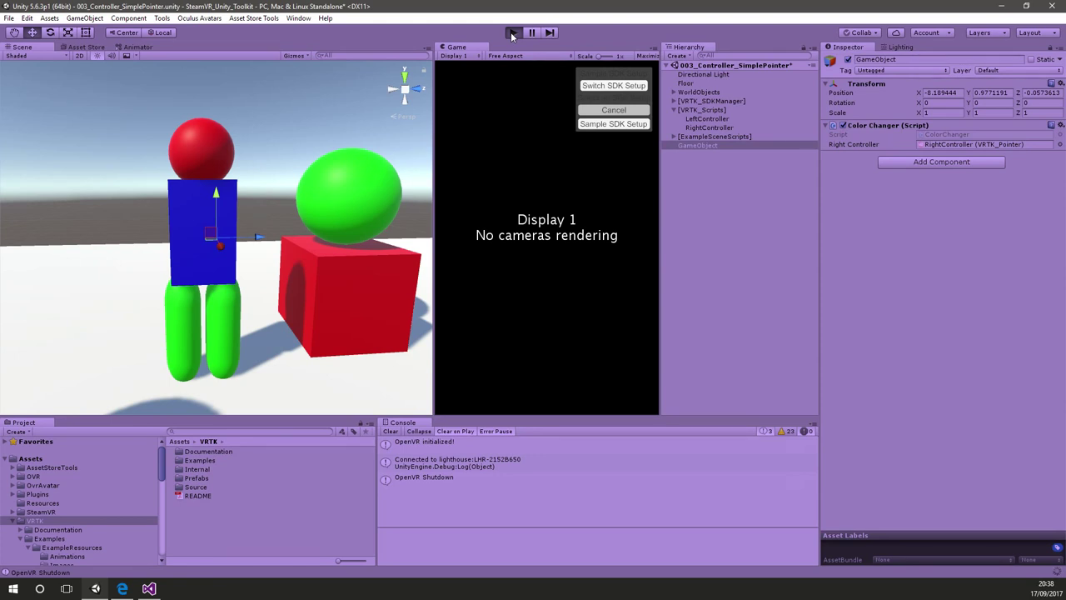
{"action": "left_click", "coordinate": [511, 31]}
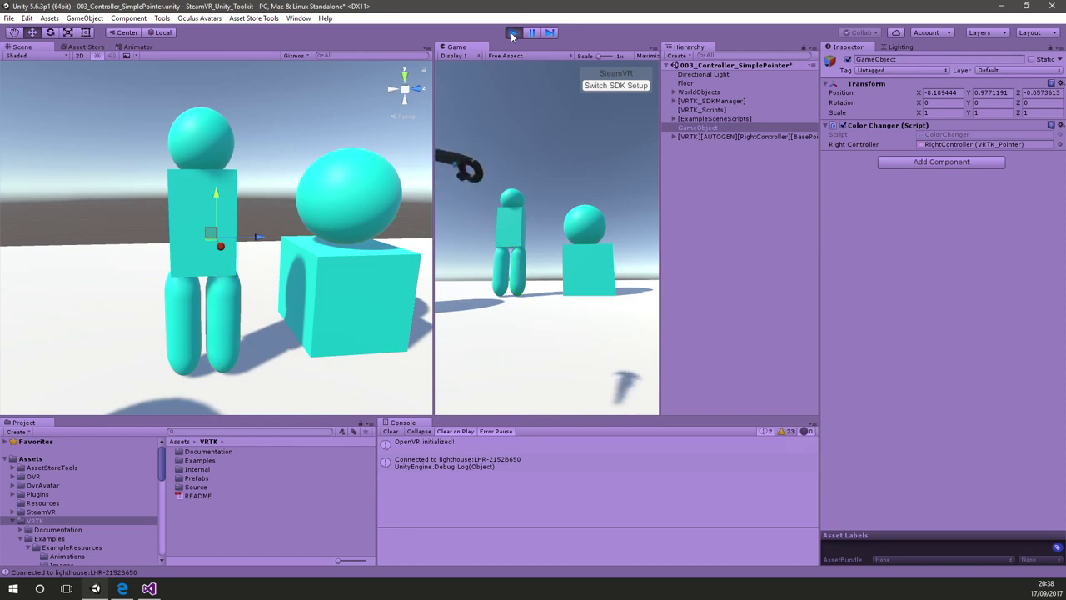
{"action": "left_click", "coordinate": [512, 33]}
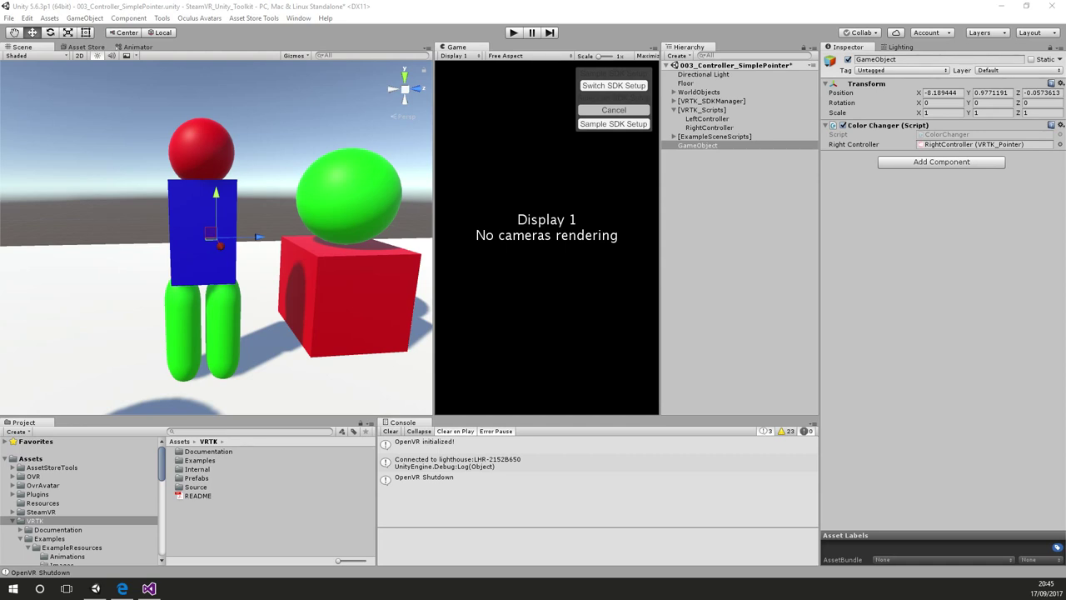
Open the 008_Controller_UsingAGrabbedObject scene from the VRTK Examples folder, saving the changes to the current scene
{"action": "left_click_drag", "start_coordinate": [164, 473], "coordinate": [73, 483]}
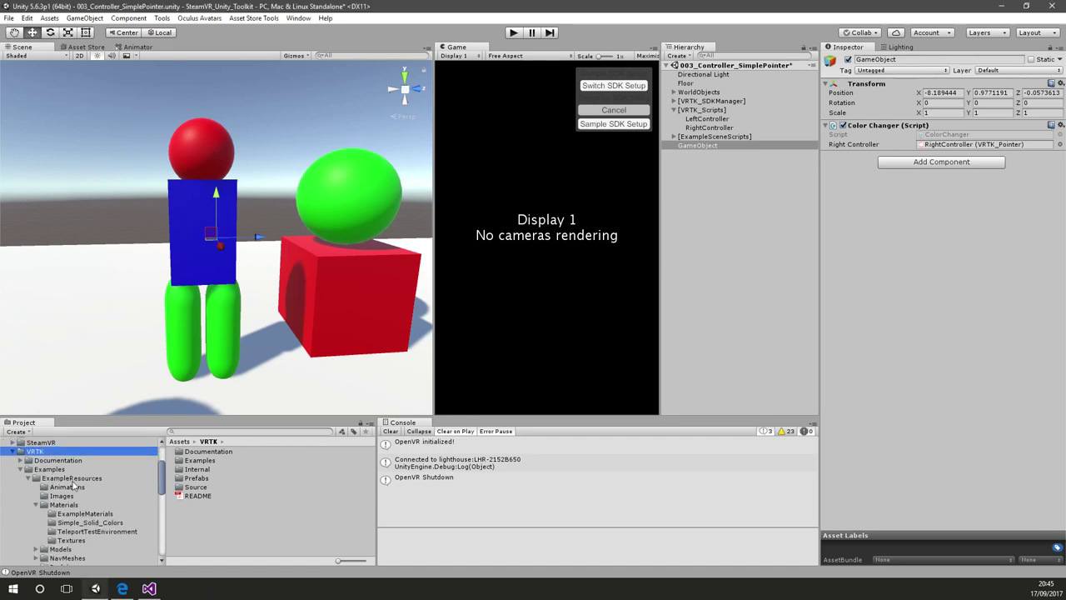
{"action": "left_click", "coordinate": [80, 471]}
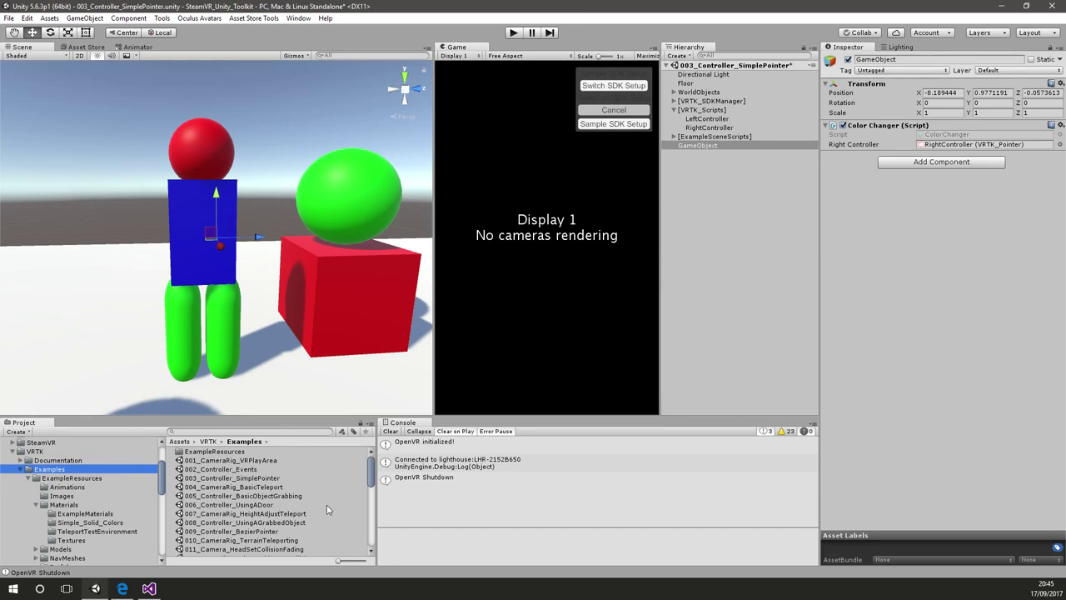
{"action": "double_click", "coordinate": [305, 522]}
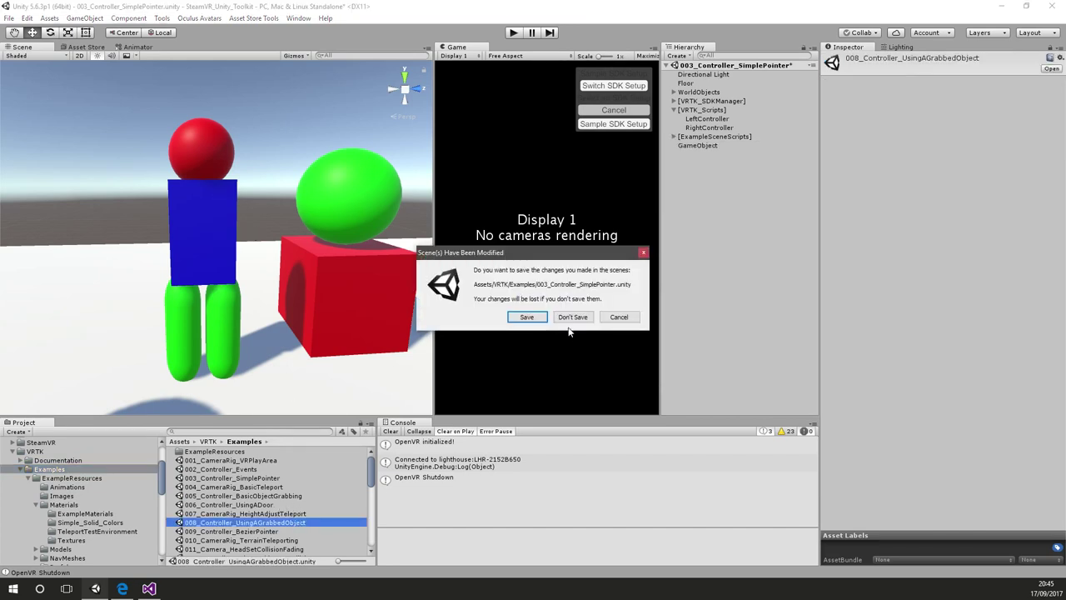
{"action": "left_click", "coordinate": [527, 317]}
{"action": "left_click_drag", "start_coordinate": [369, 179], "coordinate": [328, 275], "text": "alt"}
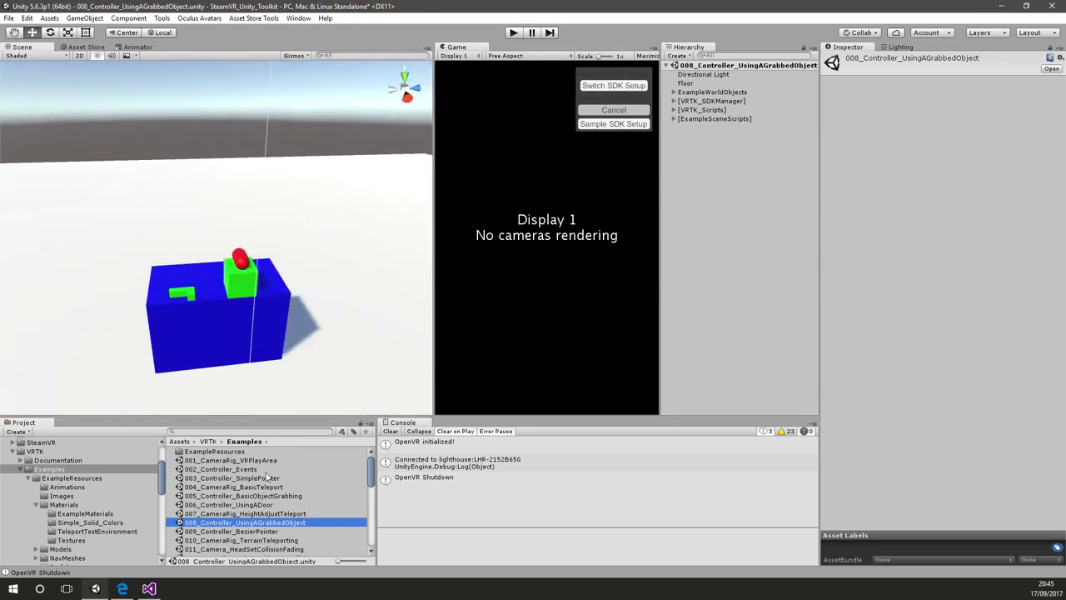
Open the 019_Controller_InteractingWithPointer example scene, discarding the changes to the current scene
{"action": "scroll", "coordinate": [285, 508], "scroll_direction": "down", "scroll_amount": 5}
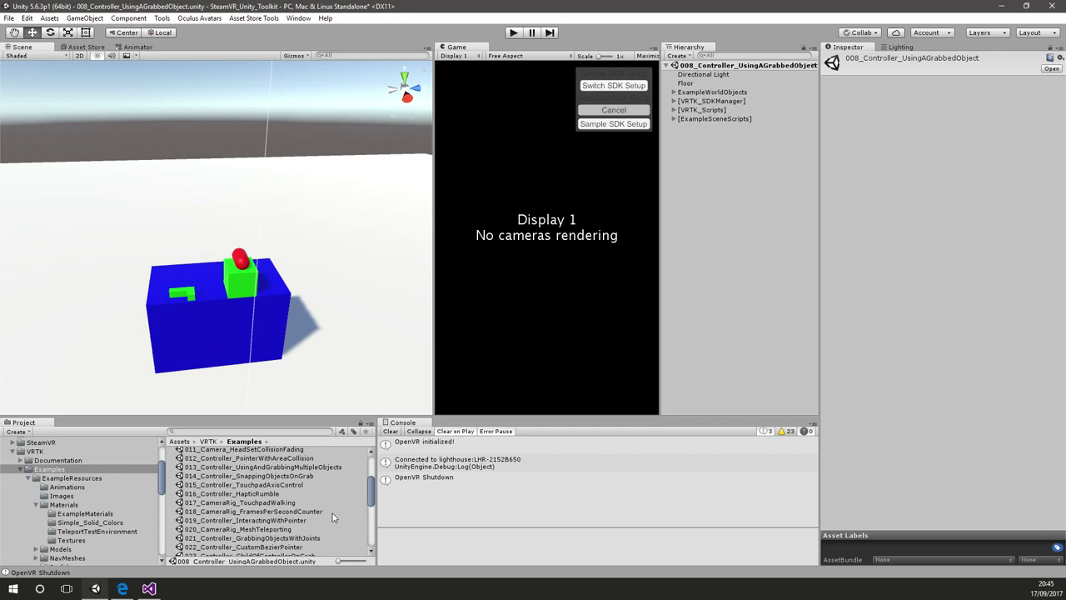
{"action": "double_click", "coordinate": [292, 521]}
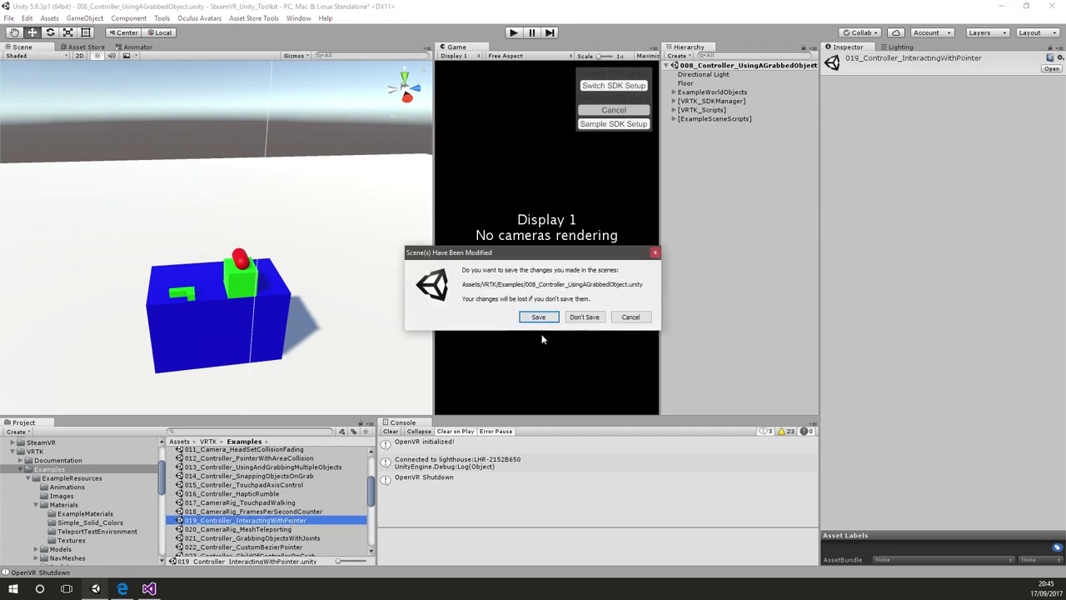
{"action": "left_click", "coordinate": [573, 317]}
Run the scene to try the pointer interaction with the capsule-topped cubes, and stop playback
{"action": "right_click_drag", "start_coordinate": [312, 273], "coordinate": [301, 192]}
{"action": "left_click", "coordinate": [513, 32]}
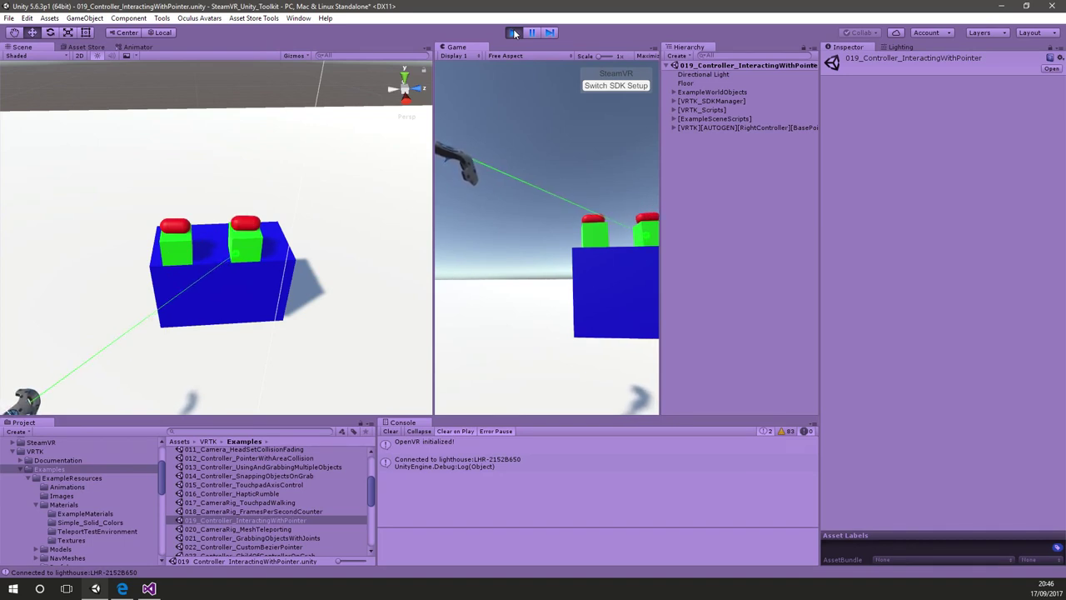
{"action": "left_click", "coordinate": [514, 32]}
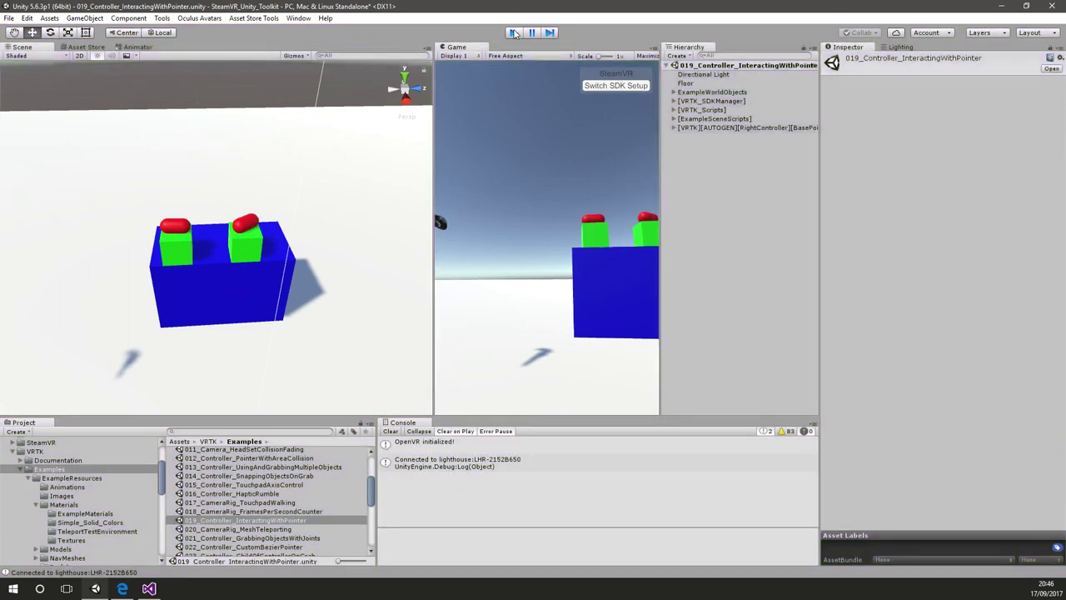
Select the Whirlygig parent object of the green cube and open its Whirlygig script in Visual Studio
{"action": "left_click", "coordinate": [247, 247]}
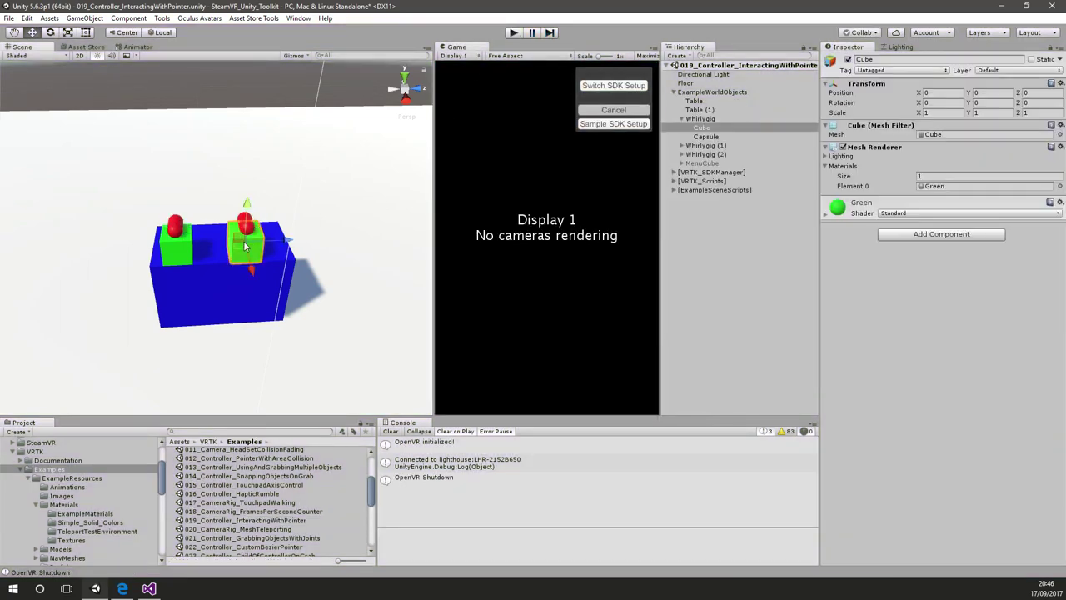
{"action": "left_click", "coordinate": [701, 119]}
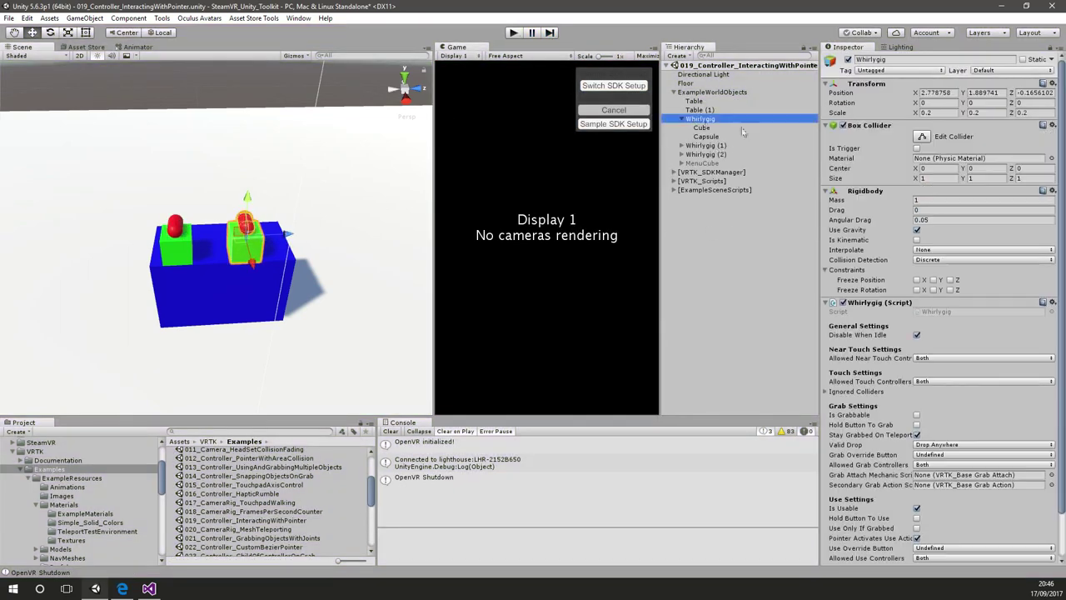
{"action": "double_click", "coordinate": [934, 312]}
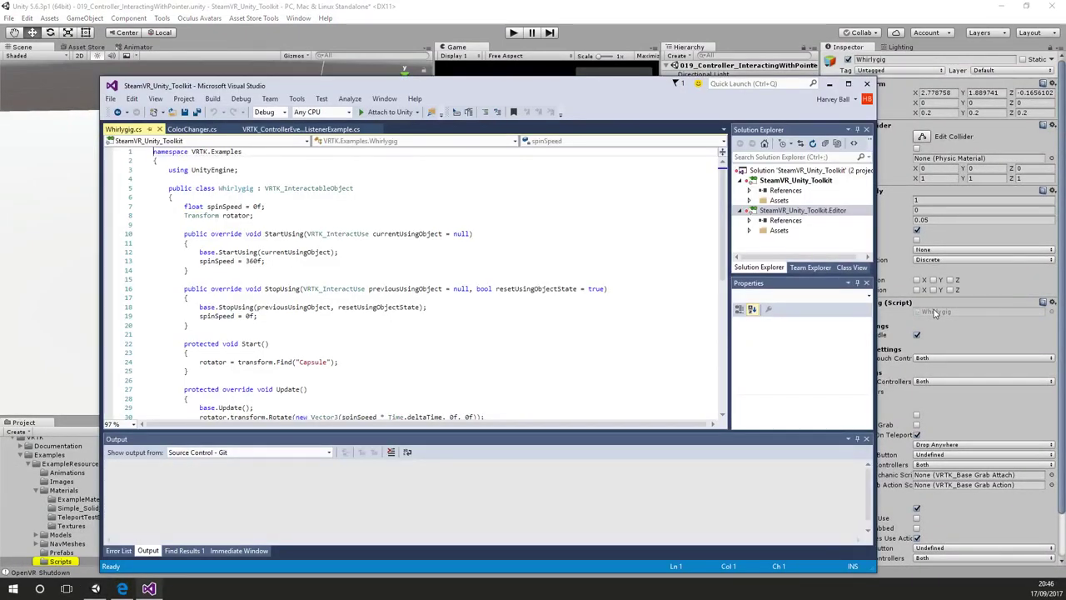
{"action": "left_click", "coordinate": [633, 243]}
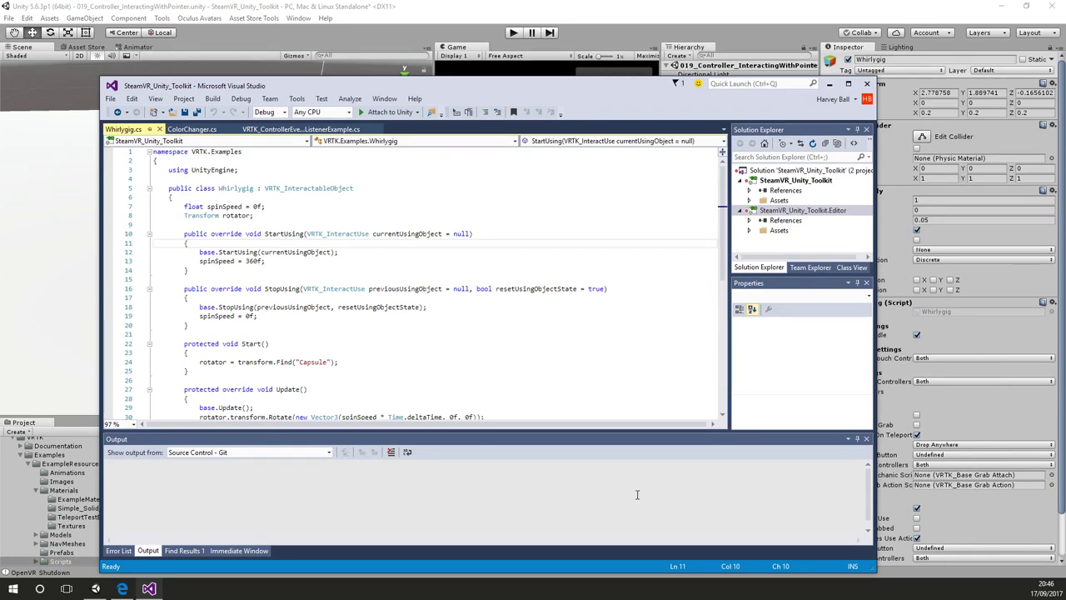
Move the code editor window higher and check the VRTK documentation page in the browser before returning to Unity
{"action": "left_click_drag", "start_coordinate": [634, 88], "coordinate": [682, 26]}
{"action": "left_click", "coordinate": [122, 589]}
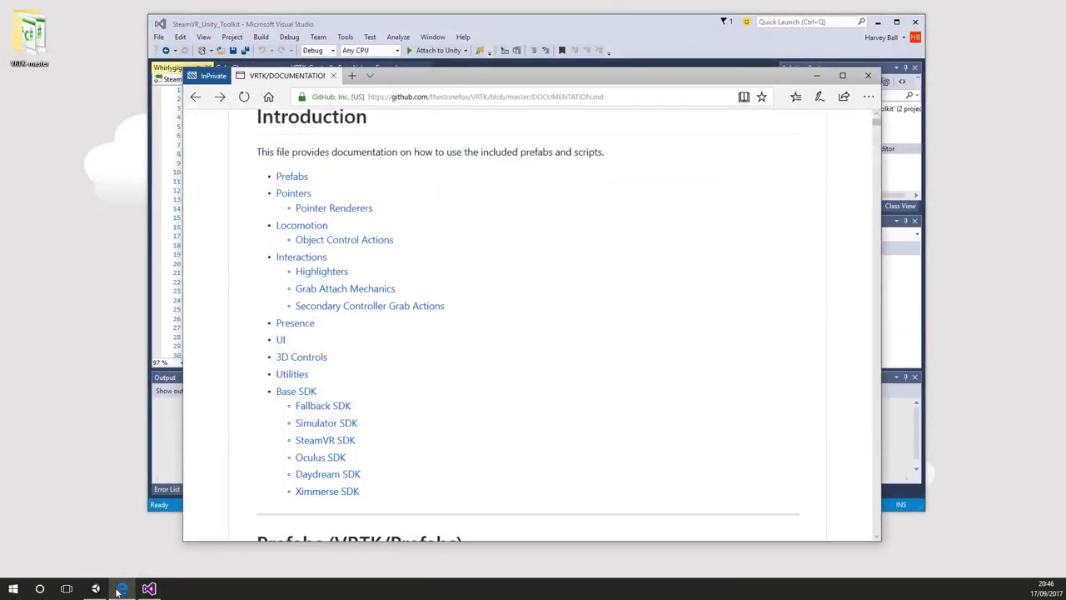
{"action": "left_click", "coordinate": [95, 588]}
Switch to Visual Studio and start Whirlygig.cs's StartUsing method with a foreach loop header: Renderer rend in GetComponentsInChildren<Renderer>()
{"action": "left_click", "coordinate": [148, 588]}
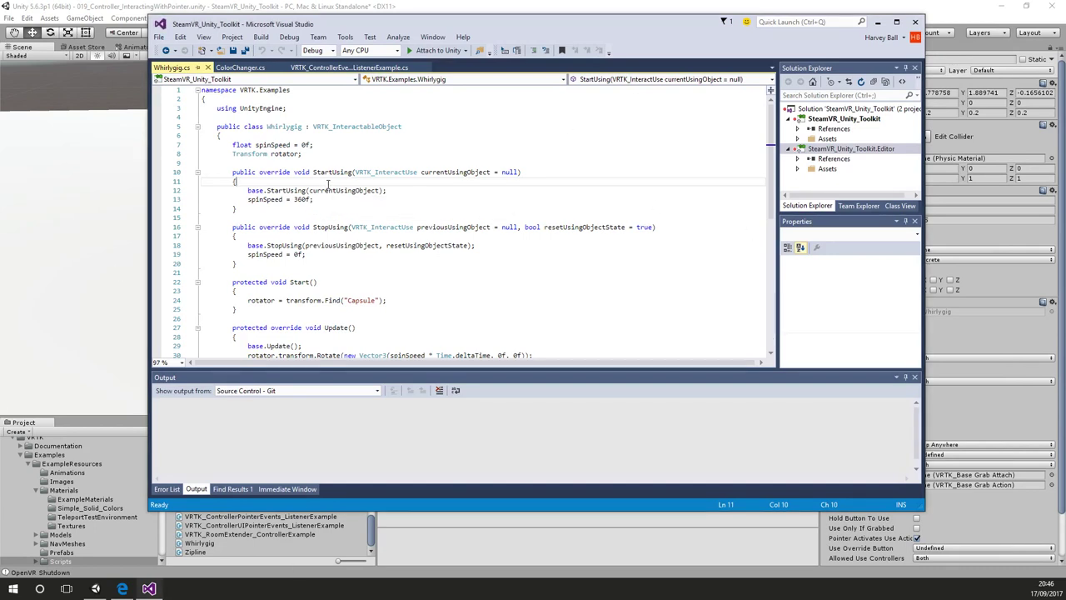
{"action": "key", "text": "Return"}
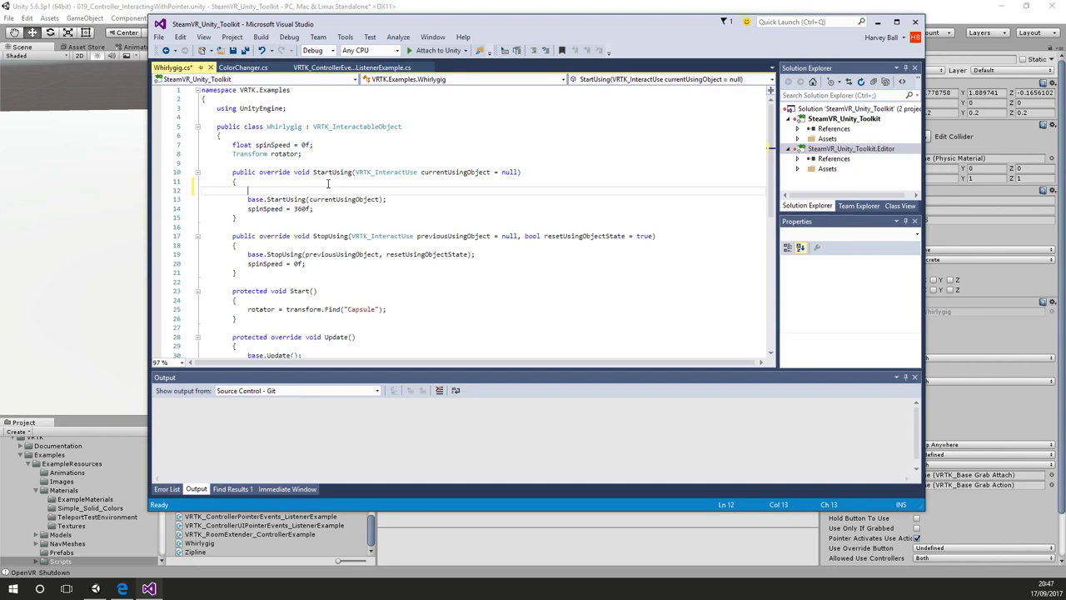
{"action": "type", "text": "foreach"}
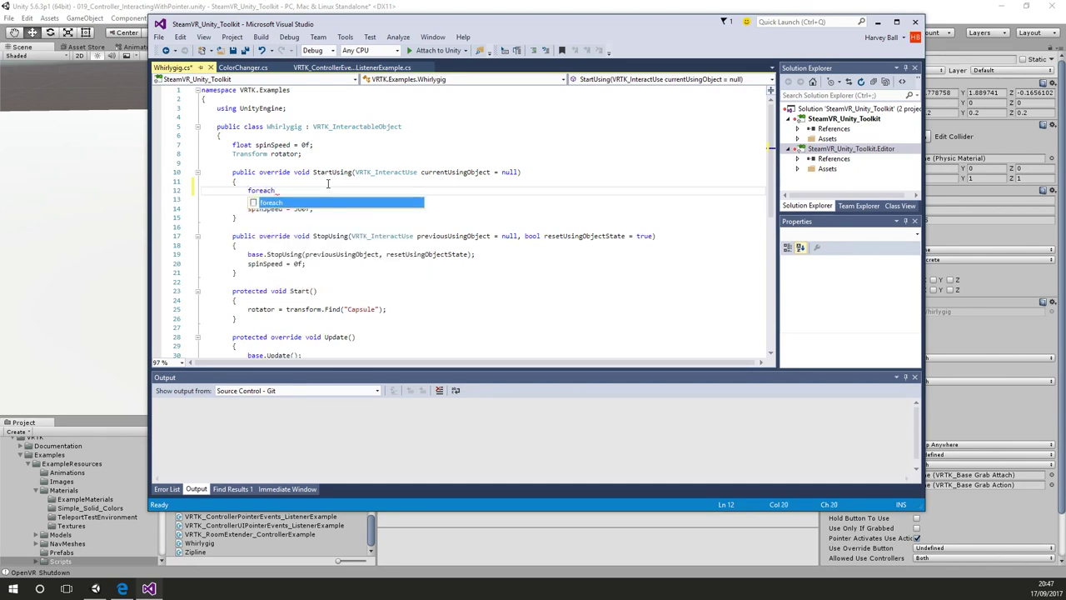
{"action": "type", "text": "(Renderer"}
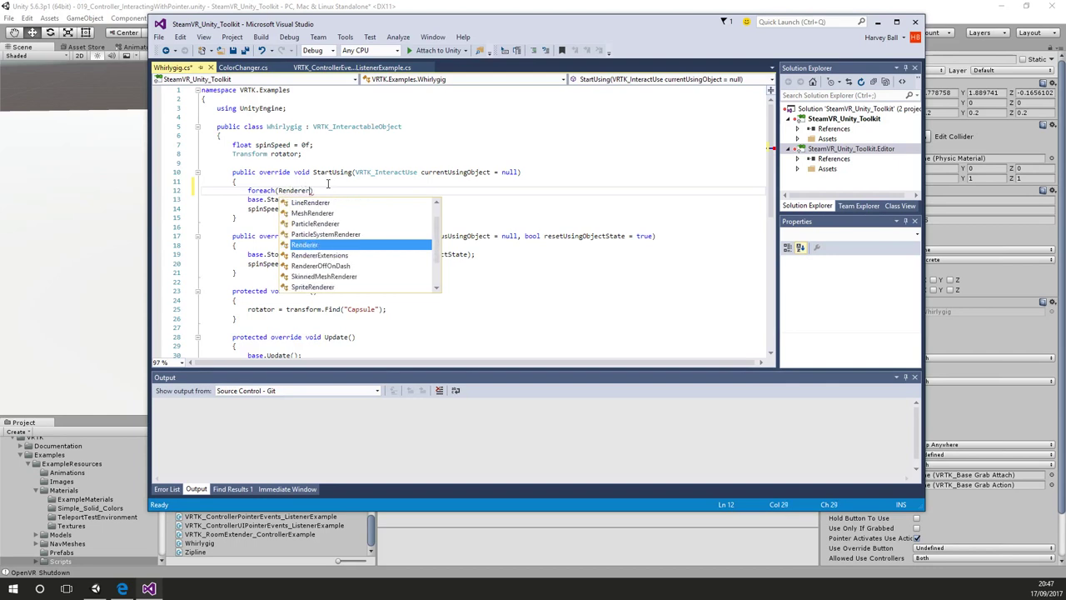
{"action": "type", "text": " rend o"}
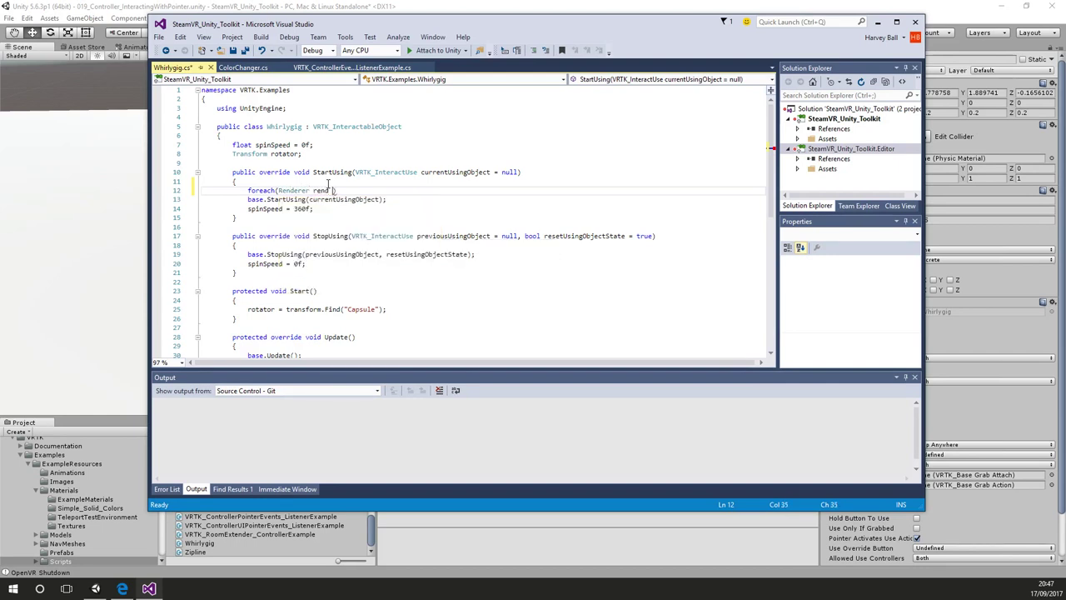
{"action": "type", "text": "n GetCo"}
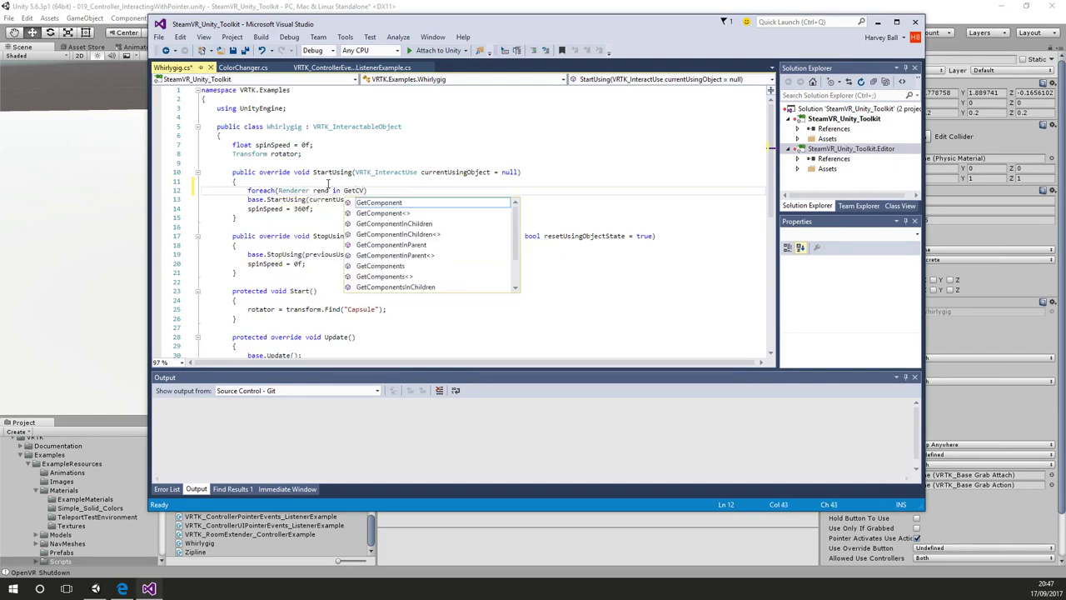
{"action": "key", "text": "Down"}
{"action": "key", "text": "Down"}
{"action": "key", "text": "Down"}
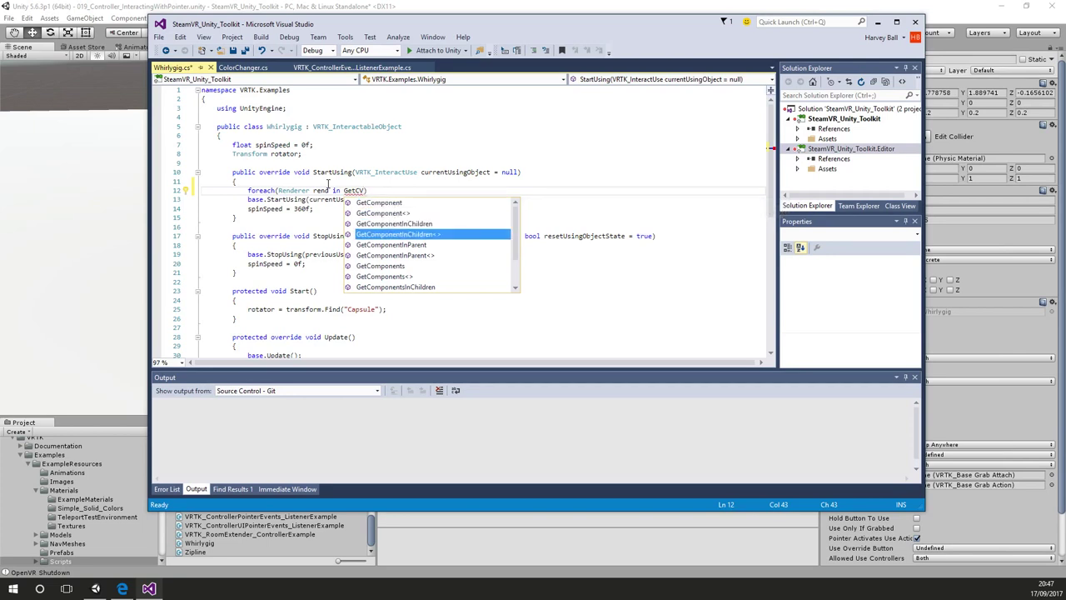
{"action": "key", "text": "Up"}
{"action": "key", "text": "Tab"}
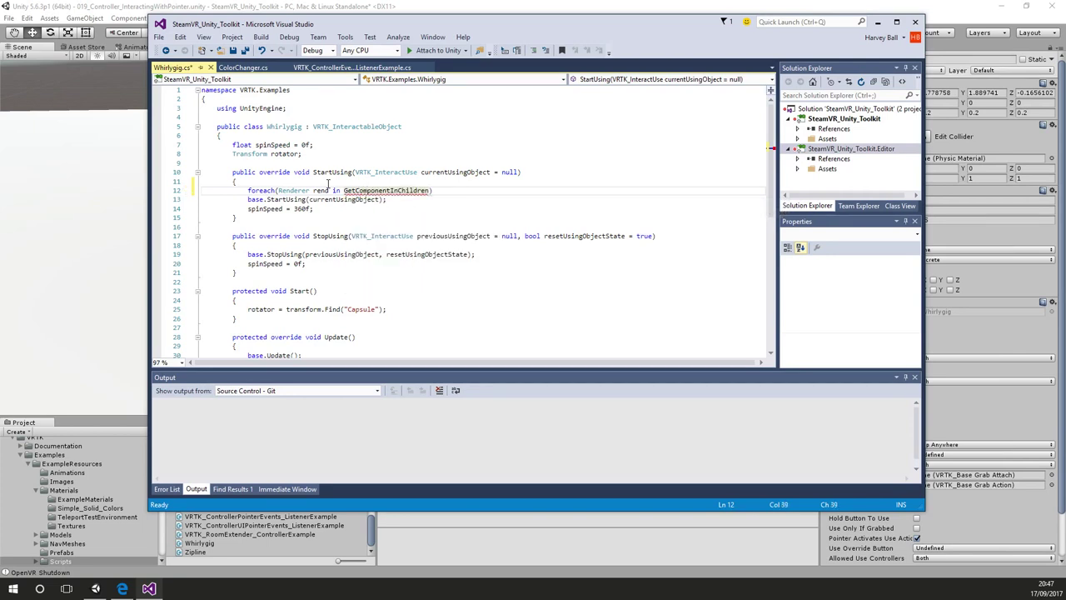
{"action": "key", "text": "Right"}
{"action": "key", "text": "Right"}
{"action": "key", "text": "Right"}
{"action": "key", "text": "Right"}
{"action": "key", "text": "Right"}
{"action": "key", "text": "Right"}
{"action": "key", "text": "Right"}
{"action": "key", "text": "Right"}
{"action": "key", "text": "Right"}
{"action": "key", "text": "Right"}
{"action": "key", "text": "Right"}
{"action": "key", "text": "Right"}
{"action": "type", "text": "s"}
{"action": "key", "text": "Tab"}
{"action": "type", "text": "<"}
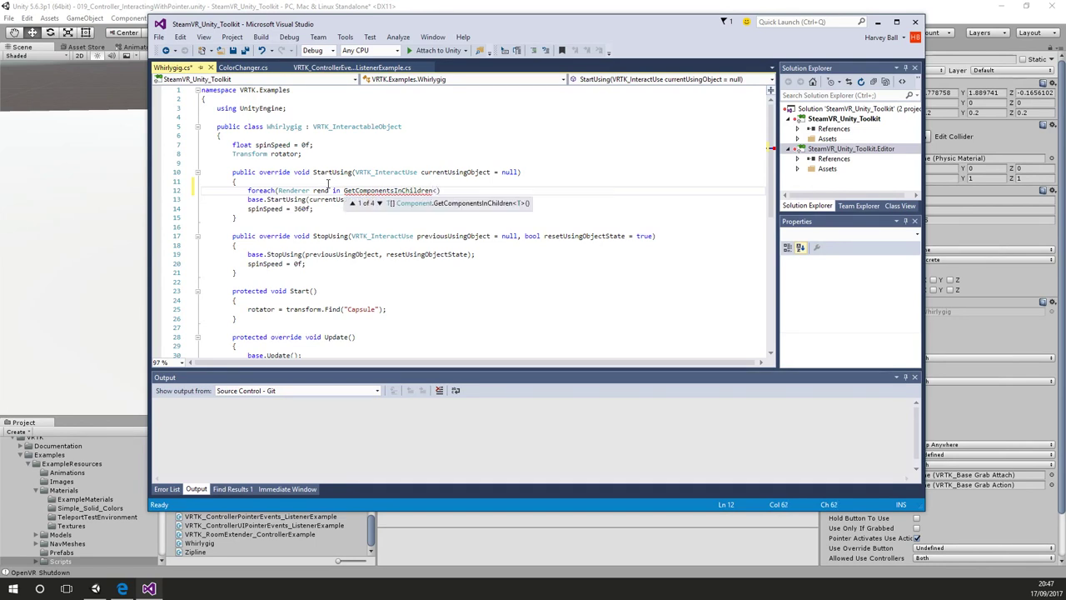
{"action": "type", "text": "Renderer>()"}
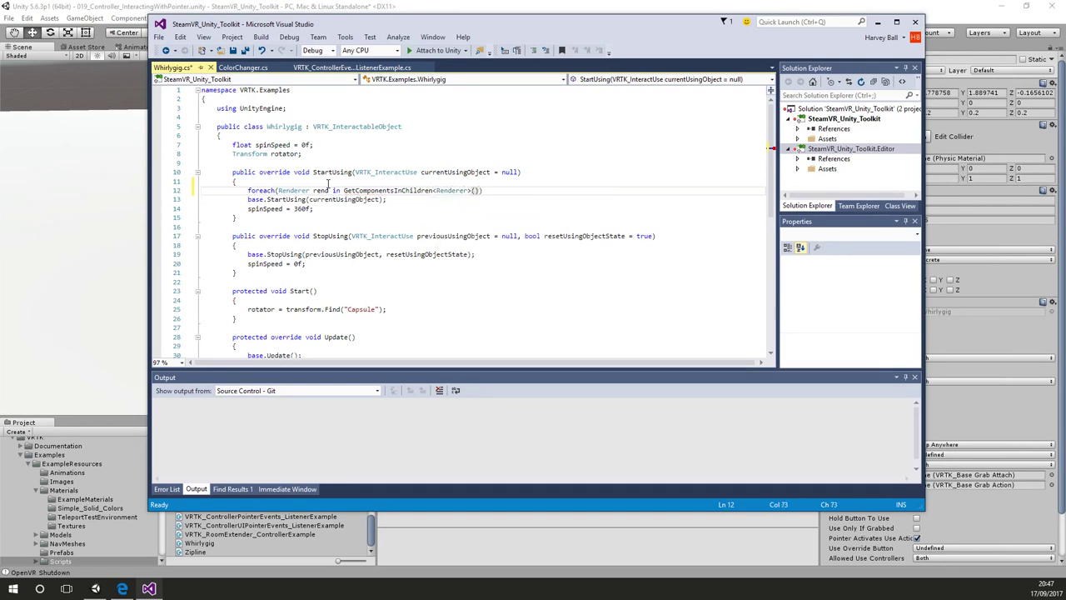
{"action": "type", "text": ")"}
Give the foreach loop a braced body containing rend.material.color = Color.cyan; and save the script
{"action": "key", "text": "Return"}
{"action": "type", "text": "{"}
{"action": "key", "text": "Return"}
{"action": "type", "text": "nd."}
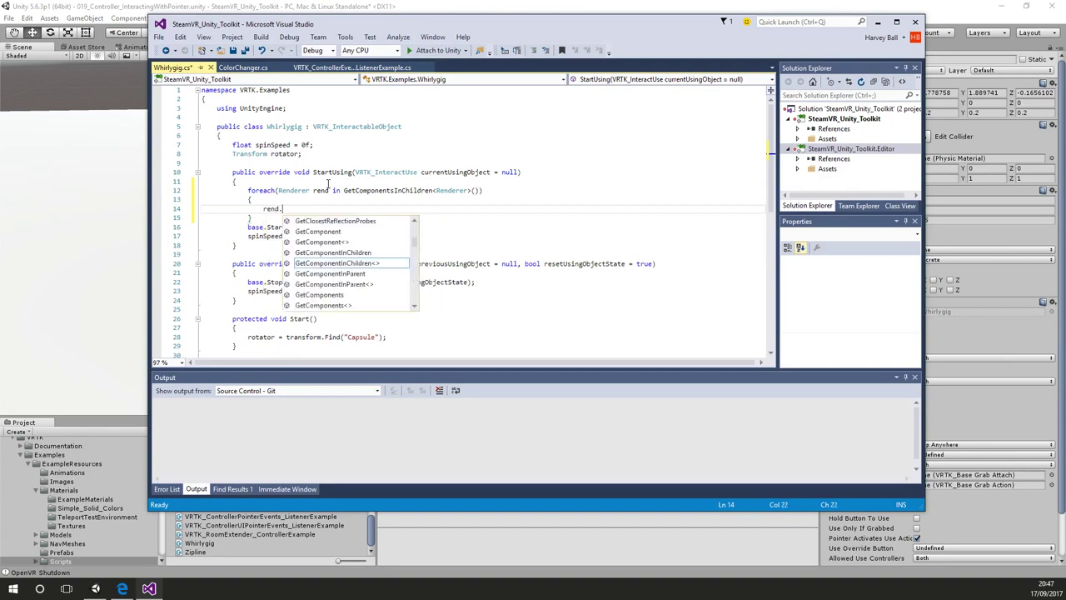
{"action": "type", "text": "material."}
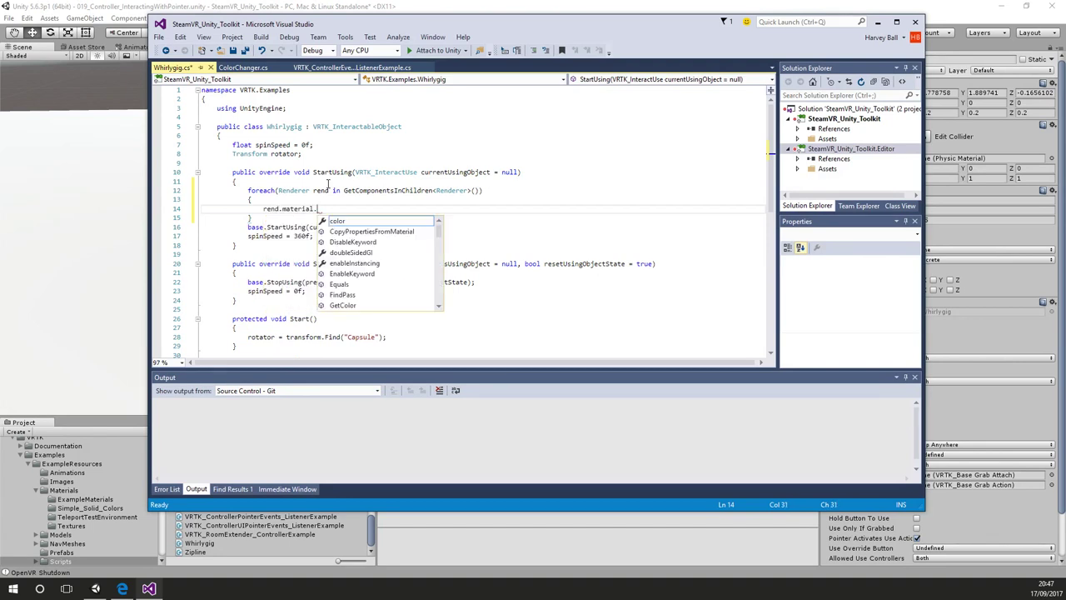
{"action": "type", "text": "color = Color.cyan;"}
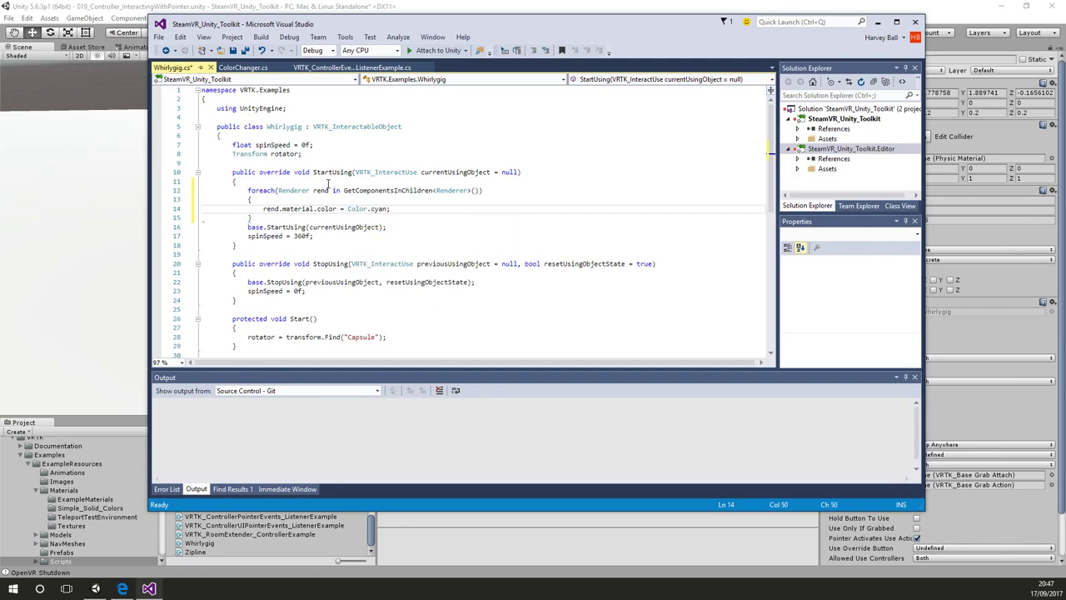
{"action": "key", "text": "ctrl+s"}
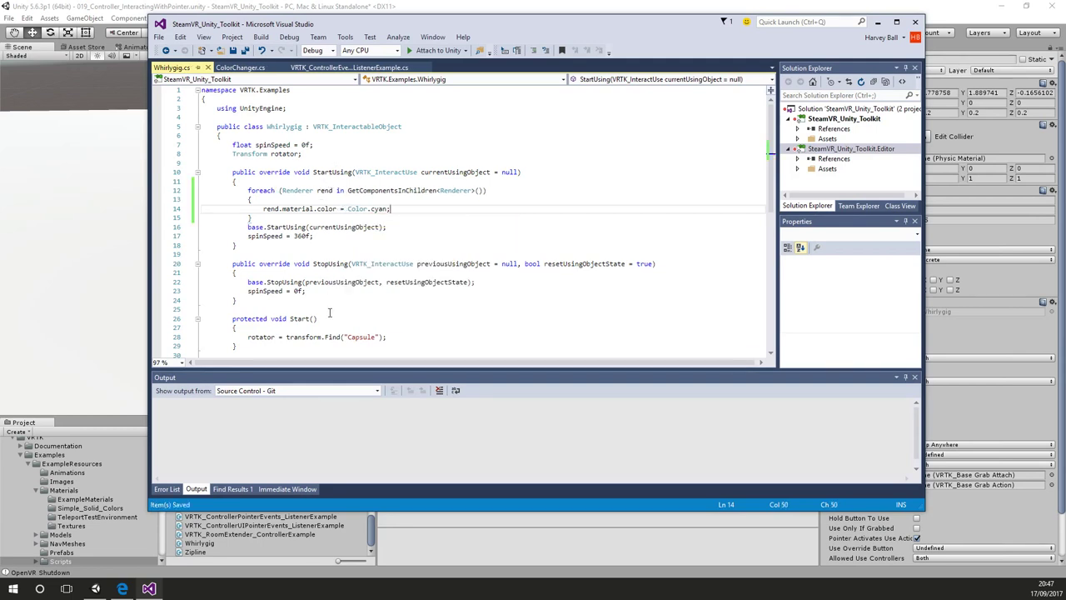
Return to Unity and run the scene twice to test the pointer's color change on the Whirlygig objects, stopping playback each time
{"action": "left_click_drag", "start_coordinate": [252, 217], "coordinate": [176, 191]}
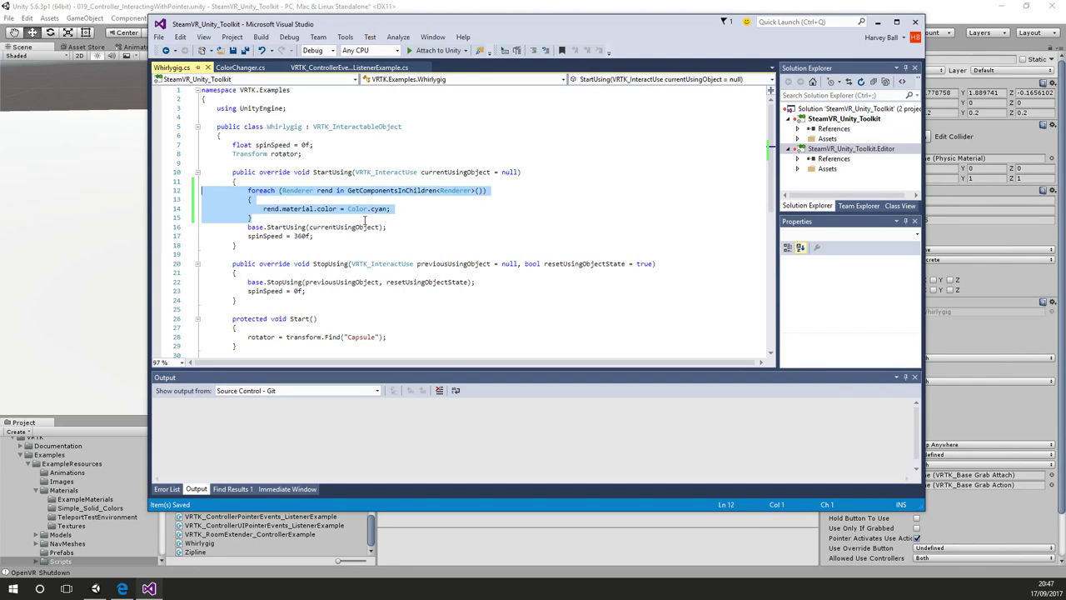
{"action": "key", "text": "alt+Tab"}
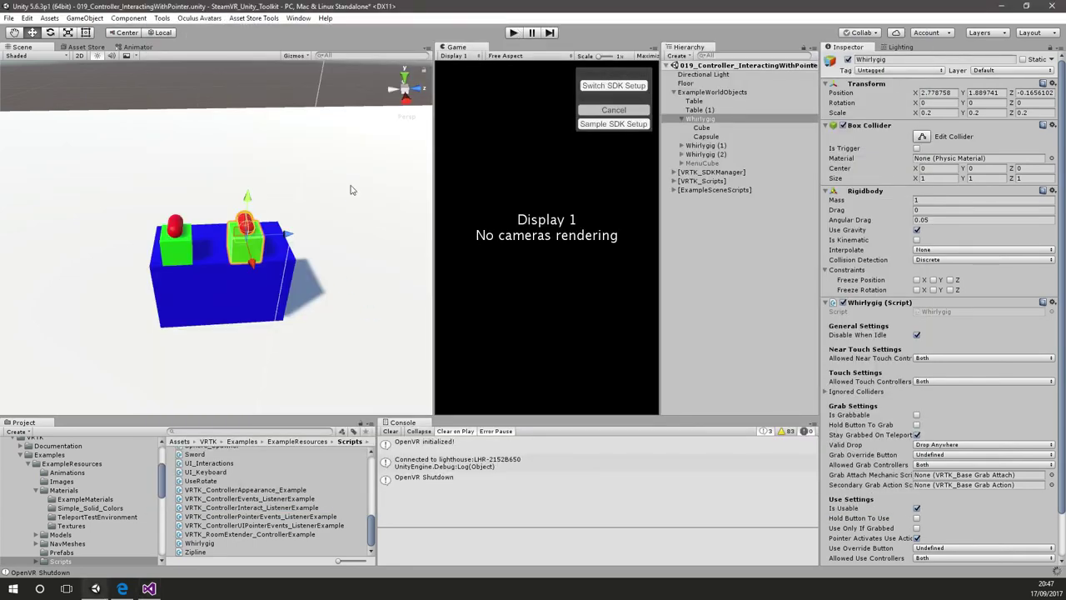
{"action": "left_click", "coordinate": [149, 588]}
{"action": "left_click", "coordinate": [540, 5]}
{"action": "left_click", "coordinate": [513, 32]}
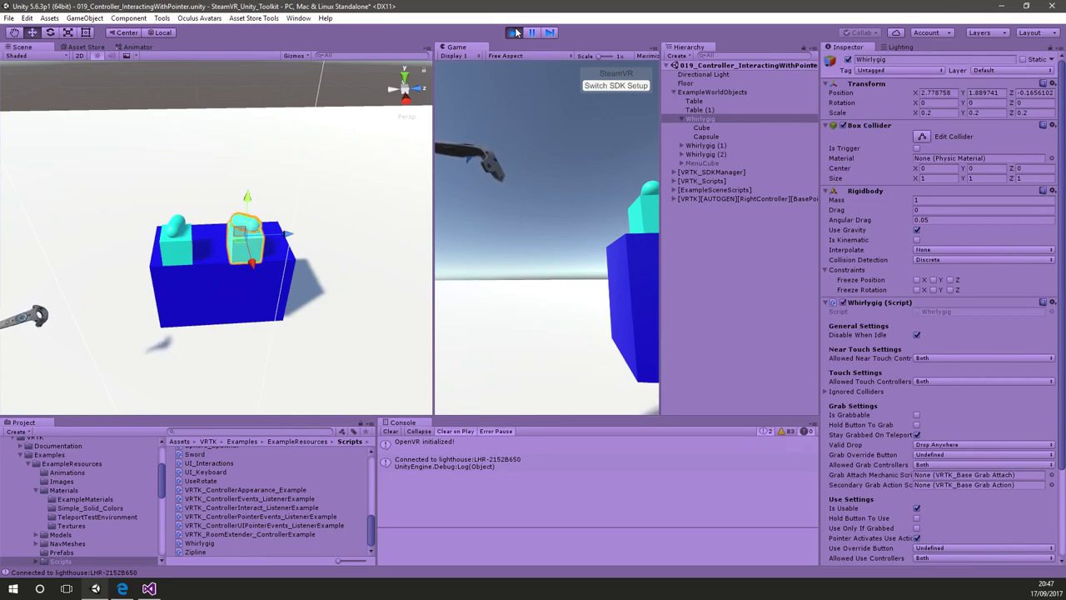
{"action": "left_click", "coordinate": [513, 33]}
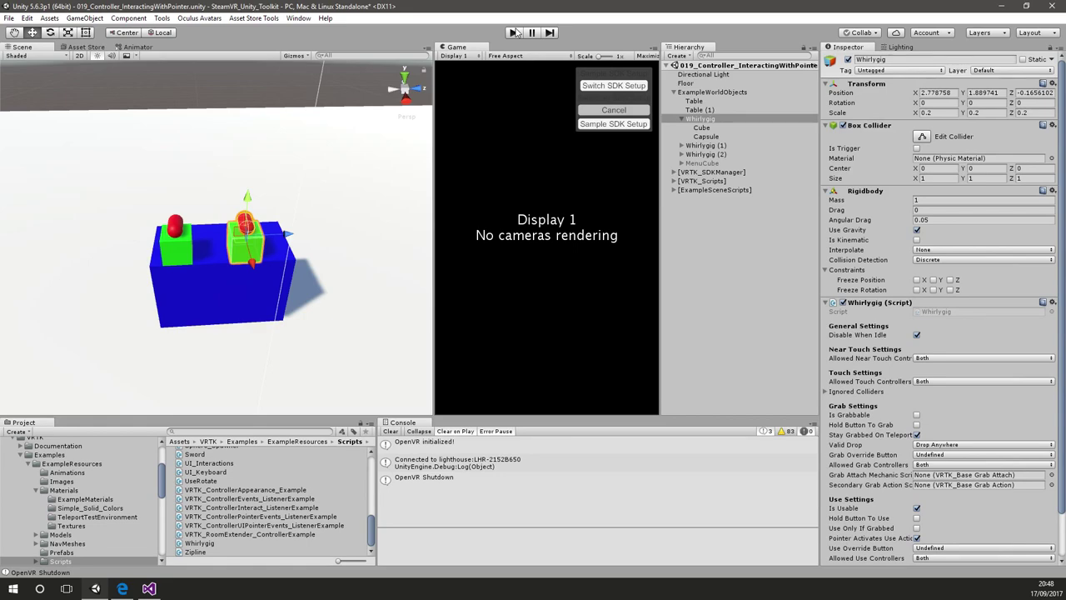
{"action": "left_click", "coordinate": [514, 33]}
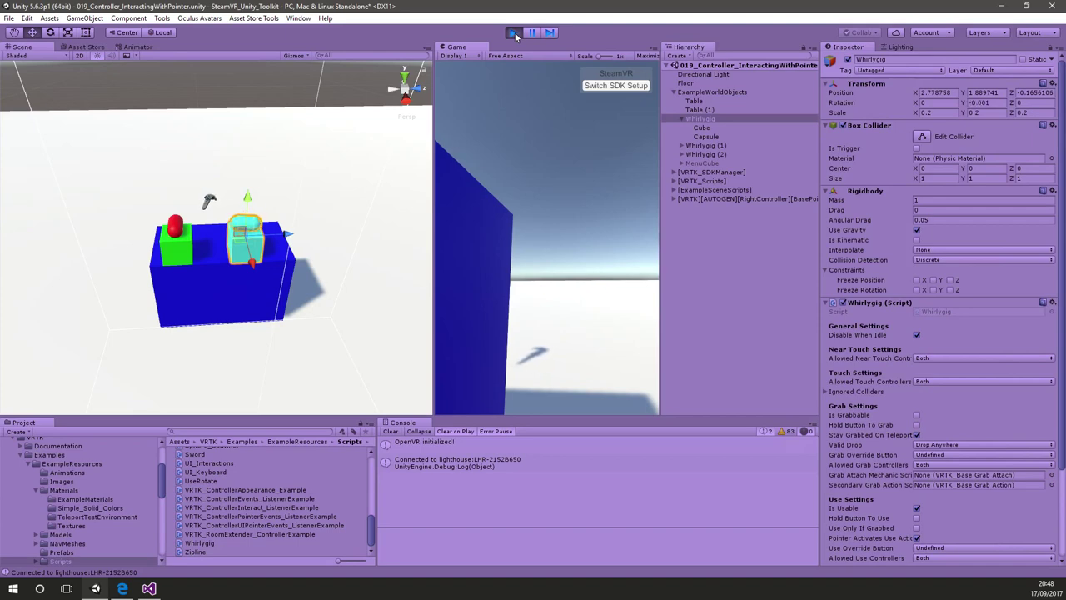
{"action": "left_click", "coordinate": [515, 32]}
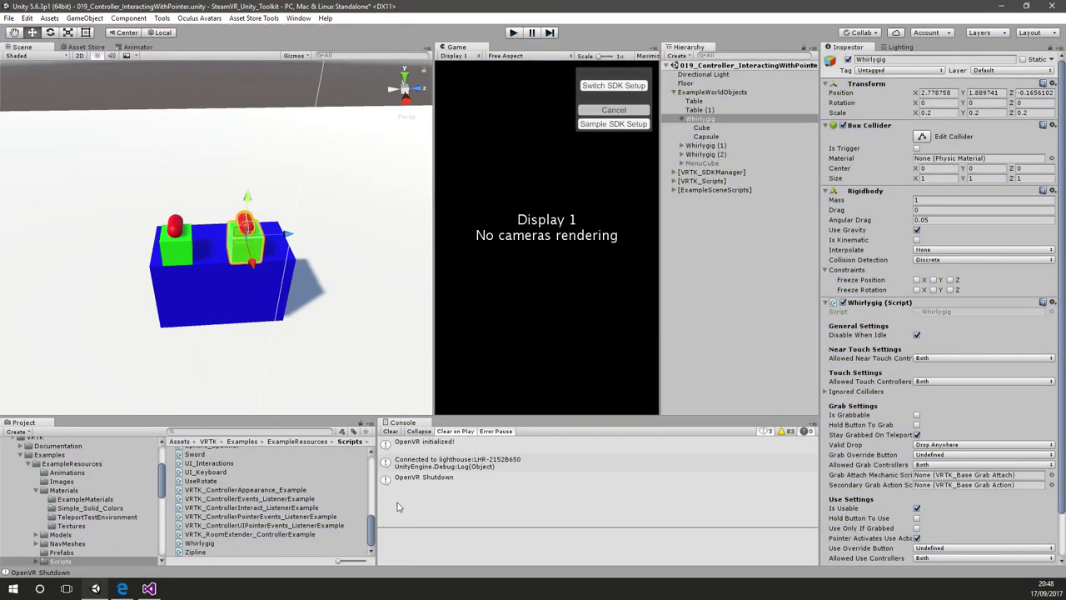